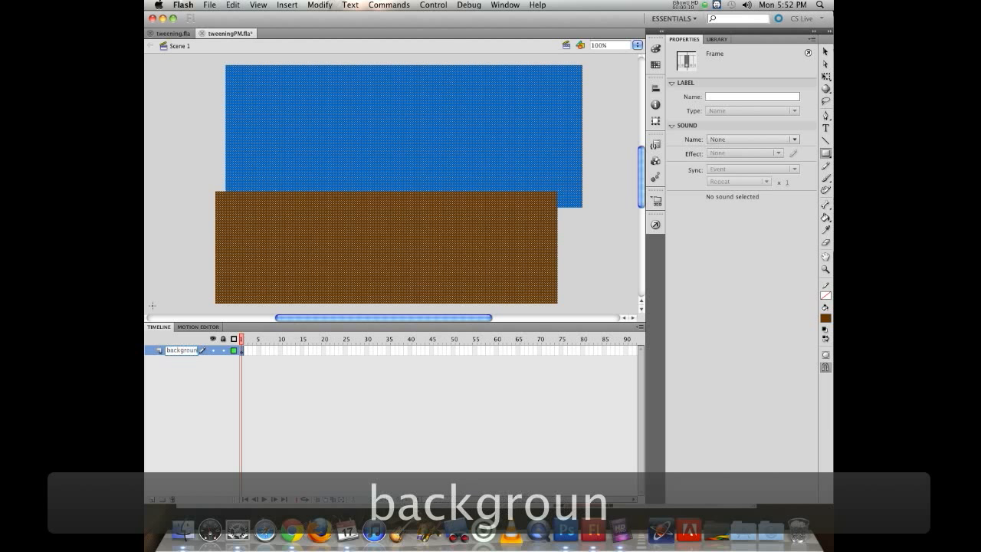
Step: Name the layer with the blue and brown rectangles "background" and lock it
{"action": "type", "text": "d"}
{"action": "left_click", "coordinate": [152, 306]}
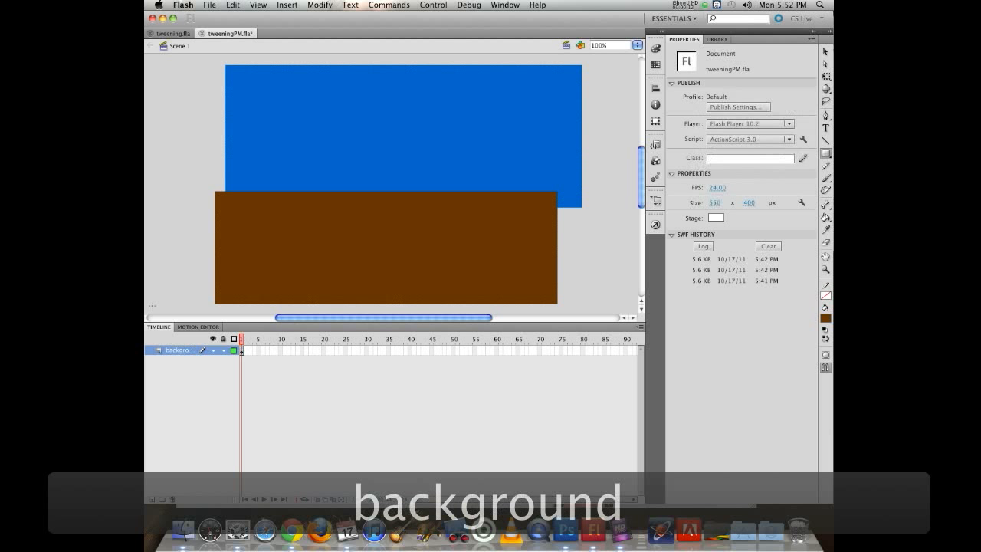
{"action": "left_click", "coordinate": [224, 352]}
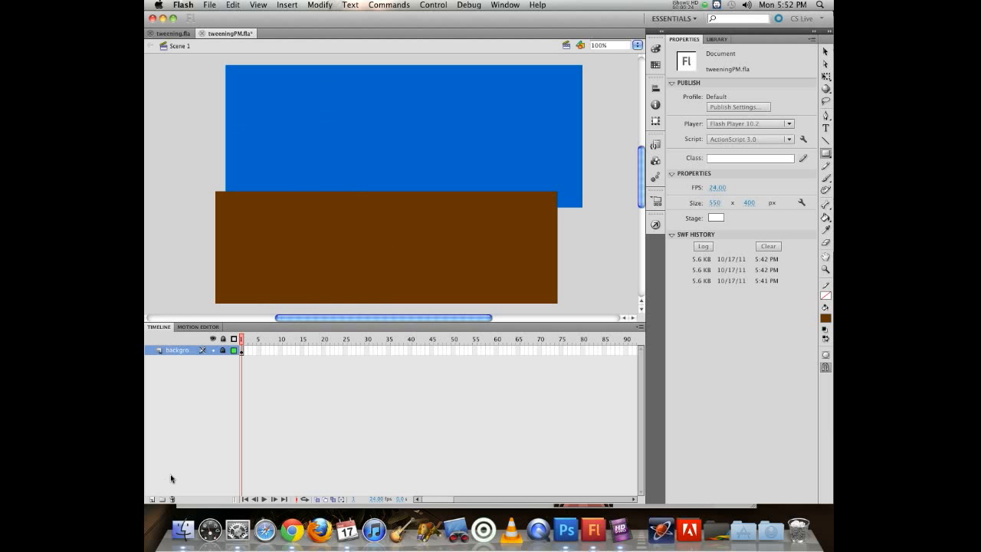
Step: On a new layer above the background, paint a figure's rounded body outline using the Brush tool at a larger size in red #FF0000
{"action": "left_click", "coordinate": [152, 499]}
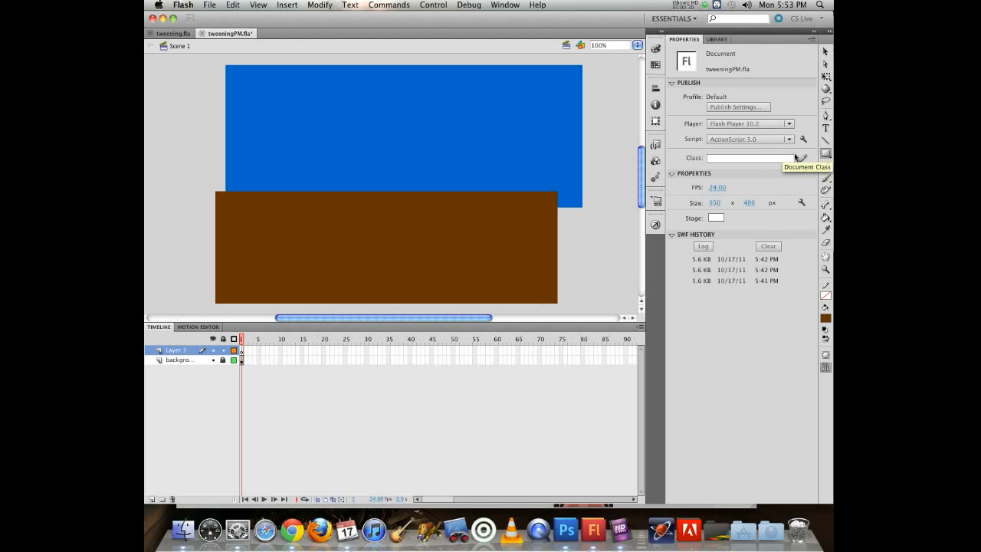
{"action": "left_click", "coordinate": [826, 178]}
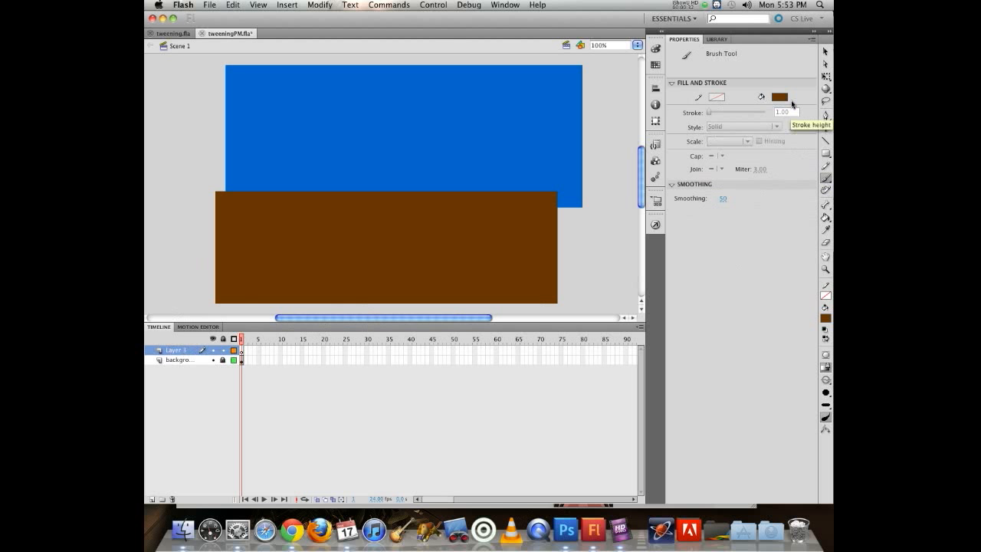
{"action": "left_click", "coordinate": [826, 392]}
{"action": "left_click", "coordinate": [798, 474]}
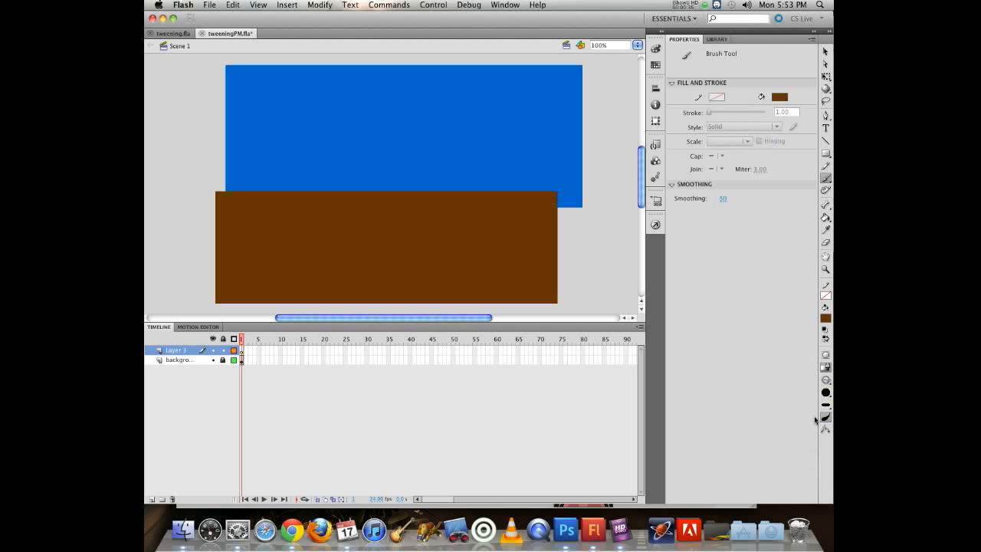
{"action": "left_click", "coordinate": [825, 319]}
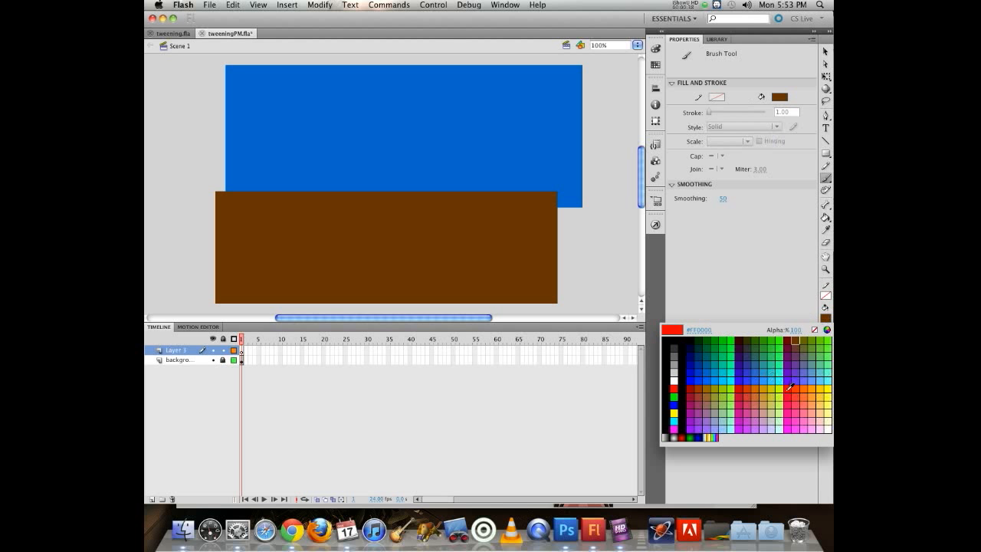
{"action": "left_click", "coordinate": [790, 388]}
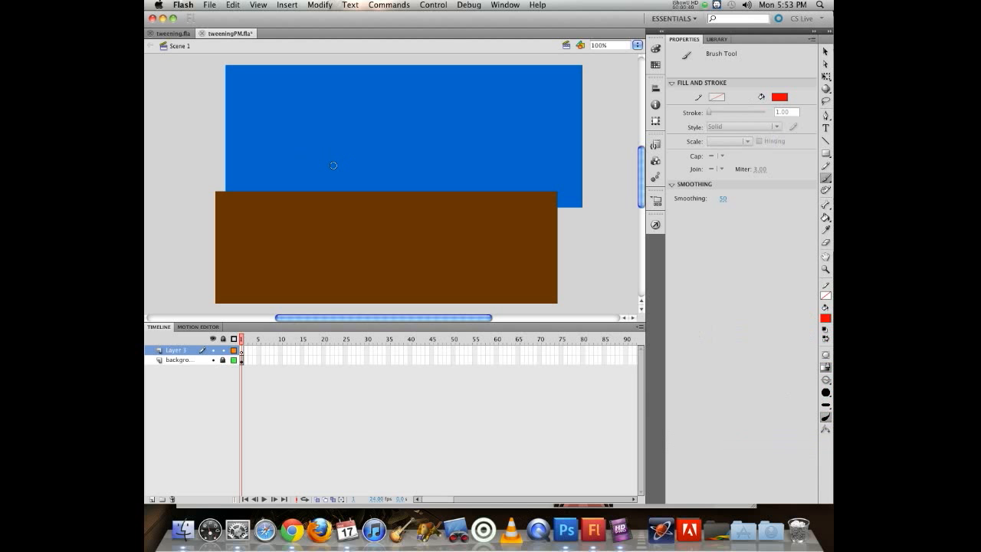
{"action": "mouse_move", "coordinate": [304, 194]}
{"action": "left_mouse_down"}
{"action": "mouse_move", "coordinate": [371, 211]}
{"action": "mouse_move", "coordinate": [356, 169]}
{"action": "mouse_move", "coordinate": [308, 156]}
{"action": "left_mouse_up"}
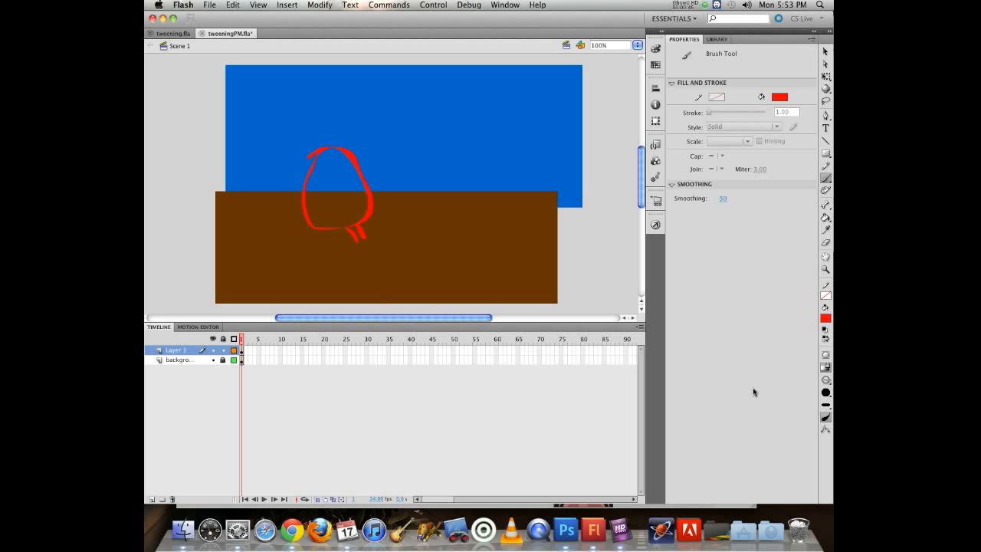
Step: With a round brush shape, complete the figure by painting its legs, feet, head, face and a curved belt line
{"action": "left_click", "coordinate": [825, 404]}
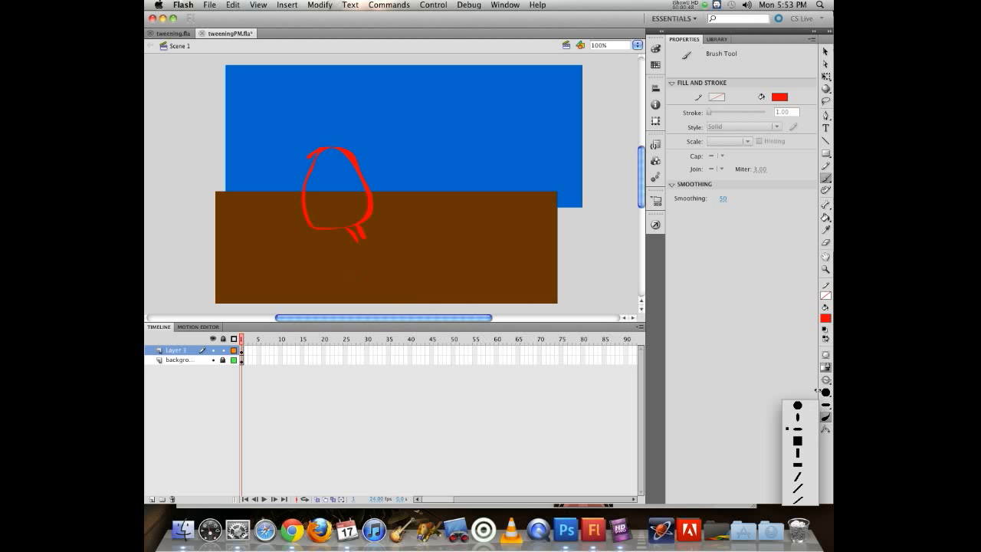
{"action": "left_click", "coordinate": [798, 402]}
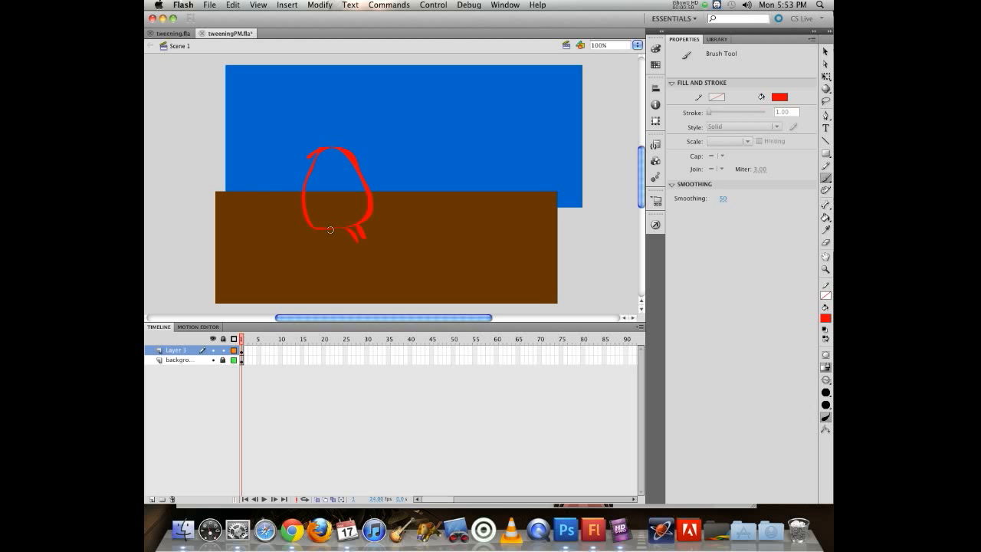
{"action": "mouse_move", "coordinate": [331, 229]}
{"action": "left_mouse_down"}
{"action": "mouse_move", "coordinate": [300, 255]}
{"action": "mouse_move", "coordinate": [327, 254]}
{"action": "mouse_move", "coordinate": [318, 246]}
{"action": "mouse_move", "coordinate": [389, 253]}
{"action": "left_mouse_up"}
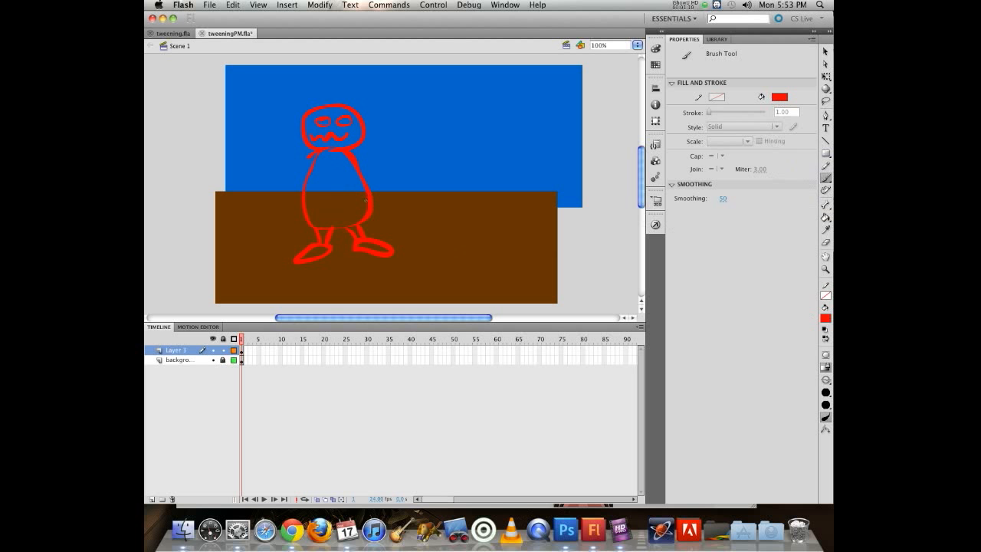
{"action": "mouse_move", "coordinate": [368, 199]}
{"action": "left_mouse_down"}
{"action": "mouse_move", "coordinate": [322, 218]}
{"action": "mouse_move", "coordinate": [296, 208]}
{"action": "left_mouse_up"}
Step: Rename the layer containing the red figure as "guy"
{"action": "double_click", "coordinate": [176, 351]}
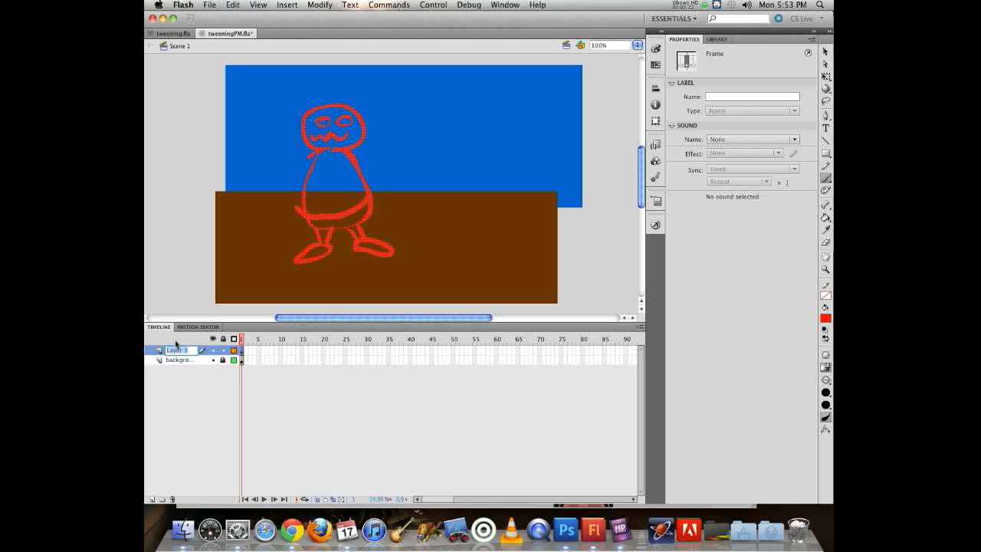
{"action": "type", "text": "guy"}
{"action": "key", "text": "Return"}
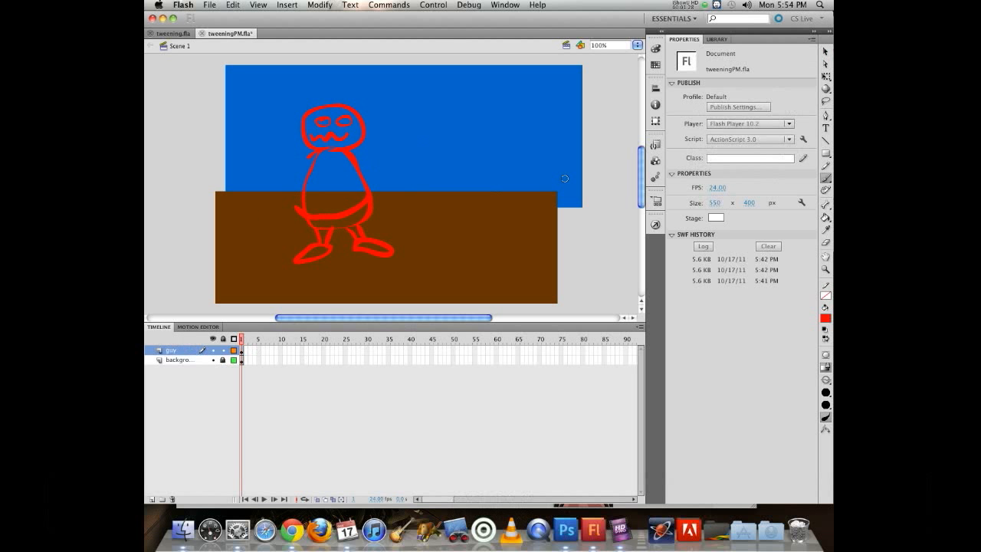
Step: Try moving the figure's connected outline sideways with the Selection tool, and undo the move
{"action": "left_click", "coordinate": [826, 52]}
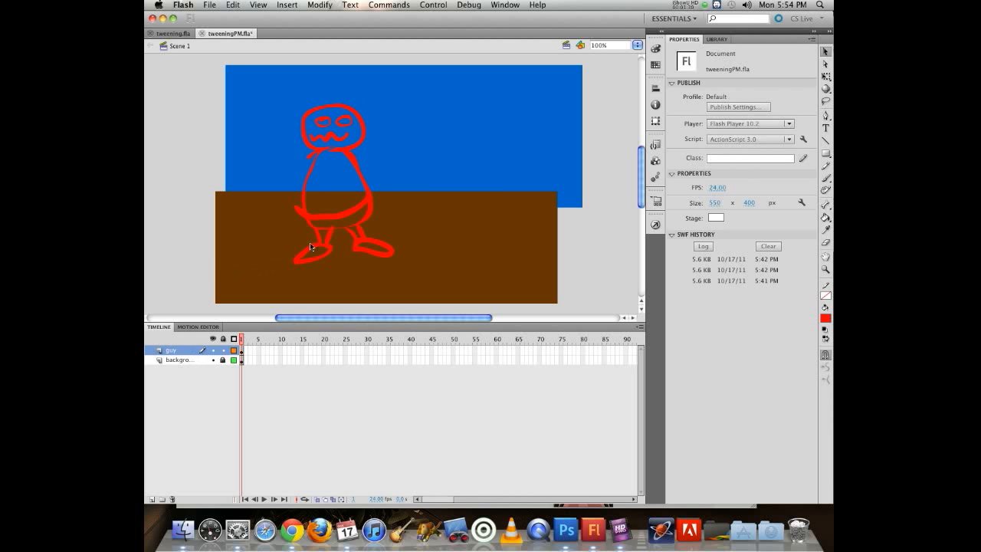
{"action": "double_click", "coordinate": [347, 149]}
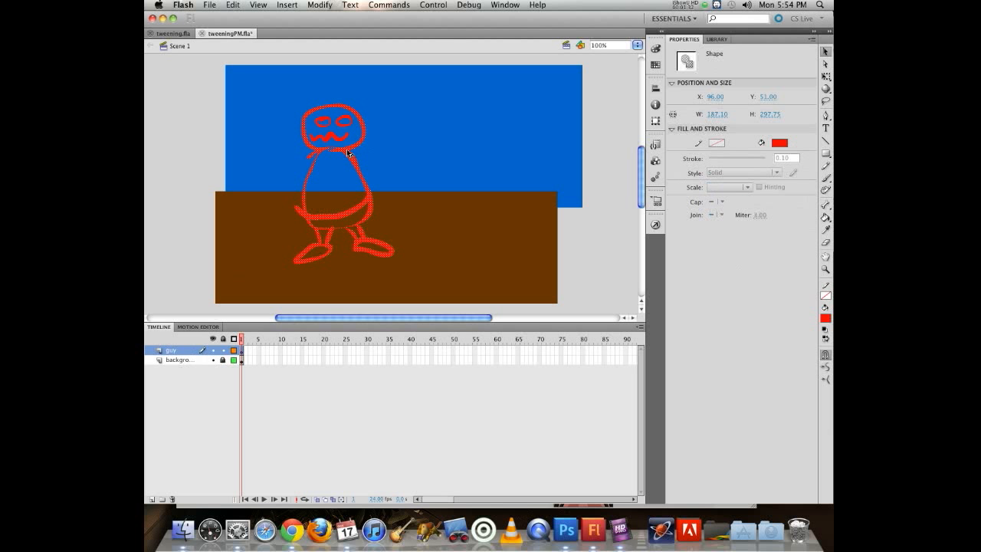
{"action": "left_click_drag", "start_coordinate": [347, 148], "coordinate": [436, 156]}
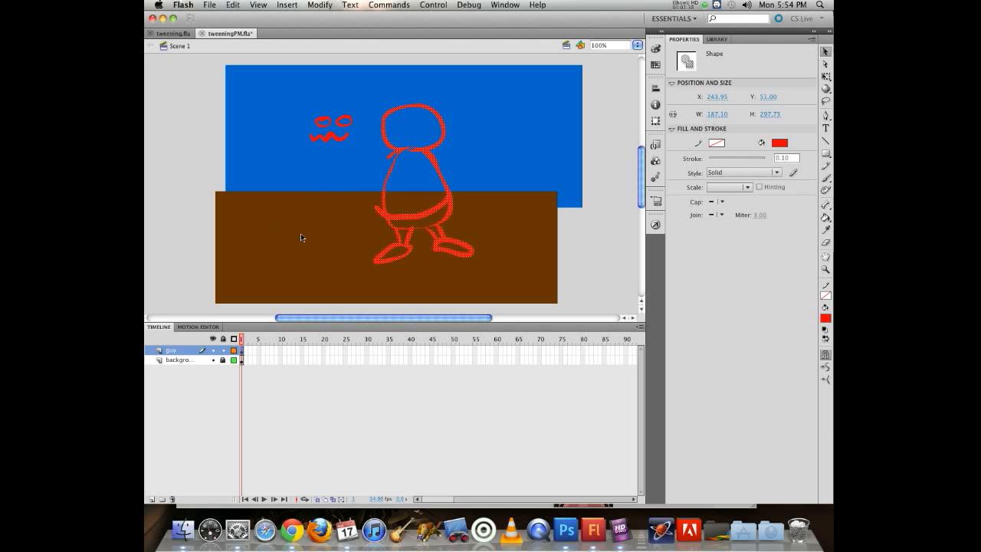
{"action": "key", "text": "super+z"}
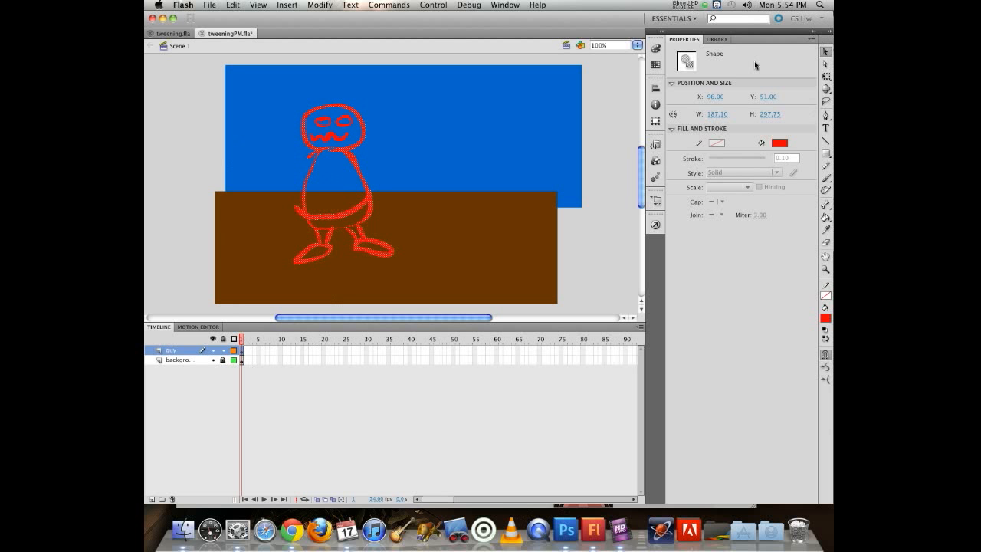
Step: Select the entire figure, including its separate eyes and mouth
{"action": "left_click_drag", "start_coordinate": [257, 79], "coordinate": [442, 295]}
{"action": "left_click", "coordinate": [319, 6]}
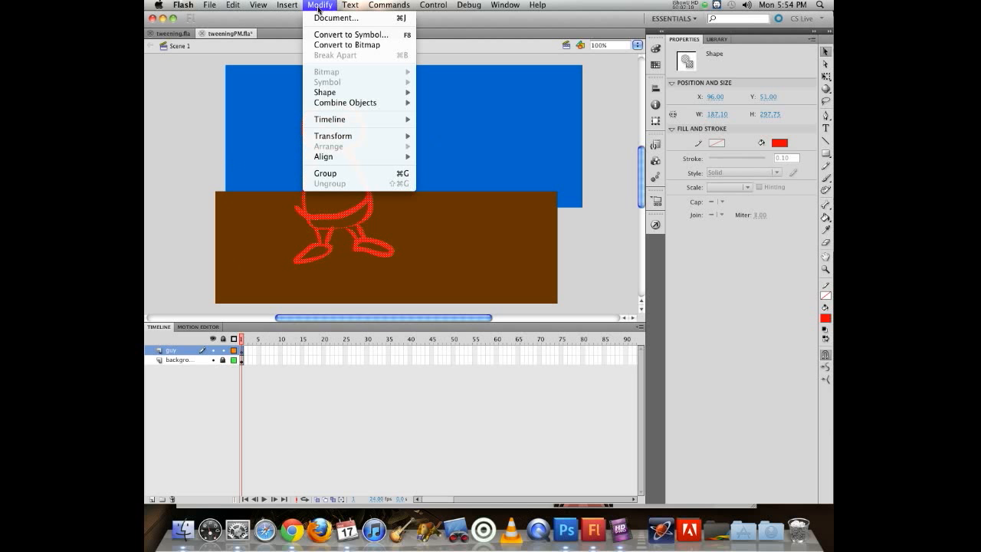
{"action": "mouse_move", "coordinate": [281, 4]}
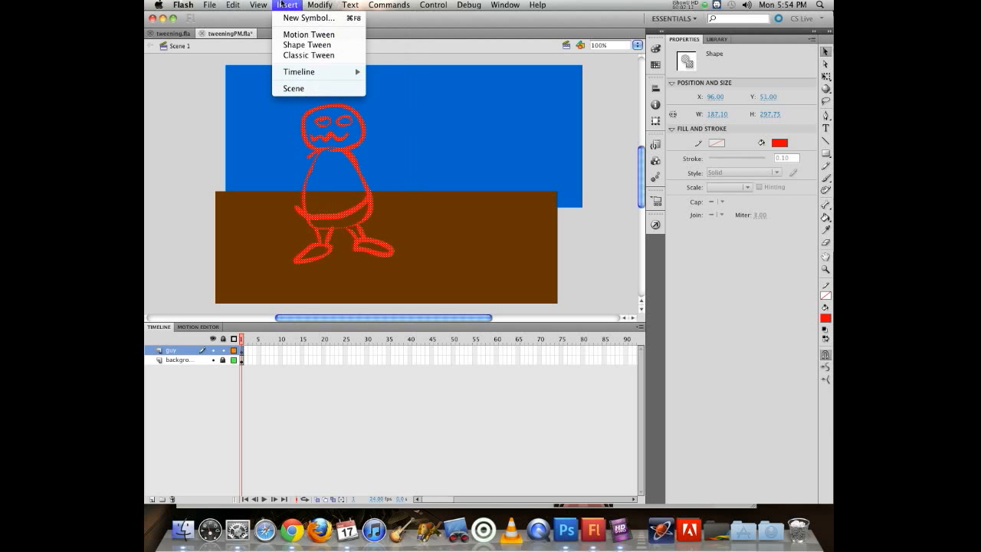
{"action": "mouse_move", "coordinate": [313, 6]}
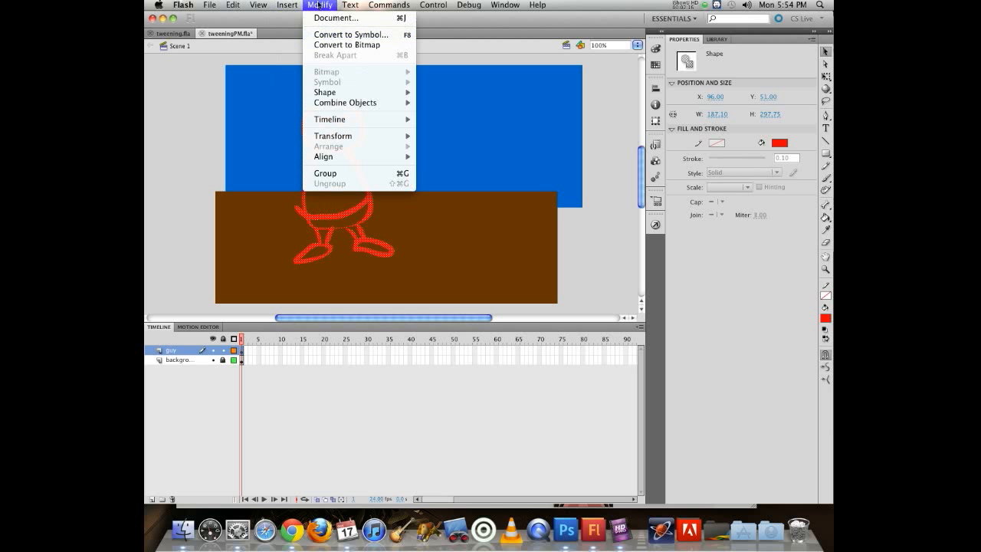
{"action": "left_click", "coordinate": [319, 7]}
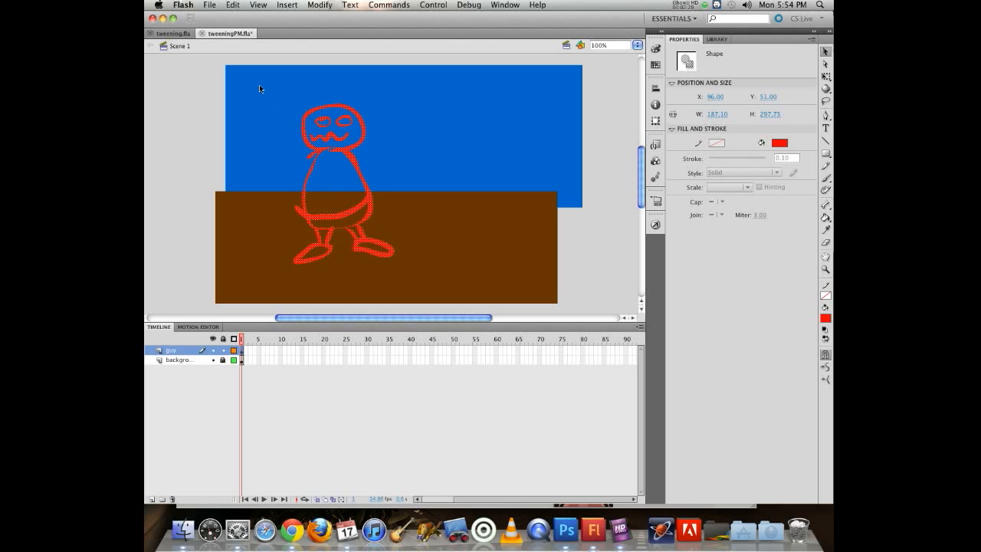
{"action": "left_click", "coordinate": [286, 7]}
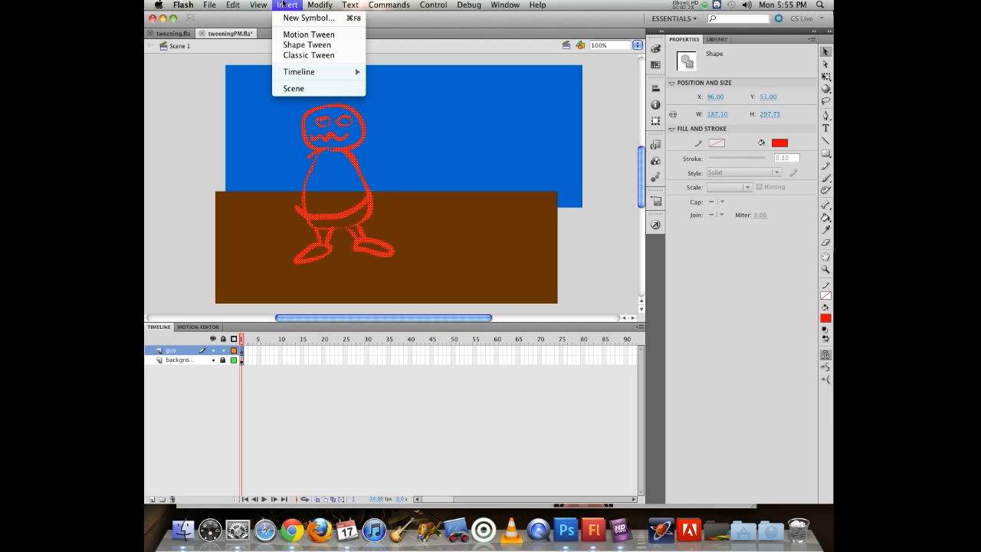
{"action": "left_click", "coordinate": [284, 5]}
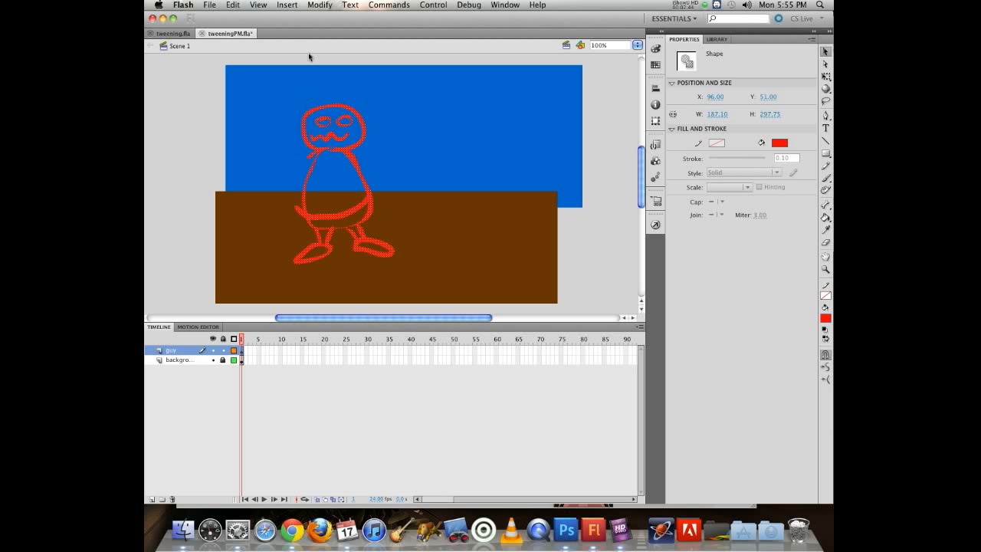
{"action": "left_click", "coordinate": [320, 5]}
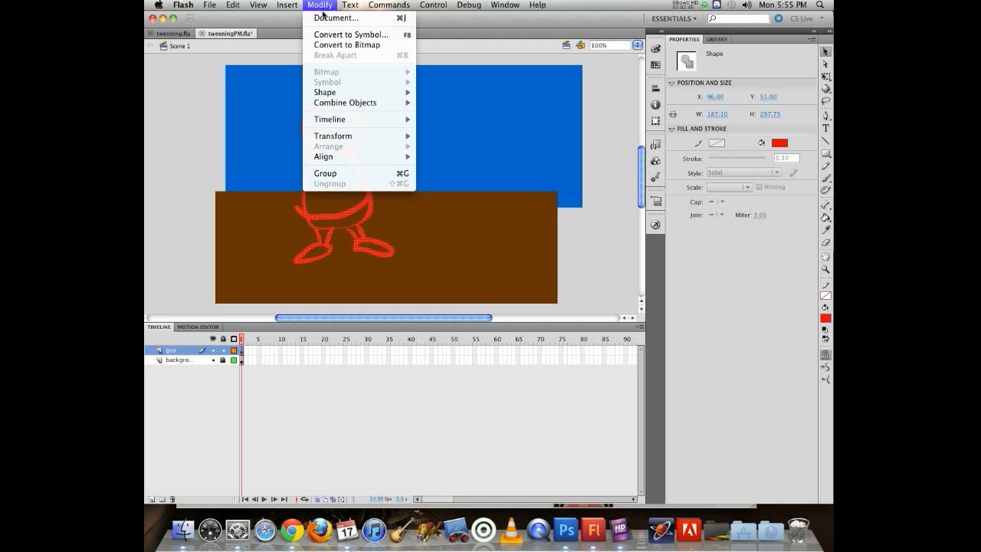
{"action": "left_click", "coordinate": [335, 44]}
{"action": "key", "text": "super+z"}
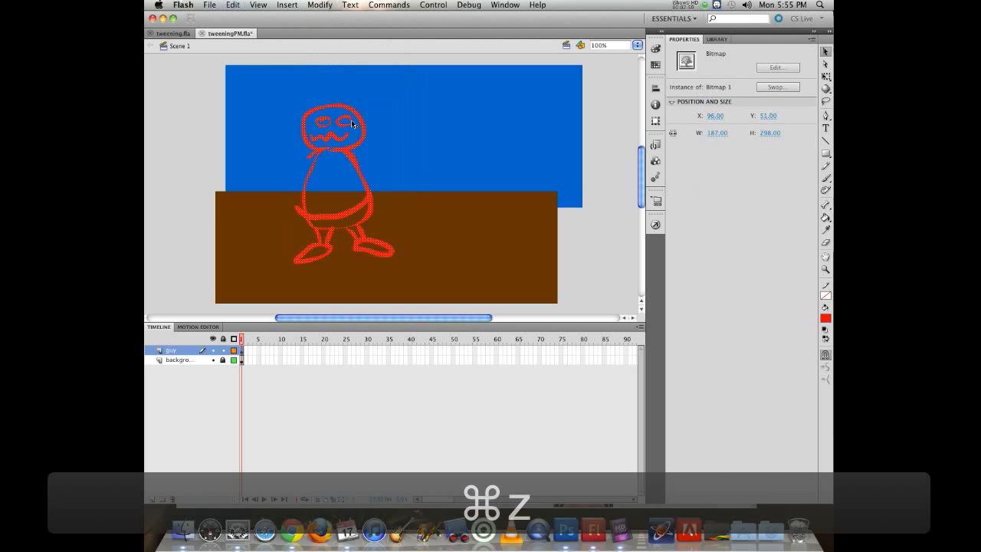
Step: Convert the selected figure to a Movie Clip symbol named "Guy" with top-left registration
{"action": "left_click", "coordinate": [318, 6]}
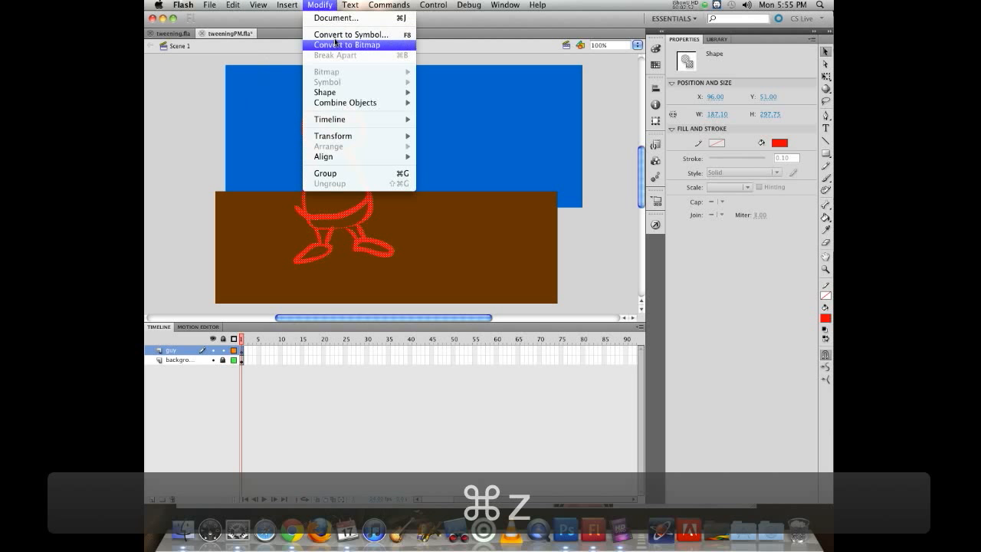
{"action": "left_click", "coordinate": [341, 35]}
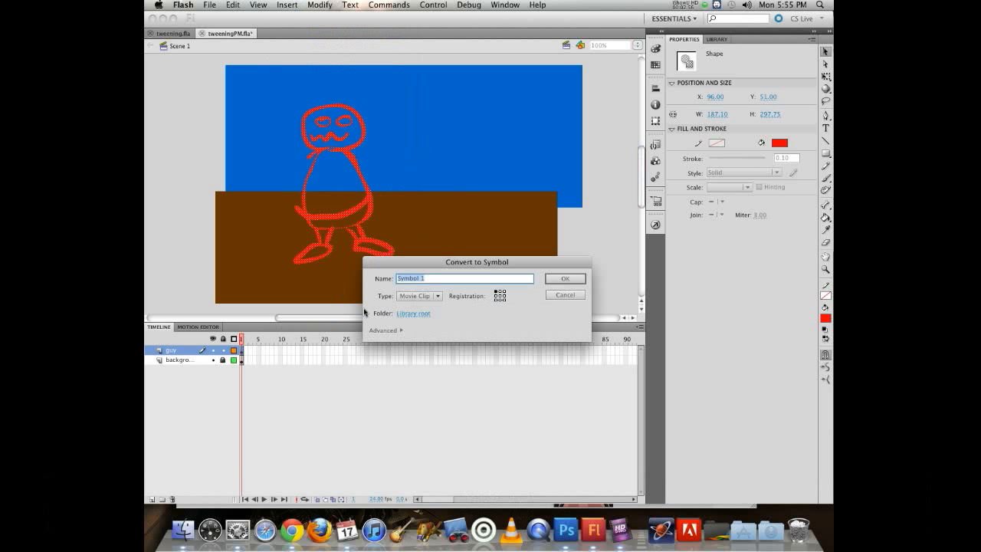
{"action": "left_click", "coordinate": [417, 296]}
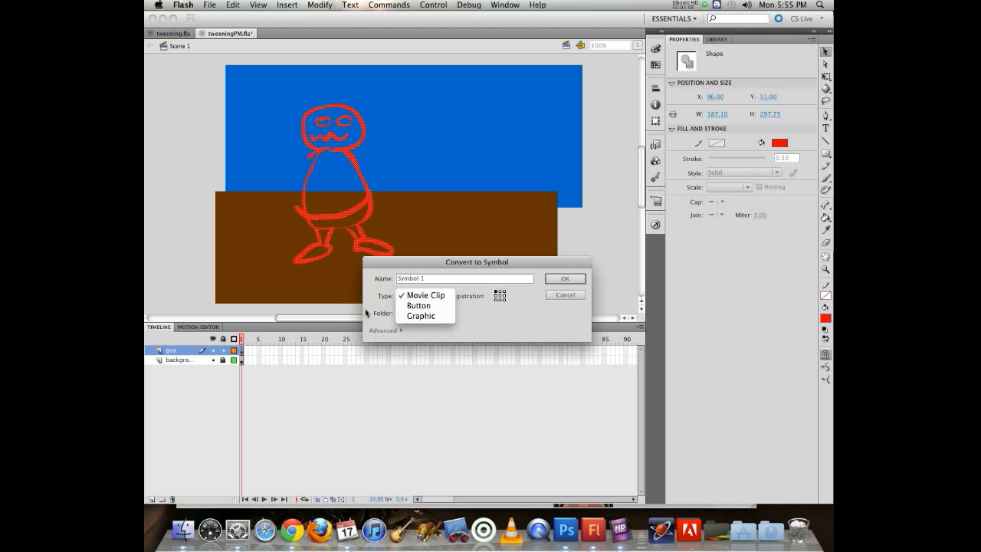
{"action": "left_click", "coordinate": [426, 295]}
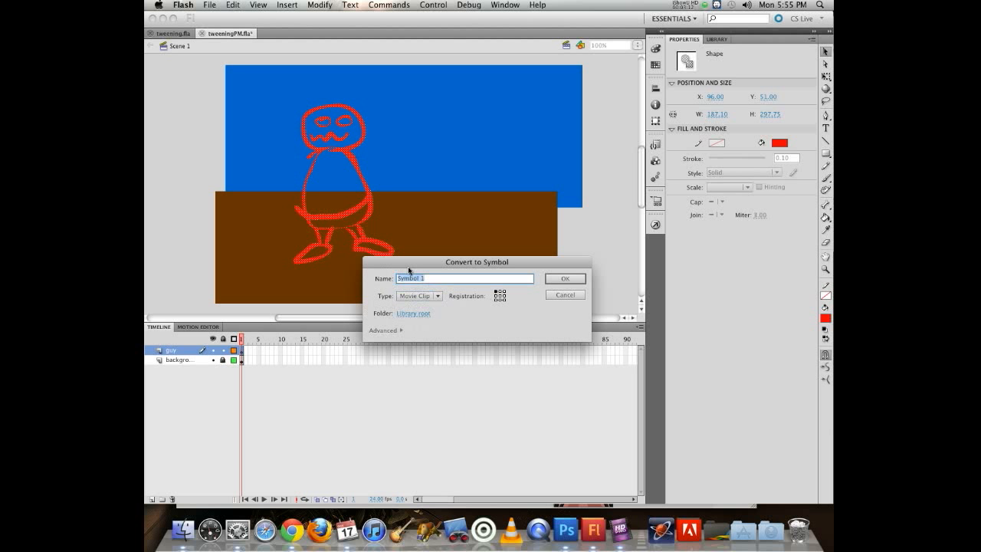
{"action": "type", "text": "Guy"}
{"action": "left_click", "coordinate": [499, 297]}
{"action": "left_click", "coordinate": [555, 282]}
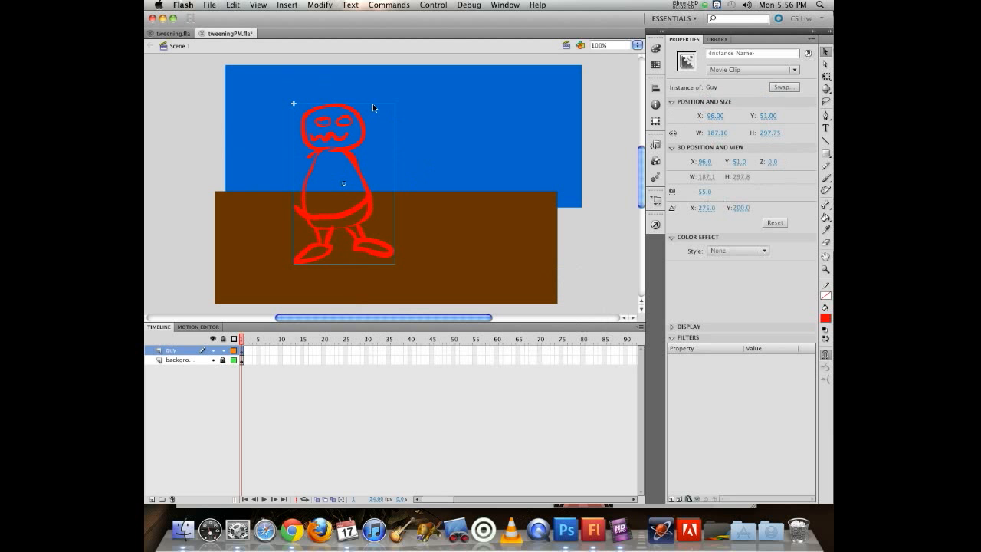
Step: Move the Guy instance slightly down and to the left, to about X 60, Y 59, and deselect it
{"action": "left_click_drag", "start_coordinate": [355, 165], "coordinate": [330, 187]}
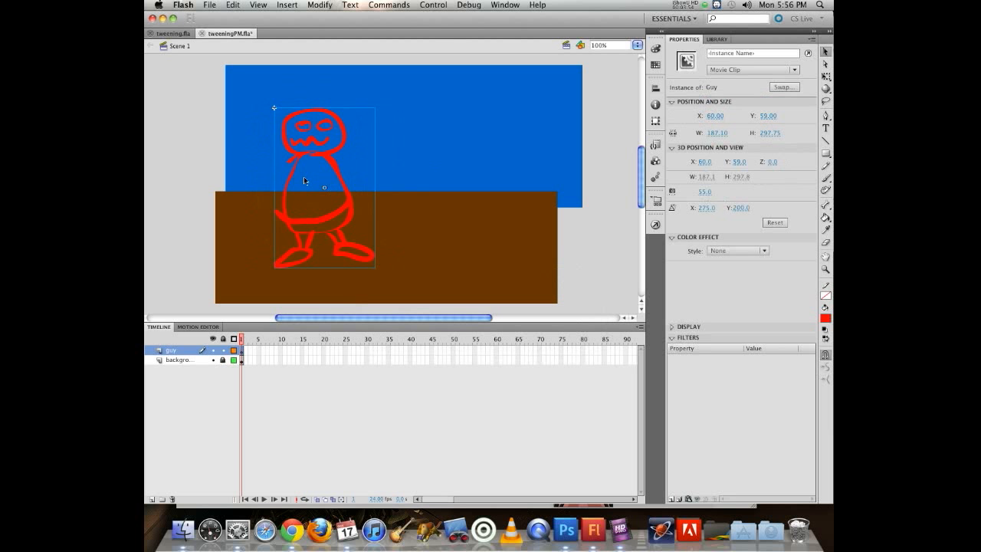
{"action": "left_click", "coordinate": [317, 176]}
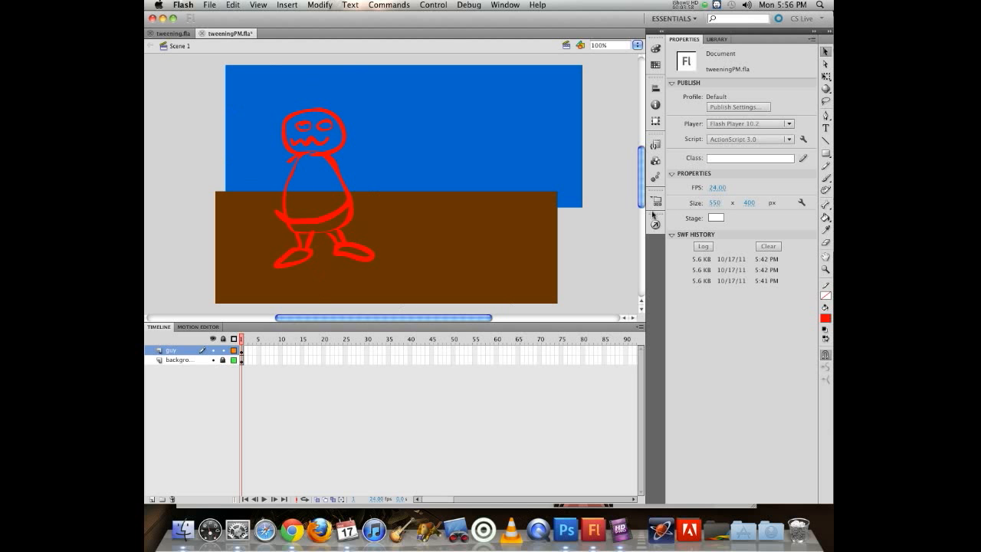
Step: Open the Guy symbol from the library for editing, with the whole figure in view
{"action": "left_click", "coordinate": [717, 39]}
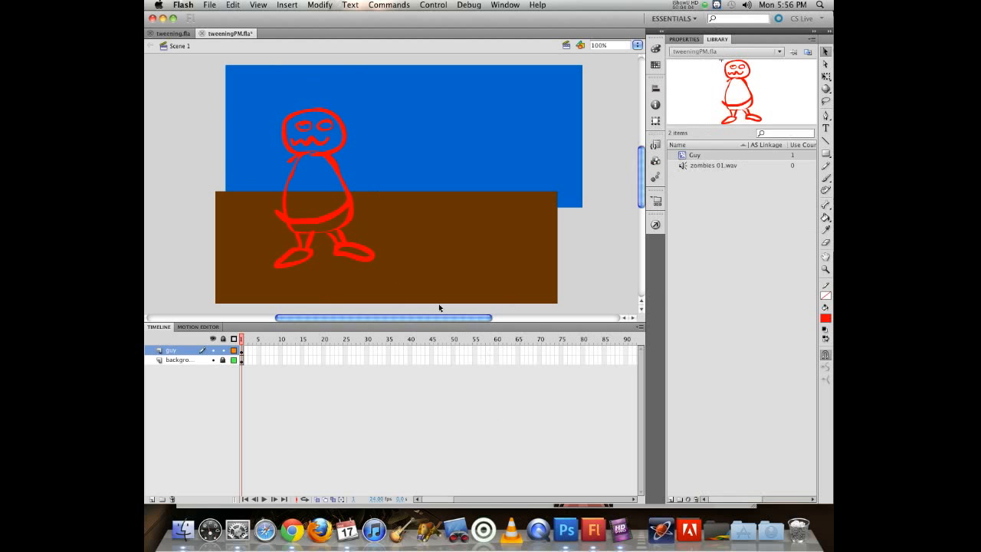
{"action": "double_click", "coordinate": [682, 157]}
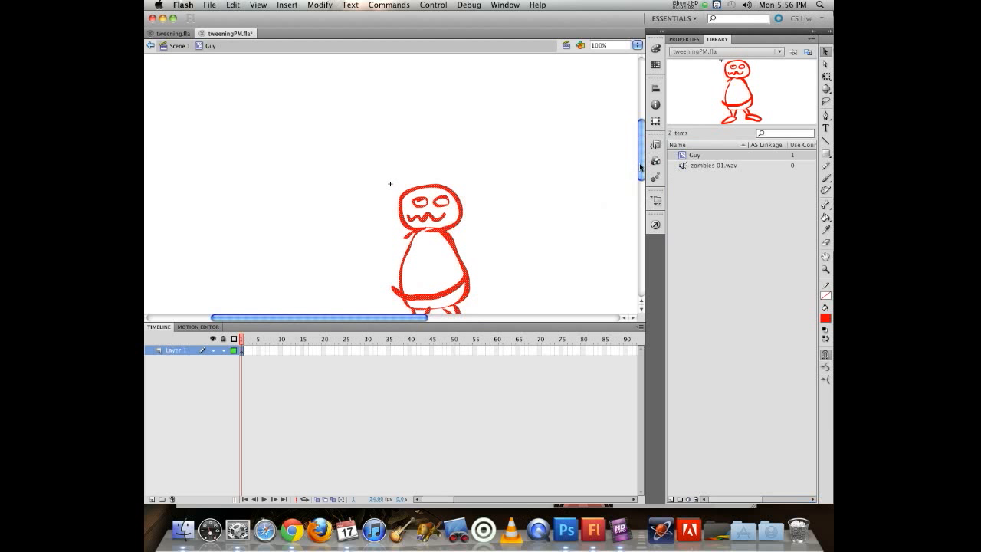
{"action": "left_click_drag", "start_coordinate": [640, 170], "coordinate": [641, 181]}
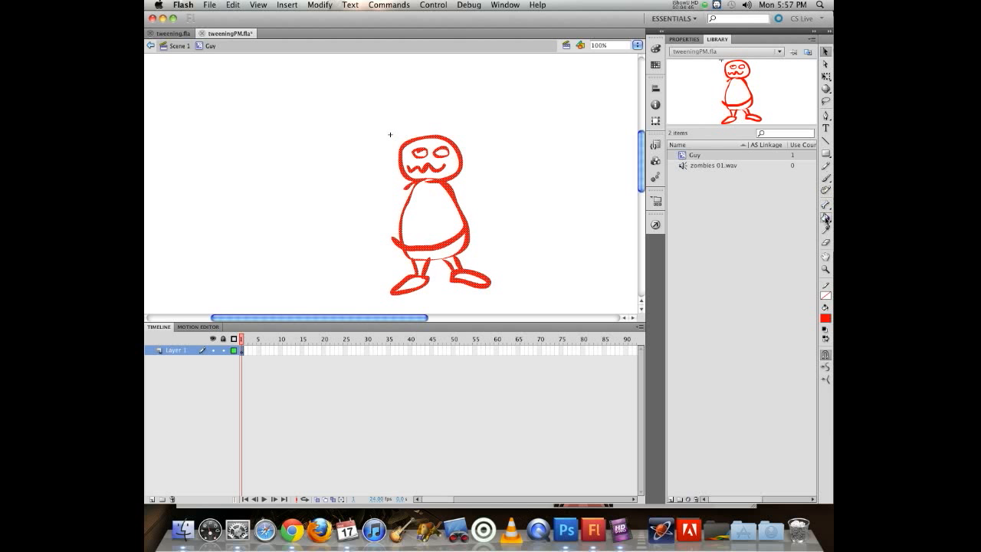
Step: Deselect the figure and fill its body with orange #FF6600 using the Paint Bucket
{"action": "left_click", "coordinate": [571, 200]}
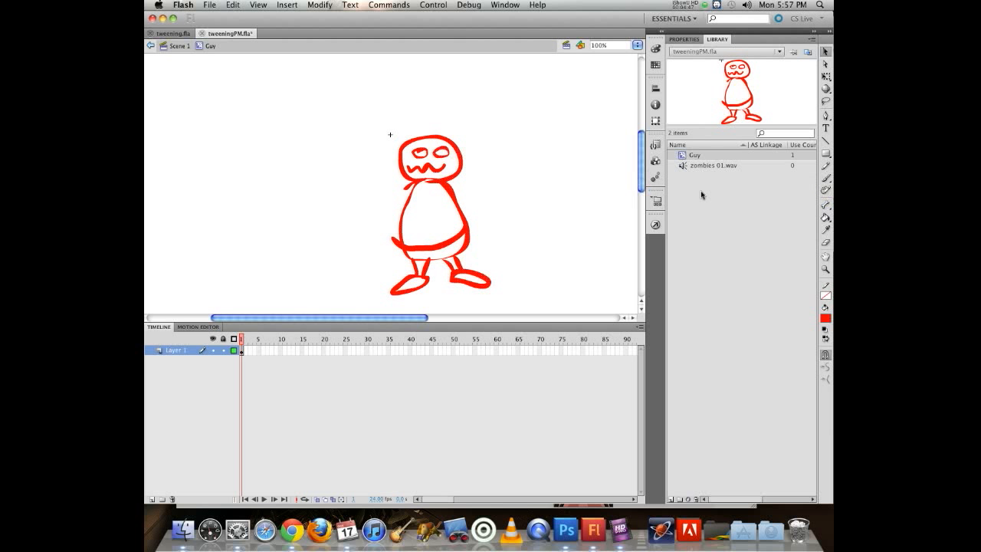
{"action": "left_click", "coordinate": [826, 217]}
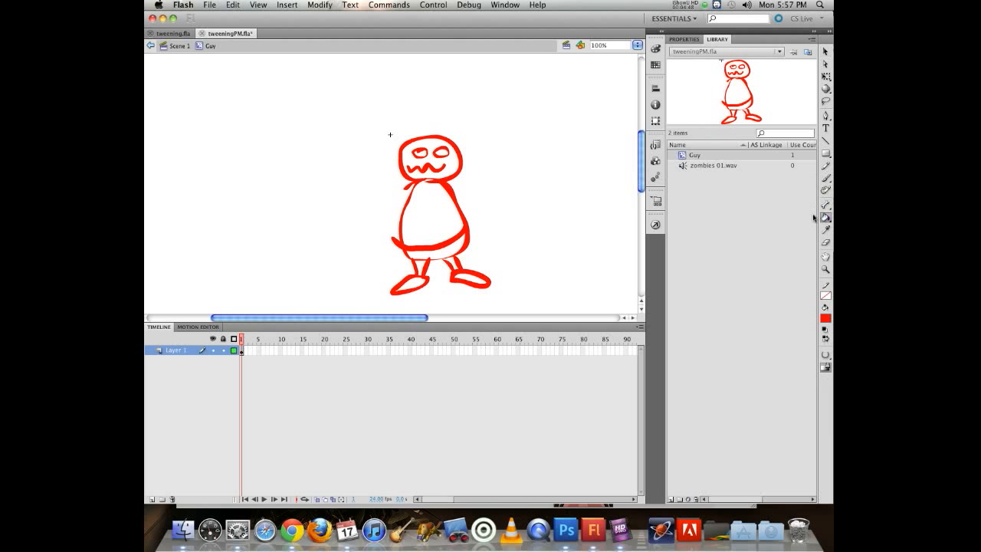
{"action": "left_click", "coordinate": [826, 318]}
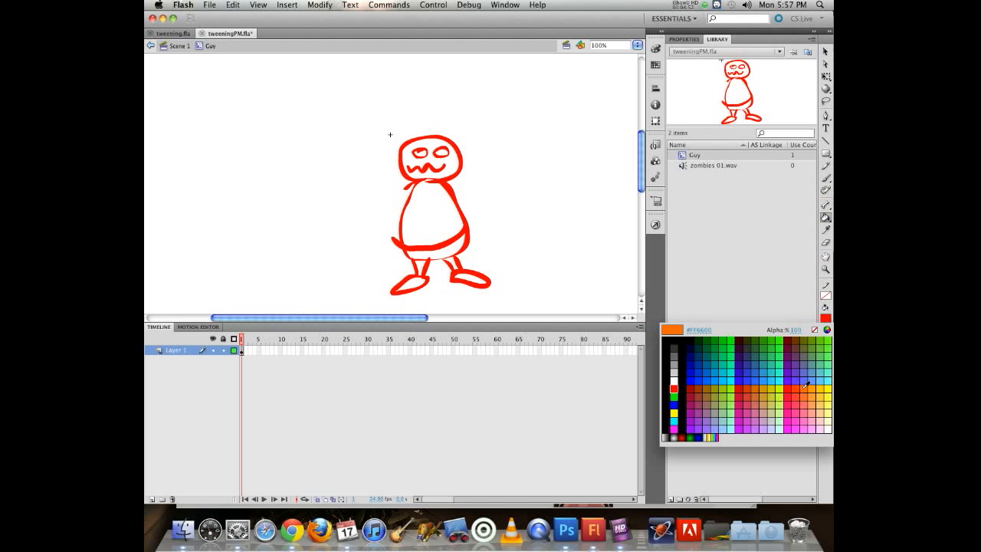
{"action": "left_click", "coordinate": [805, 387]}
{"action": "left_click", "coordinate": [434, 218]}
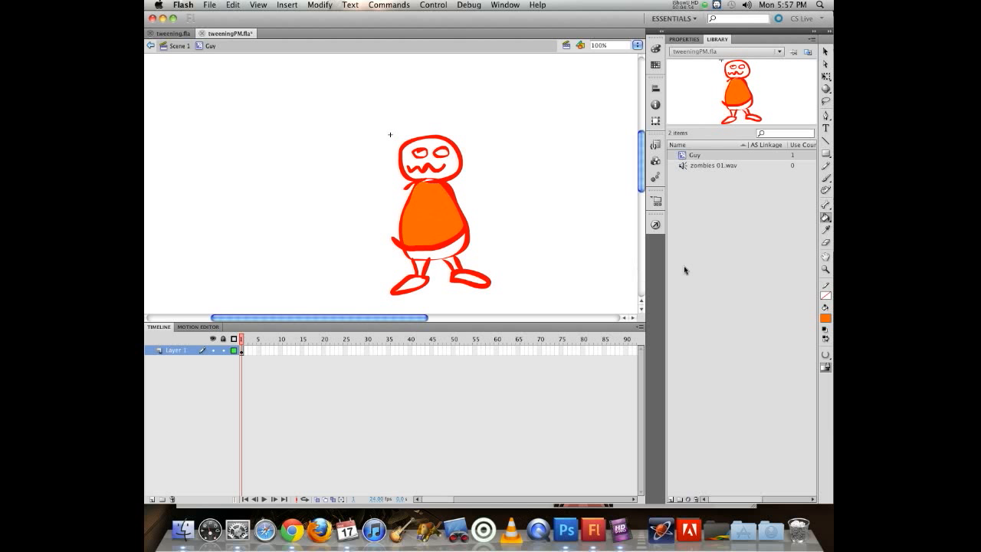
Step: Fill the figure's head and both legs with green #66CC00
{"action": "left_click", "coordinate": [826, 319]}
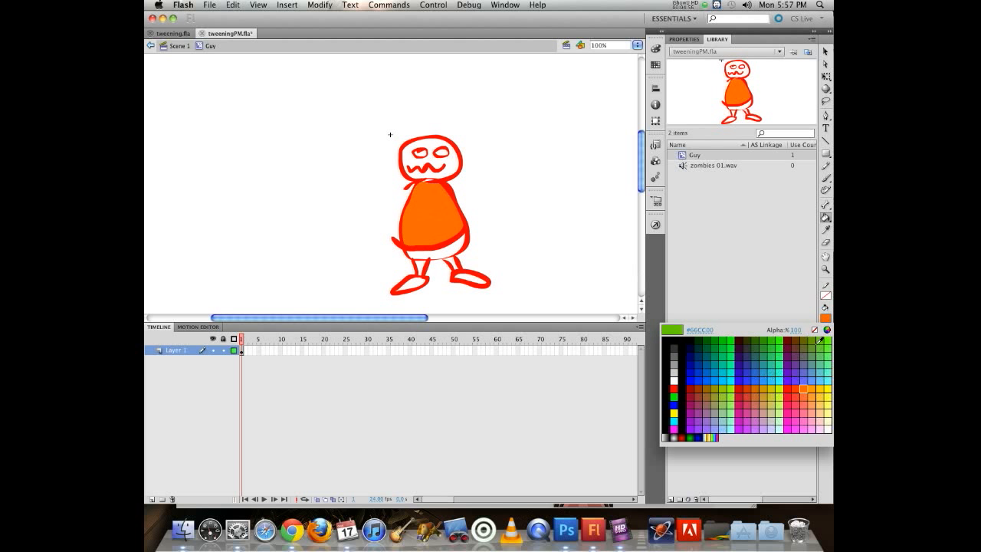
{"action": "left_click", "coordinate": [819, 342]}
{"action": "left_click", "coordinate": [442, 159]}
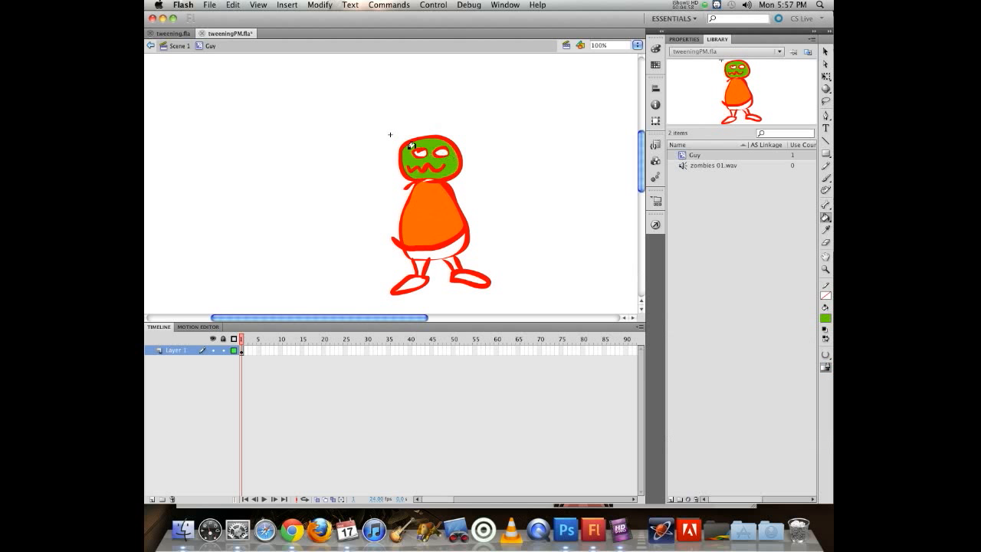
{"action": "left_click", "coordinate": [418, 266]}
{"action": "left_click", "coordinate": [449, 260]}
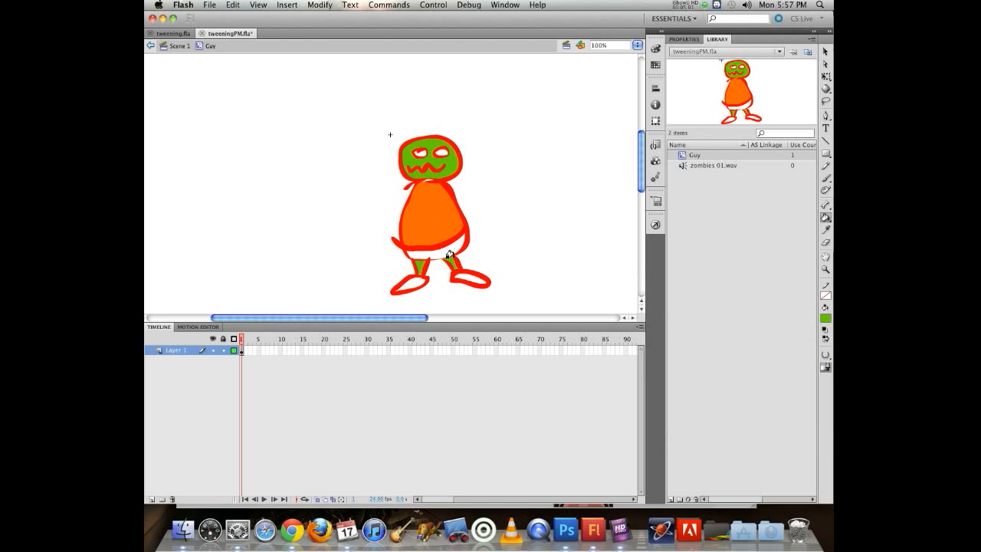
Step: Fill both of the figure's shoes with a very dark purple
{"action": "left_click", "coordinate": [826, 319]}
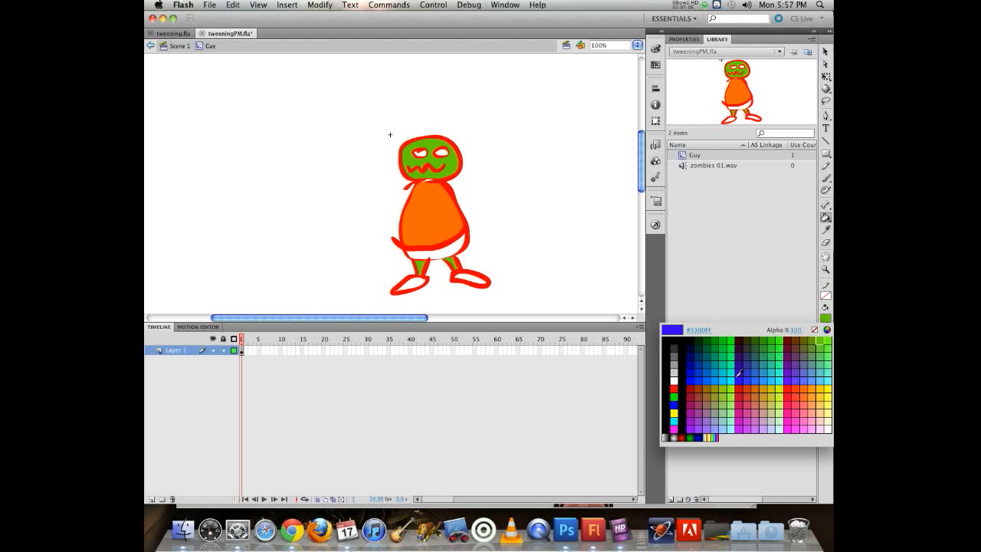
{"action": "left_click", "coordinate": [744, 344]}
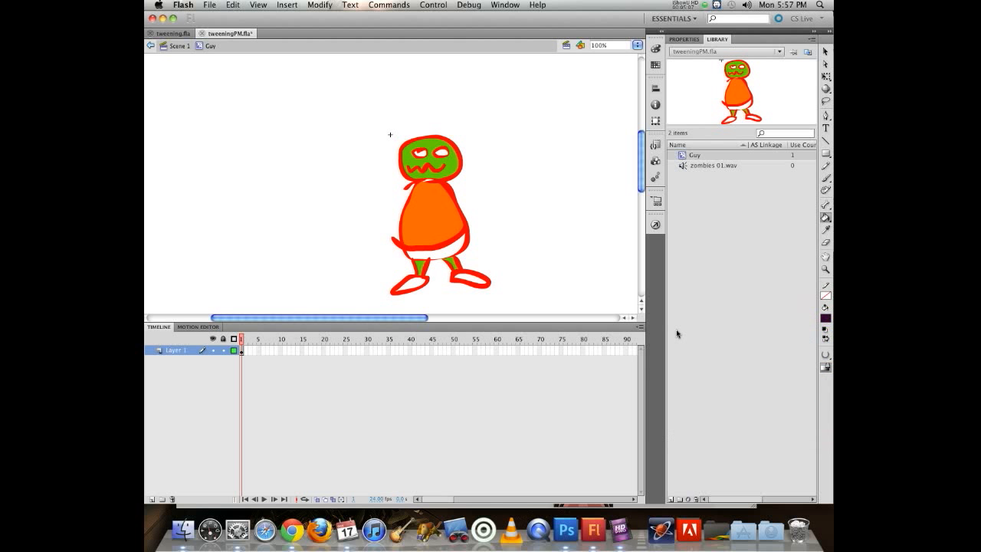
{"action": "left_click", "coordinate": [462, 274]}
{"action": "left_click", "coordinate": [412, 284]}
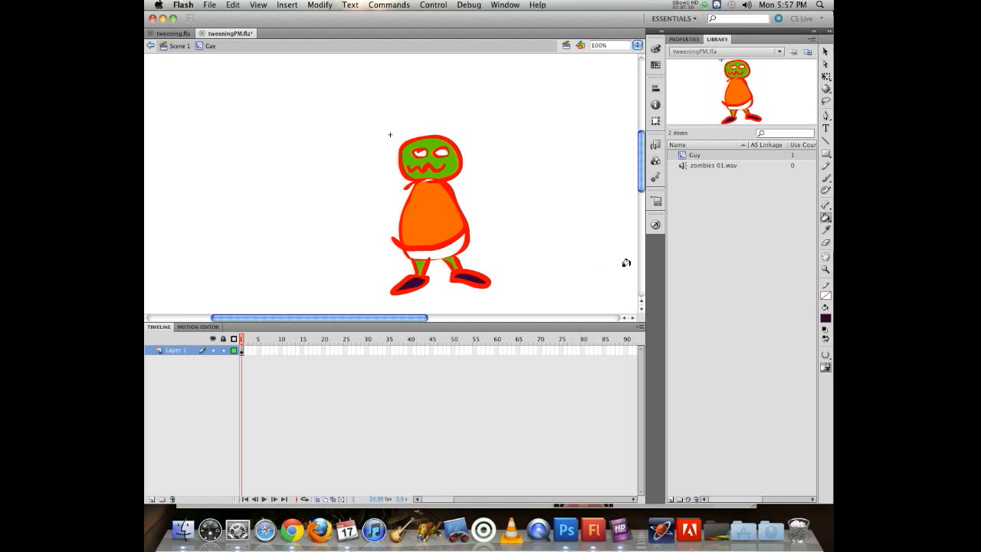
Step: Fill the shorts area below the figure's body with dark blue, finishing on the Selection tool
{"action": "left_click", "coordinate": [826, 319]}
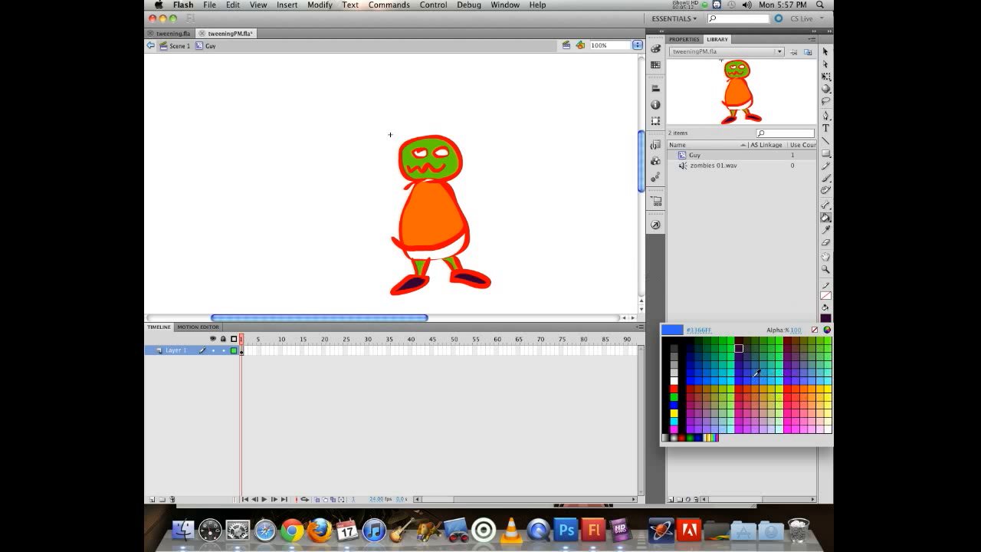
{"action": "left_click", "coordinate": [693, 360]}
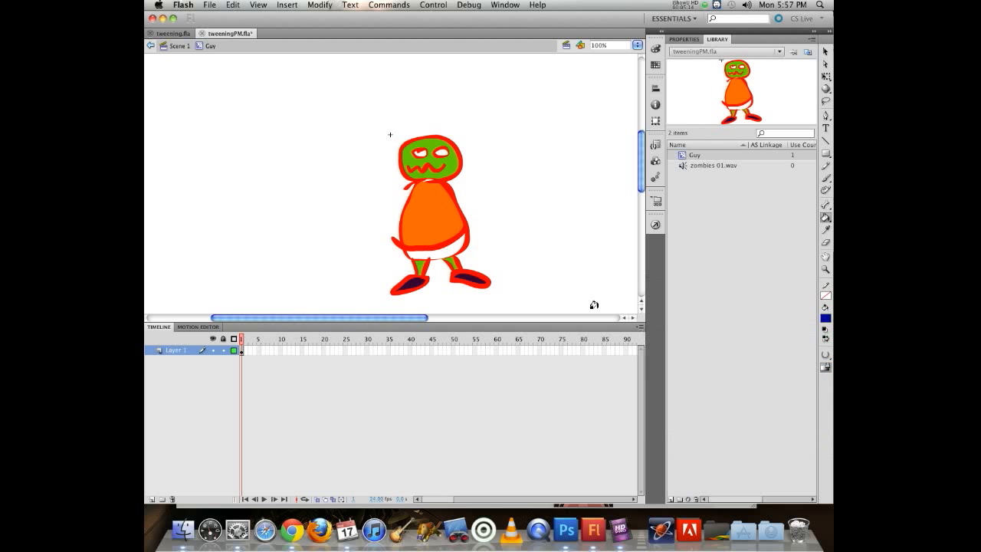
{"action": "left_click", "coordinate": [447, 247]}
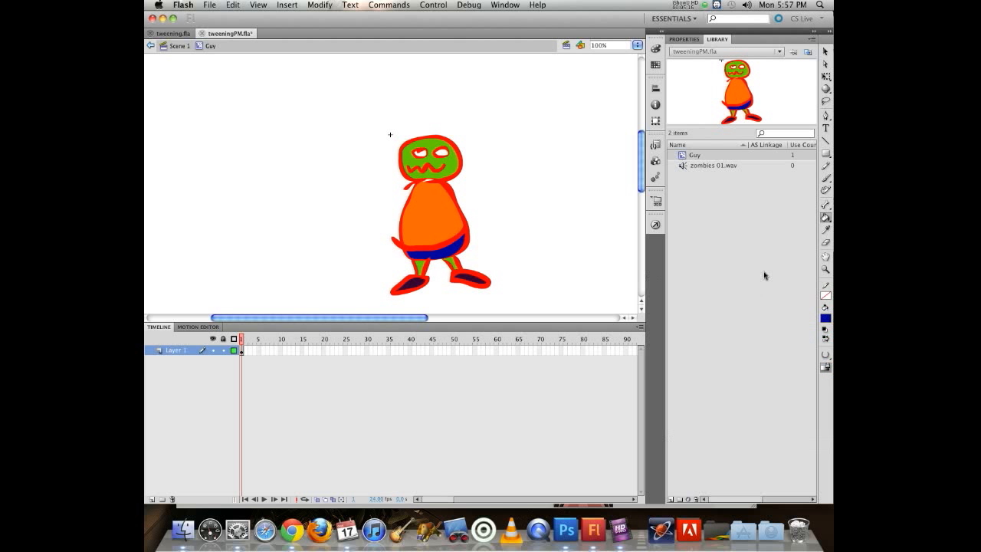
{"action": "left_click", "coordinate": [827, 52]}
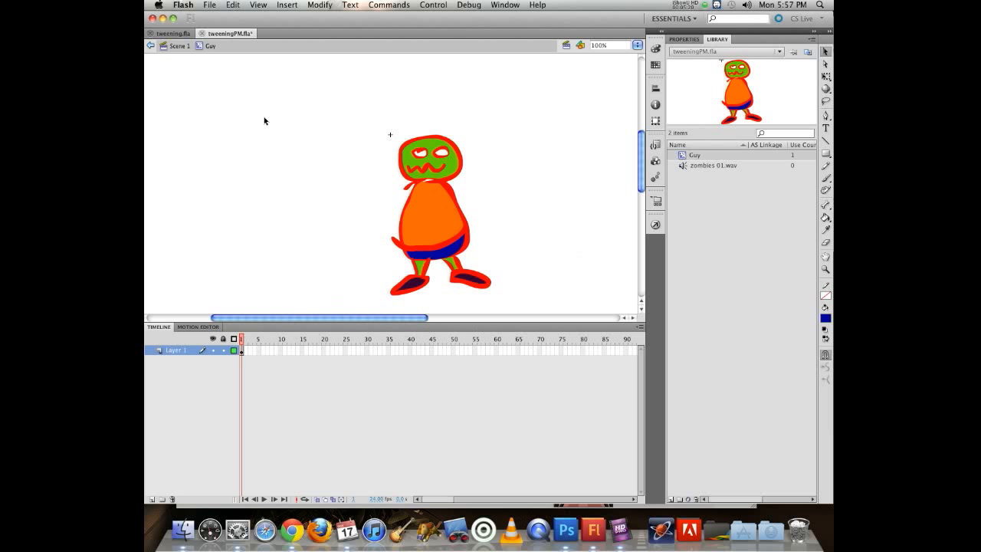
Step: Return to Scene 1 and open the Guy instance for editing in place over the dimmed background
{"action": "left_click", "coordinate": [178, 47]}
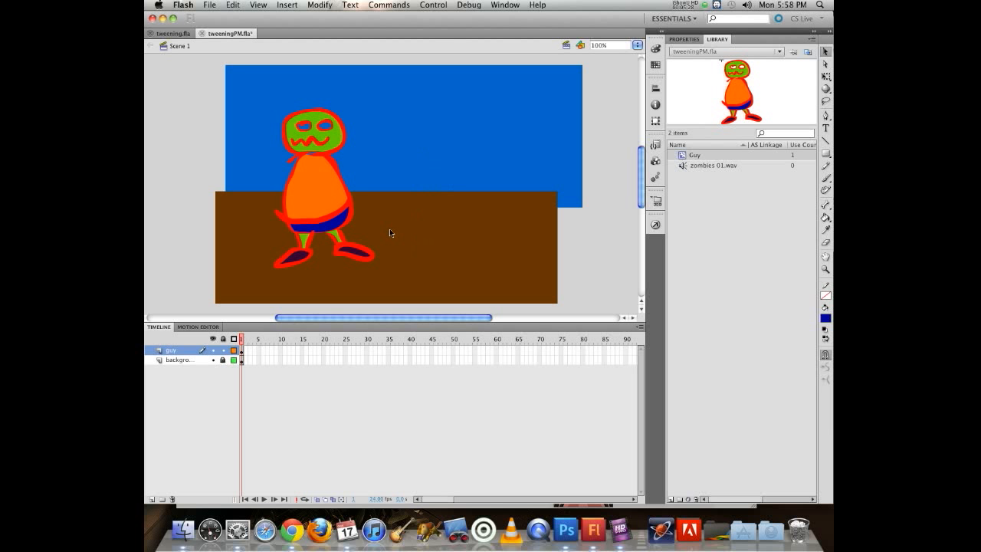
{"action": "double_click", "coordinate": [314, 195]}
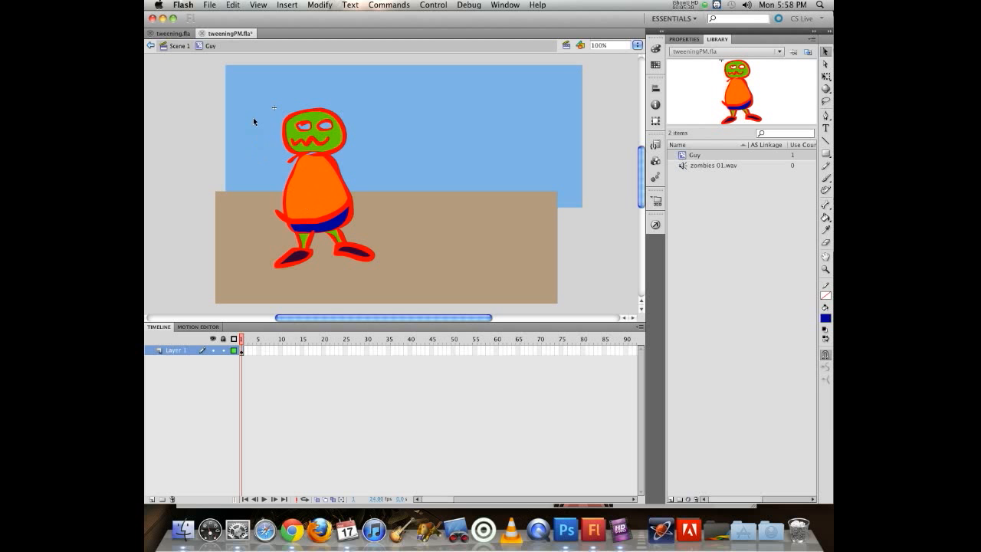
{"action": "left_click", "coordinate": [233, 6]}
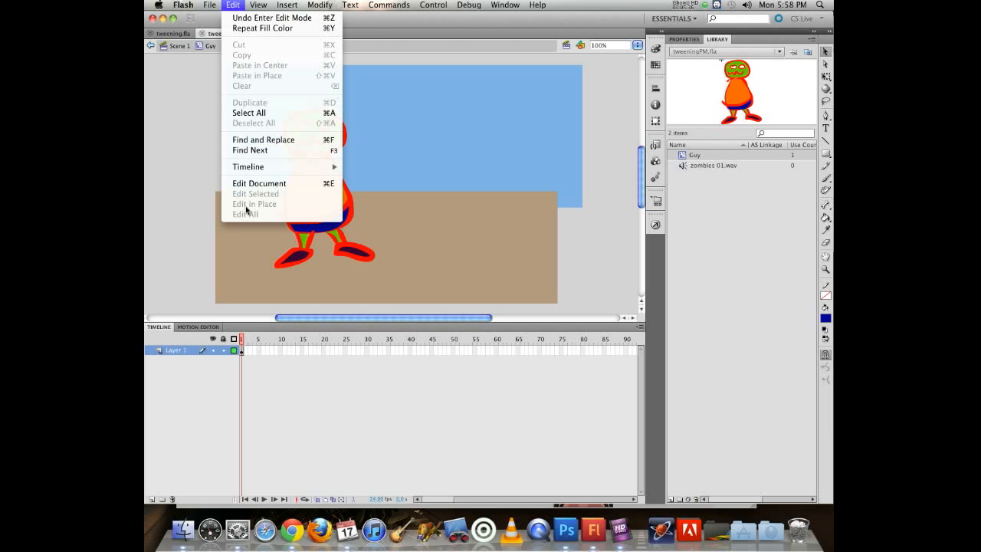
{"action": "left_click", "coordinate": [206, 153]}
{"action": "double_click", "coordinate": [205, 154]}
{"action": "left_click", "coordinate": [232, 6]}
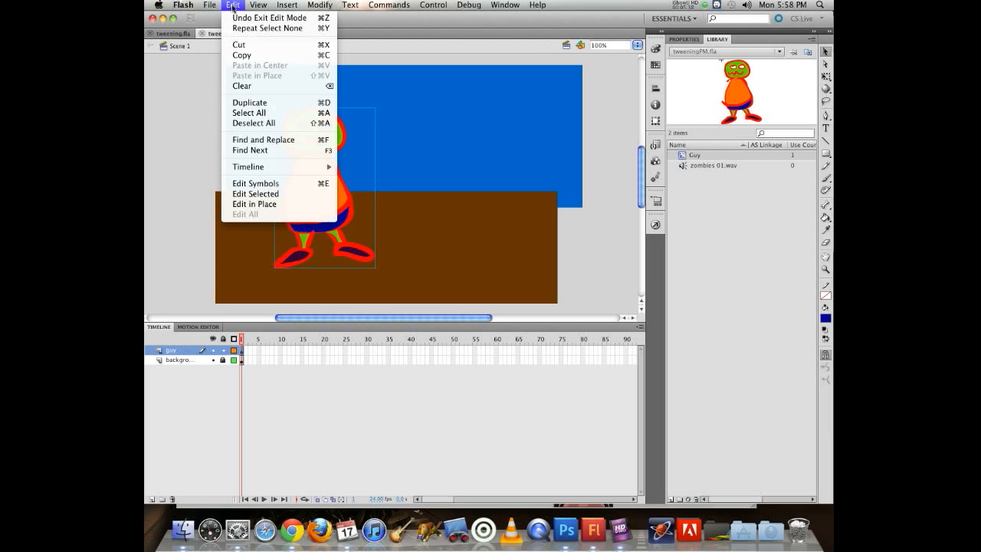
{"action": "left_click", "coordinate": [245, 203]}
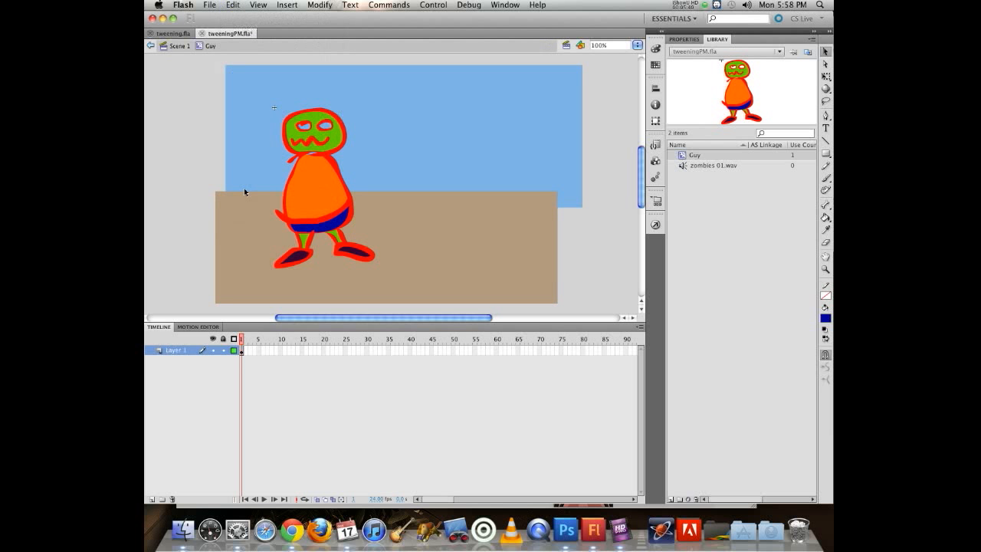
Step: Recolor the figure's shorts to a lighter, brighter blue and deselect them
{"action": "left_click", "coordinate": [330, 232]}
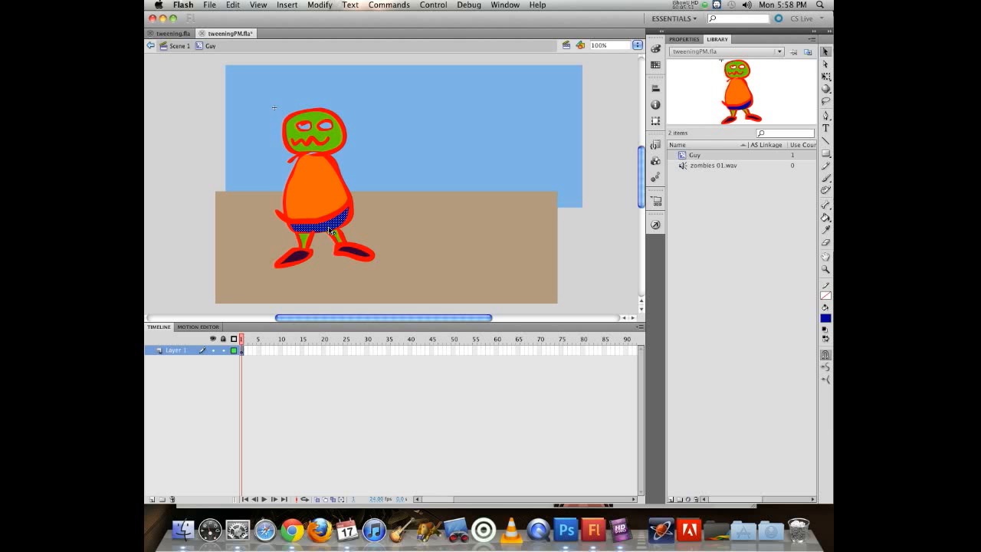
{"action": "left_click", "coordinate": [825, 319]}
{"action": "left_click", "coordinate": [706, 375]}
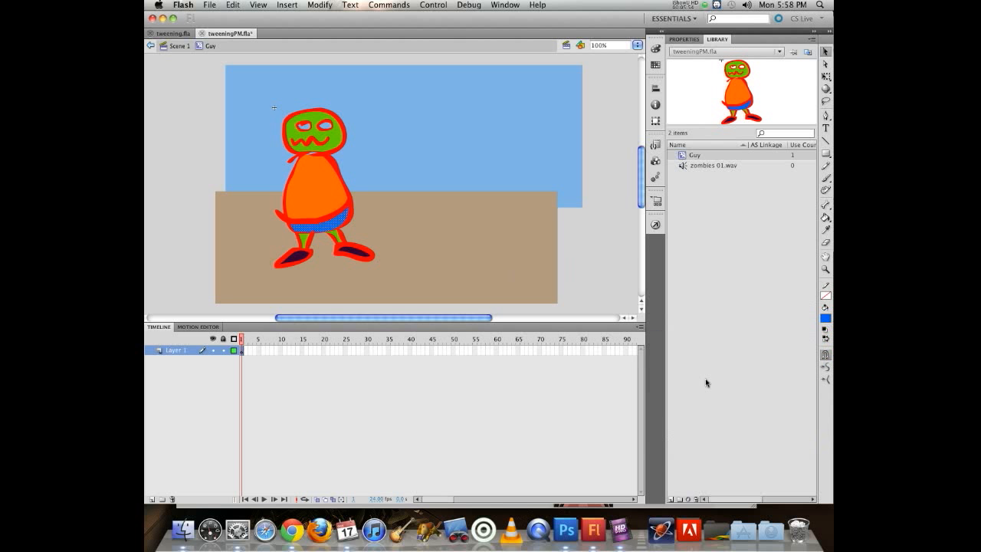
{"action": "left_click", "coordinate": [594, 252]}
Step: Sample the red of the figure's outline and brush a raised arm with an open hand beside the head
{"action": "left_click", "coordinate": [826, 178]}
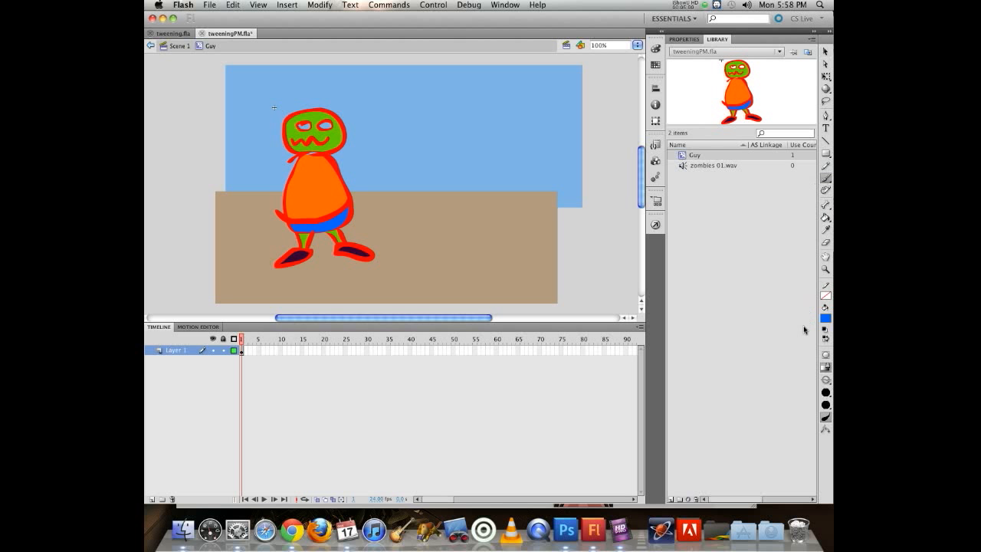
{"action": "left_click", "coordinate": [826, 229]}
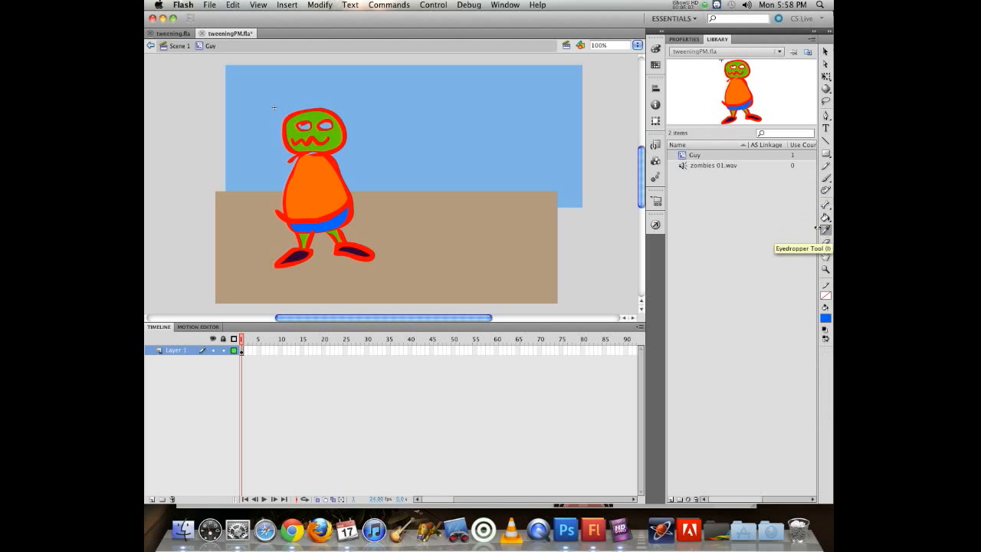
{"action": "left_click", "coordinate": [330, 156]}
{"action": "left_click", "coordinate": [826, 177]}
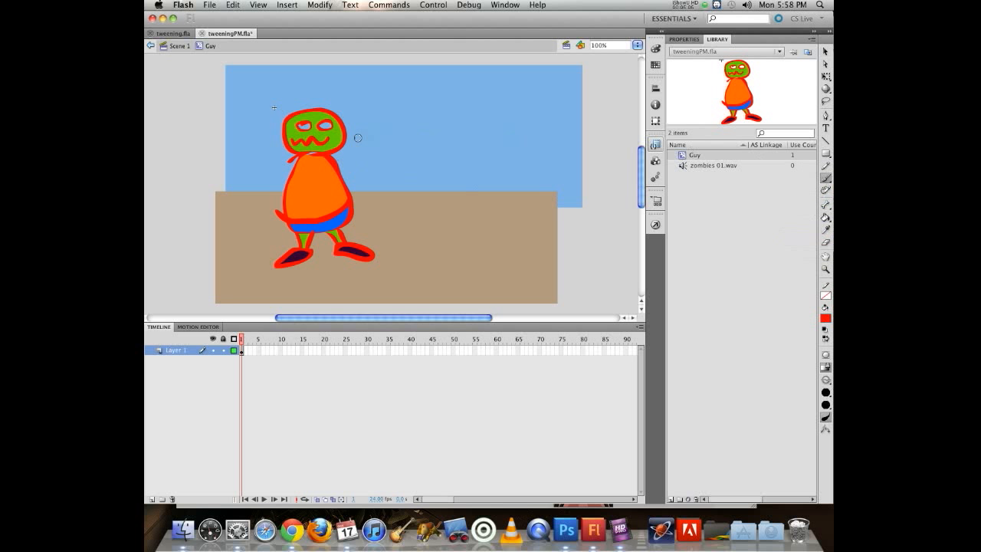
{"action": "left_click_drag", "start_coordinate": [335, 163], "coordinate": [363, 138]}
{"action": "mouse_move", "coordinate": [346, 175]}
{"action": "left_mouse_down"}
{"action": "mouse_move", "coordinate": [366, 137]}
{"action": "mouse_move", "coordinate": [362, 118]}
{"action": "mouse_move", "coordinate": [366, 142]}
{"action": "mouse_move", "coordinate": [343, 173]}
{"action": "left_mouse_up"}
Step: Sample the head's green and fill the raised hand and arm with it, undoing the stray brush mark
{"action": "key", "text": "i"}
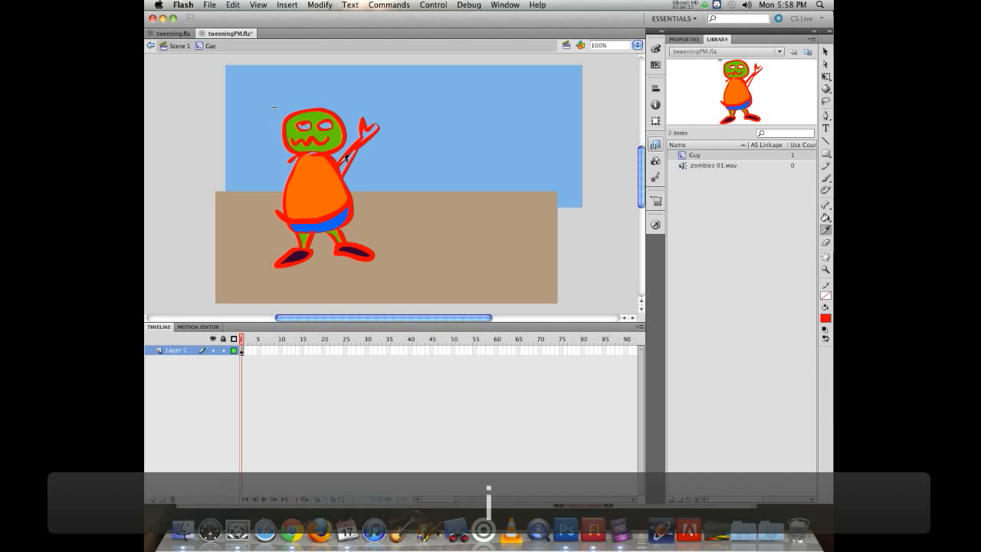
{"action": "left_click", "coordinate": [335, 134]}
{"action": "key", "text": "b"}
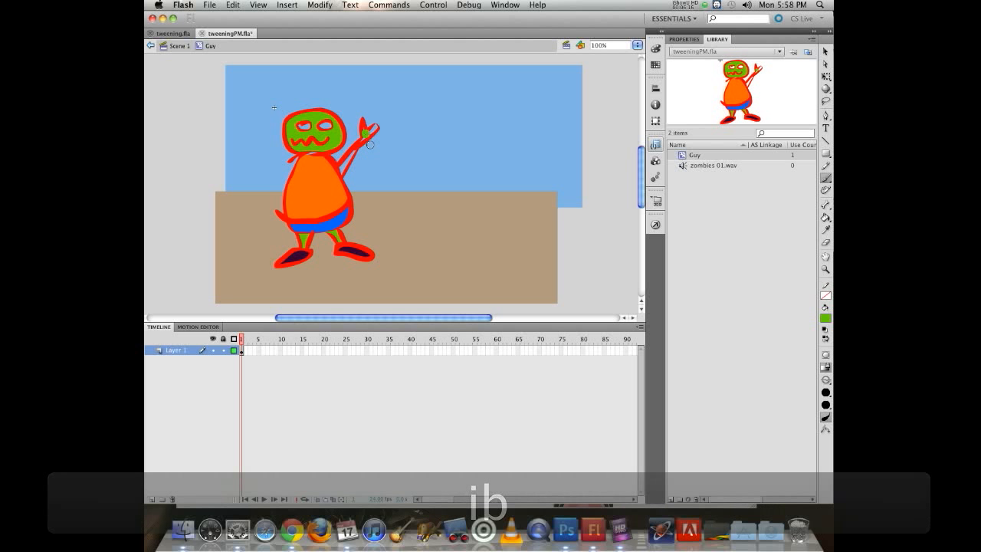
{"action": "key", "text": "super+z"}
{"action": "key", "text": "k"}
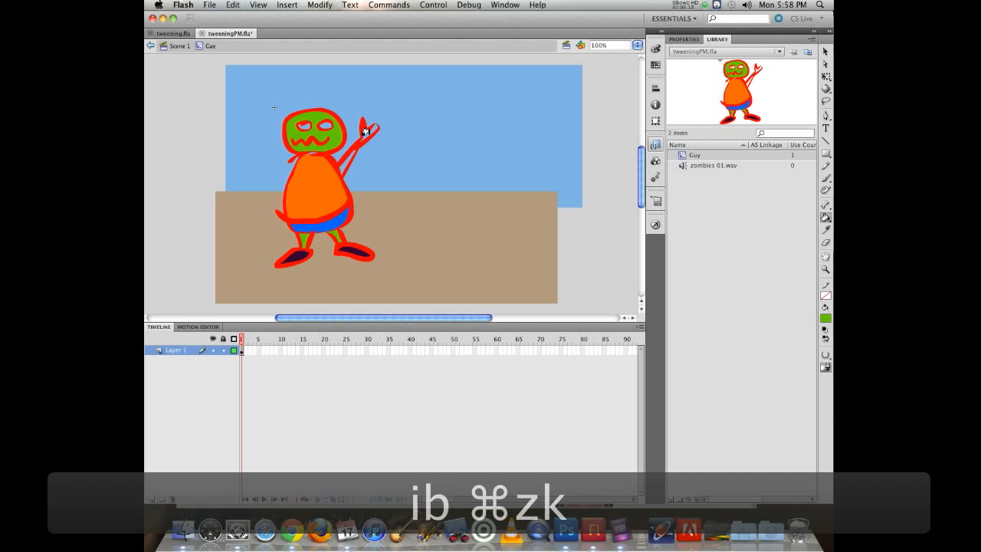
{"action": "left_click", "coordinate": [366, 132]}
{"action": "left_click", "coordinate": [341, 165]}
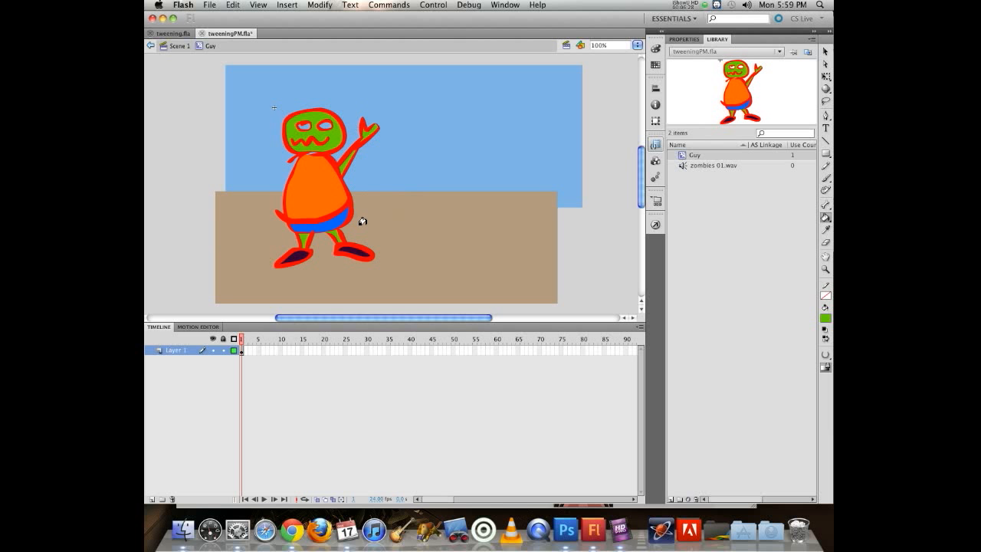
Step: Sample the body's orange as the fill color and activate the Paint Bucket
{"action": "key", "text": "i"}
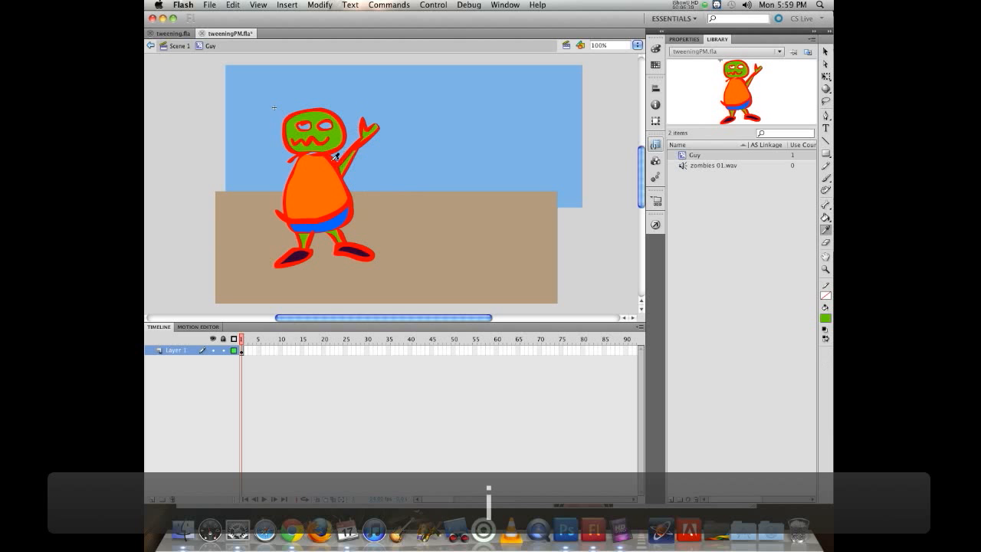
{"action": "left_click", "coordinate": [323, 188]}
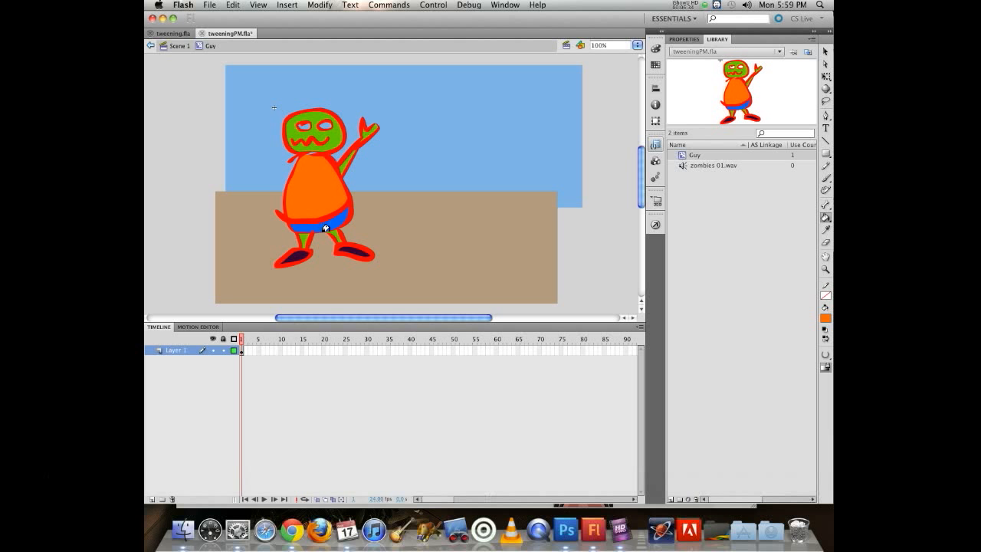
{"action": "key", "text": "b"}
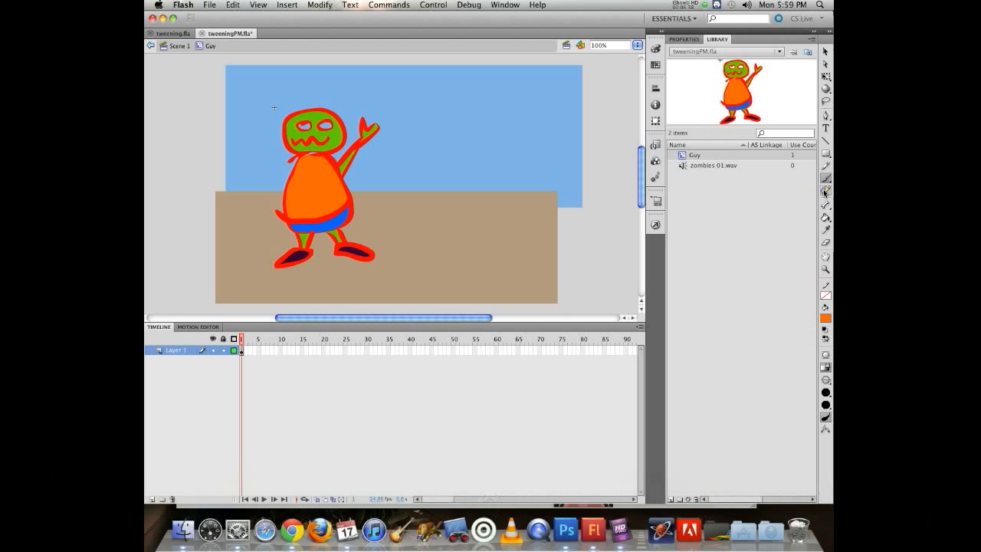
{"action": "left_click", "coordinate": [825, 219]}
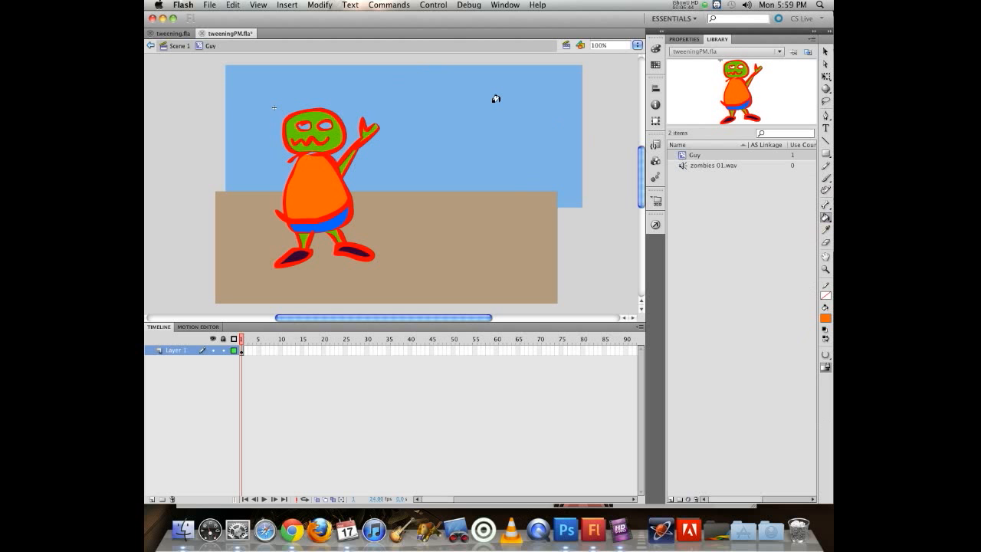
Step: Return to Scene 1 and move the Guy instance slightly to the left on the stage
{"action": "left_click", "coordinate": [179, 46]}
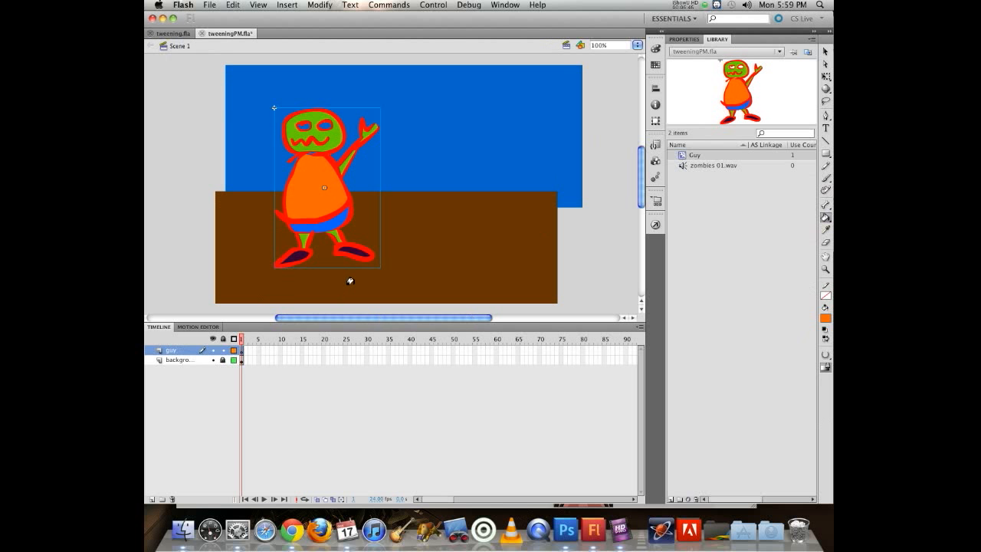
{"action": "key", "text": "v"}
{"action": "left_click_drag", "start_coordinate": [262, 162], "coordinate": [307, 162]}
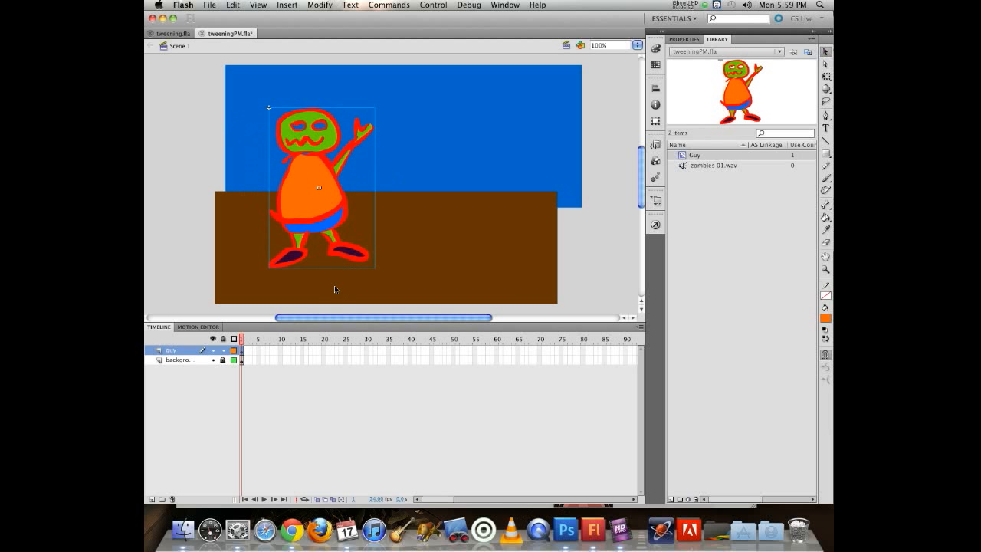
{"action": "right_click", "coordinate": [326, 168]}
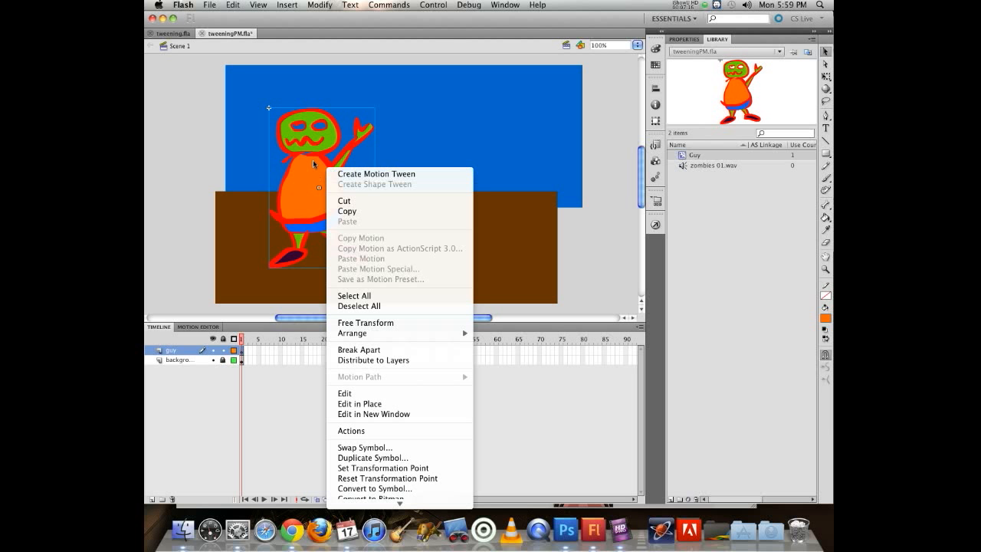
{"action": "left_click", "coordinate": [288, 153]}
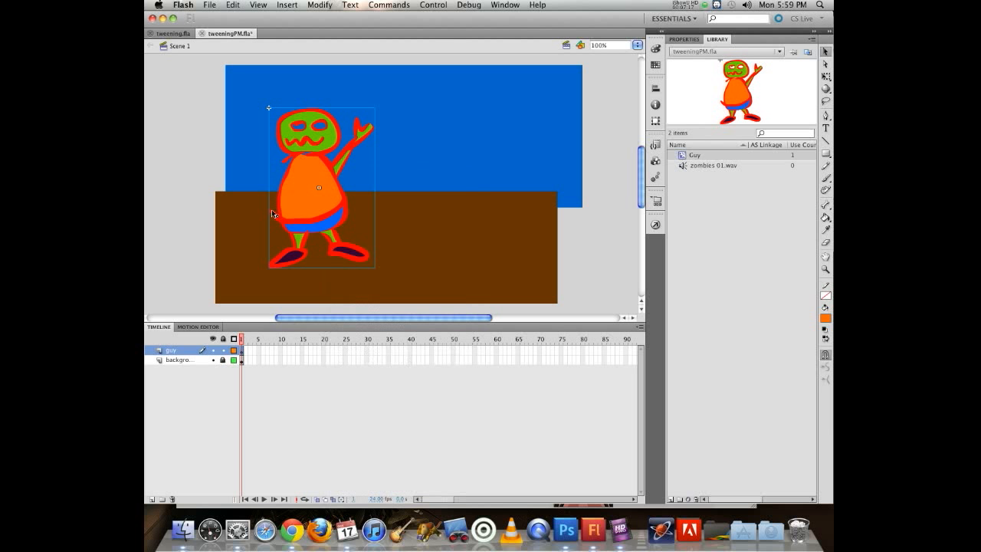
{"action": "right_click", "coordinate": [242, 353]}
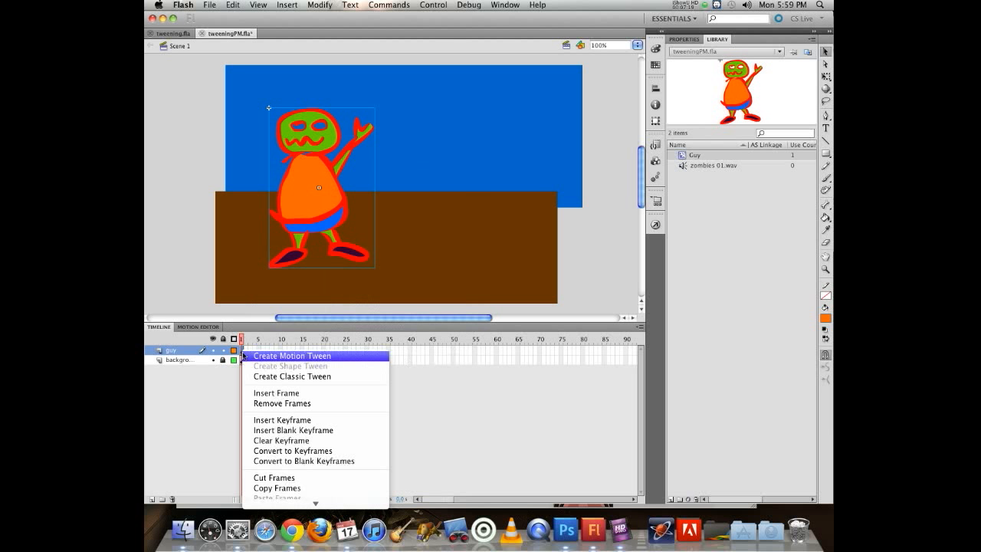
{"action": "left_click", "coordinate": [230, 171]}
{"action": "left_click", "coordinate": [315, 7]}
{"action": "mouse_move", "coordinate": [281, 6]}
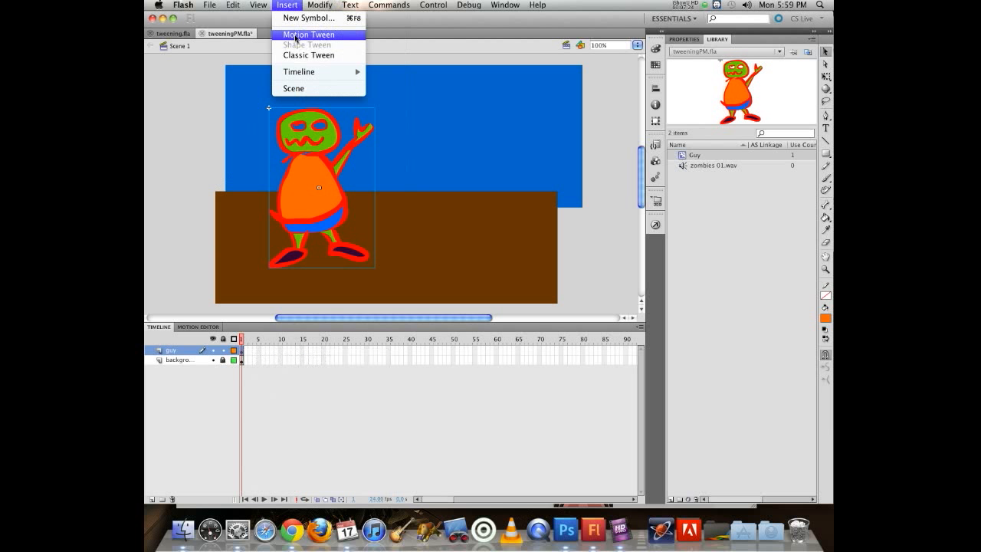
{"action": "left_click", "coordinate": [296, 36]}
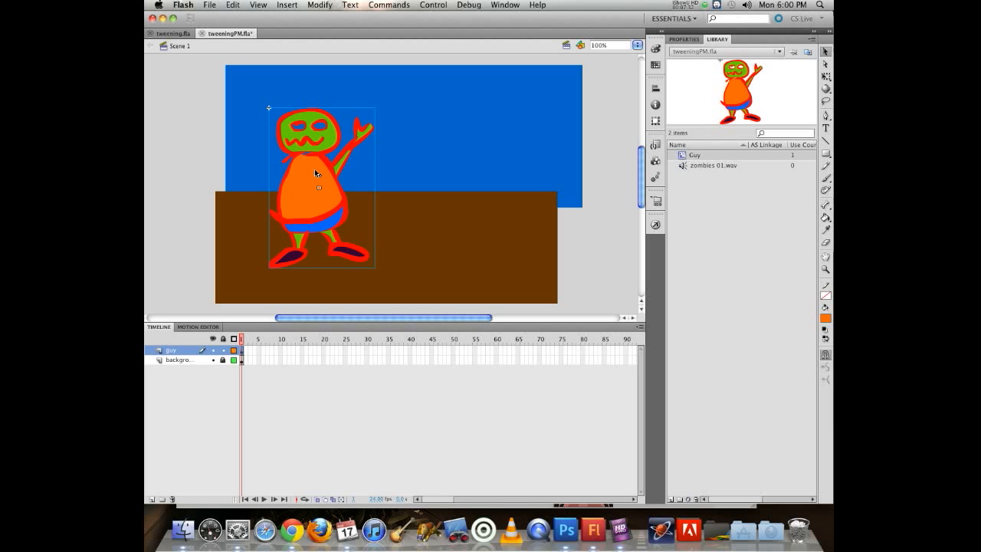
Step: Create a motion tween on the Guy instance and play the timeline to preview it
{"action": "right_click", "coordinate": [312, 170]}
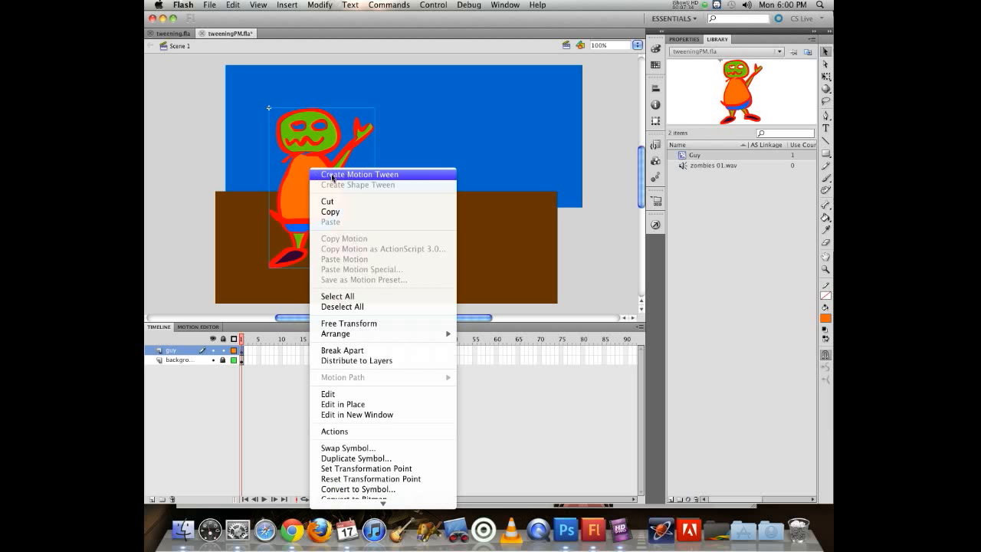
{"action": "left_click", "coordinate": [335, 173]}
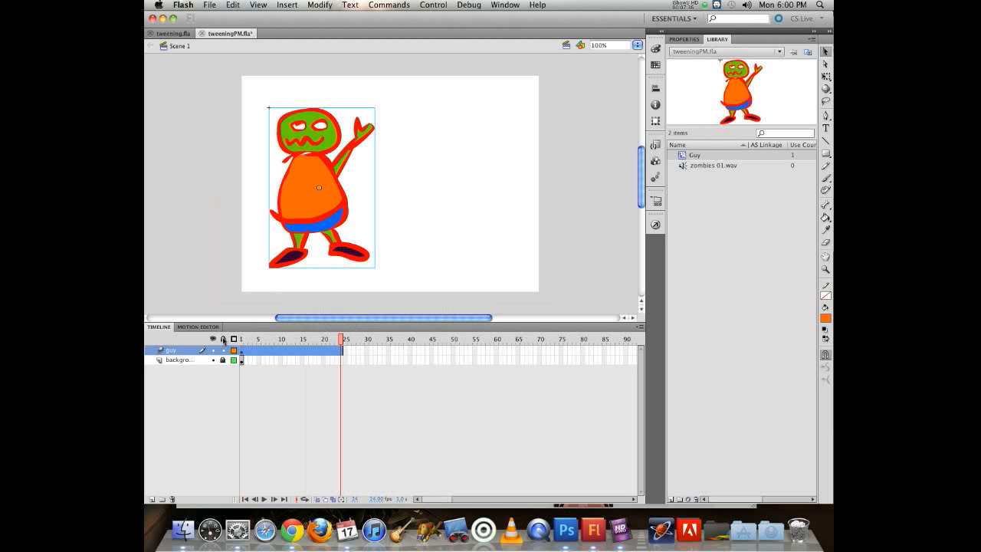
{"action": "key", "text": "Return"}
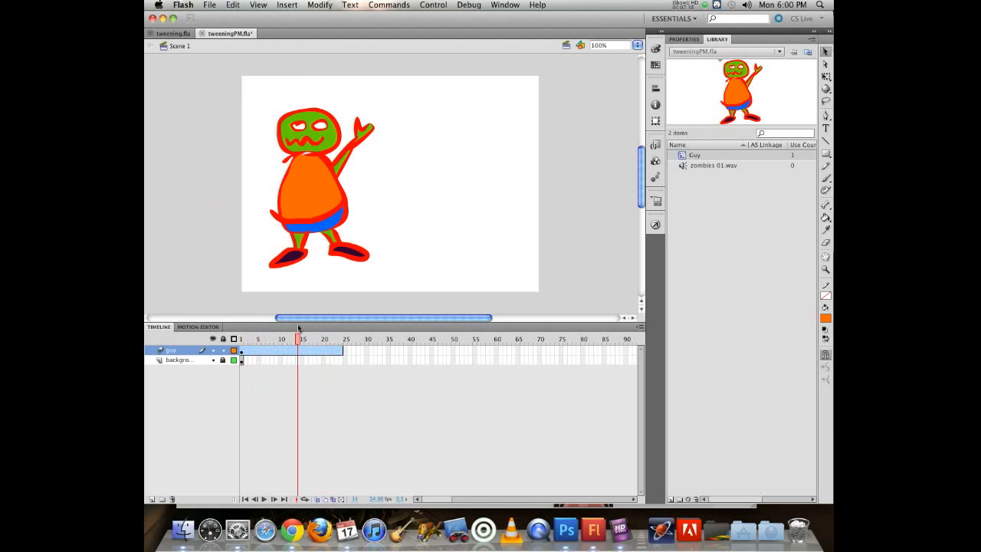
{"action": "key", "text": "Return"}
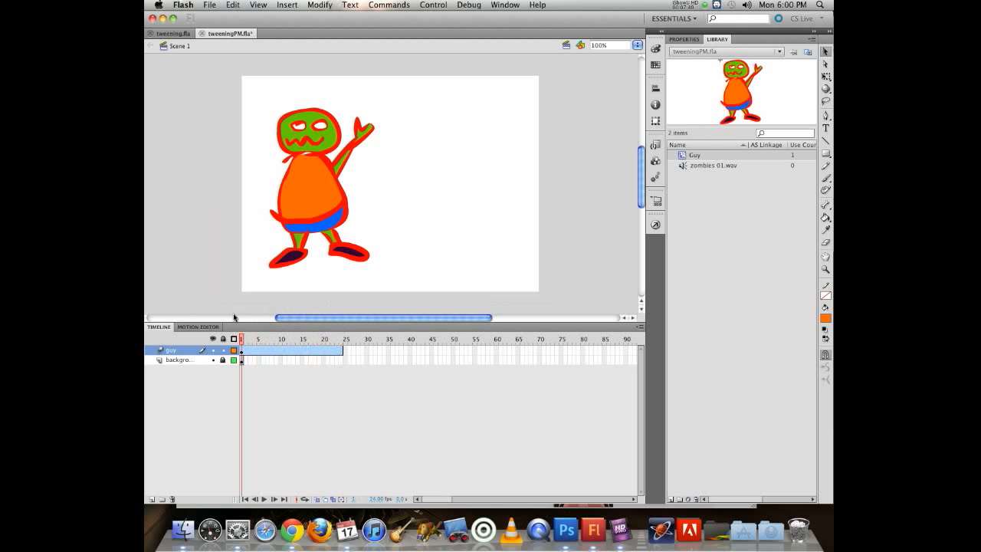
{"action": "key", "text": "Return"}
Step: Extend the background layer's frames to frame 24 to match the guy tween, scrub the timeline and save the file
{"action": "left_click", "coordinate": [340, 359]}
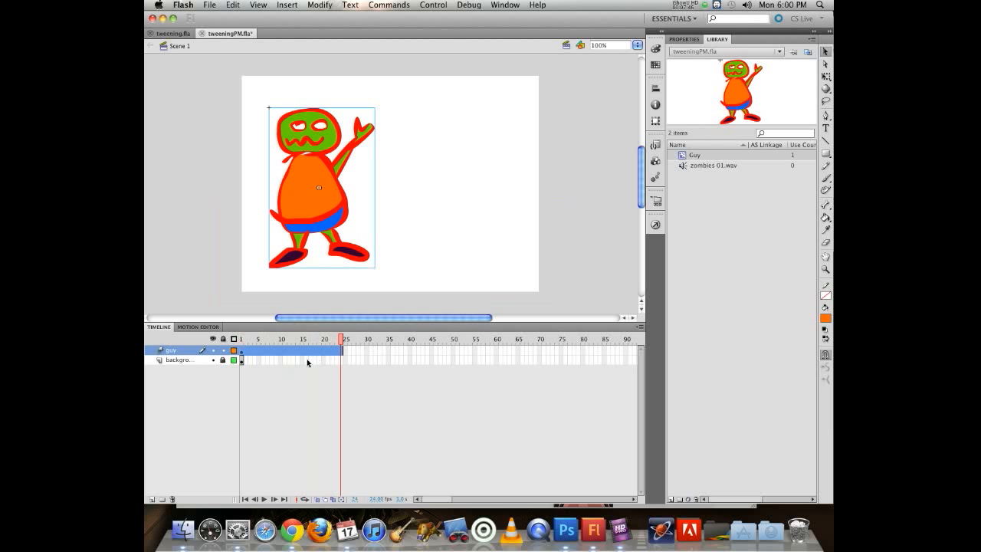
{"action": "key", "text": "F5"}
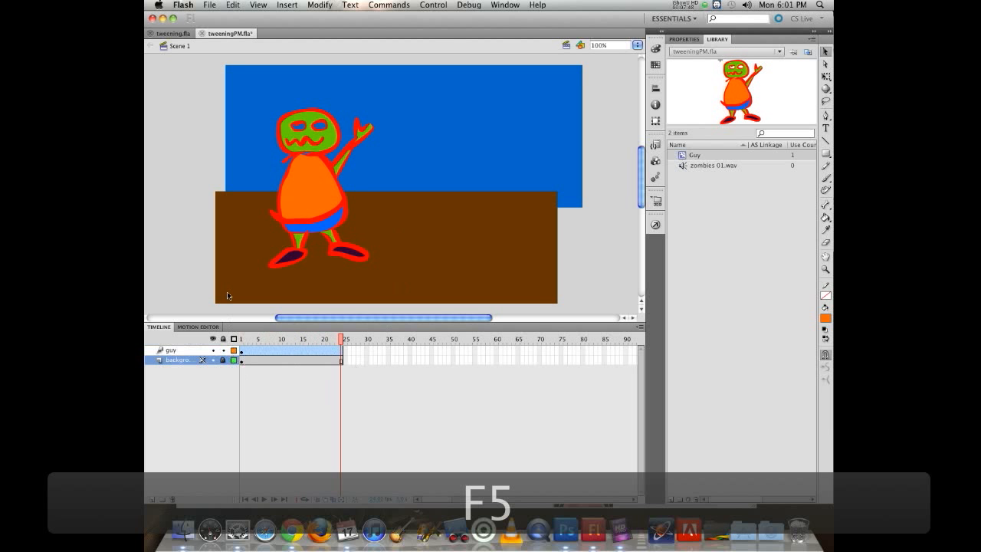
{"action": "left_click_drag", "start_coordinate": [341, 340], "coordinate": [359, 329]}
{"action": "key", "text": "super+s"}
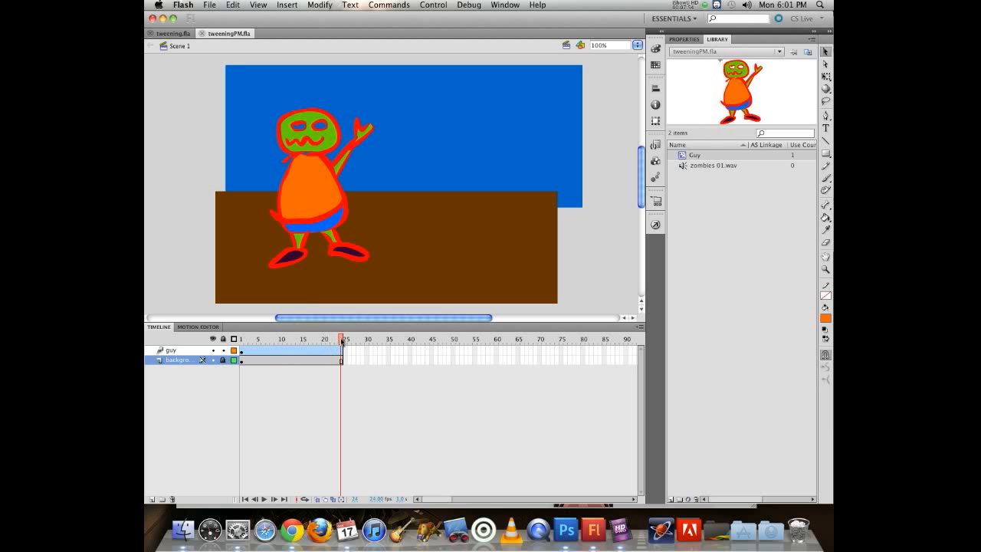
Step: At frame 24, move the Guy instance across to the right end of the background
{"action": "mouse_move", "coordinate": [341, 339]}
{"action": "left_mouse_down"}
{"action": "mouse_move", "coordinate": [269, 340]}
{"action": "mouse_move", "coordinate": [357, 340]}
{"action": "left_mouse_up"}
{"action": "left_click_drag", "start_coordinate": [299, 186], "coordinate": [495, 192]}
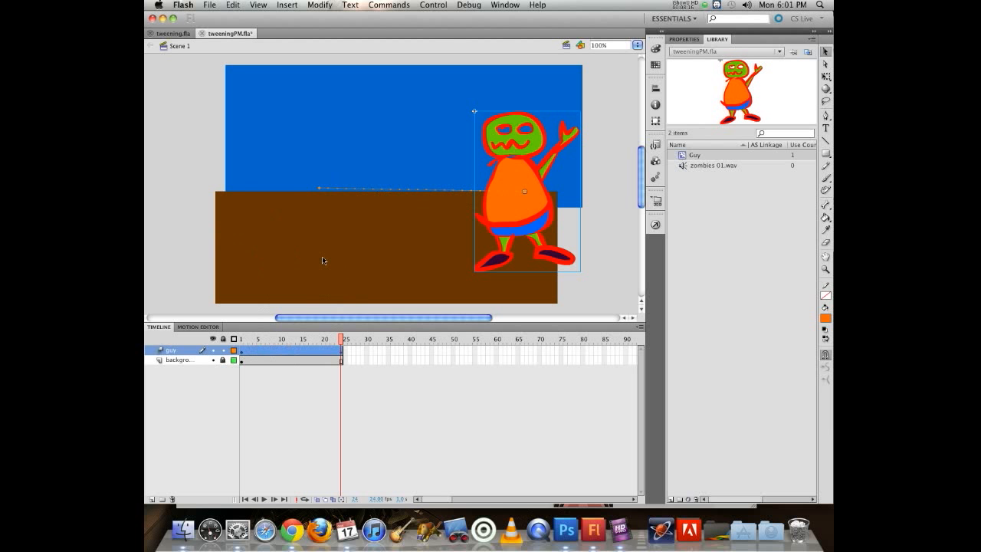
Step: Edit the Guy symbol in place, recolor its orange body brown #663300, and return to Scene 1
{"action": "double_click", "coordinate": [505, 207]}
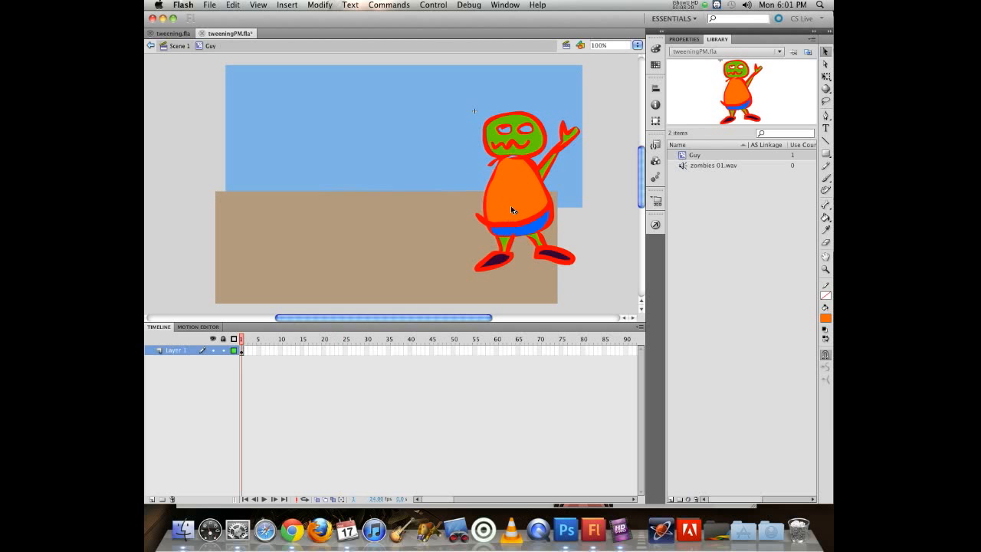
{"action": "left_click", "coordinate": [512, 209]}
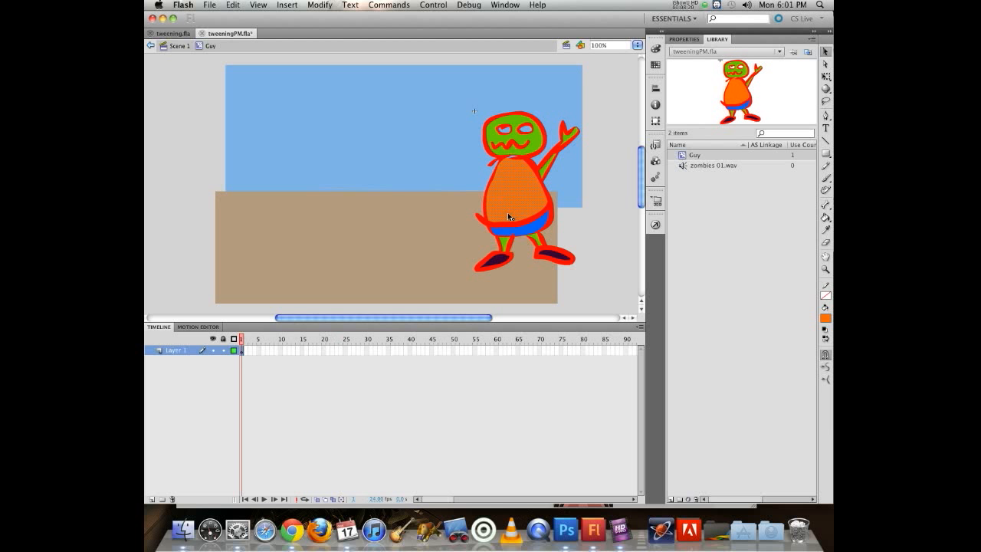
{"action": "left_click", "coordinate": [826, 318]}
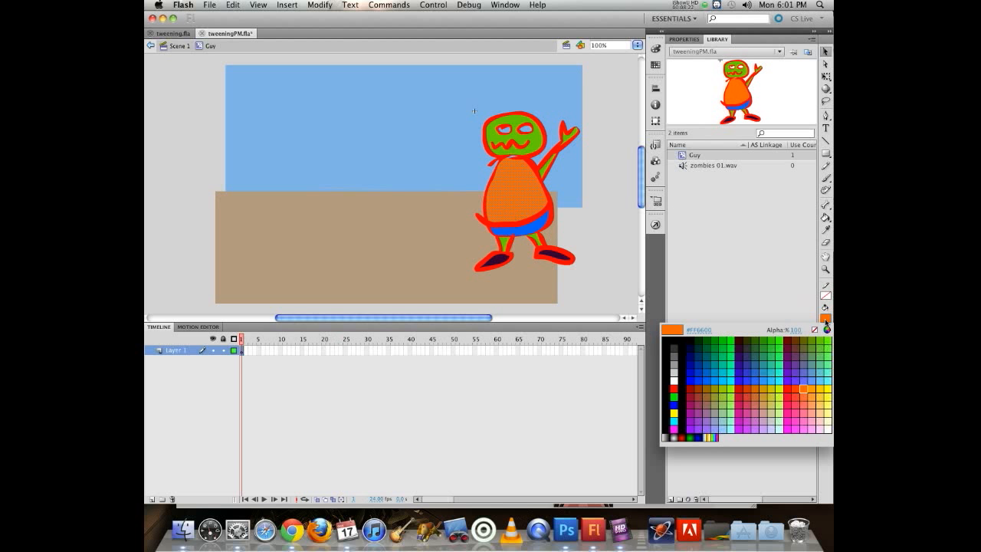
{"action": "left_click", "coordinate": [795, 346]}
{"action": "left_click", "coordinate": [197, 161]}
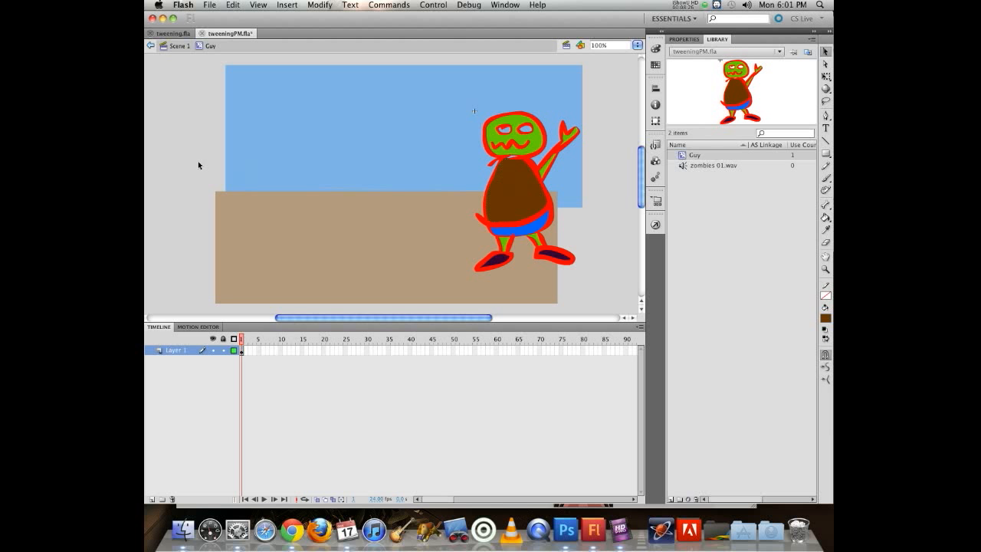
{"action": "left_click", "coordinate": [179, 47]}
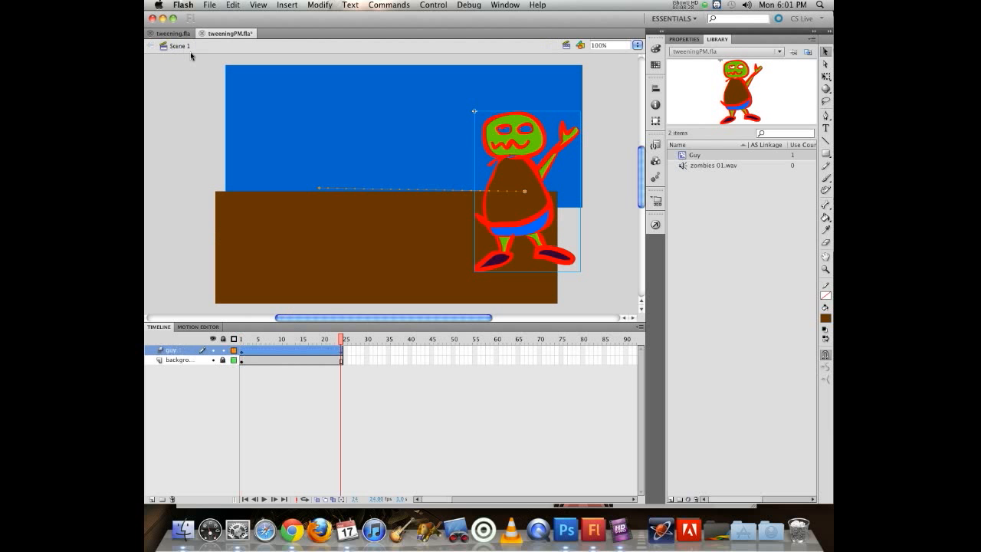
Step: Edit the Guy symbol in place, recolor its brown body dark green #006600, and return to Scene 1
{"action": "double_click", "coordinate": [502, 212]}
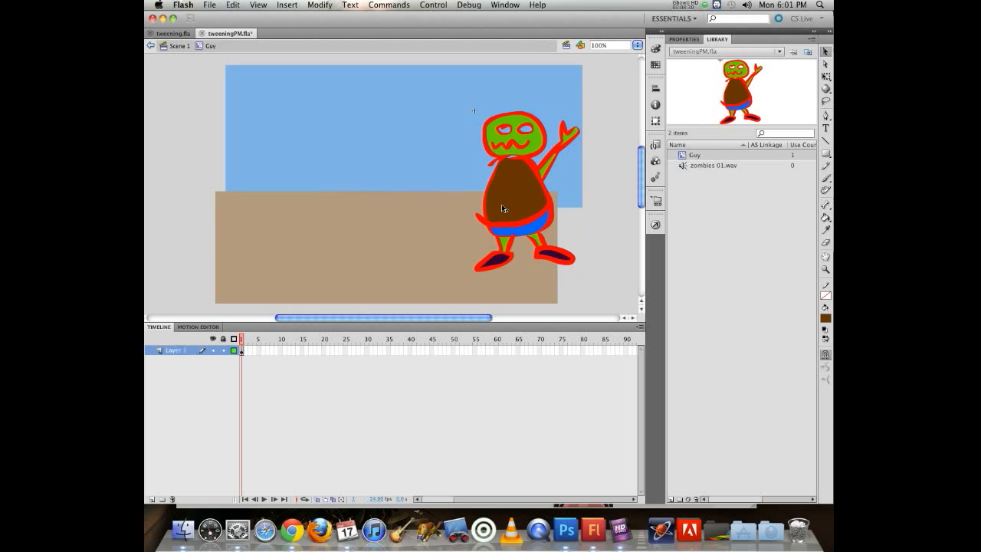
{"action": "left_click", "coordinate": [502, 202]}
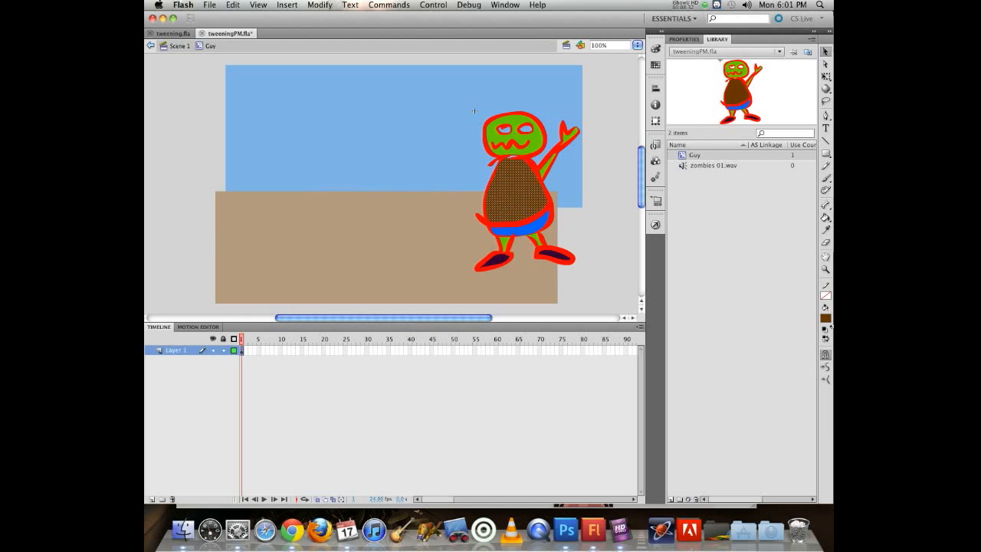
{"action": "left_click", "coordinate": [828, 321]}
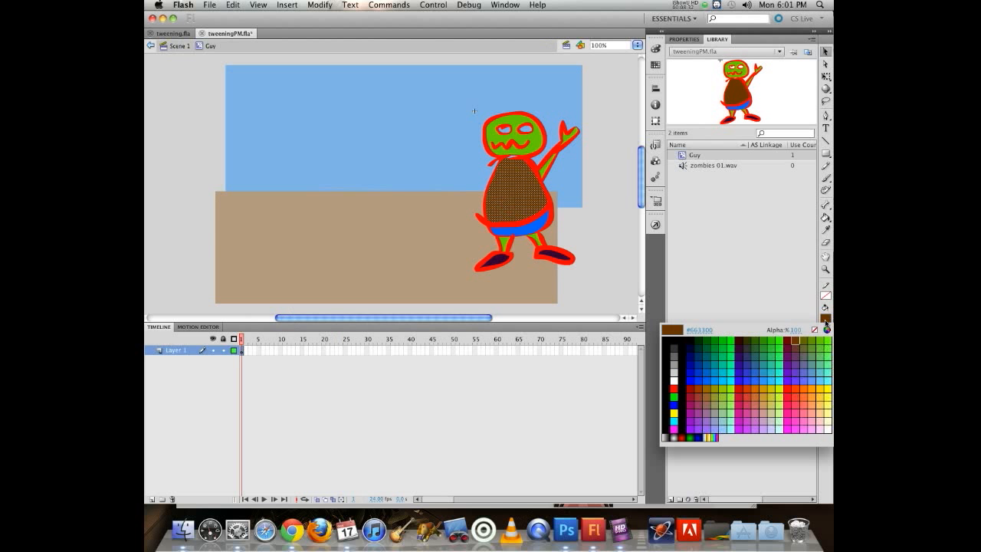
{"action": "left_click", "coordinate": [706, 339]}
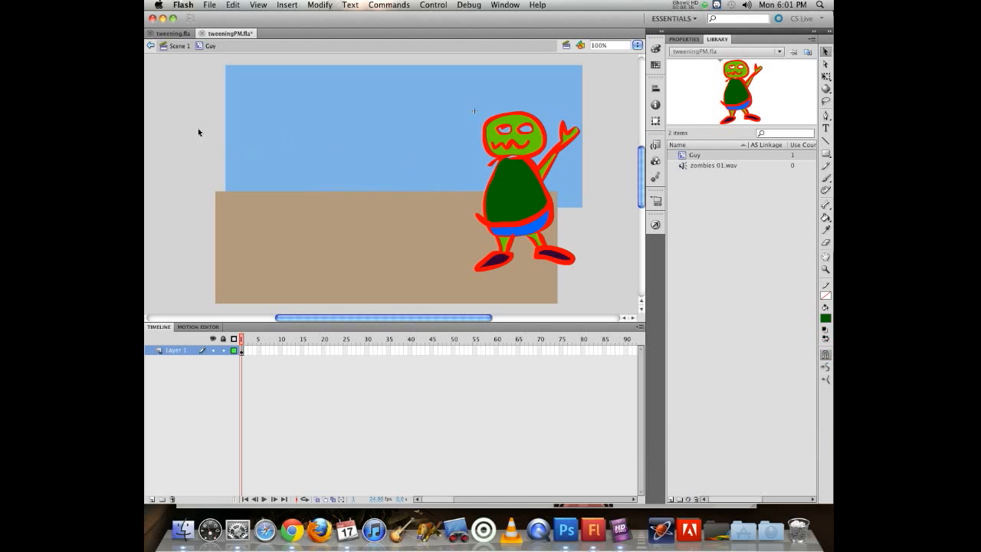
{"action": "left_click", "coordinate": [179, 46]}
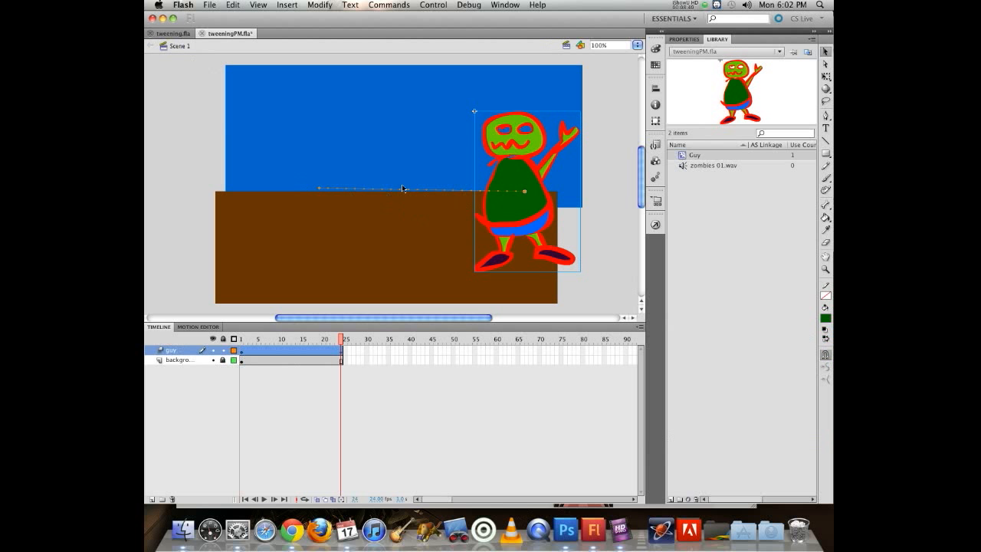
Step: Shift the whole motion path slightly down and left onto the brown ground, and scrub the timeline to check it
{"action": "left_click", "coordinate": [424, 193]}
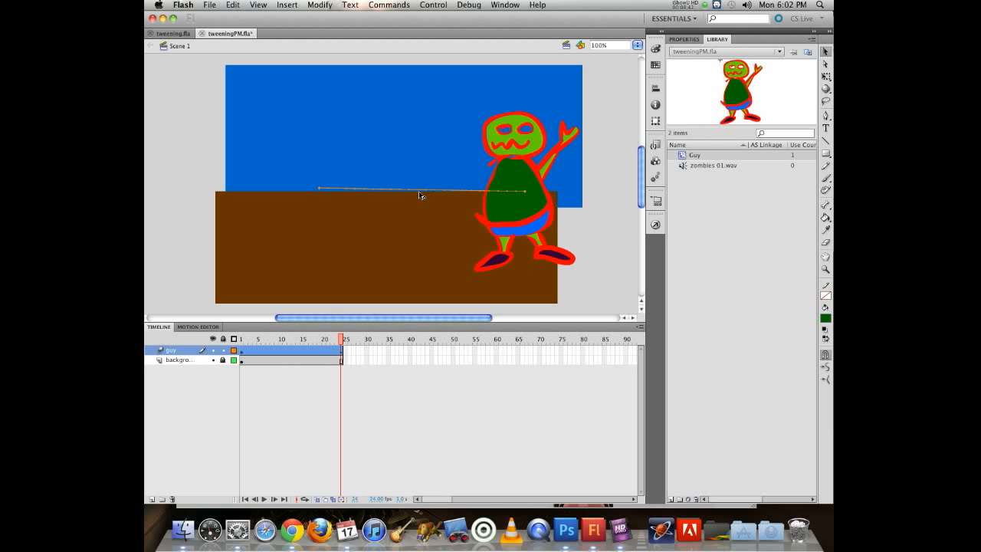
{"action": "left_click_drag", "start_coordinate": [421, 194], "coordinate": [403, 217]}
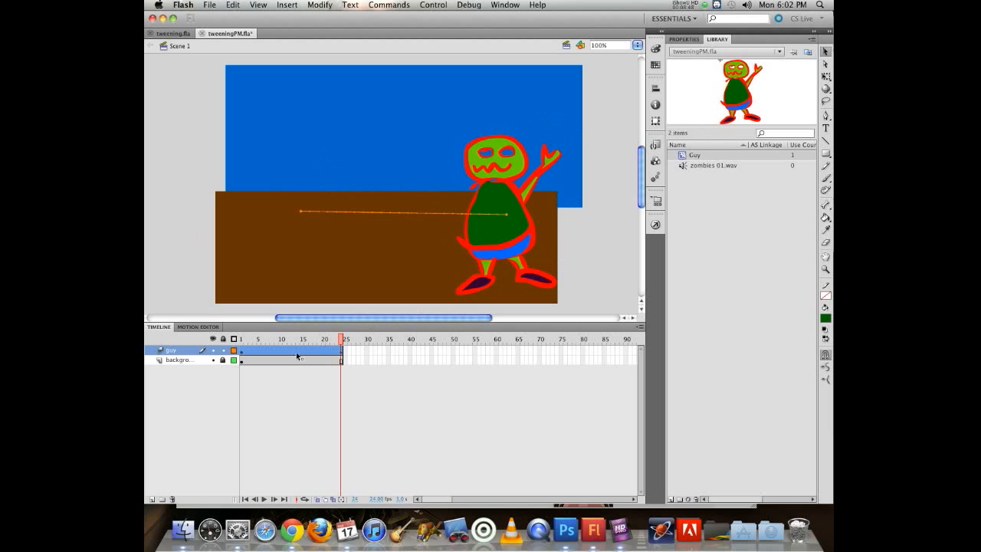
{"action": "left_click_drag", "start_coordinate": [341, 339], "coordinate": [383, 337]}
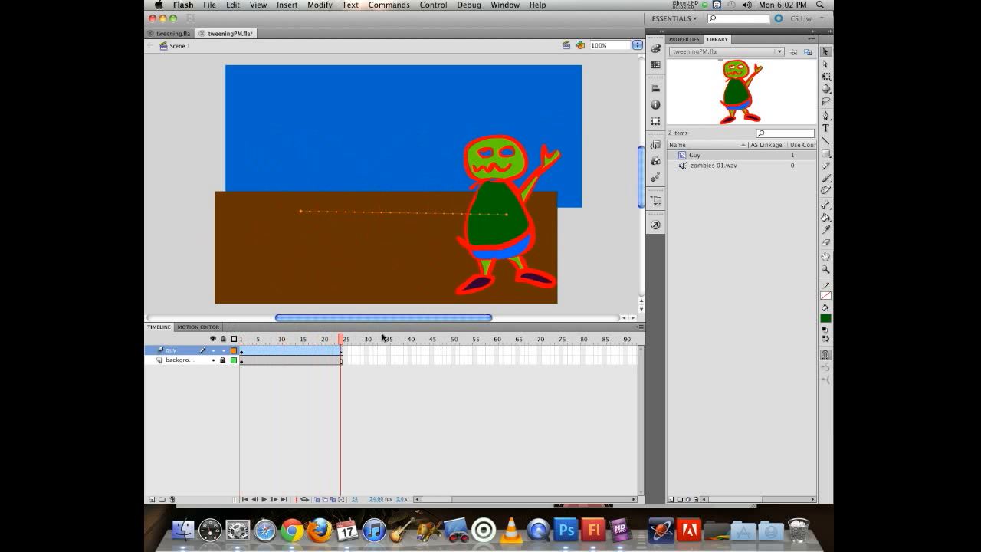
Step: Raise the whole motion path from the brown ground into the blue sky area, and scrub the timeline to check it
{"action": "left_click", "coordinate": [405, 214]}
{"action": "left_click_drag", "start_coordinate": [405, 217], "coordinate": [400, 150]}
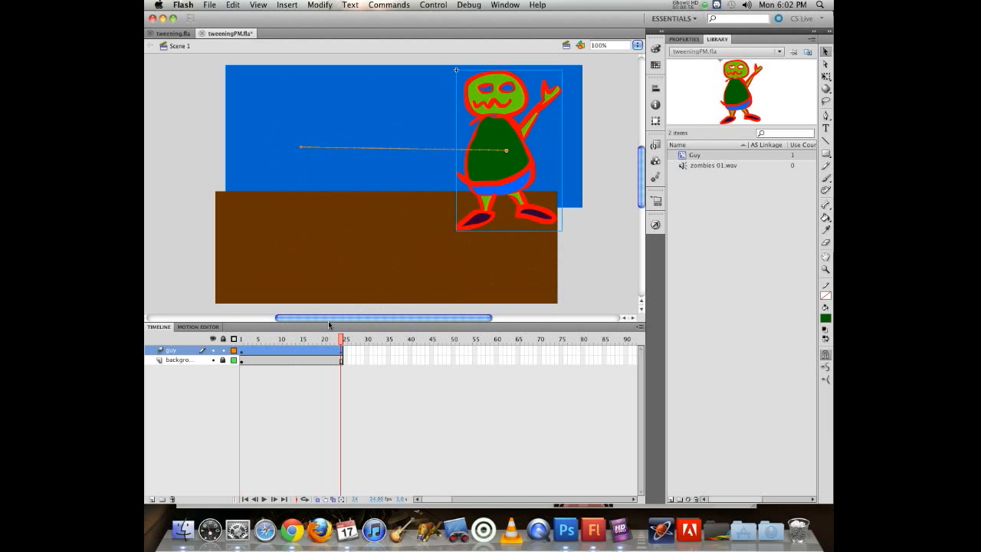
{"action": "left_click_drag", "start_coordinate": [341, 339], "coordinate": [341, 317]}
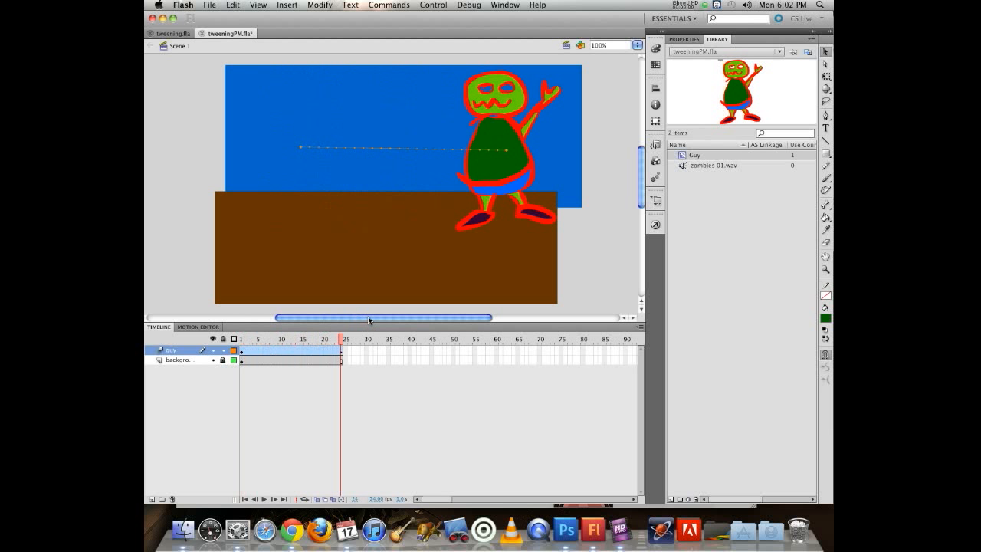
Step: Edit the Guy symbol in place, recolor its blue shorts dark red, and return to Scene 1
{"action": "left_click", "coordinate": [525, 185]}
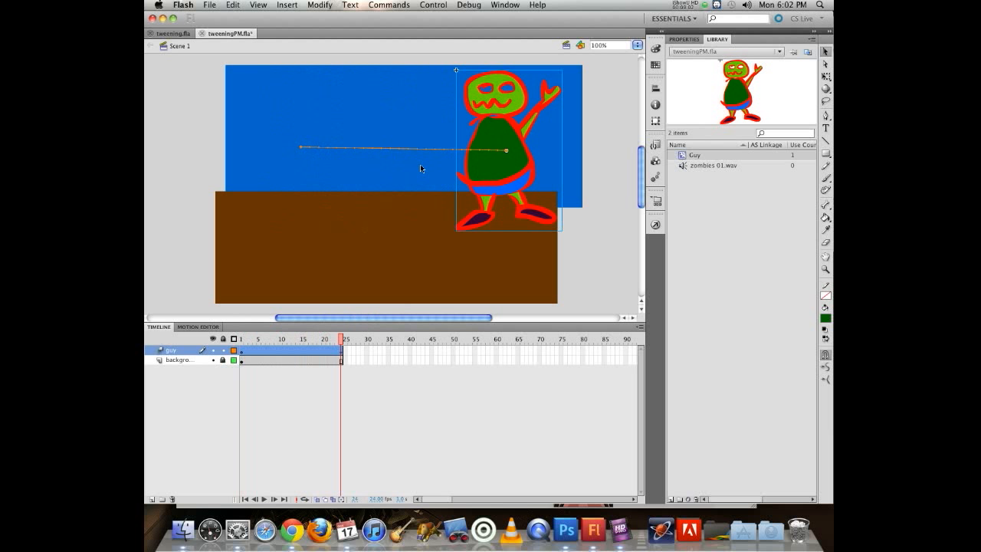
{"action": "double_click", "coordinate": [506, 193]}
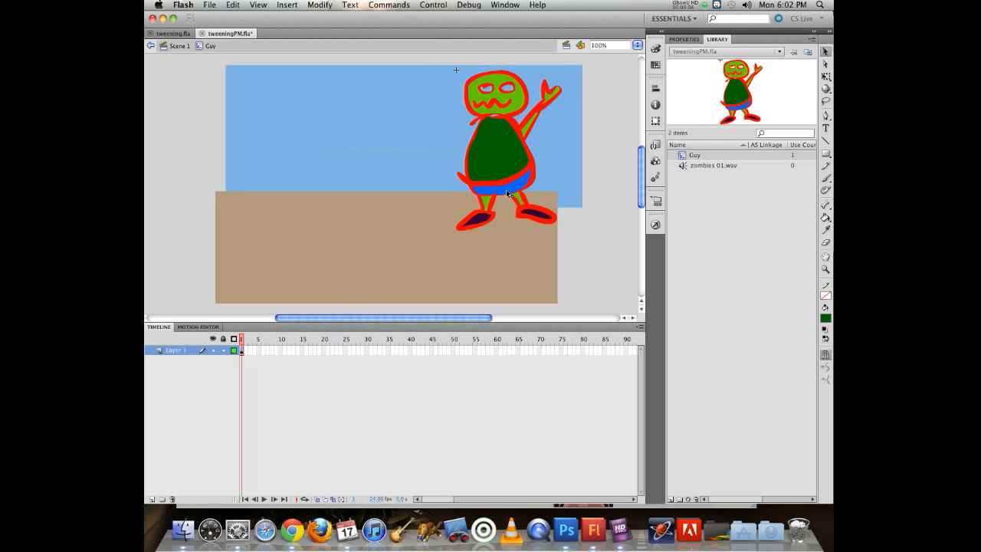
{"action": "left_click", "coordinate": [506, 192]}
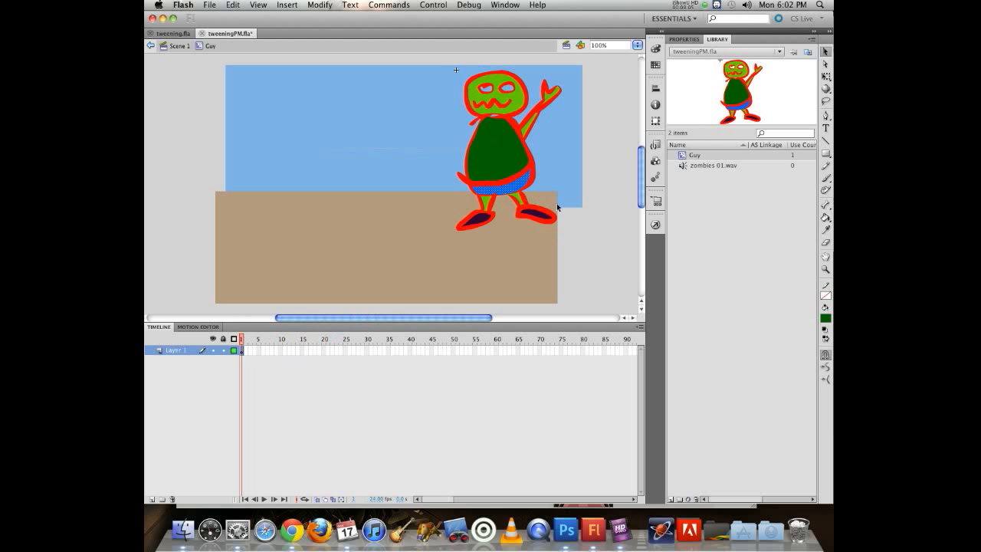
{"action": "left_click", "coordinate": [826, 321]}
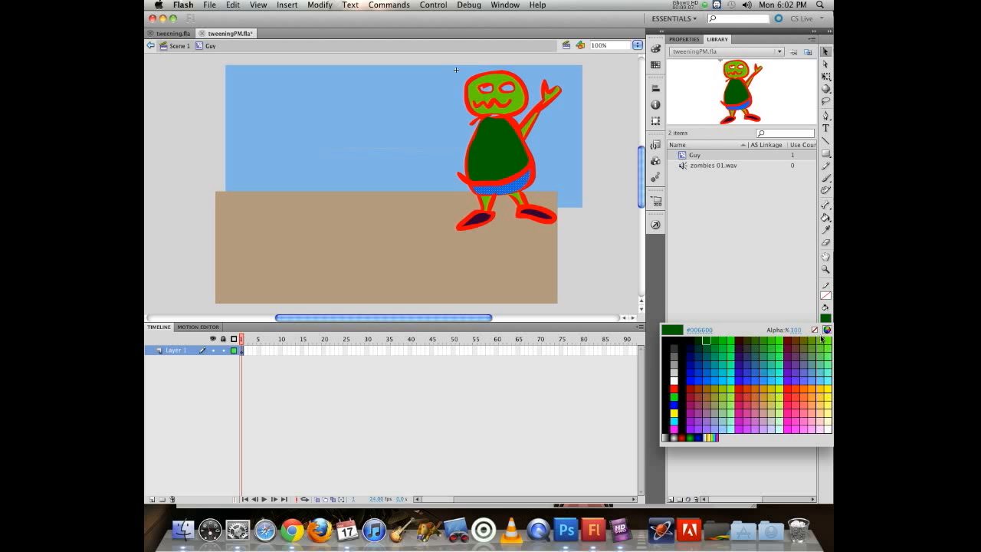
{"action": "left_click", "coordinate": [691, 387]}
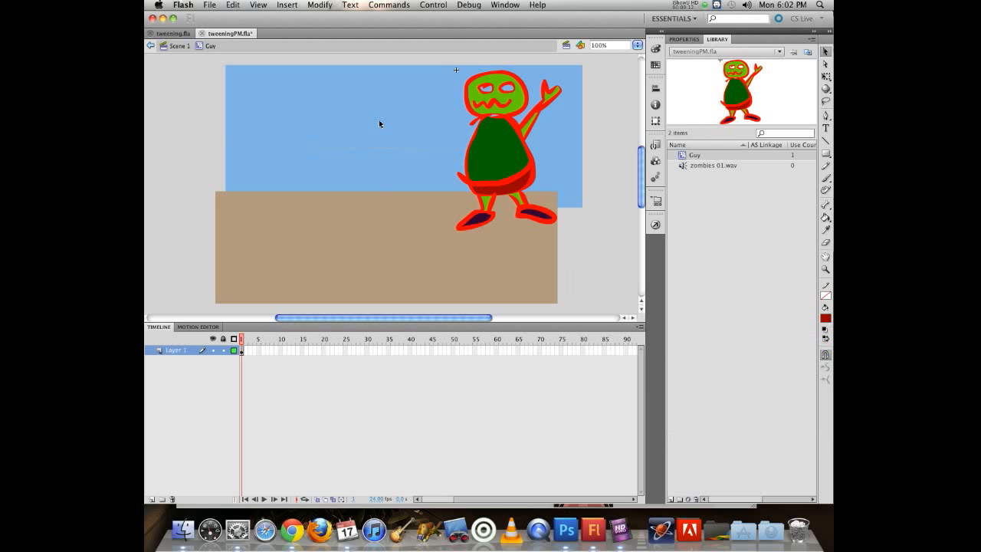
{"action": "left_click", "coordinate": [179, 46]}
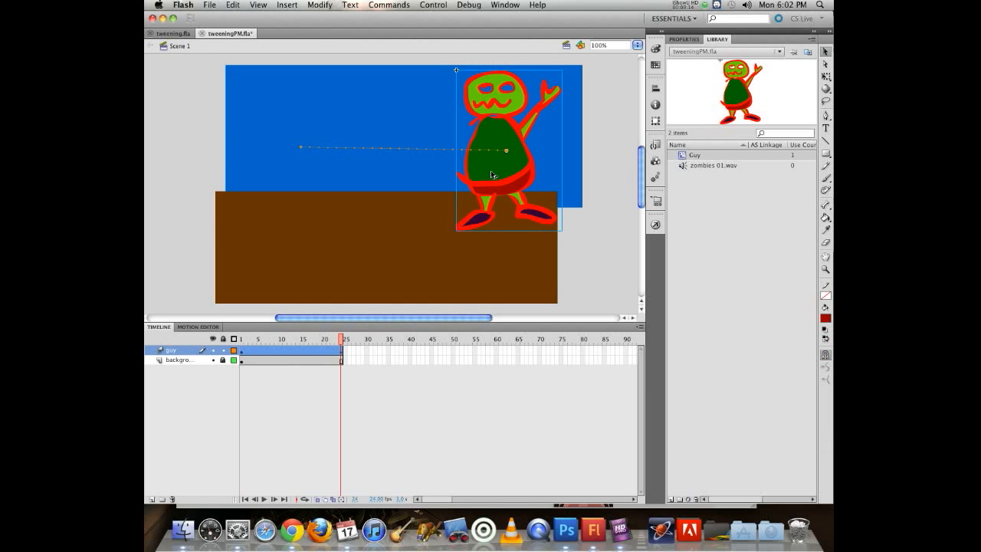
Step: Move the whole motion path down and slightly left so the figure stands on the brown ground
{"action": "left_click", "coordinate": [435, 150]}
{"action": "left_click_drag", "start_coordinate": [434, 149], "coordinate": [412, 218]}
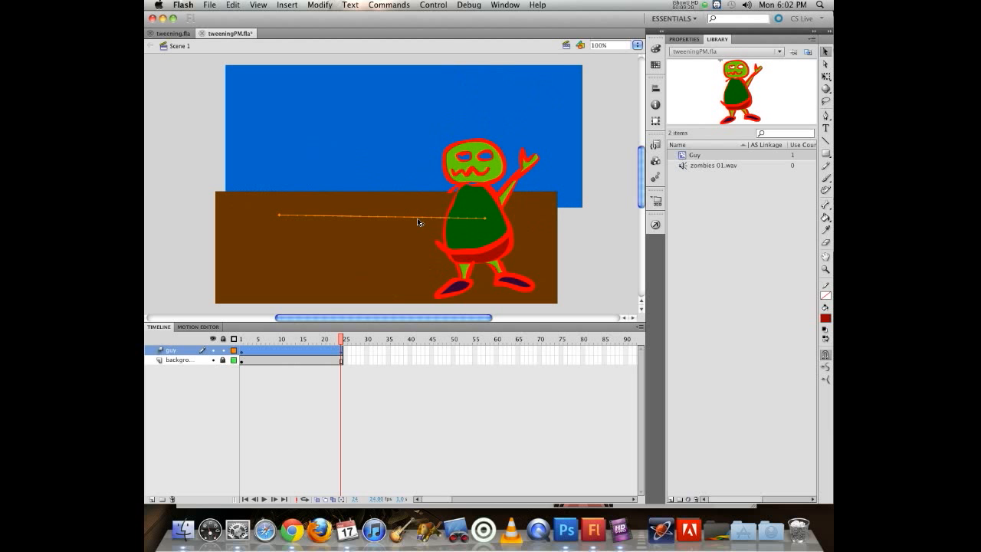
Step: Raise the whole motion path into the blue sky and return it to the brown ground slightly farther right, scrubbing the timeline to check
{"action": "left_click_drag", "start_coordinate": [416, 223], "coordinate": [424, 175]}
{"action": "left_click_drag", "start_coordinate": [338, 343], "coordinate": [367, 321]}
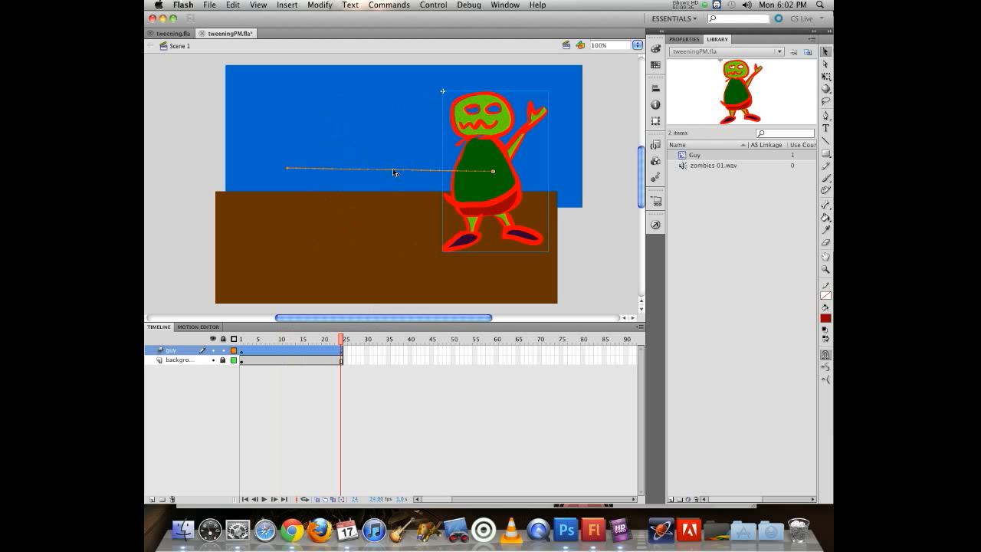
{"action": "left_click_drag", "start_coordinate": [393, 172], "coordinate": [402, 218]}
{"action": "left_click", "coordinate": [271, 340]}
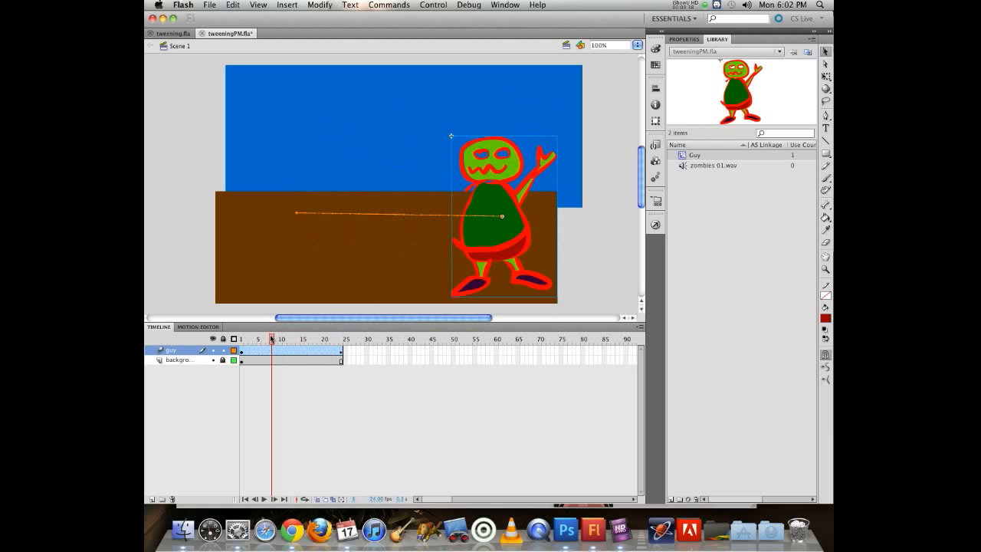
{"action": "left_click_drag", "start_coordinate": [271, 339], "coordinate": [362, 326]}
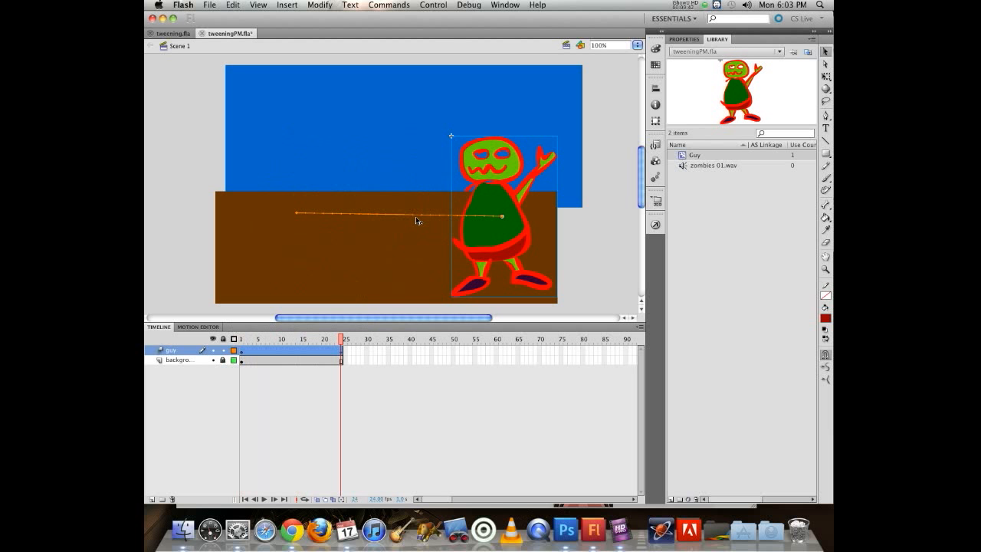
Step: Select the motion path on its own and move it straight up into the blue sky area
{"action": "left_click", "coordinate": [586, 231]}
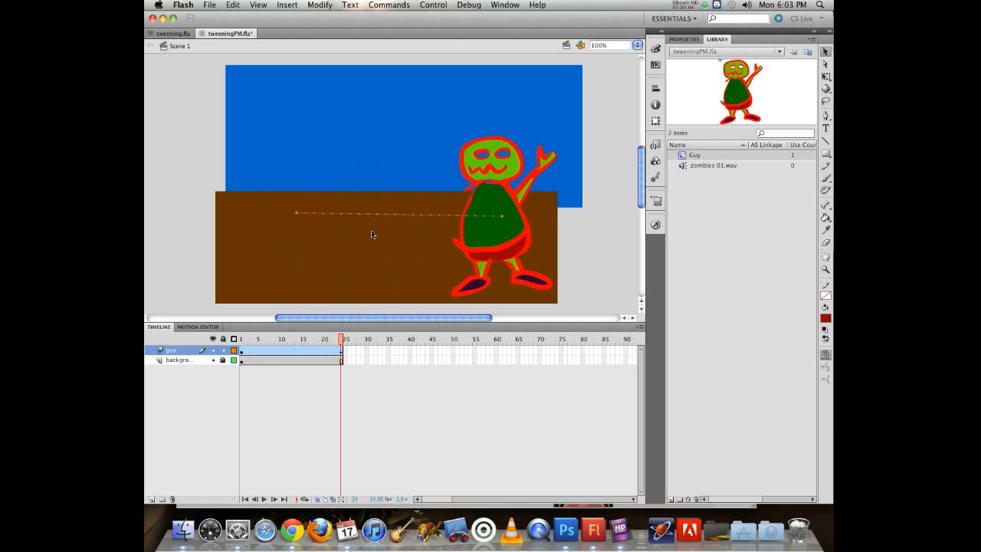
{"action": "left_click", "coordinate": [483, 234]}
{"action": "left_click", "coordinate": [420, 220]}
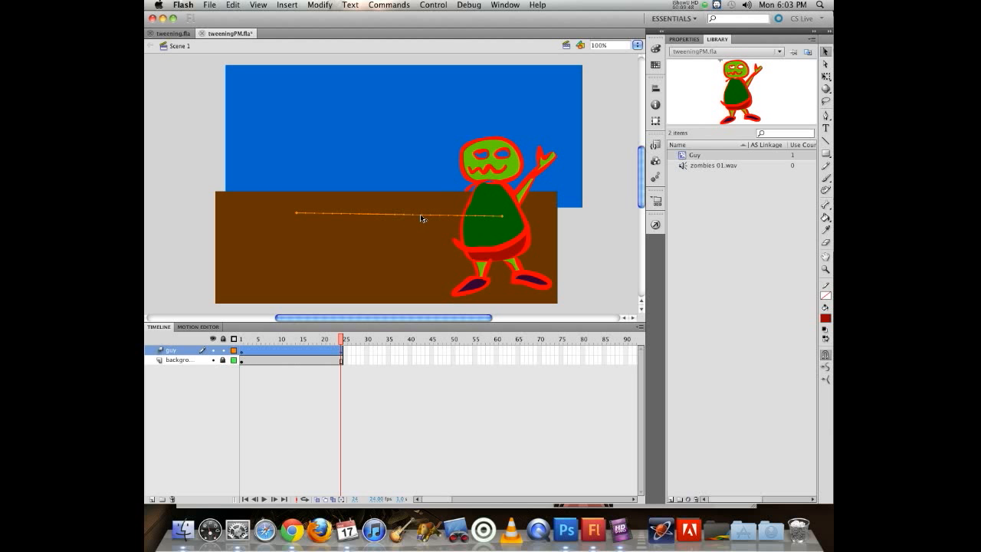
{"action": "left_click_drag", "start_coordinate": [422, 219], "coordinate": [424, 160]}
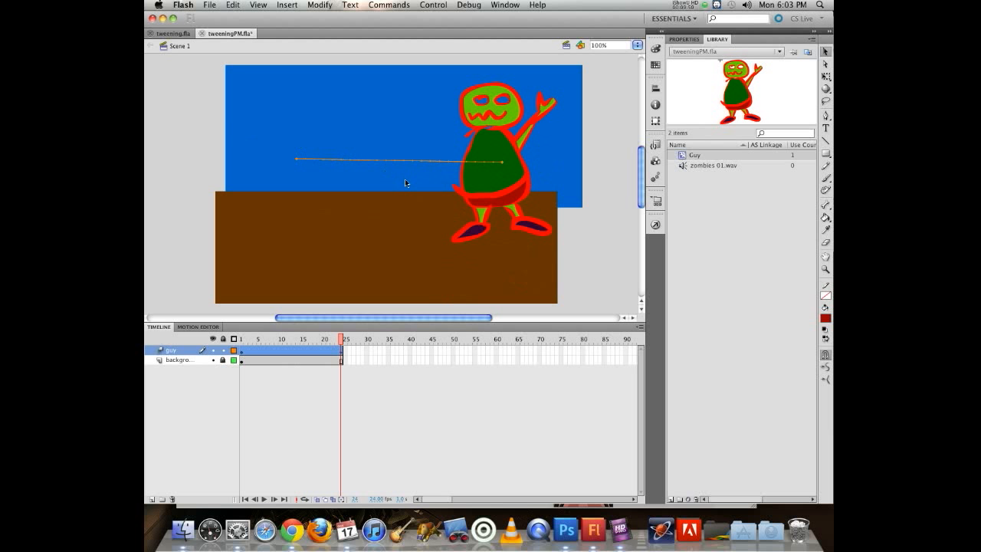
{"action": "left_click", "coordinate": [403, 165]}
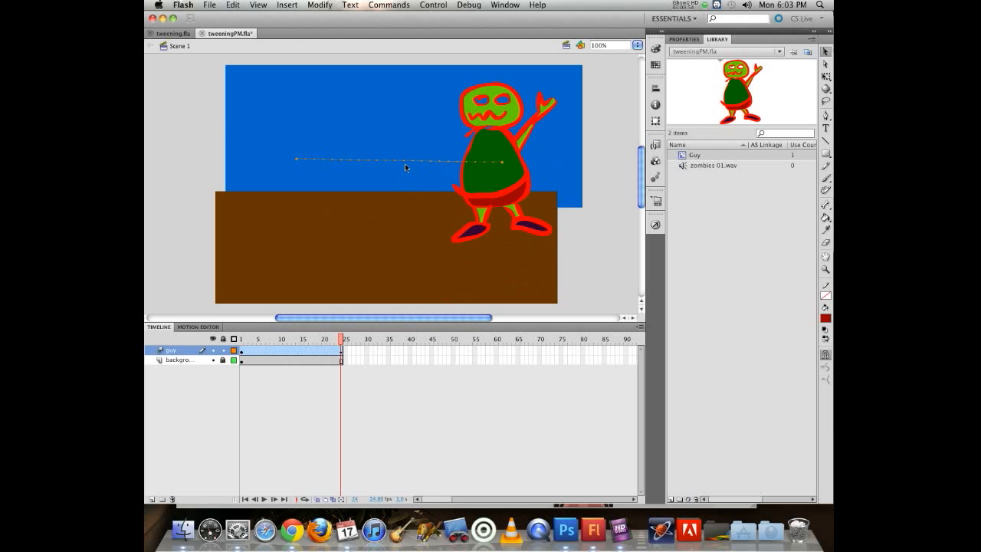
Step: Bend the middle of the straight motion path downward into a curve, and play the animation from frame 1 to check it
{"action": "key", "text": "alt+super+8"}
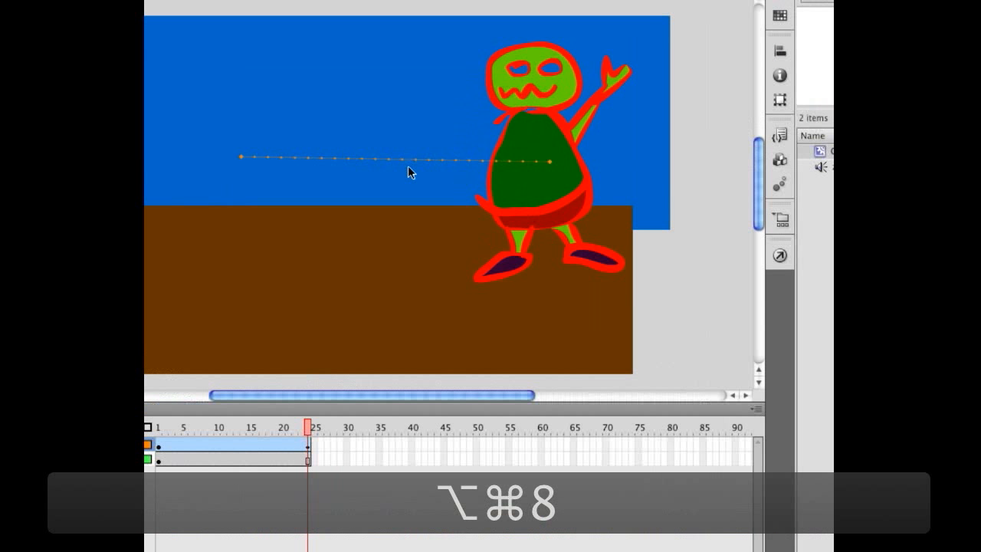
{"action": "key", "text": "alt+="}
{"action": "key", "text": "alt+="}
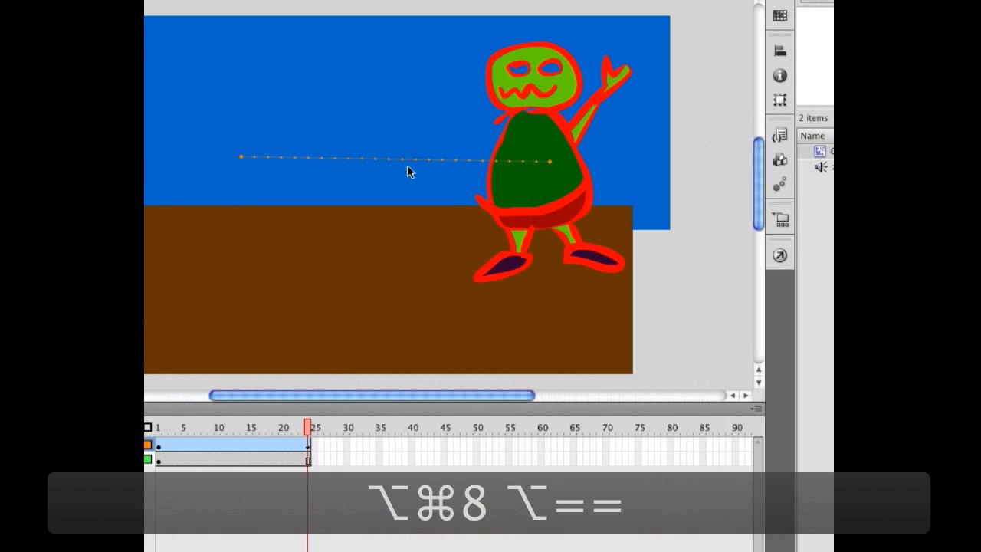
{"action": "key", "text": "alt+="}
{"action": "key", "text": "alt+="}
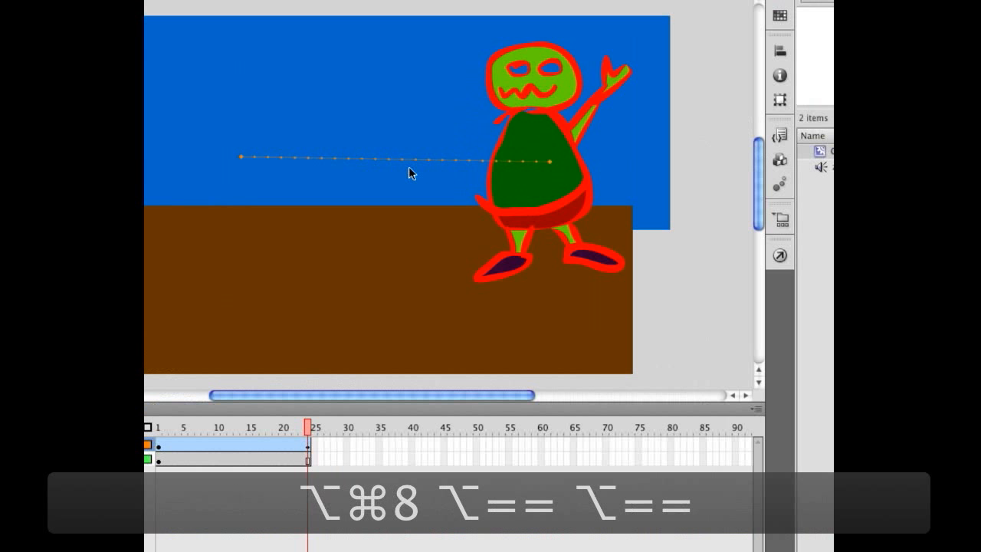
{"action": "key", "text": "alt+super+shift+plus"}
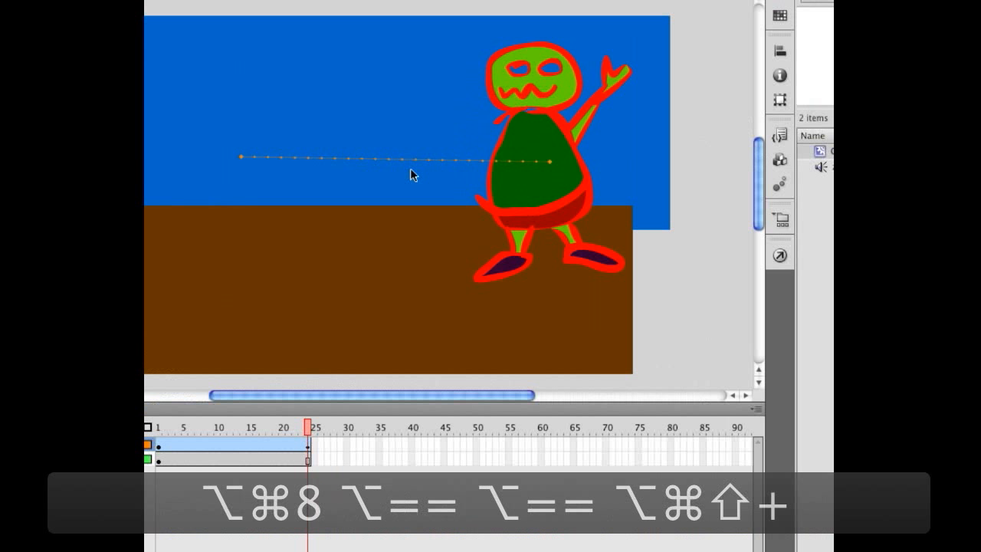
{"action": "key", "text": "alt+super+8"}
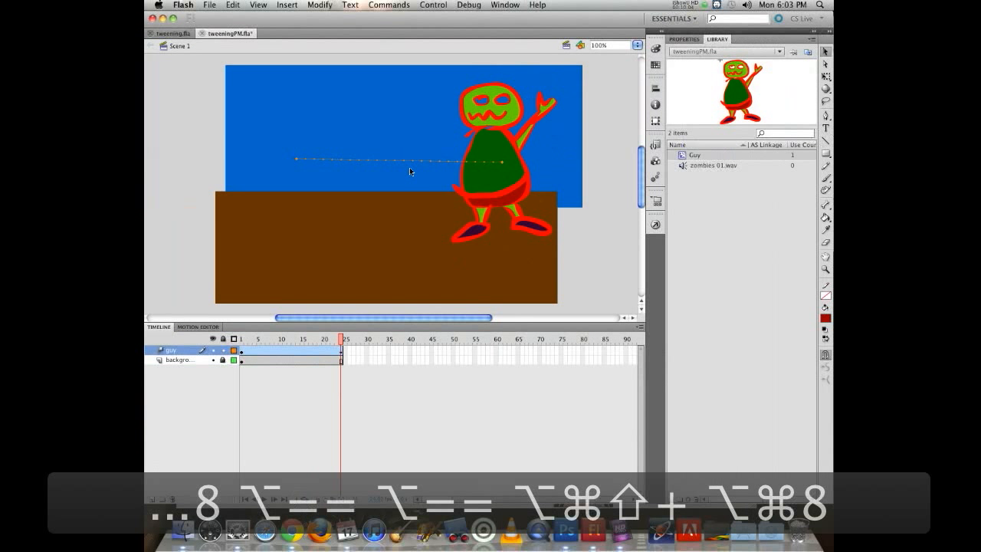
{"action": "key", "text": "alt+super+8"}
{"action": "key", "text": "alt+super+equal"}
{"action": "key", "text": "alt+super+equal"}
{"action": "key", "text": "alt+super+equal"}
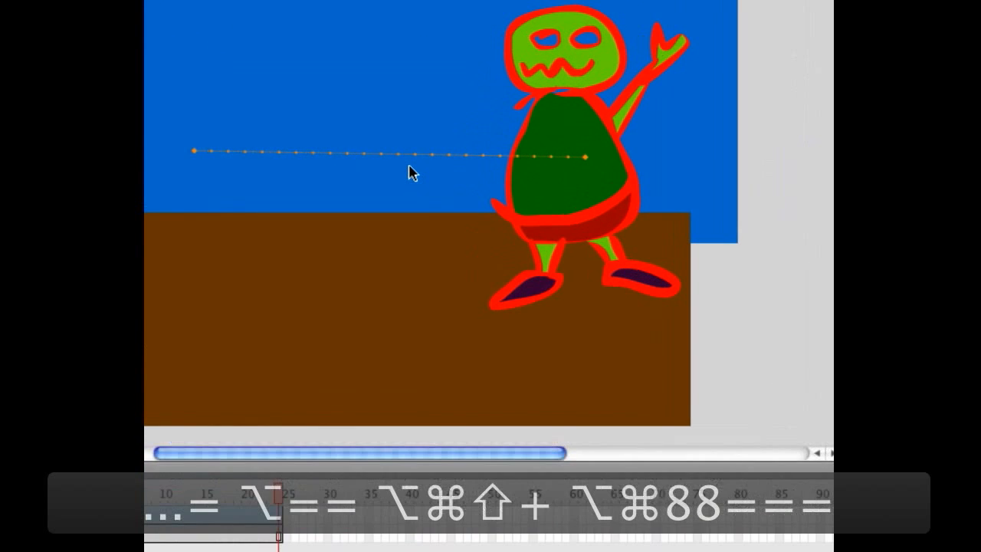
{"action": "key", "text": "alt+super+equal"}
{"action": "key", "text": "alt+super+equal"}
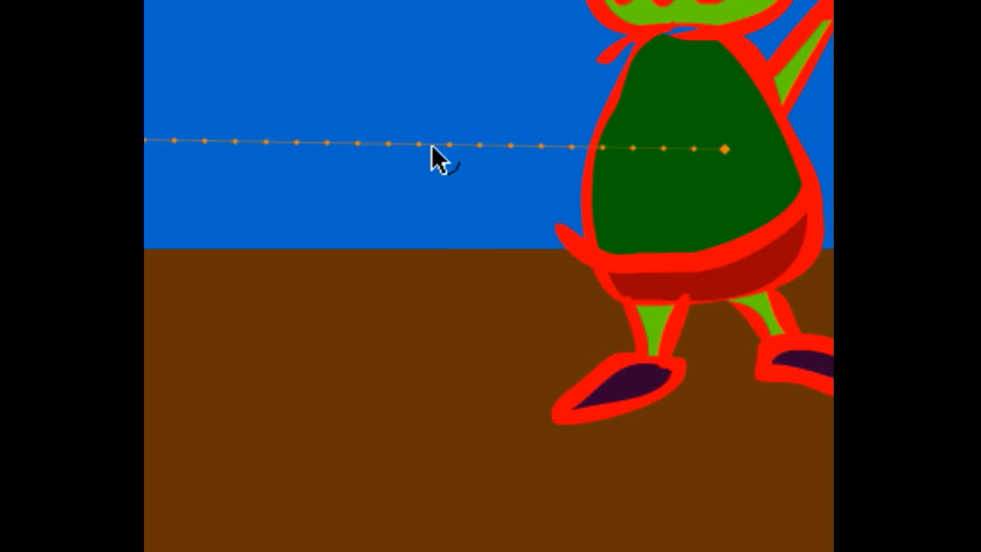
{"action": "left_click_drag", "start_coordinate": [432, 146], "coordinate": [526, 264]}
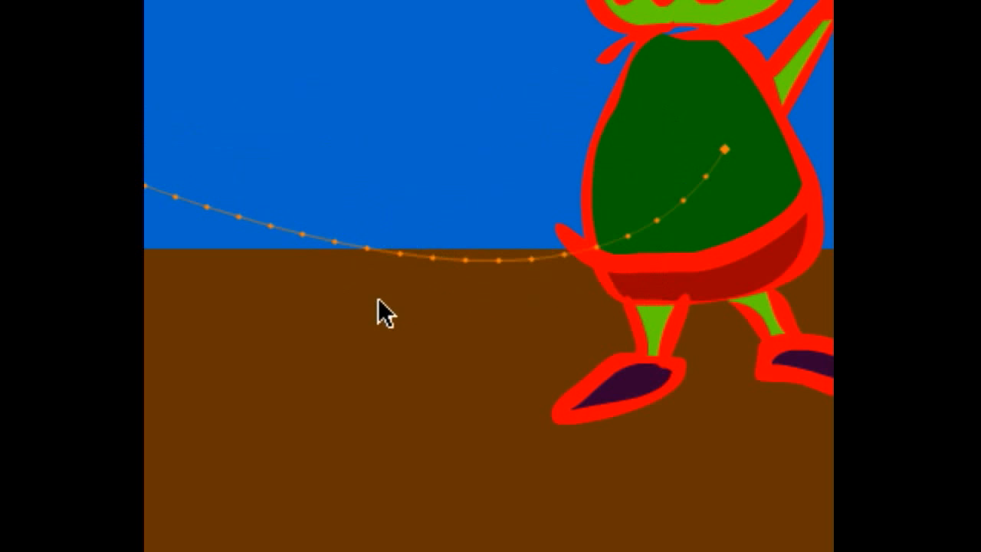
{"action": "key", "text": "alt+super+8"}
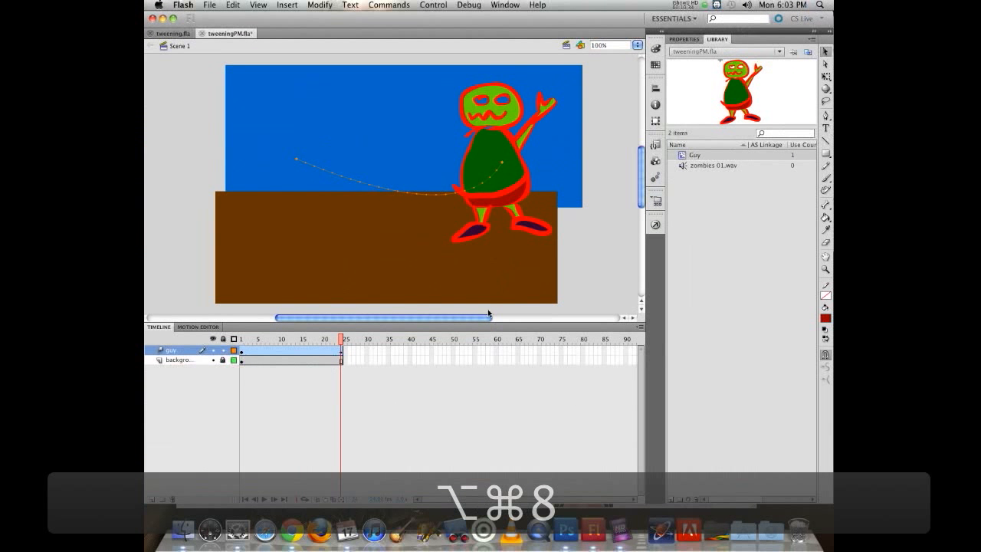
{"action": "left_click_drag", "start_coordinate": [340, 339], "coordinate": [234, 310]}
{"action": "key", "text": "Return"}
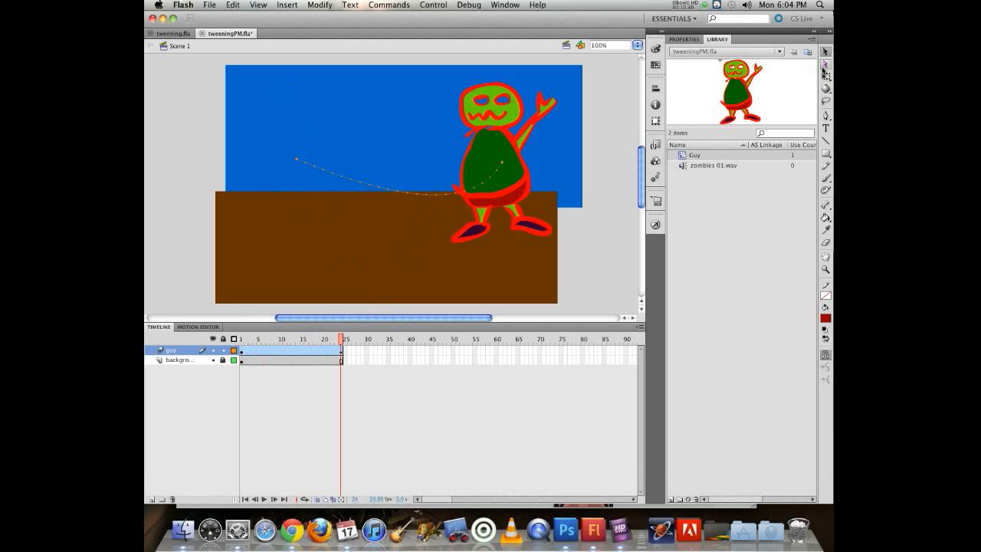
Step: Reshape the motion path into an S-curve with the Subselection tool, pulling the start handle downward and the end handle above the path
{"action": "left_click", "coordinate": [826, 68]}
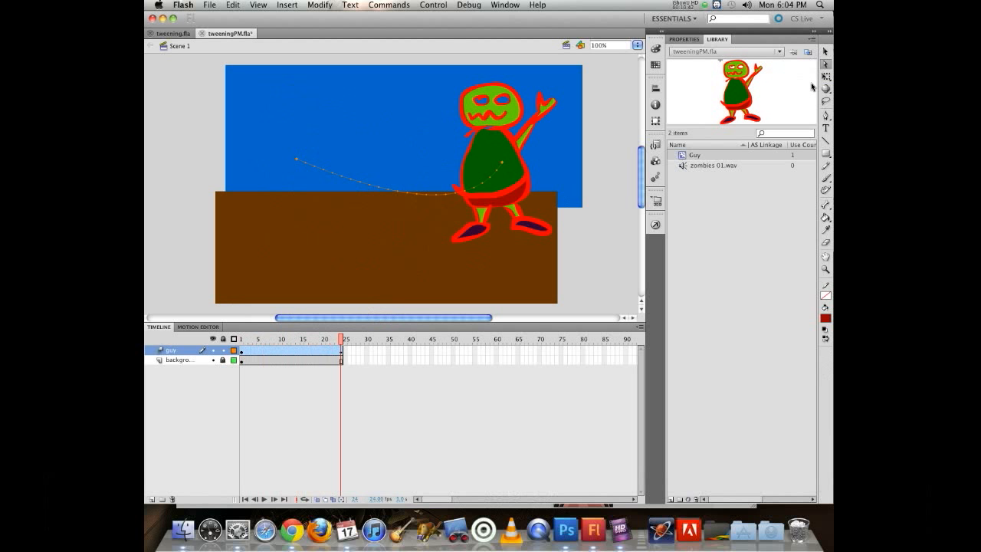
{"action": "left_click", "coordinate": [297, 162]}
{"action": "left_click_drag", "start_coordinate": [408, 208], "coordinate": [351, 216]}
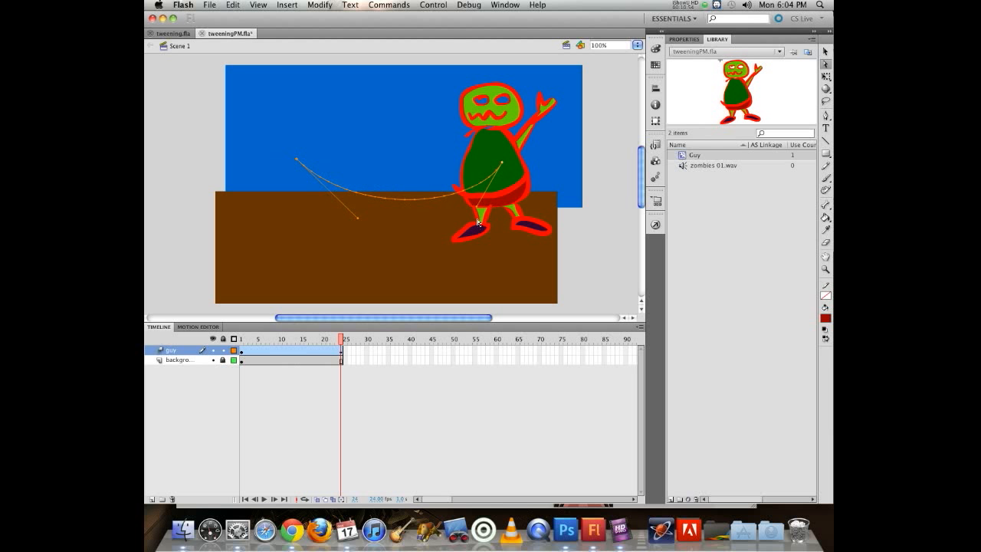
{"action": "left_click_drag", "start_coordinate": [476, 210], "coordinate": [424, 149]}
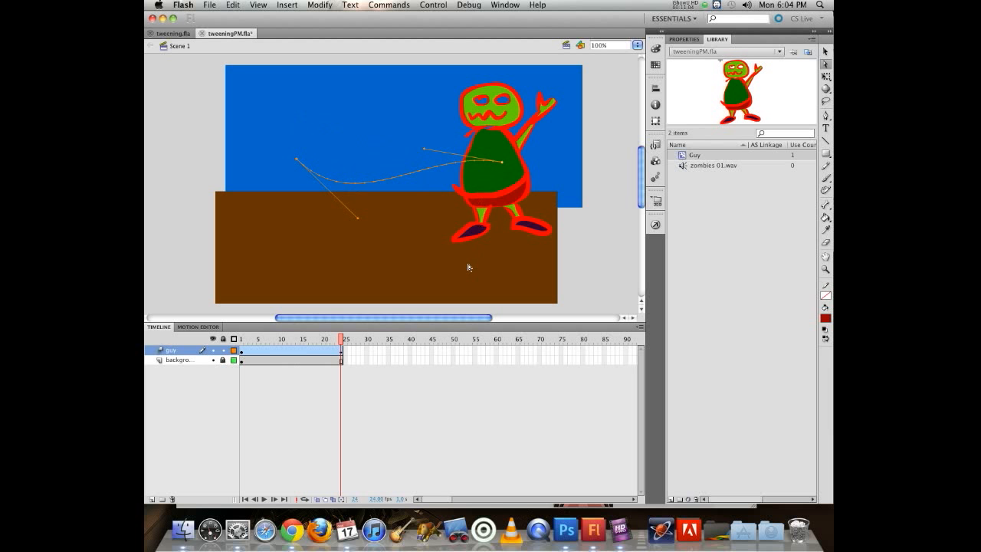
Step: At frame 14, move the Guy figure up and slightly left to reshape the motion path, and scrub the timeline to check it
{"action": "left_click_drag", "start_coordinate": [342, 342], "coordinate": [298, 329]}
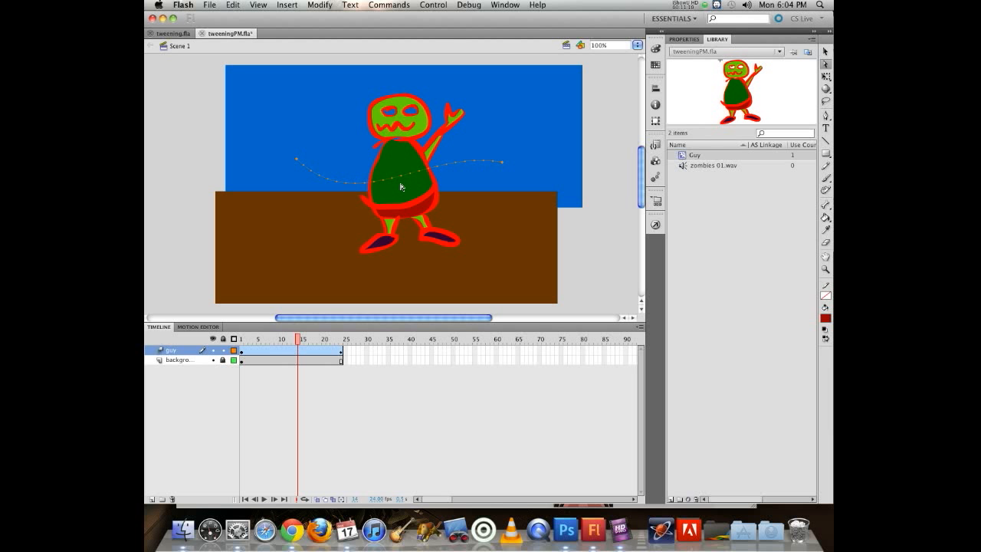
{"action": "mouse_move", "coordinate": [401, 187]}
{"action": "left_mouse_down"}
{"action": "mouse_move", "coordinate": [399, 205]}
{"action": "mouse_move", "coordinate": [397, 165]}
{"action": "mouse_move", "coordinate": [400, 229]}
{"action": "mouse_move", "coordinate": [398, 177]}
{"action": "left_mouse_up"}
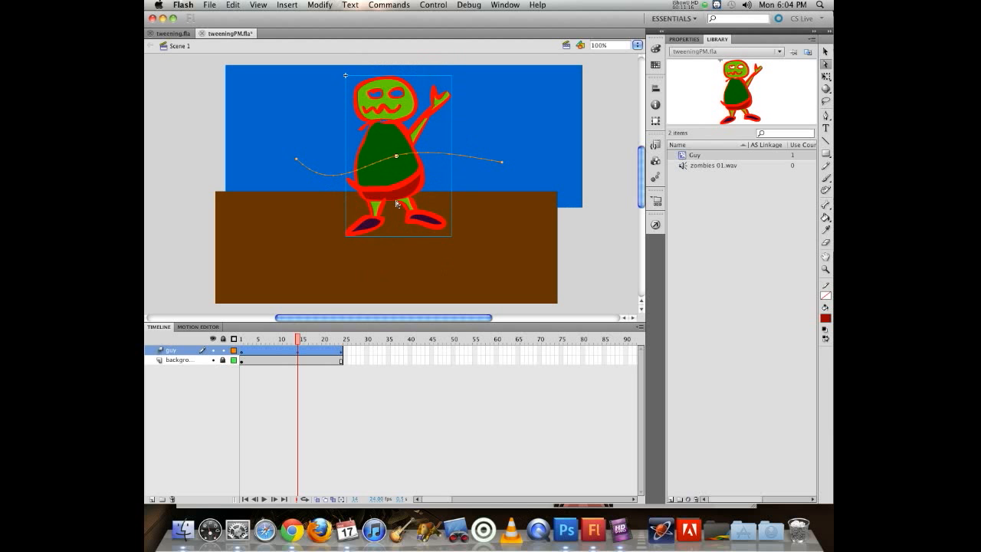
{"action": "left_click_drag", "start_coordinate": [296, 342], "coordinate": [281, 342]}
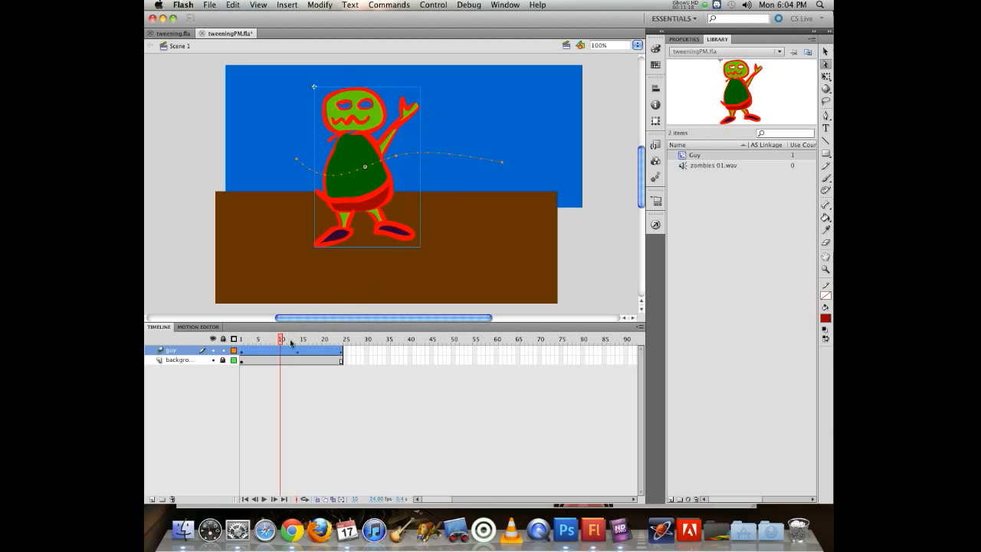
{"action": "left_click", "coordinate": [363, 352]}
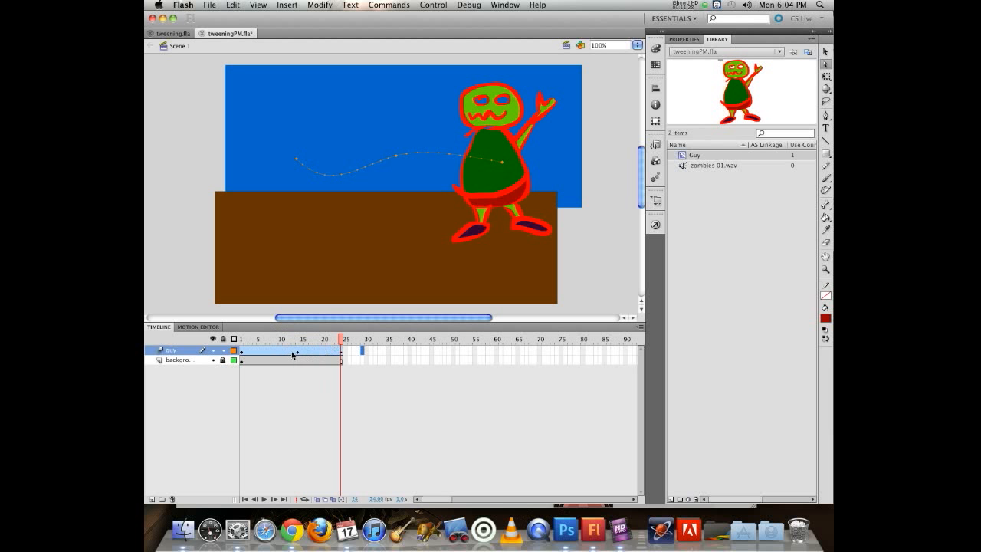
Step: Examine the keyframes on the guy layer while scrubbing from frame 24 back to frame 14
{"action": "key", "text": "alt+super+8"}
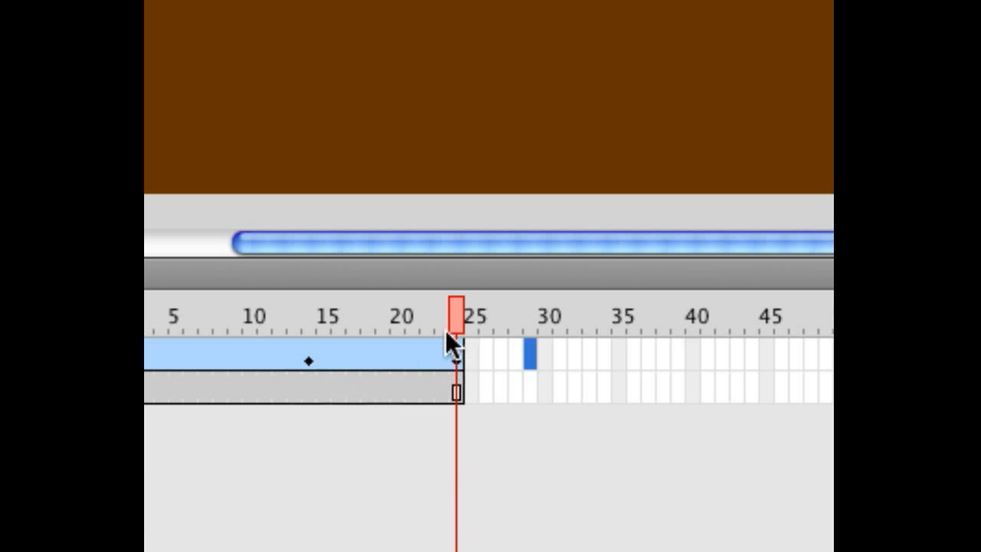
{"action": "left_click_drag", "start_coordinate": [447, 331], "coordinate": [397, 306]}
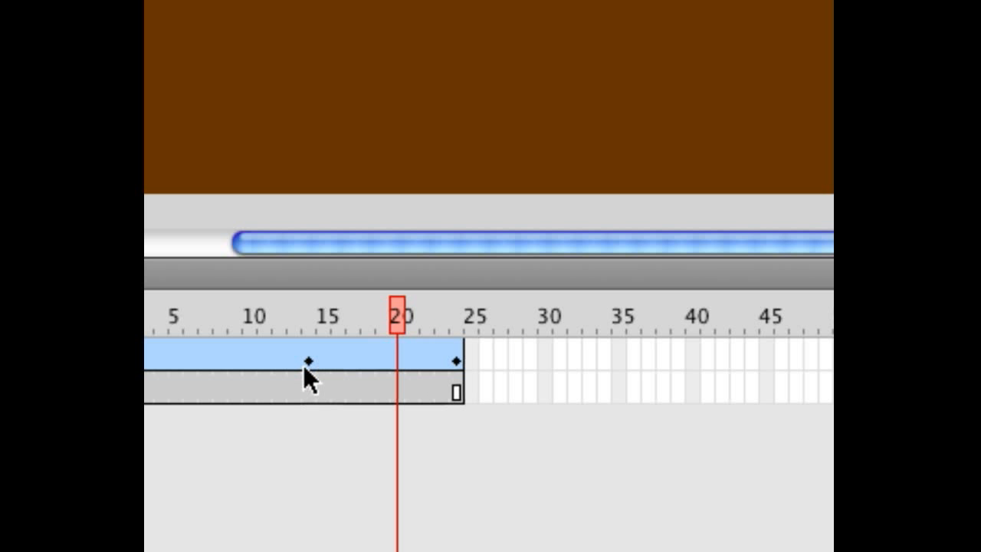
{"action": "left_click_drag", "start_coordinate": [398, 307], "coordinate": [362, 301]}
{"action": "key", "text": "alt+super+8"}
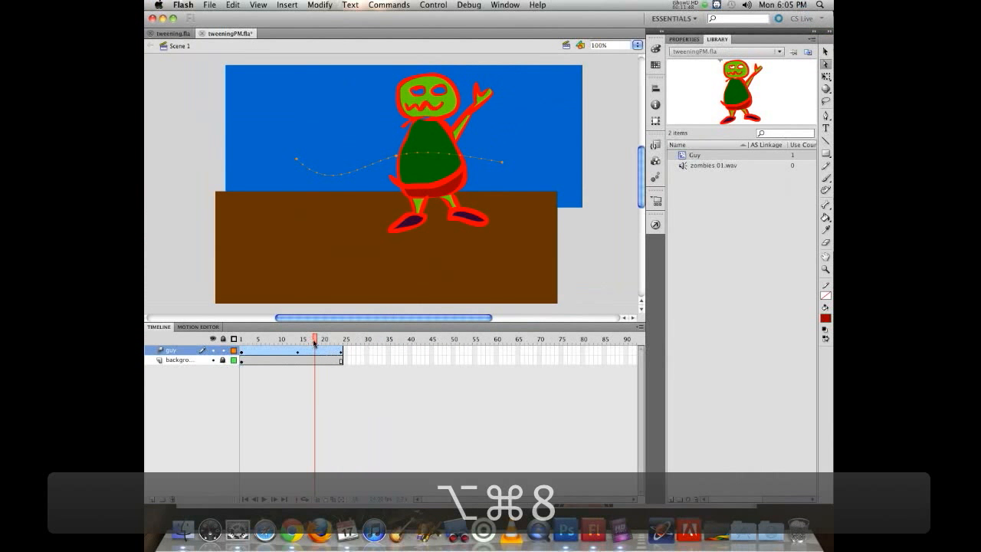
{"action": "mouse_move", "coordinate": [314, 339]}
{"action": "left_mouse_down"}
{"action": "mouse_move", "coordinate": [242, 339]}
{"action": "mouse_move", "coordinate": [339, 339]}
{"action": "mouse_move", "coordinate": [298, 332]}
{"action": "left_mouse_up"}
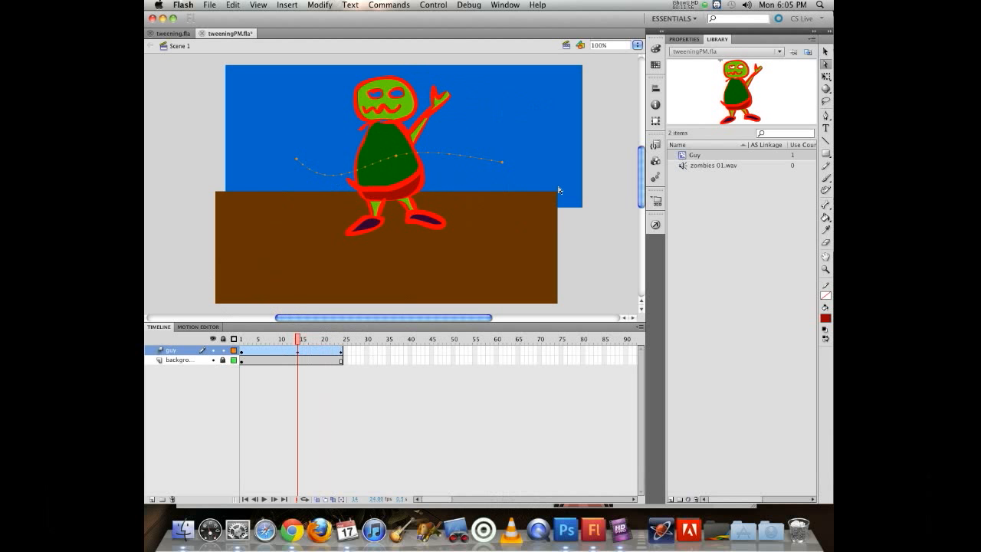
Step: Move the whole curved motion path down onto the brown ground with the Selection tool
{"action": "key", "text": "v"}
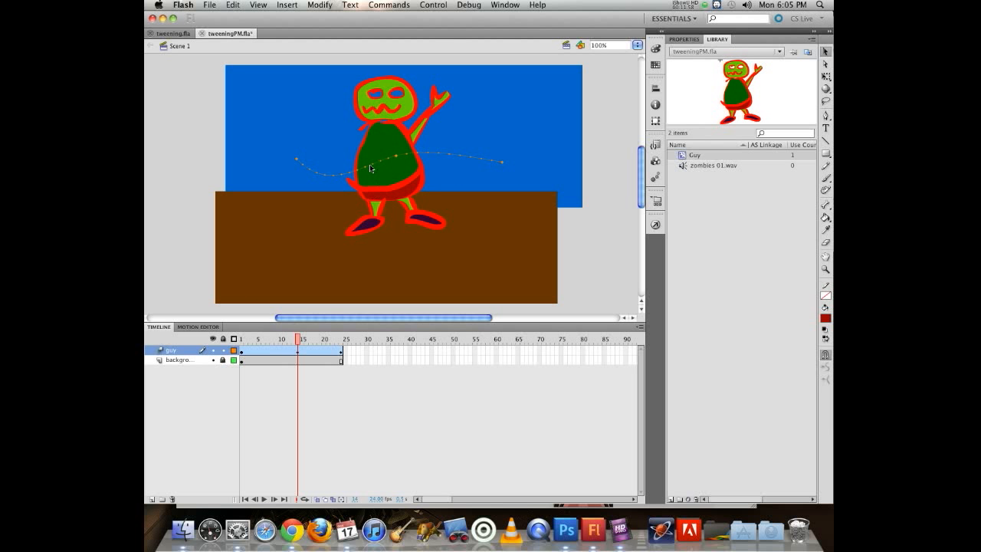
{"action": "left_click", "coordinate": [372, 168]}
{"action": "left_click_drag", "start_coordinate": [375, 168], "coordinate": [377, 226]}
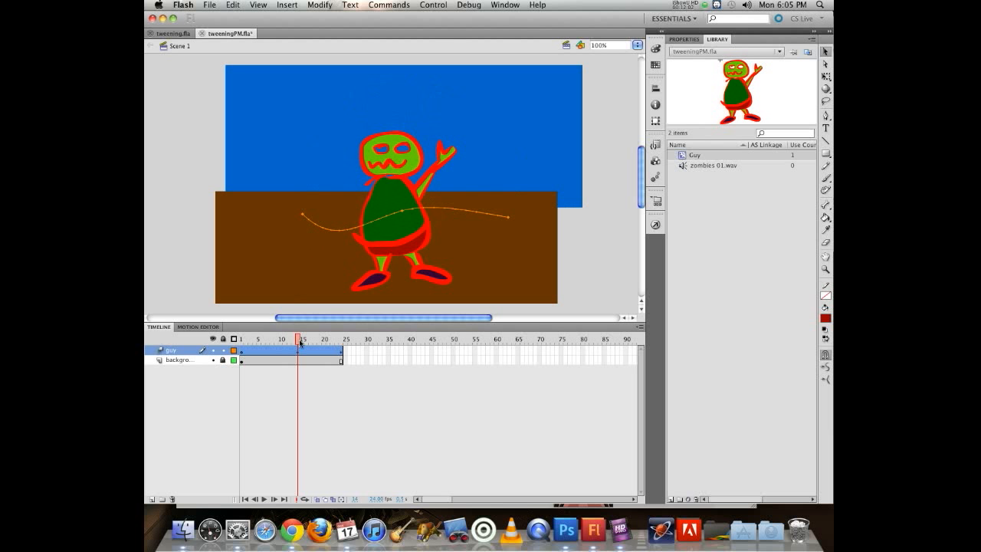
Step: At frame 1, scale the Guy figure down to about a quarter of its size with the Free Transform tool
{"action": "left_click_drag", "start_coordinate": [296, 342], "coordinate": [241, 342]}
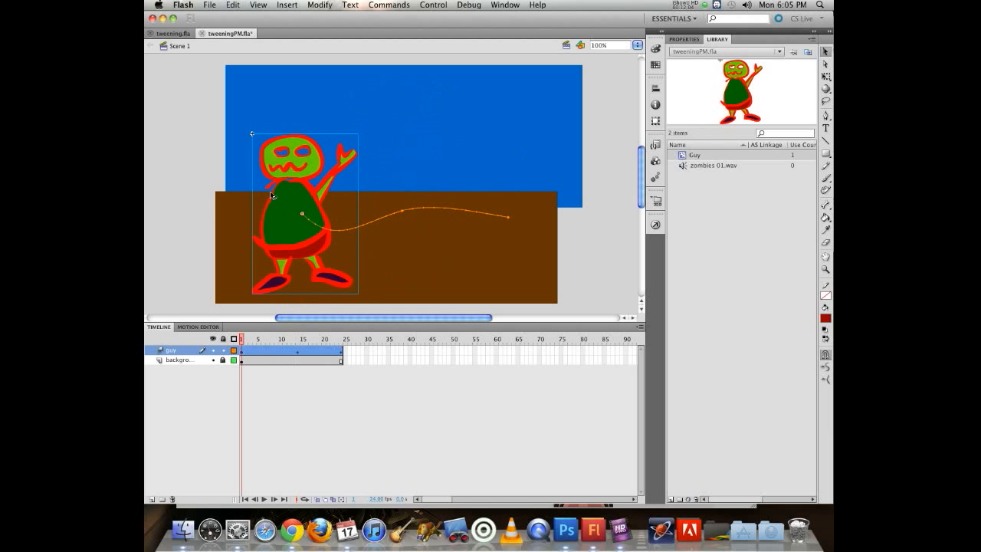
{"action": "left_click", "coordinate": [826, 76]}
{"action": "left_click", "coordinate": [203, 121]}
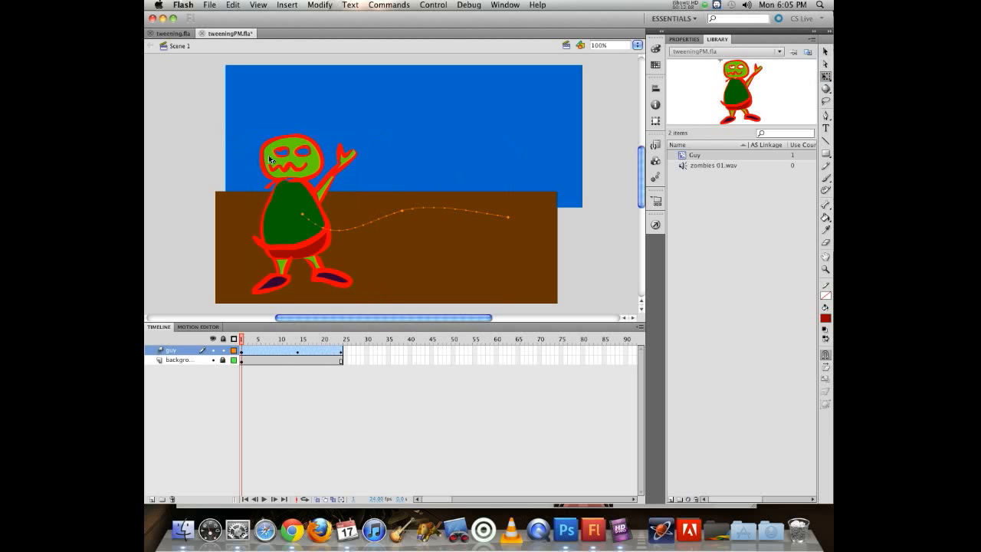
{"action": "left_click", "coordinate": [295, 161]}
{"action": "left_click_drag", "start_coordinate": [250, 133], "coordinate": [288, 182]}
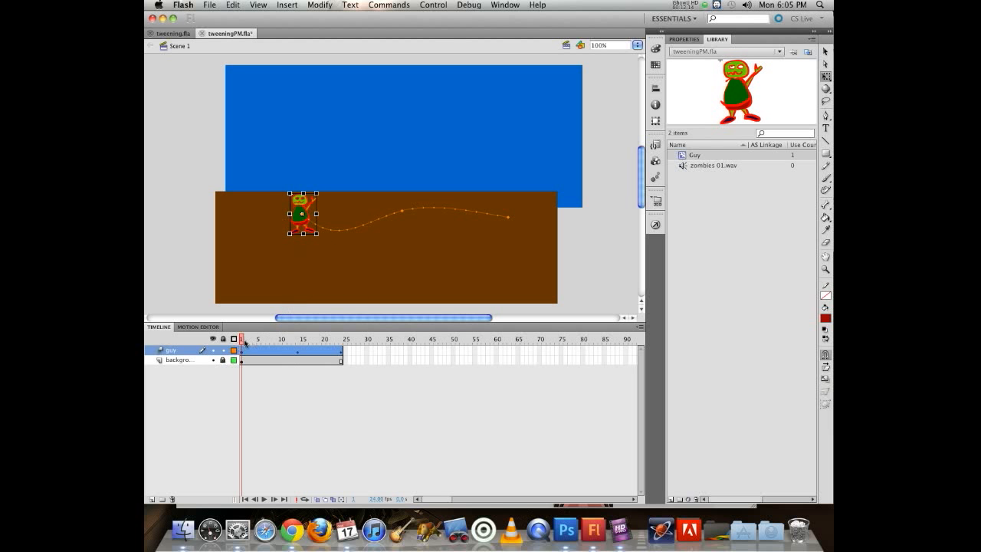
Step: At frame 14, enlarge the Guy figure to about two and a half times its small size
{"action": "left_click_drag", "start_coordinate": [241, 337], "coordinate": [298, 334]}
{"action": "left_click", "coordinate": [395, 211]}
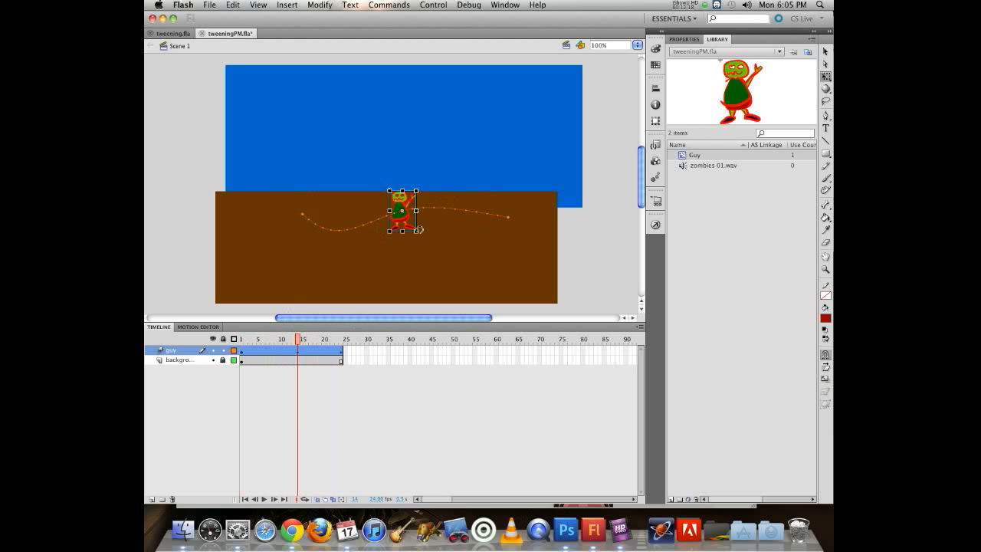
{"action": "left_click_drag", "start_coordinate": [416, 231], "coordinate": [438, 265]}
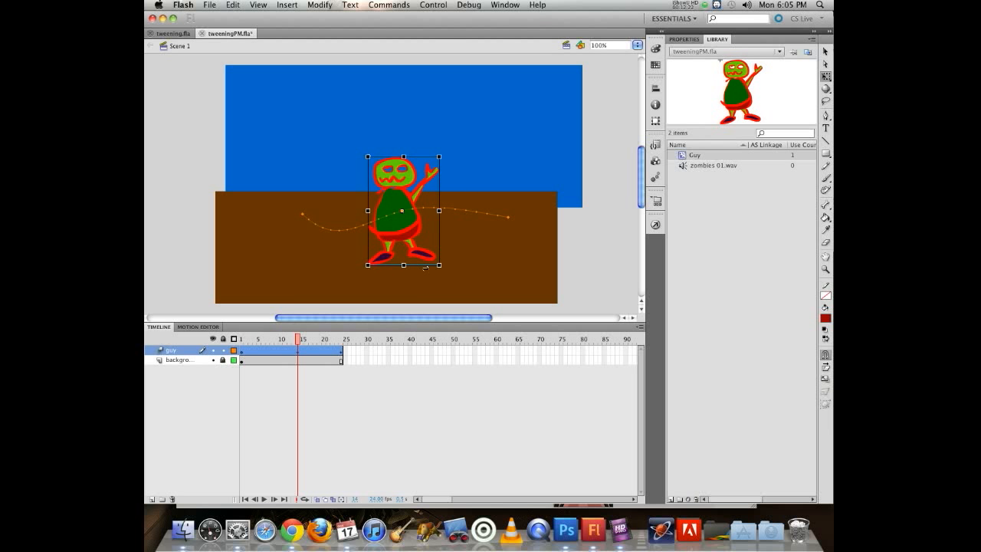
Step: At frame 24, scale the Guy figure down to about one fifth of its size
{"action": "left_click_drag", "start_coordinate": [298, 338], "coordinate": [241, 337]}
{"action": "left_click", "coordinate": [340, 338]}
{"action": "left_click", "coordinate": [339, 355]}
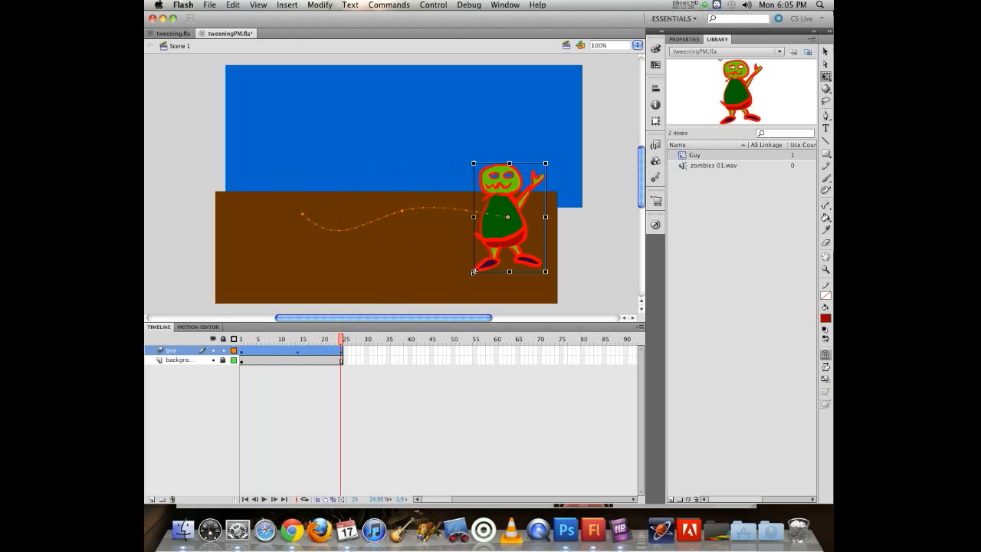
{"action": "left_click_drag", "start_coordinate": [474, 271], "coordinate": [503, 247]}
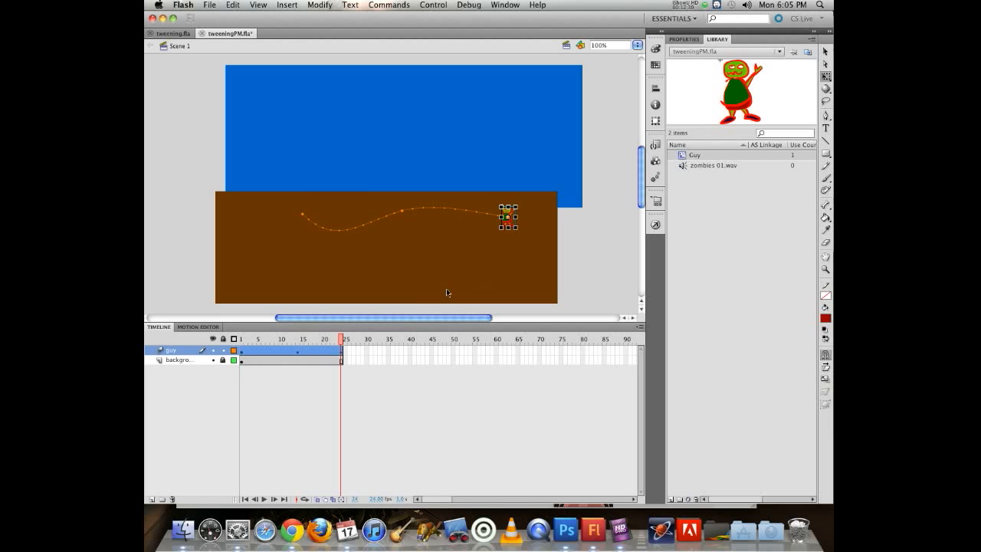
Step: Play the tween in the timeline and preview it as a test movie, closing the preview window
{"action": "left_click_drag", "start_coordinate": [352, 338], "coordinate": [343, 319]}
{"action": "key", "text": "Return"}
{"action": "key", "text": "super+Return"}
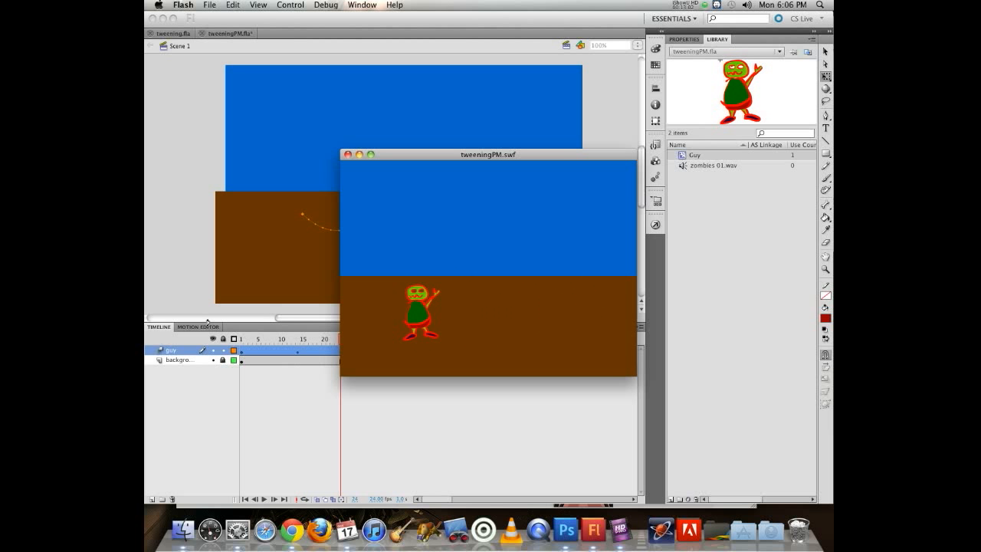
{"action": "left_click", "coordinate": [348, 155]}
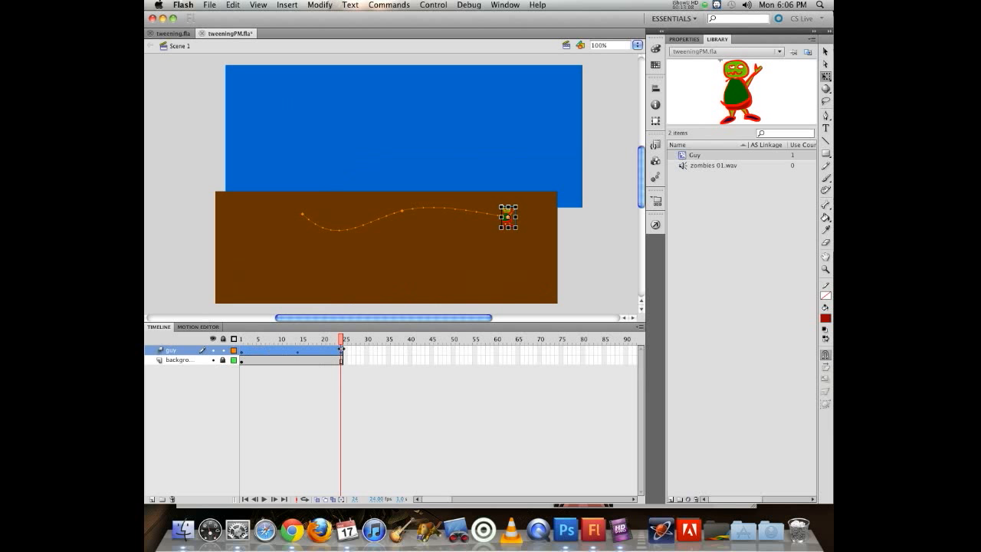
Step: Stretch the guy layer's tween span out to frame 90 and check the slower motion in a test movie
{"action": "left_click_drag", "start_coordinate": [342, 349], "coordinate": [627, 348]}
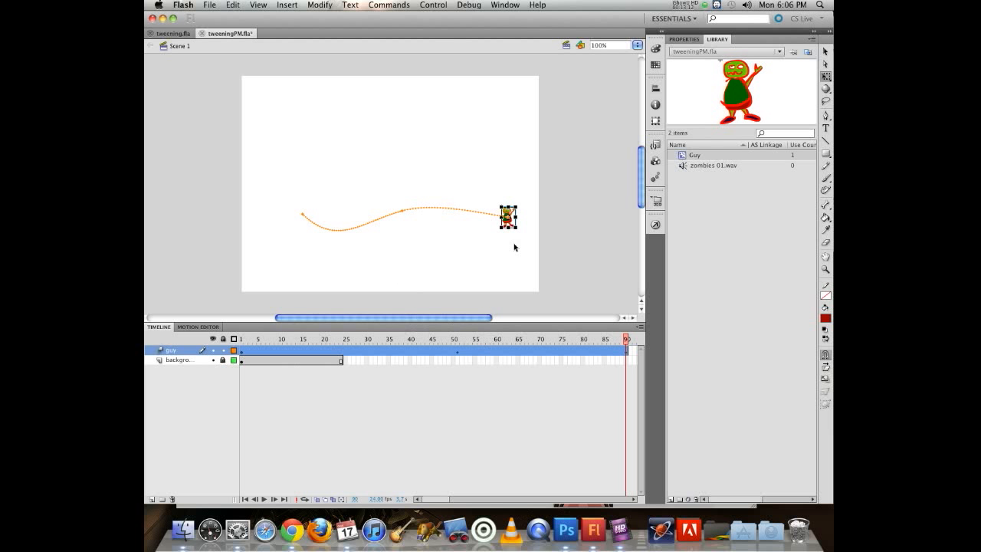
{"action": "left_click_drag", "start_coordinate": [626, 339], "coordinate": [293, 340]}
{"action": "key", "text": "super+Return"}
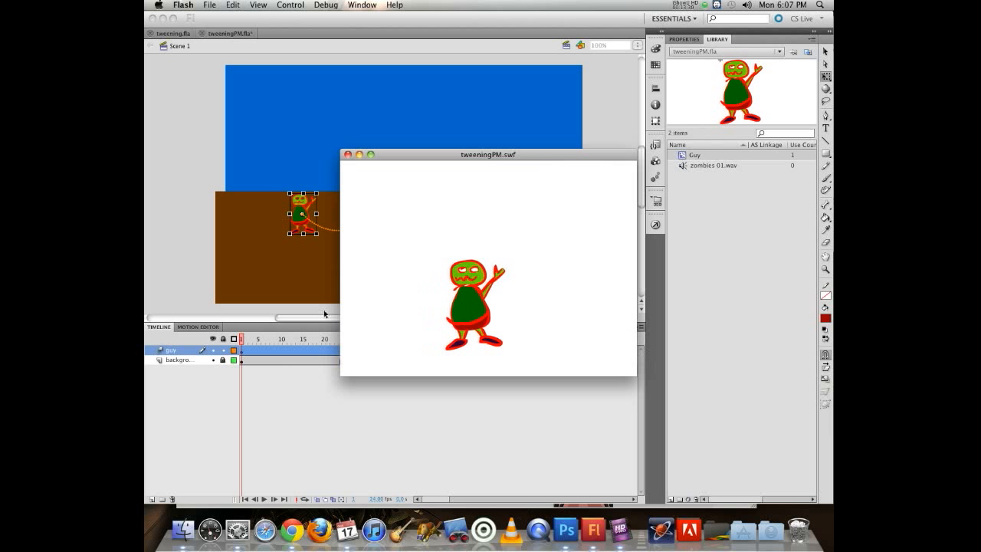
{"action": "left_click", "coordinate": [348, 155]}
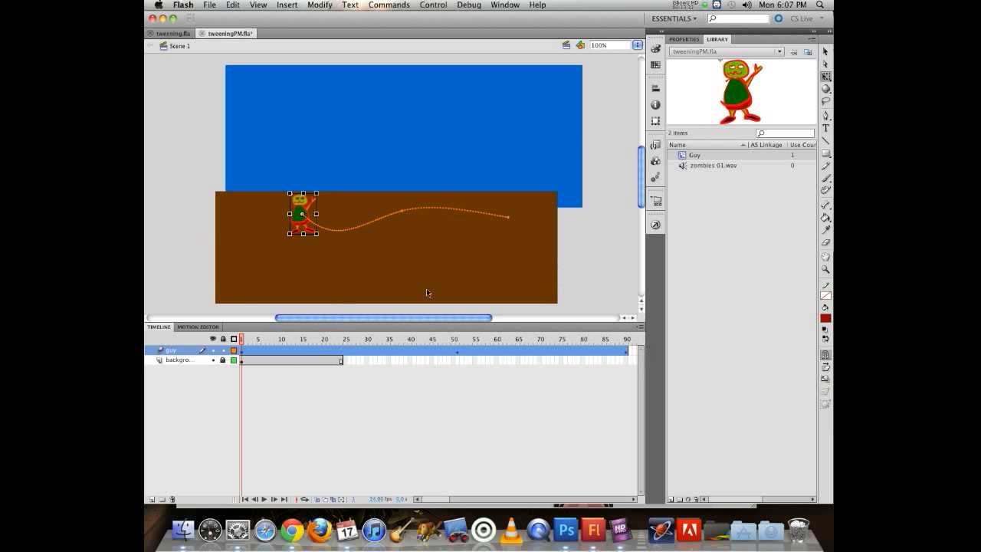
Step: Extend the locked background layer to frame 90 with inserted frames and test the movie again
{"action": "left_click", "coordinate": [626, 361]}
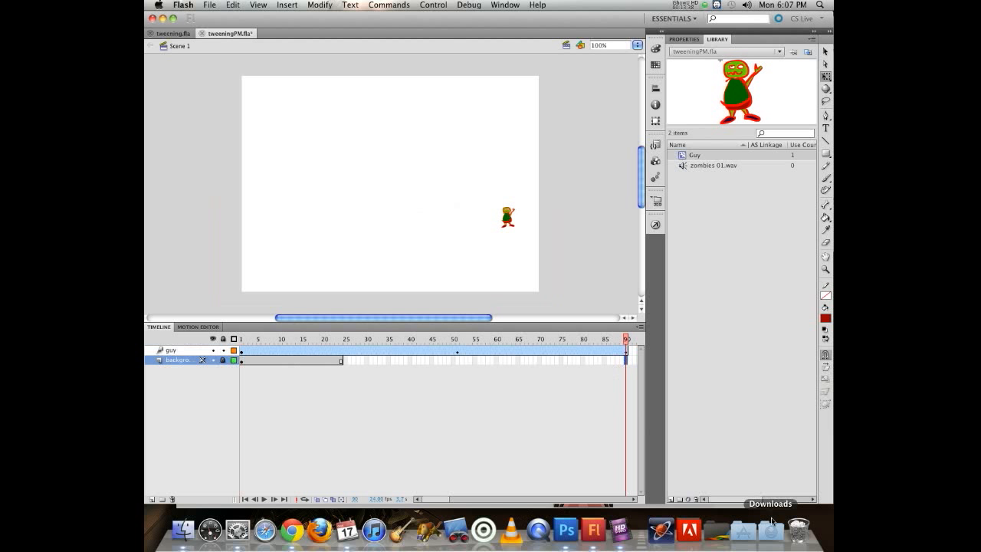
{"action": "key", "text": "F5"}
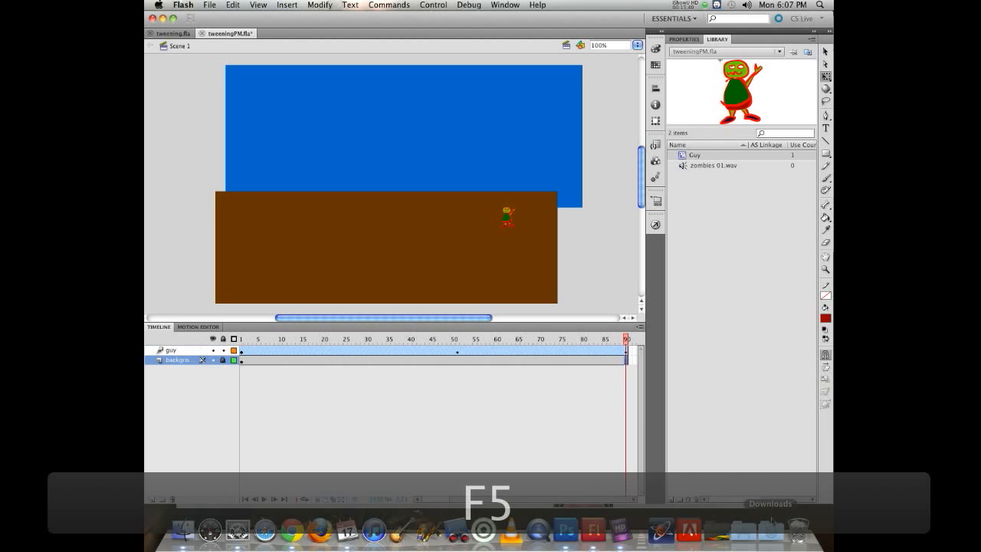
{"action": "key", "text": "super+Return"}
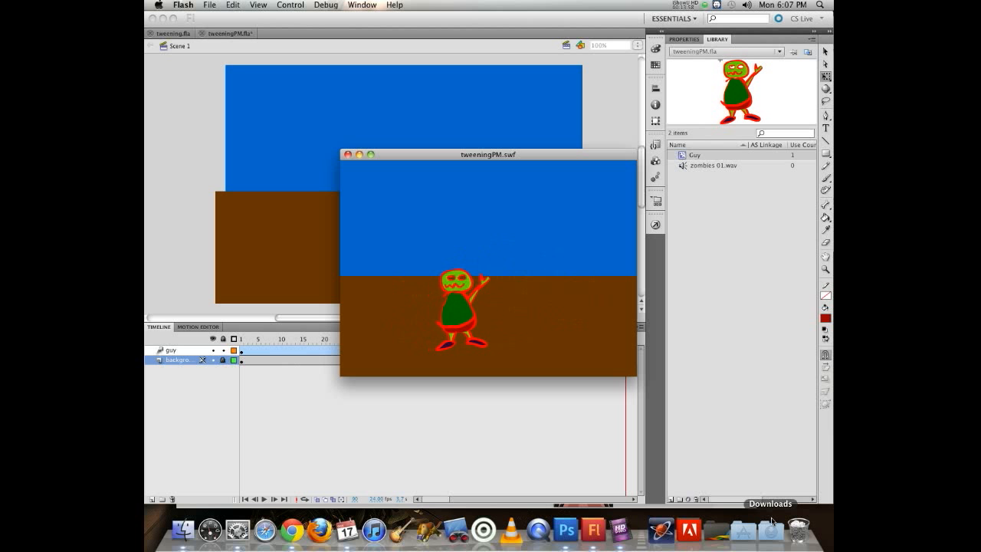
{"action": "key", "text": "super+w"}
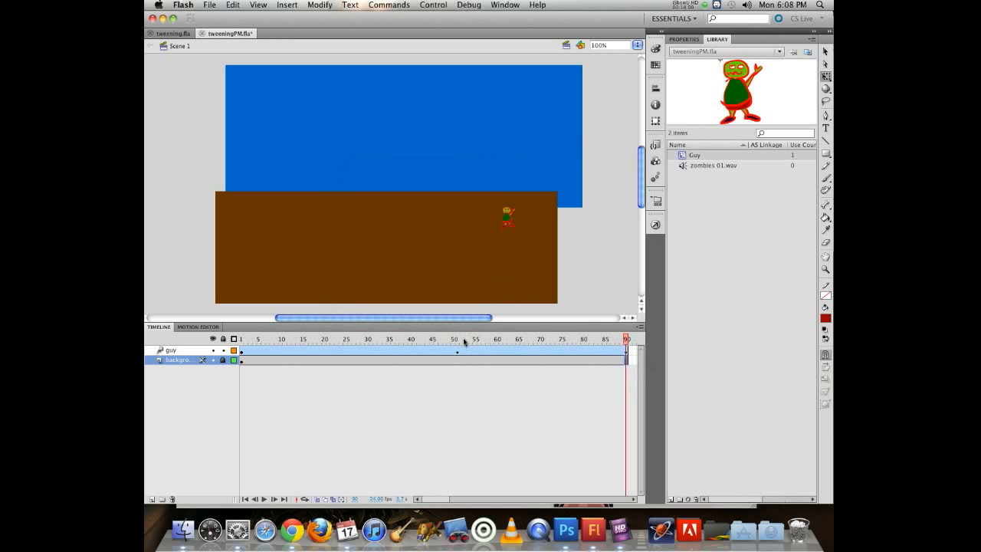
Step: At frame 47, show the curve handles at the motion path's start point with the Subselection tool
{"action": "mouse_move", "coordinate": [460, 339]}
{"action": "left_mouse_down"}
{"action": "mouse_move", "coordinate": [407, 340]}
{"action": "mouse_move", "coordinate": [455, 339]}
{"action": "left_mouse_up"}
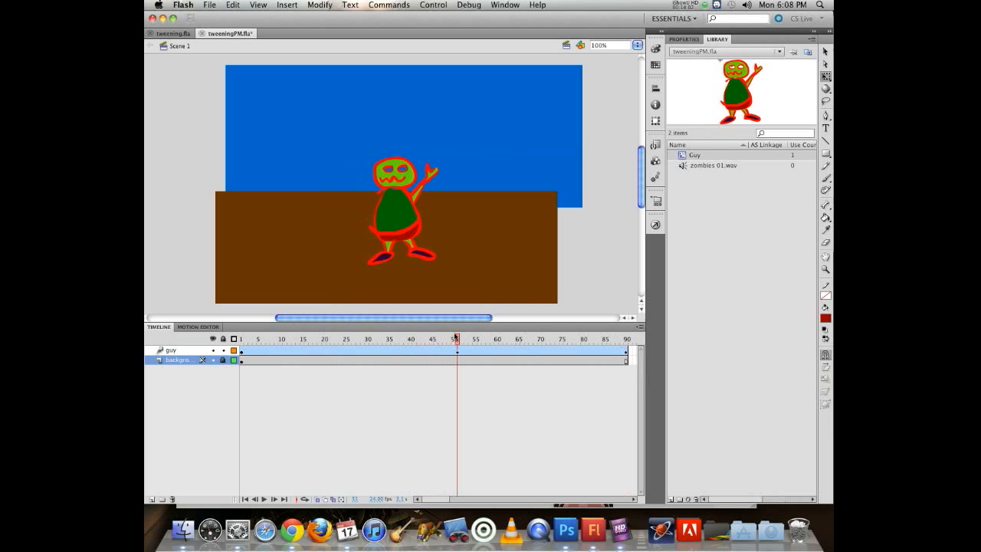
{"action": "left_click", "coordinate": [440, 350]}
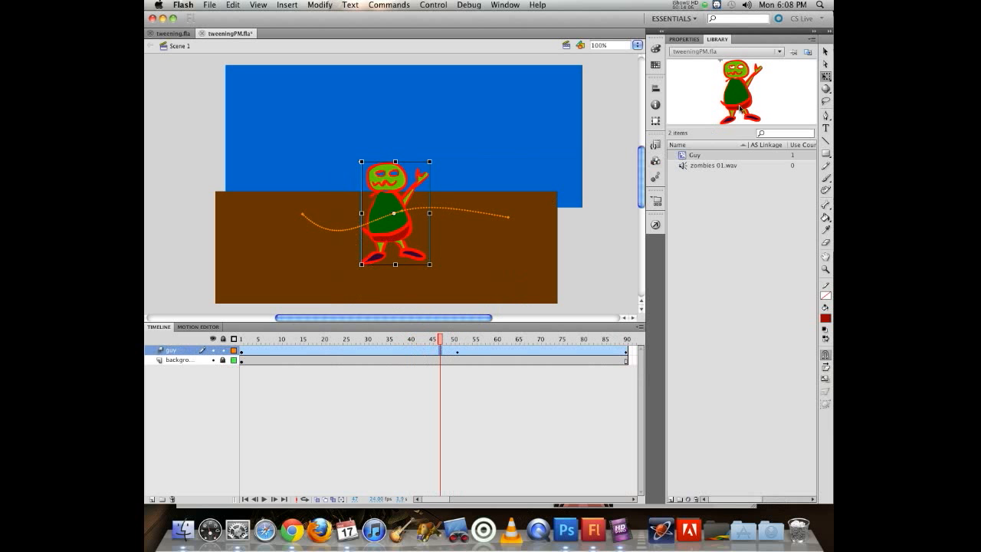
{"action": "left_click", "coordinate": [826, 63]}
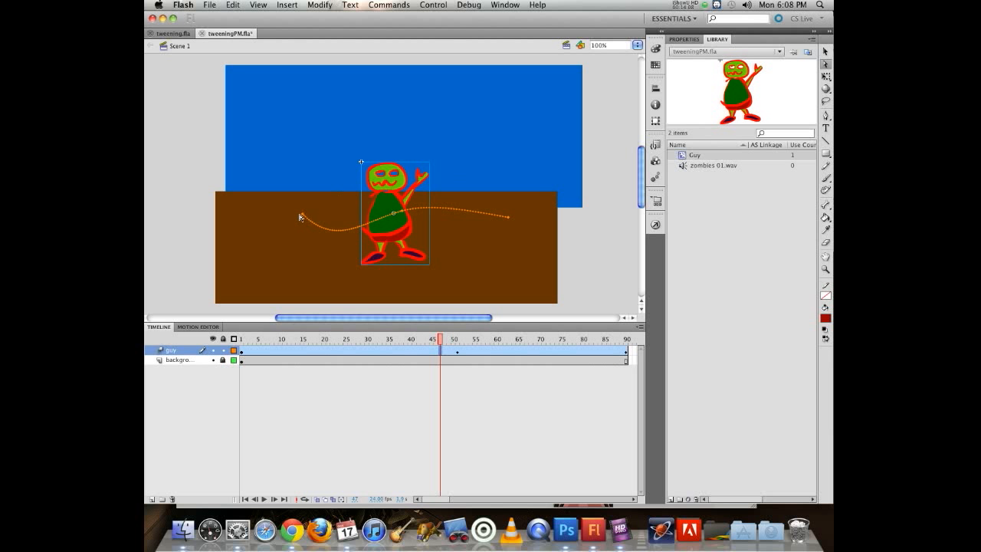
{"action": "left_click_drag", "start_coordinate": [300, 217], "coordinate": [325, 238]}
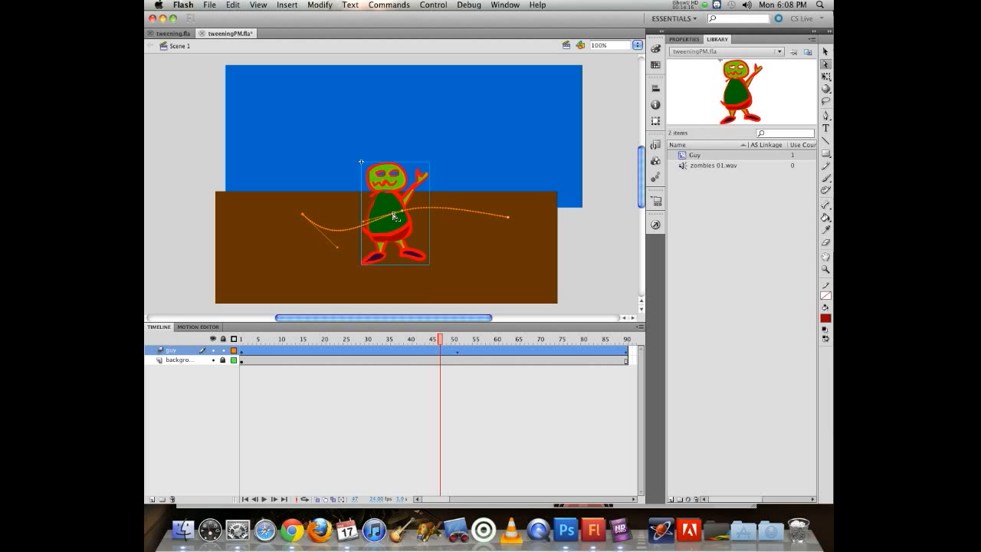
Step: Remove the existing motion tween from the guy layer and create a new motion tween on it
{"action": "right_click", "coordinate": [476, 352]}
{"action": "left_click", "coordinate": [492, 355]}
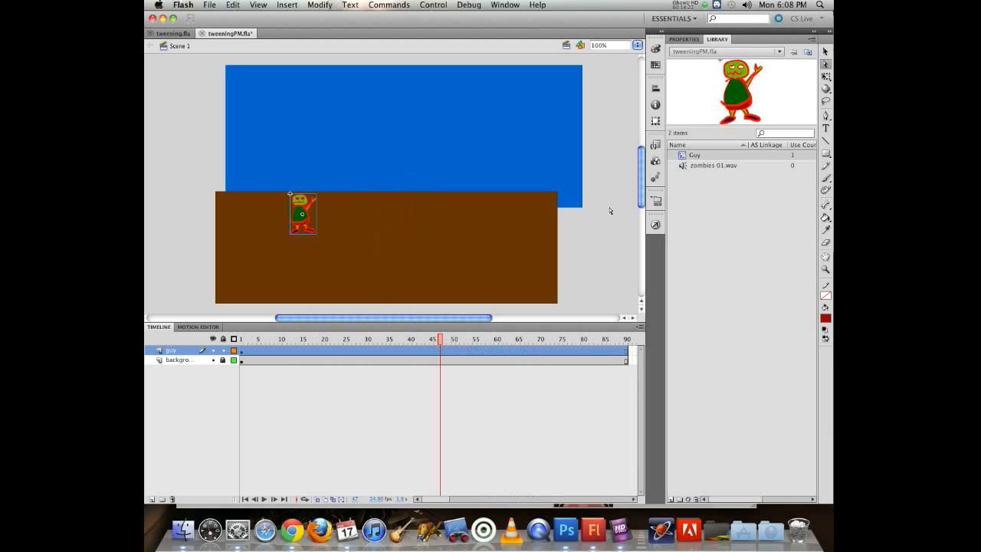
{"action": "right_click", "coordinate": [321, 352]}
{"action": "left_click", "coordinate": [341, 359]}
{"action": "mouse_move", "coordinate": [441, 339]}
{"action": "left_mouse_down"}
{"action": "mouse_move", "coordinate": [244, 338]}
{"action": "mouse_move", "coordinate": [441, 338]}
{"action": "left_mouse_up"}
{"action": "left_click", "coordinate": [457, 350]}
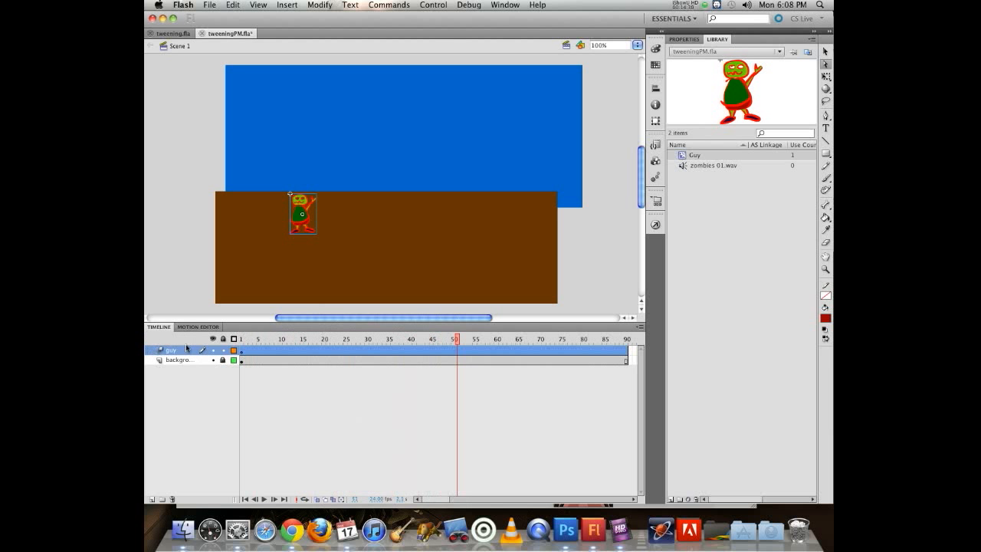
Step: Compare the layer icons of the guy and background layers up close and save the document
{"action": "key", "text": "alt+super+8"}
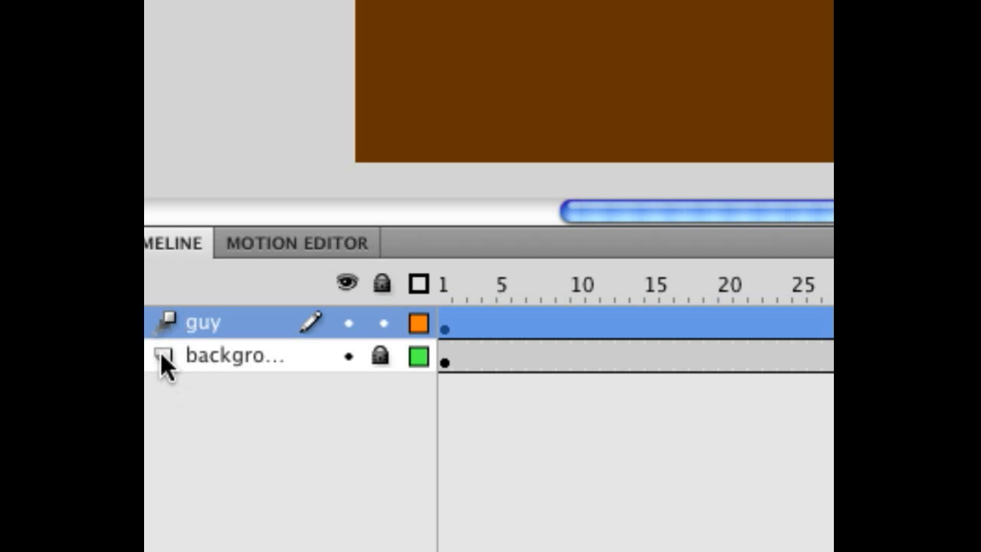
{"action": "key", "text": "alt+super+8"}
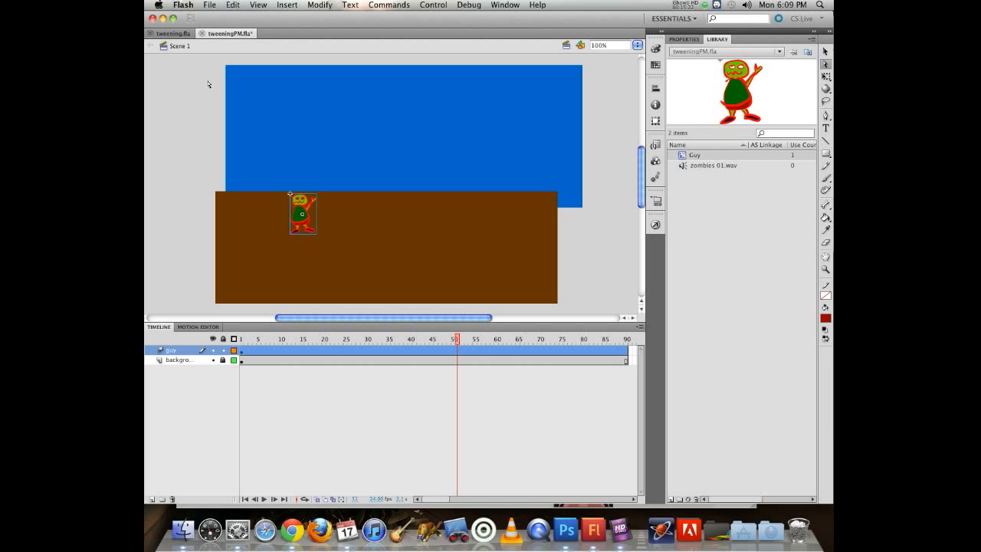
{"action": "key", "text": "super+s"}
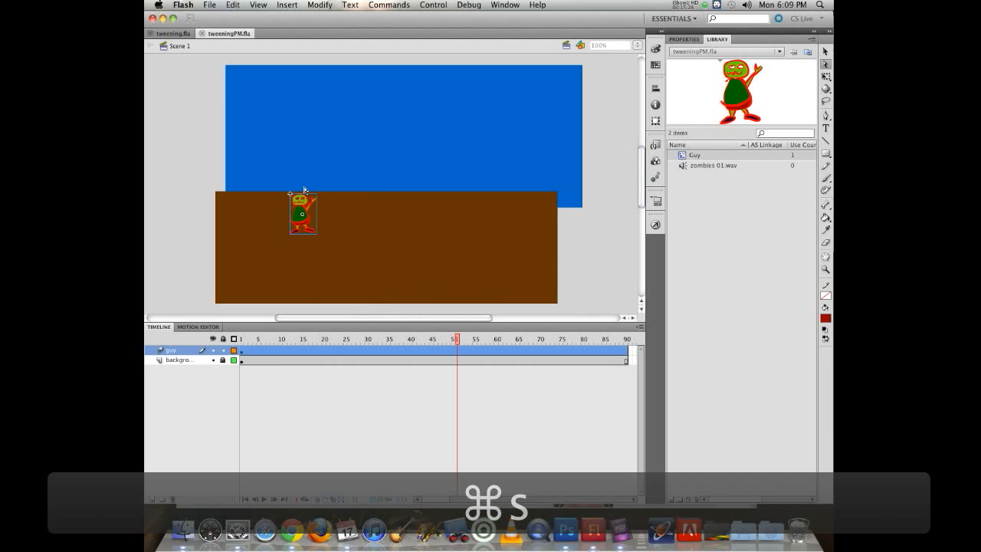
Step: At frame 90, move the Guy figure straight across to the right end of the brown ground and play the tween
{"action": "left_click", "coordinate": [454, 340]}
{"action": "left_click_drag", "start_coordinate": [453, 339], "coordinate": [355, 340]}
{"action": "left_click", "coordinate": [595, 349]}
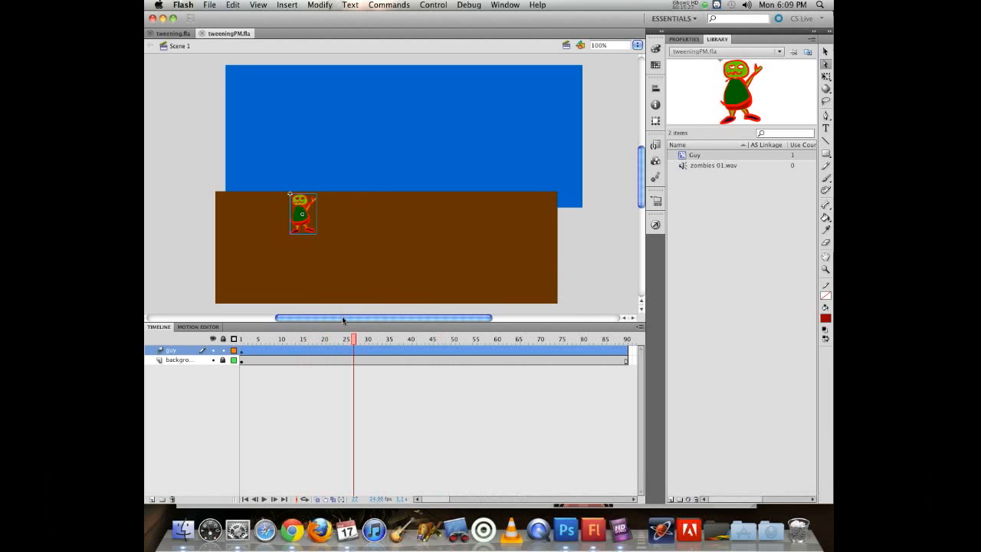
{"action": "left_click", "coordinate": [629, 360]}
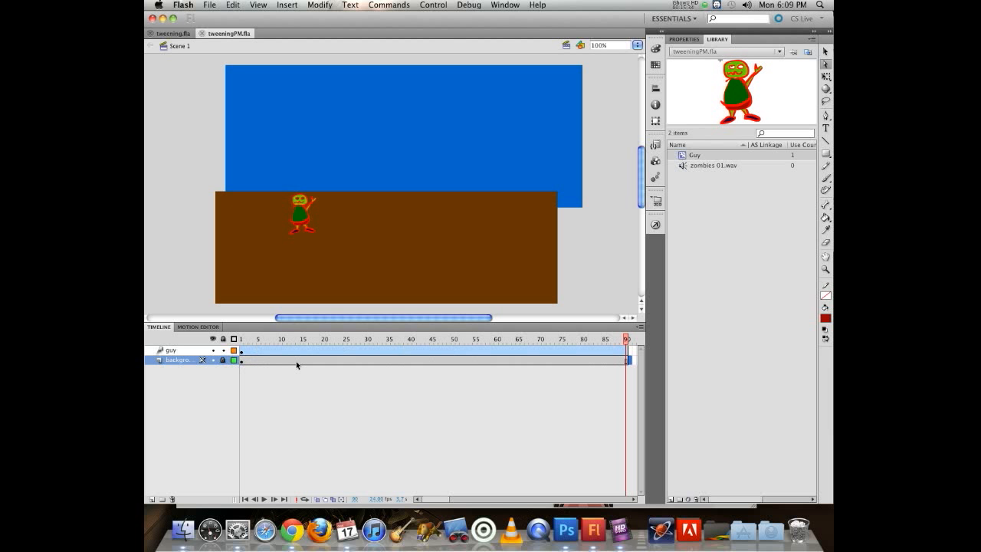
{"action": "left_click_drag", "start_coordinate": [333, 339], "coordinate": [358, 341]}
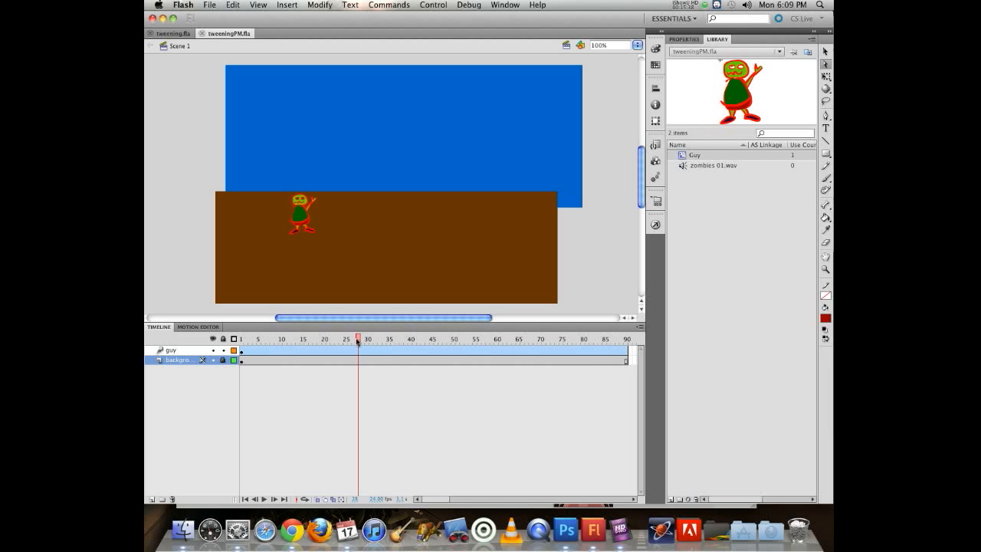
{"action": "left_click_drag", "start_coordinate": [357, 341], "coordinate": [626, 339]}
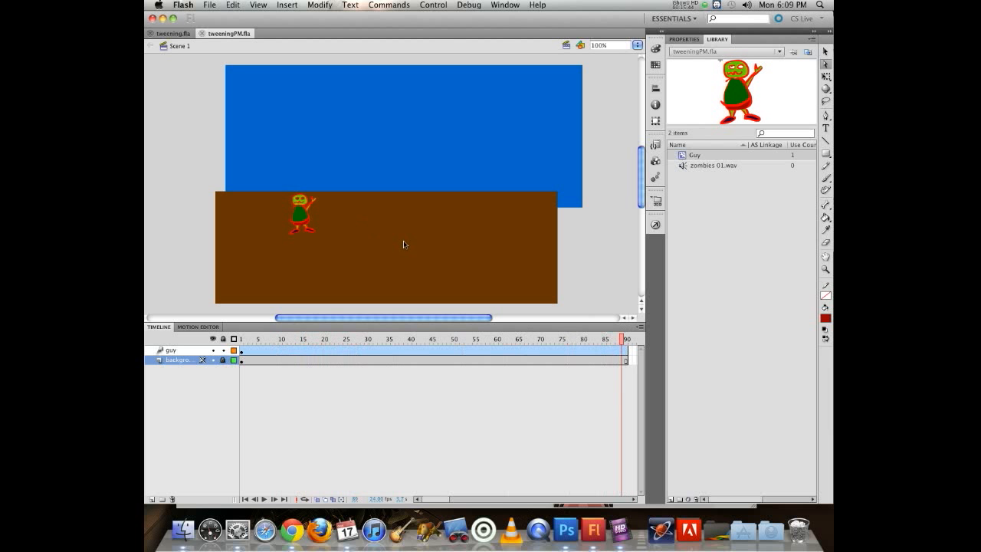
{"action": "left_click", "coordinate": [625, 343]}
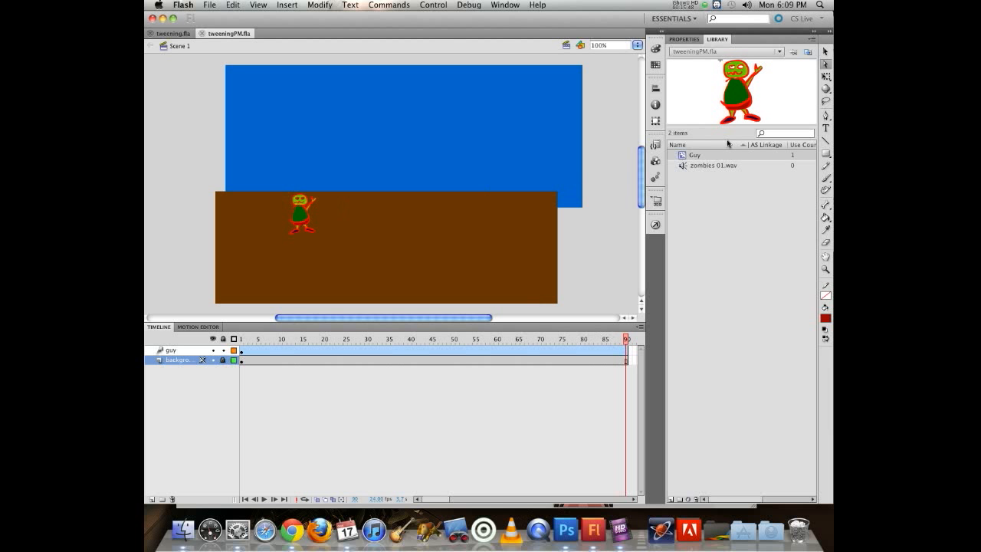
{"action": "left_click", "coordinate": [826, 51]}
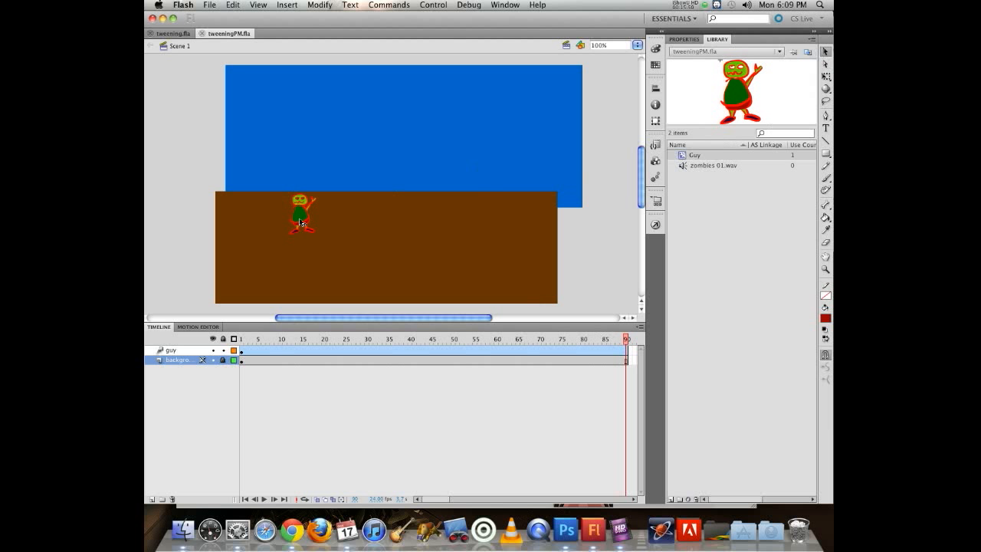
{"action": "left_click_drag", "start_coordinate": [301, 223], "coordinate": [523, 225]}
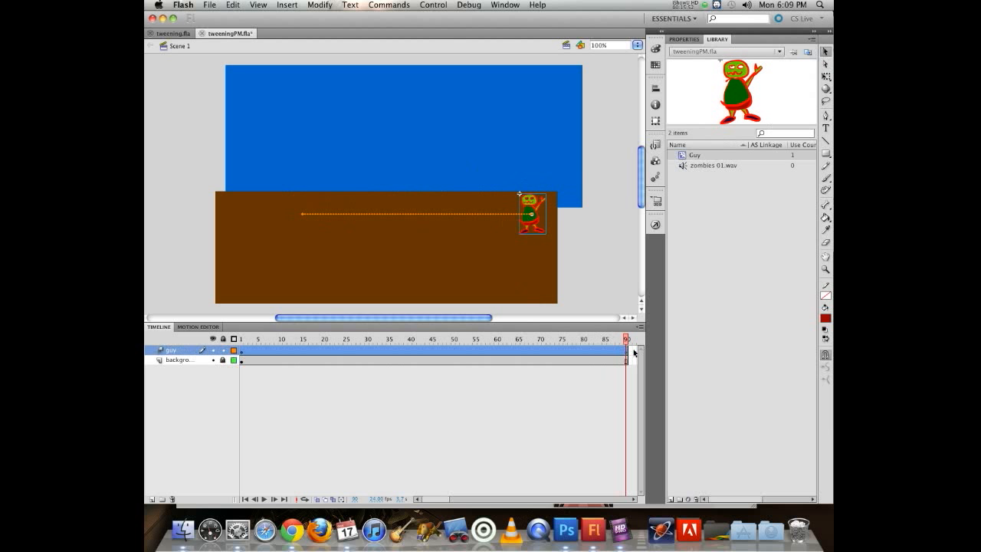
{"action": "left_click_drag", "start_coordinate": [627, 340], "coordinate": [486, 340]}
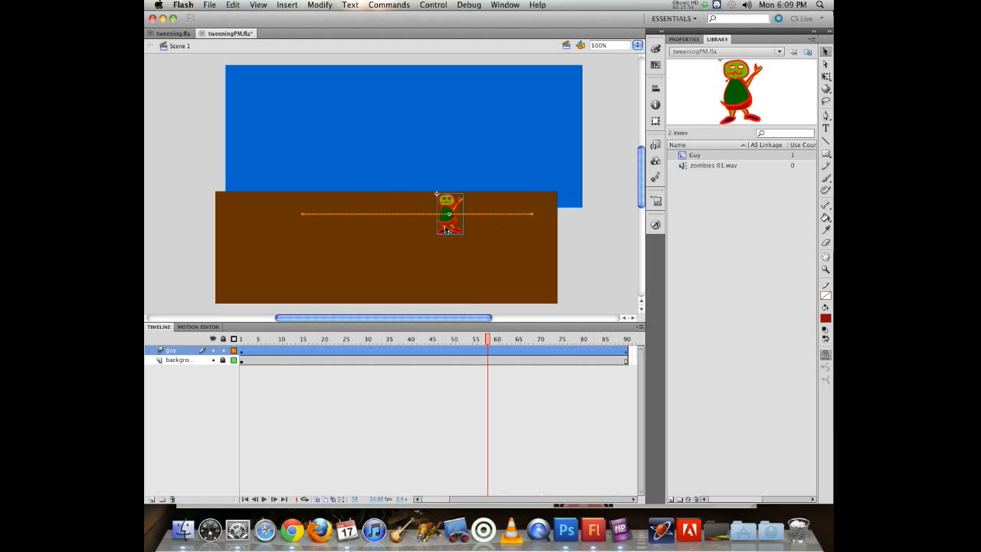
{"action": "key", "text": "Return"}
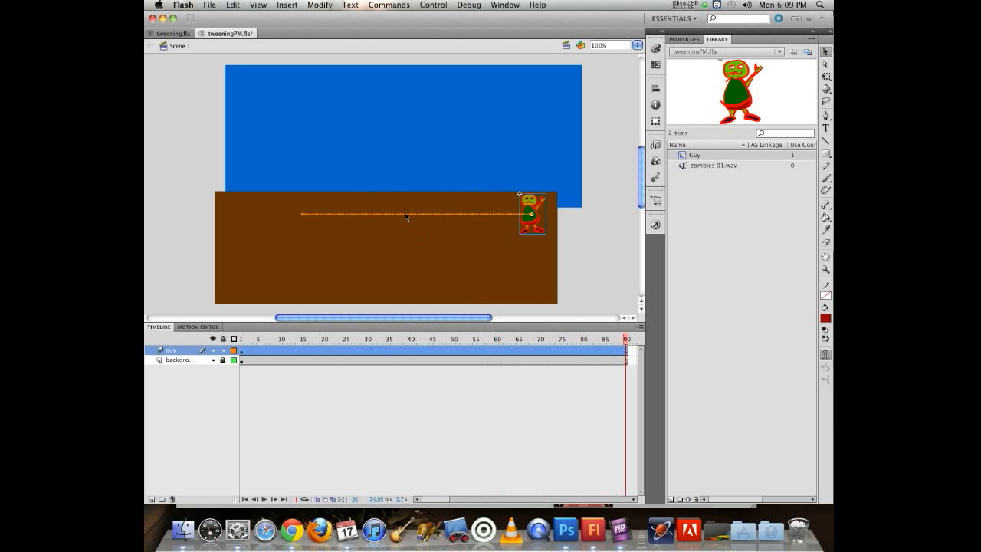
Step: Bend the middle of the straight motion path down into a U-shaped curve and scrub through it
{"action": "left_click", "coordinate": [407, 242]}
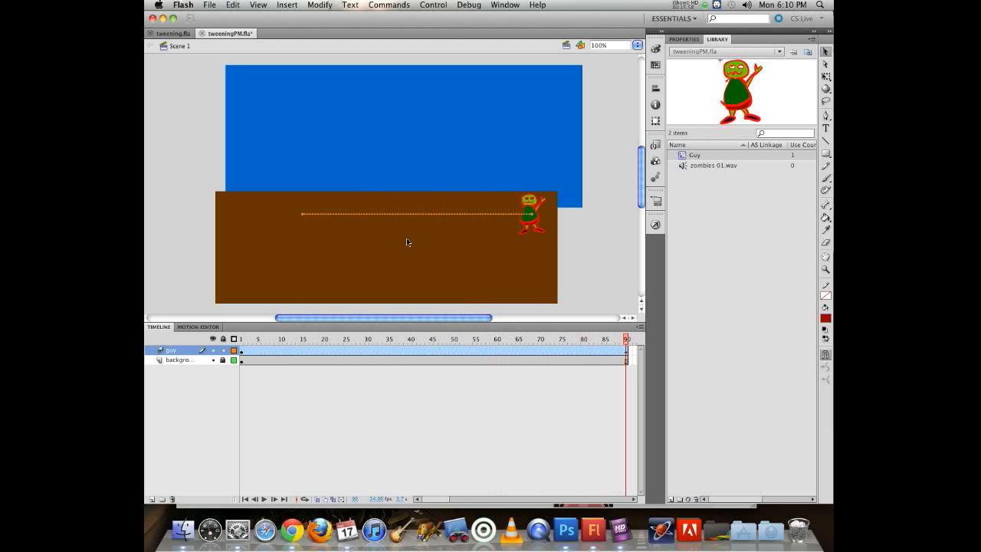
{"action": "left_click_drag", "start_coordinate": [396, 221], "coordinate": [402, 285]}
{"action": "left_click_drag", "start_coordinate": [471, 340], "coordinate": [427, 325]}
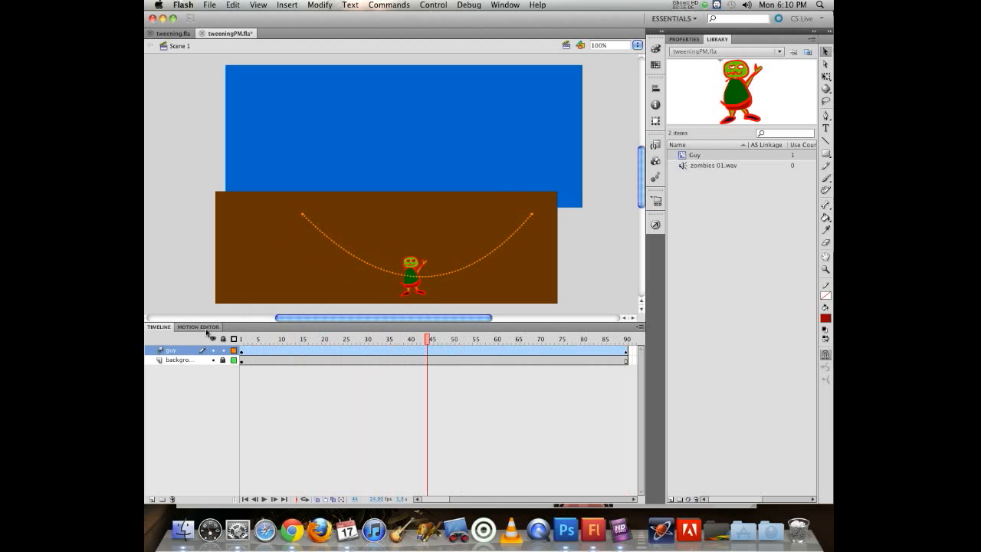
Step: Hide the background layer and move the whole curved motion path up and to the left on the stage
{"action": "left_click", "coordinate": [213, 360]}
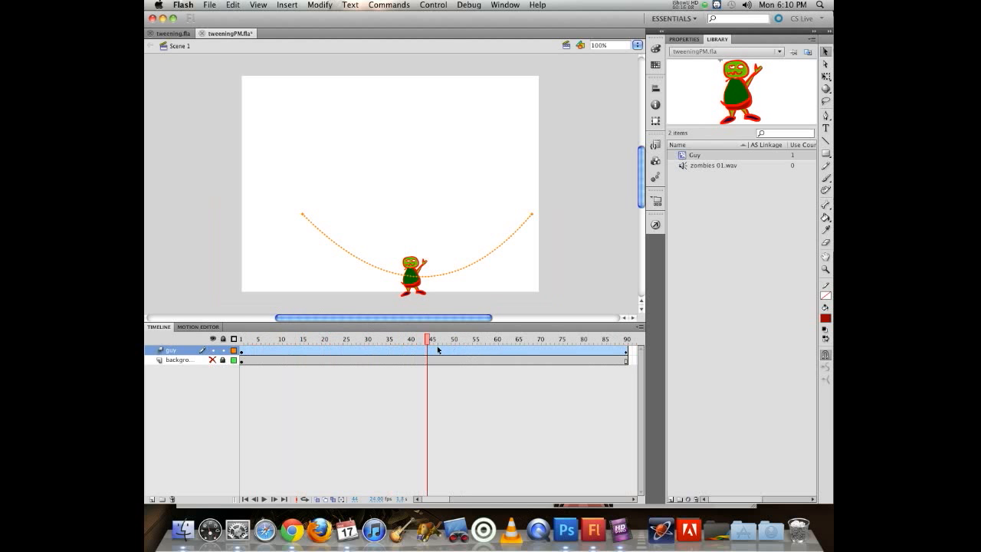
{"action": "left_click_drag", "start_coordinate": [427, 340], "coordinate": [626, 340]}
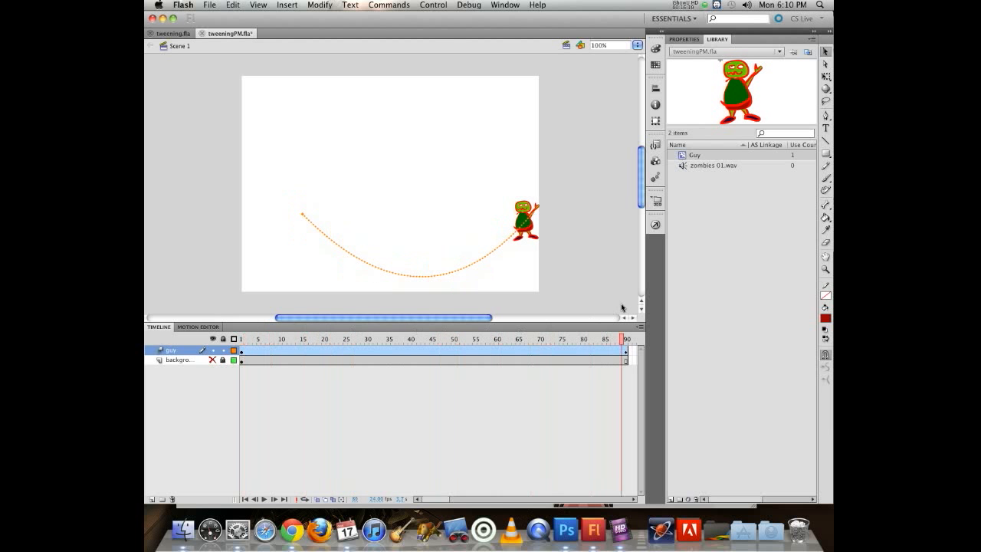
{"action": "left_click", "coordinate": [426, 277]}
{"action": "left_click_drag", "start_coordinate": [425, 282], "coordinate": [393, 232]}
{"action": "left_click_drag", "start_coordinate": [425, 340], "coordinate": [331, 326]}
{"action": "left_click_drag", "start_coordinate": [452, 499], "coordinate": [424, 499]}
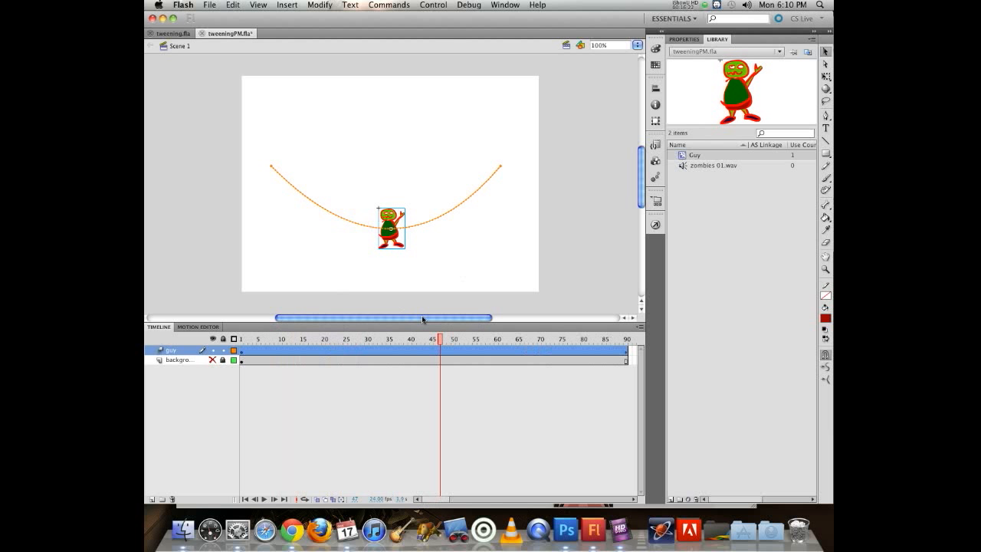
{"action": "left_click_drag", "start_coordinate": [441, 340], "coordinate": [438, 289]}
Step: With Free Transform, enlarge the Guy figure at frame 47 to several times its size, keeping it centered on the motion path
{"action": "left_click", "coordinate": [353, 223]}
{"action": "left_click", "coordinate": [826, 76]}
{"action": "left_click", "coordinate": [357, 221]}
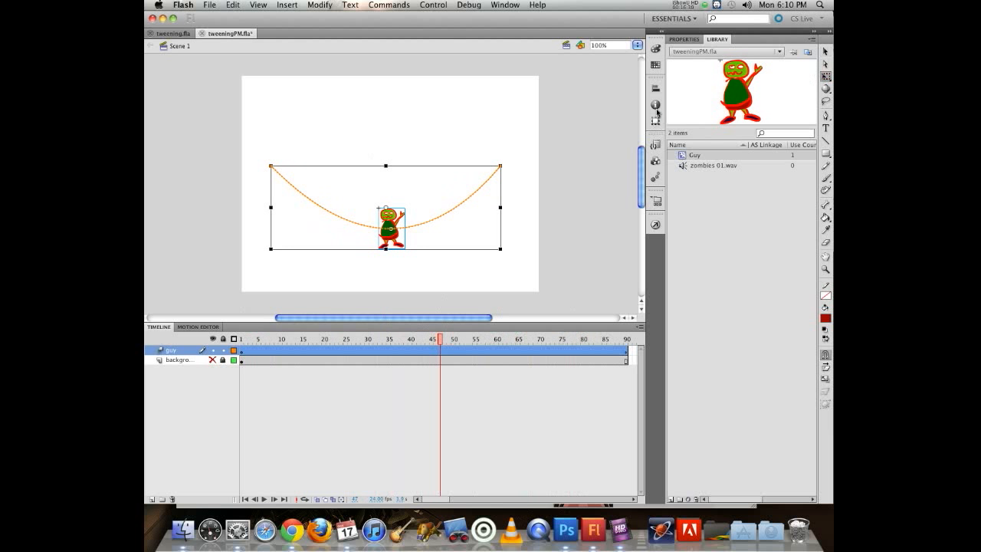
{"action": "left_click", "coordinate": [578, 216]}
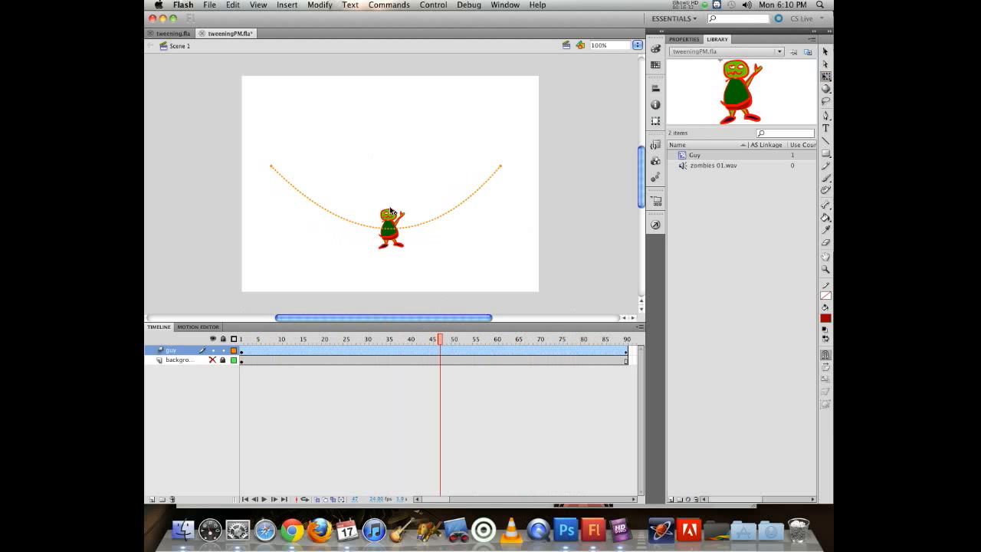
{"action": "left_click", "coordinate": [391, 212]}
{"action": "left_click_drag", "start_coordinate": [404, 207], "coordinate": [465, 136]}
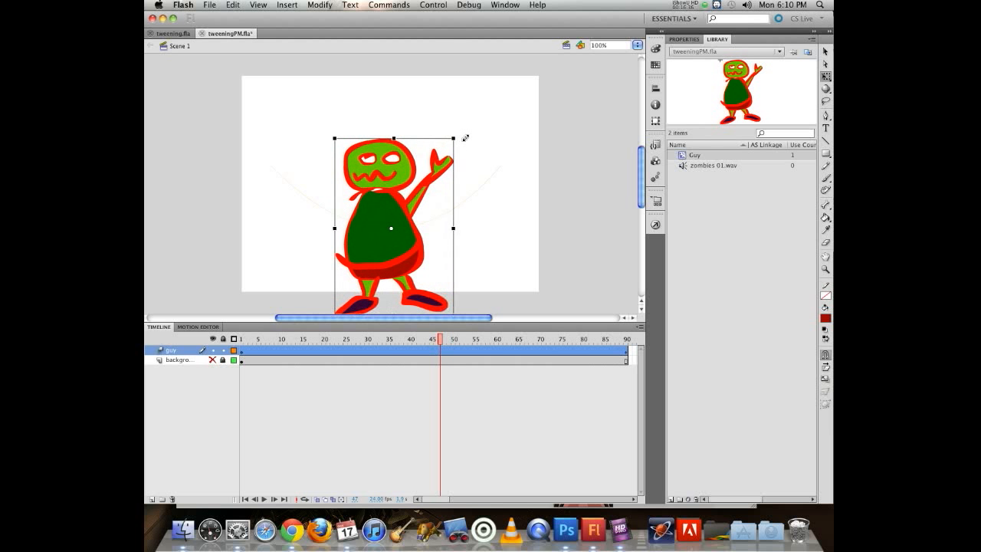
Step: At frame 90, shrink the Guy figure to a very small size, and scrub back to the middle of the tween
{"action": "left_click_drag", "start_coordinate": [440, 339], "coordinate": [624, 308]}
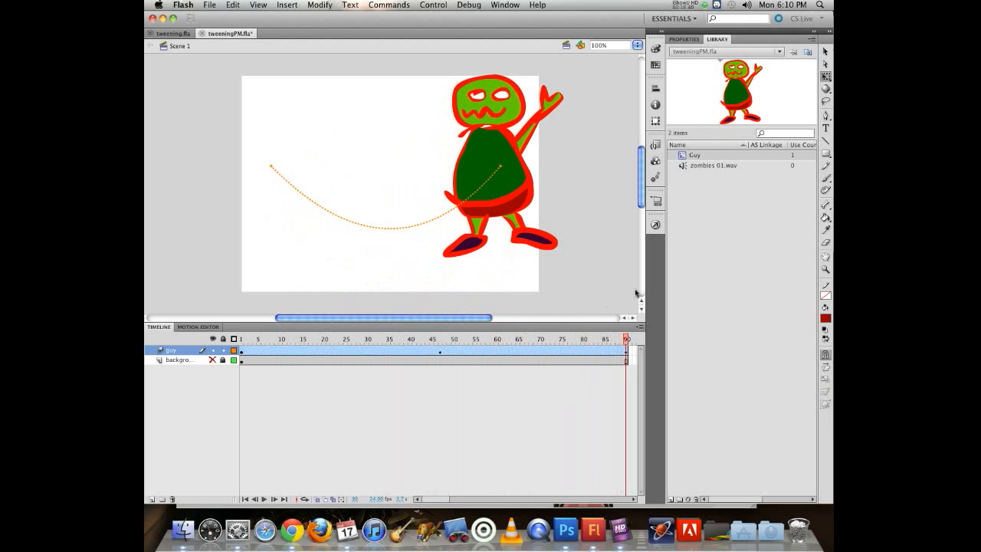
{"action": "left_click", "coordinate": [512, 173]}
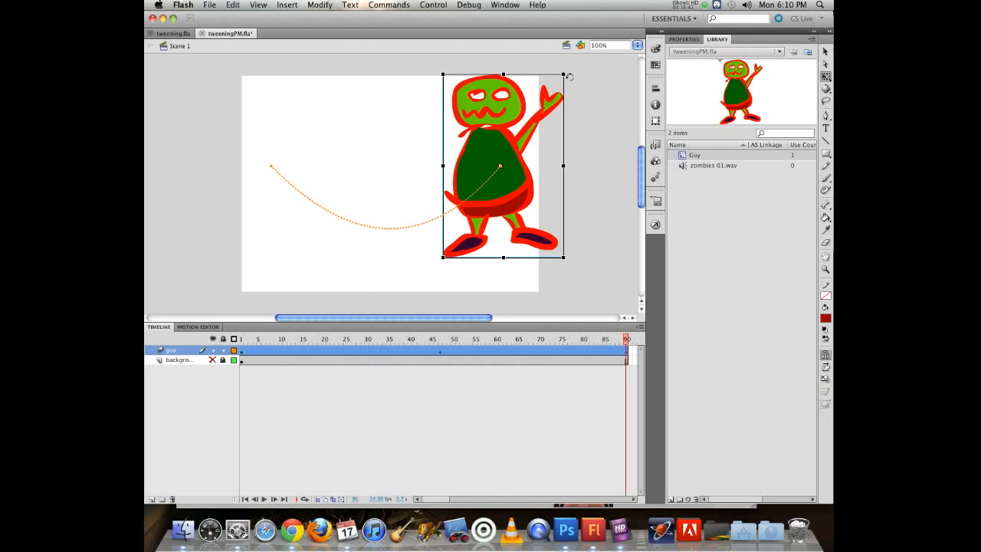
{"action": "left_click_drag", "start_coordinate": [564, 72], "coordinate": [510, 126]}
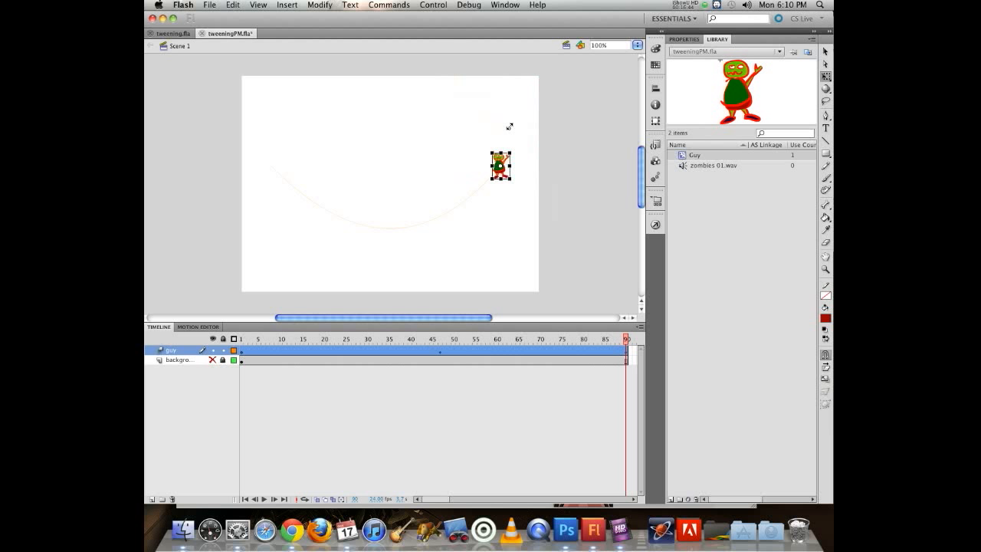
{"action": "left_click", "coordinate": [627, 341]}
{"action": "left_click_drag", "start_coordinate": [626, 341], "coordinate": [487, 305]}
{"action": "left_click_drag", "start_coordinate": [562, 291], "coordinate": [440, 295]}
{"action": "left_click", "coordinate": [364, 305]}
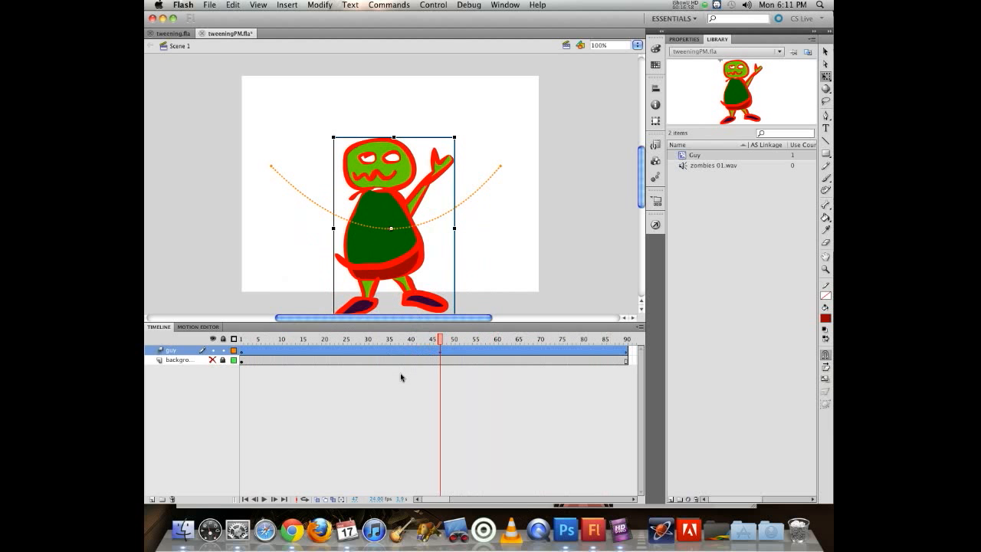
Step: Compare selecting individual frames, the middle property keyframe and the whole tween span on the guy layer
{"action": "left_click", "coordinate": [441, 353]}
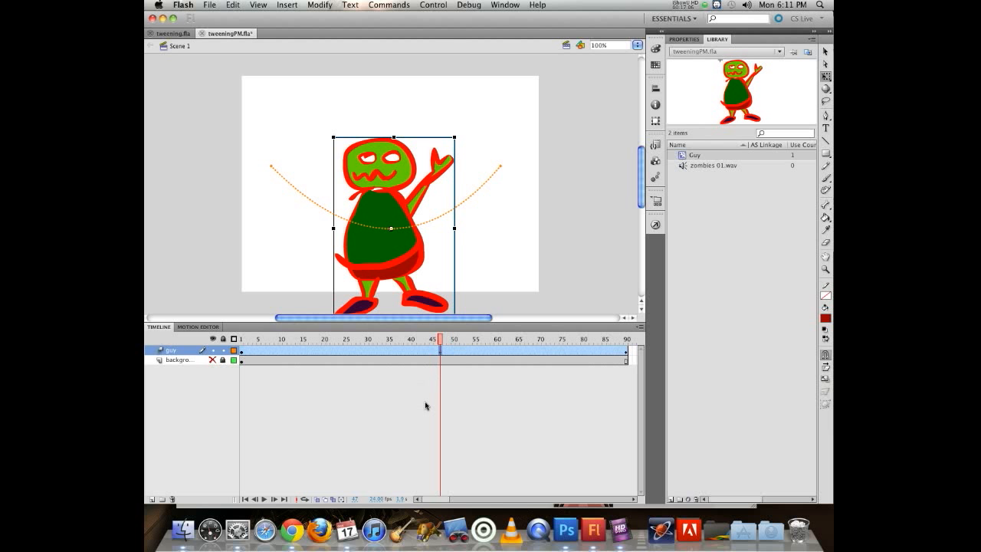
{"action": "left_click", "coordinate": [418, 351]}
{"action": "left_click", "coordinate": [419, 361]}
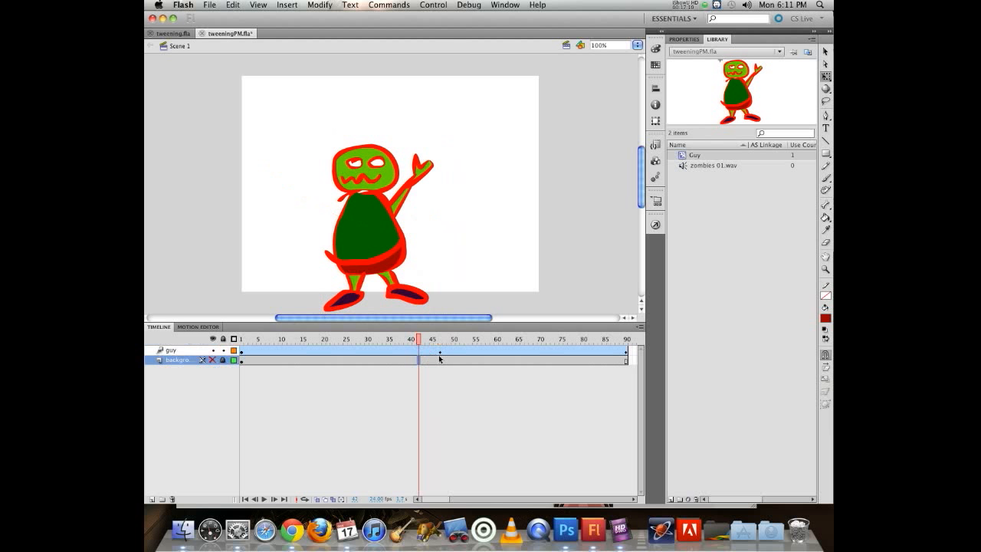
{"action": "left_click", "coordinate": [440, 352]}
{"action": "left_click", "coordinate": [380, 355]}
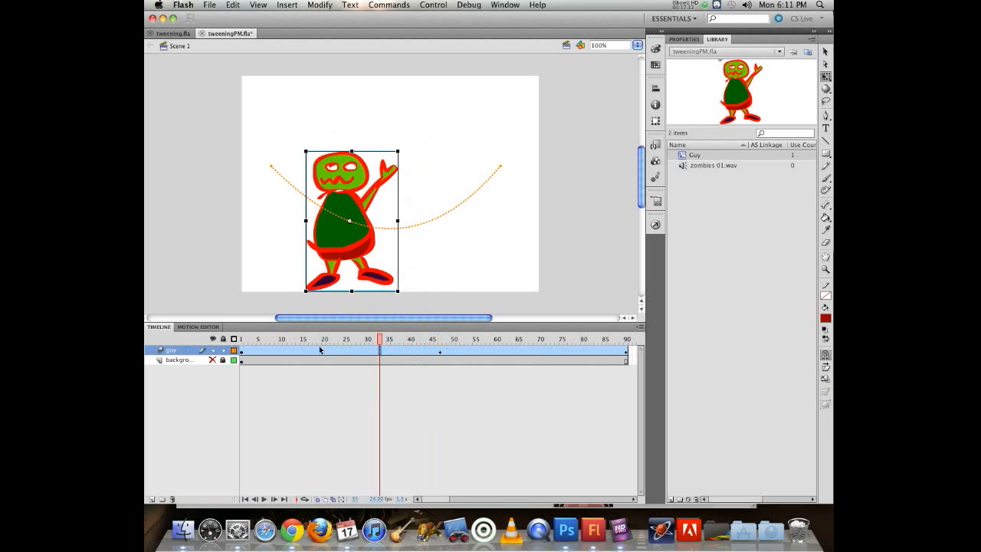
{"action": "left_click", "coordinate": [315, 350]}
{"action": "left_click", "coordinate": [378, 352]}
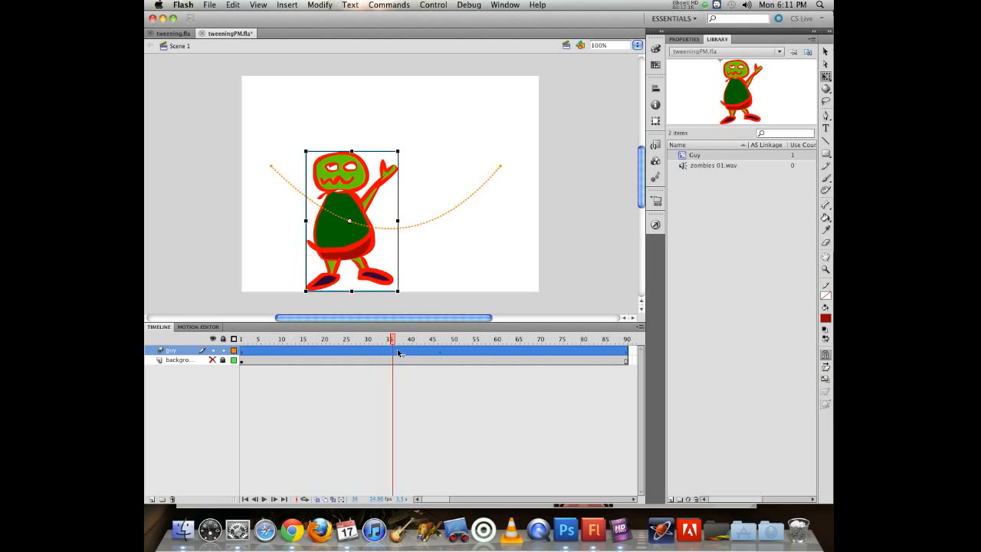
{"action": "left_click", "coordinate": [388, 351]}
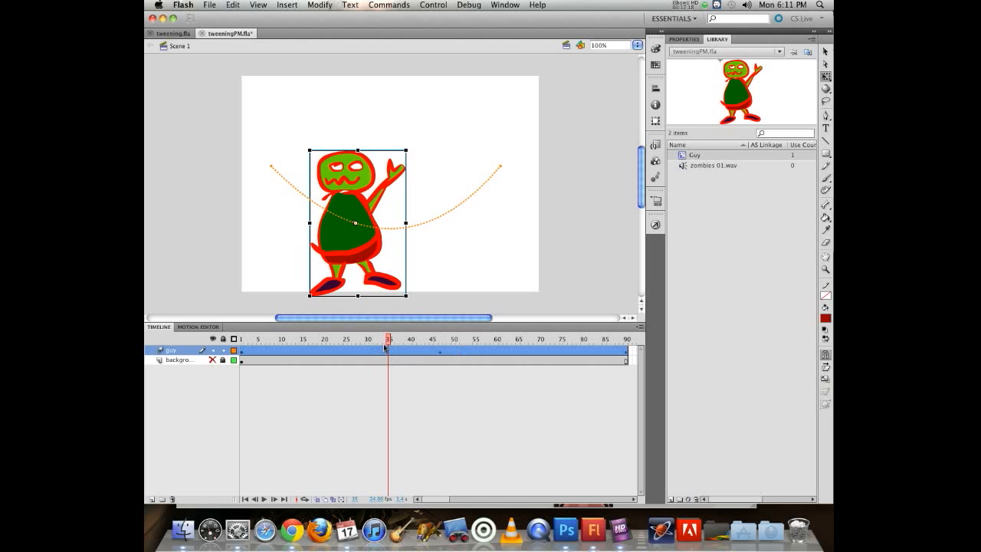
{"action": "left_click_drag", "start_coordinate": [389, 340], "coordinate": [367, 340]}
{"action": "left_click", "coordinate": [440, 351]}
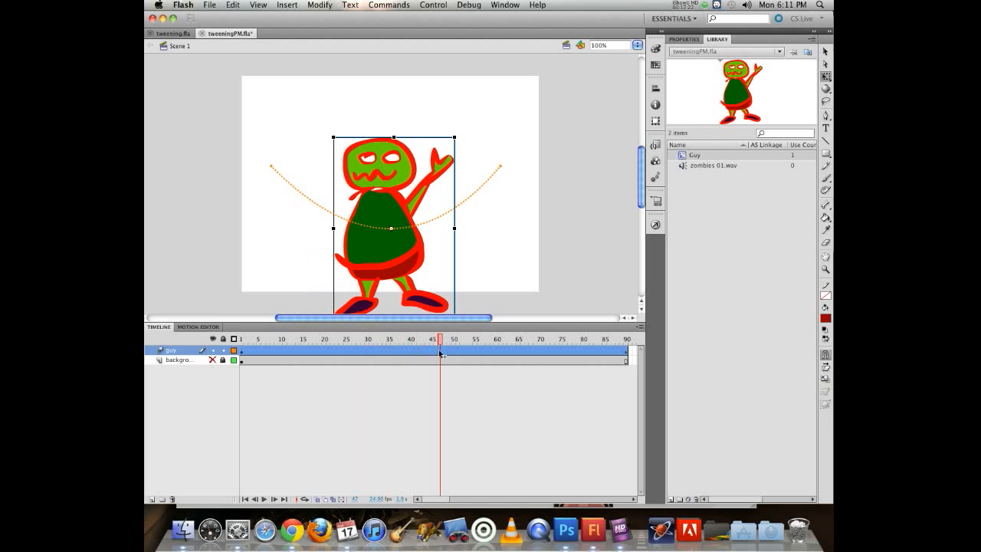
Step: Move the guy layer's scaling keyframe from frame 47 to frame 18
{"action": "left_click", "coordinate": [440, 355]}
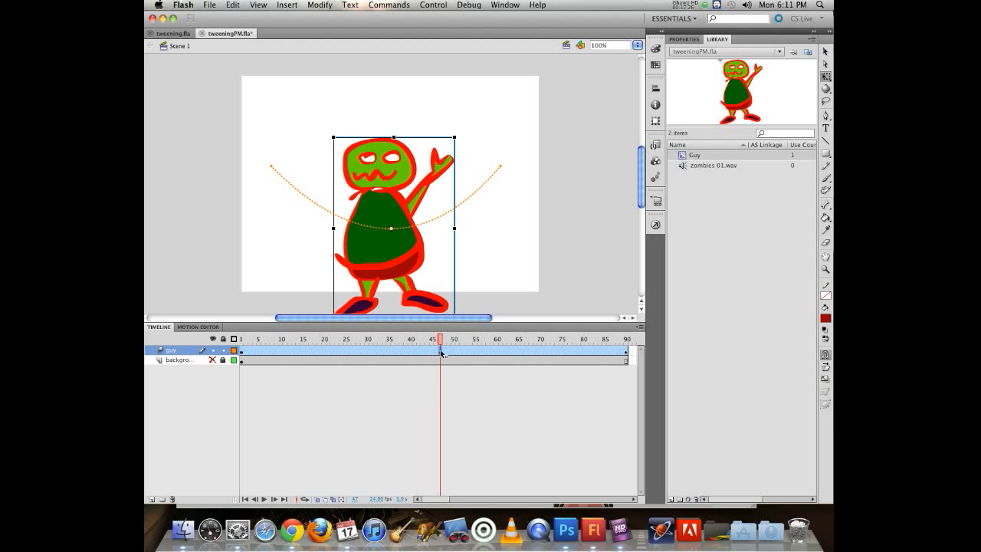
{"action": "left_click", "coordinate": [316, 352]}
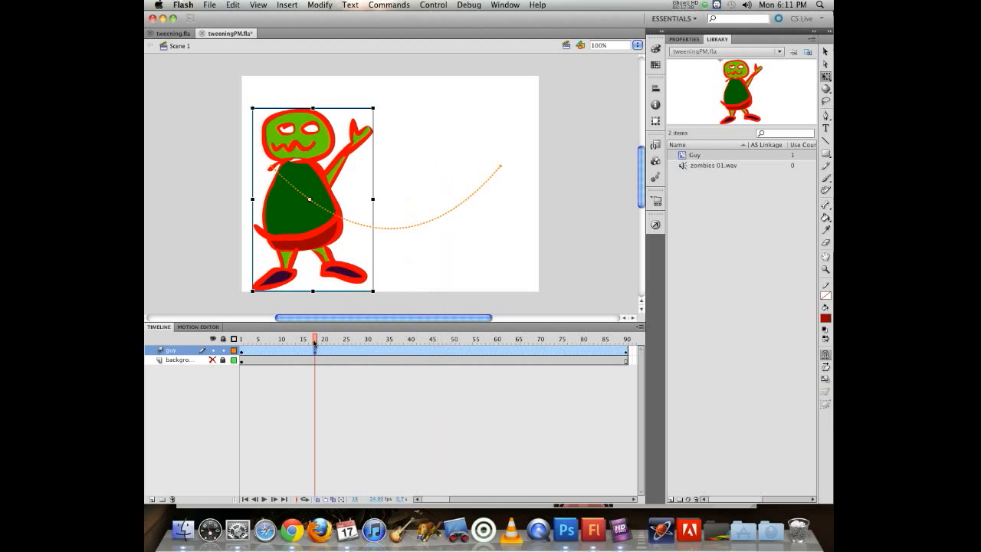
{"action": "left_click_drag", "start_coordinate": [315, 343], "coordinate": [315, 300]}
Step: Reshape the motion path so its deepest bend shifts up and toward the path's left end, and play the tween
{"action": "left_click", "coordinate": [399, 231]}
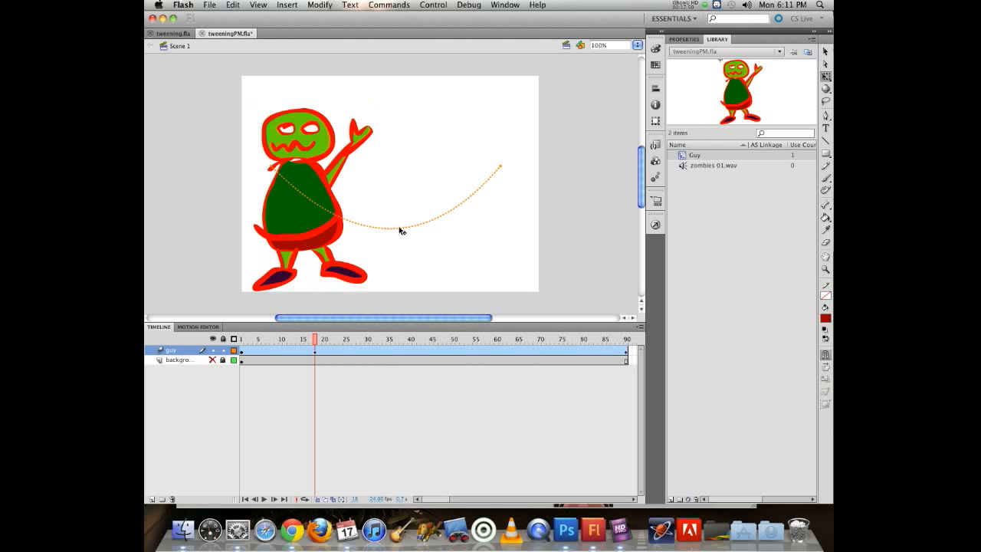
{"action": "left_click", "coordinate": [826, 53]}
{"action": "left_click_drag", "start_coordinate": [400, 230], "coordinate": [314, 206]}
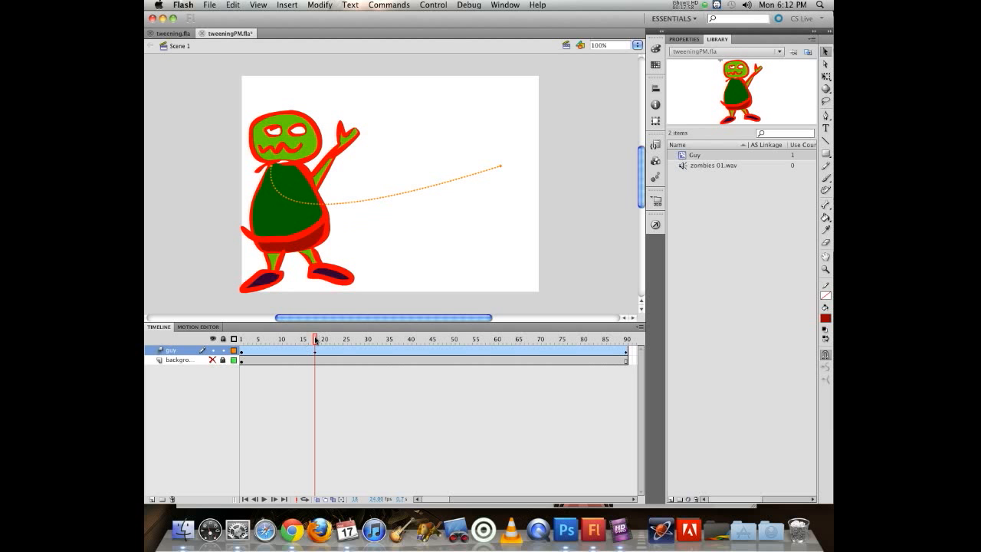
{"action": "left_click_drag", "start_coordinate": [305, 339], "coordinate": [205, 286]}
{"action": "key", "text": "Return"}
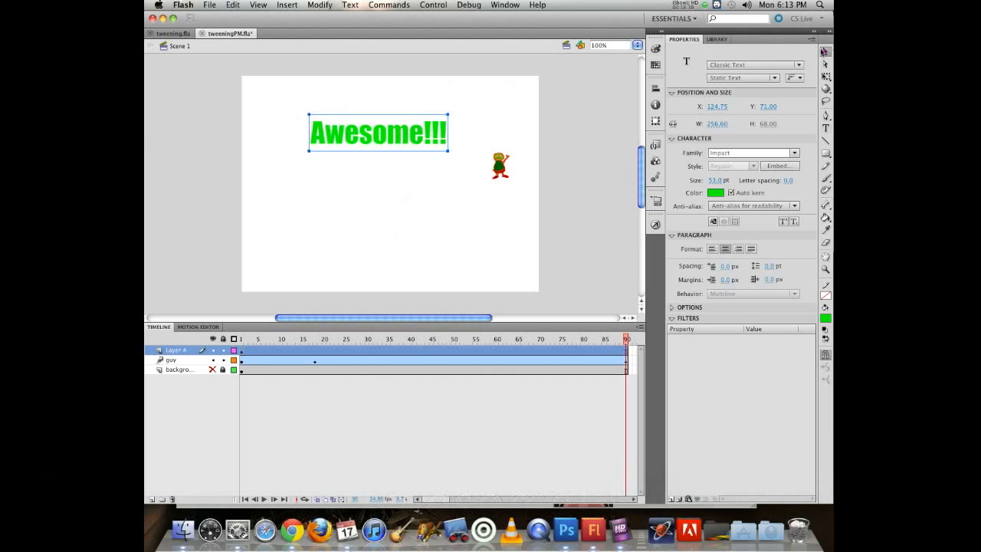
Step: Move the green Awesome!!! text slightly down and to the right, and scrub to frame 90
{"action": "key", "text": "v"}
{"action": "left_click_drag", "start_coordinate": [359, 138], "coordinate": [373, 164]}
{"action": "left_click_drag", "start_coordinate": [325, 340], "coordinate": [628, 217]}
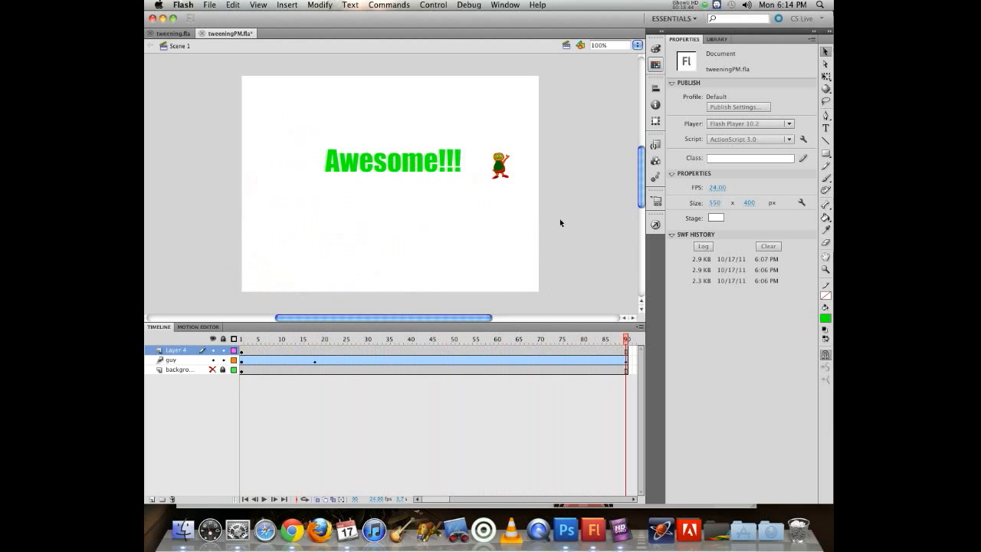
Step: Hide and lock the guy layer, keeping the background layer hidden, and return to frame 1
{"action": "left_click", "coordinate": [211, 369]}
{"action": "left_click_drag", "start_coordinate": [212, 370], "coordinate": [212, 362]}
{"action": "left_click", "coordinate": [212, 360]}
{"action": "left_click", "coordinate": [213, 361]}
{"action": "left_click", "coordinate": [223, 361]}
{"action": "left_click_drag", "start_coordinate": [251, 340], "coordinate": [172, 277]}
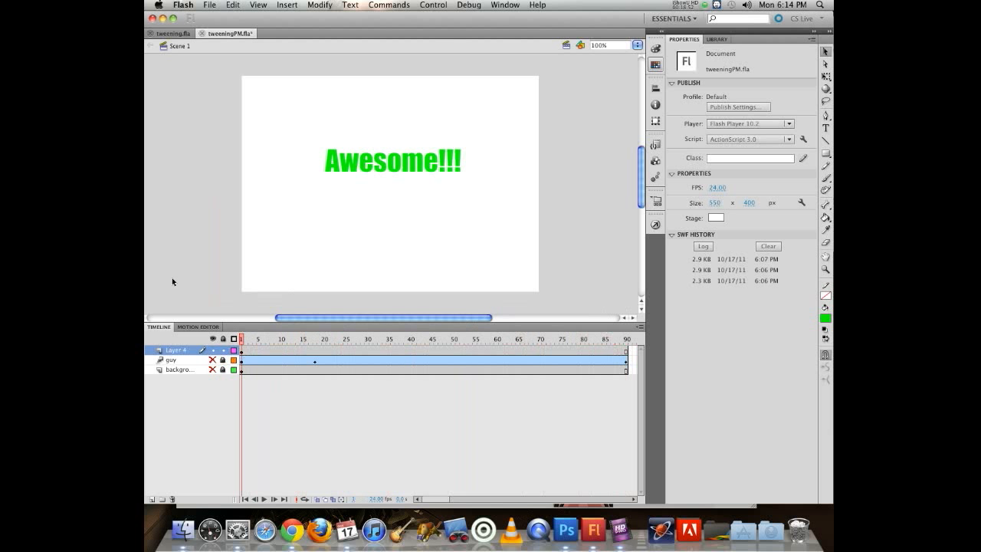
Step: Break the Awesome!!! text apart into individual letters, try breaking the letters into shapes, and undo that second break
{"action": "left_click", "coordinate": [354, 167]}
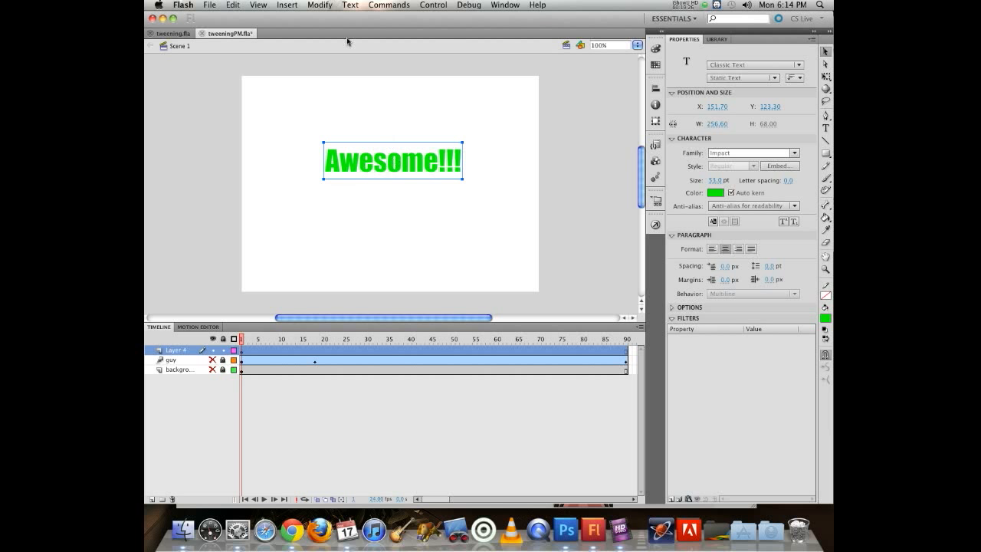
{"action": "left_click", "coordinate": [319, 7]}
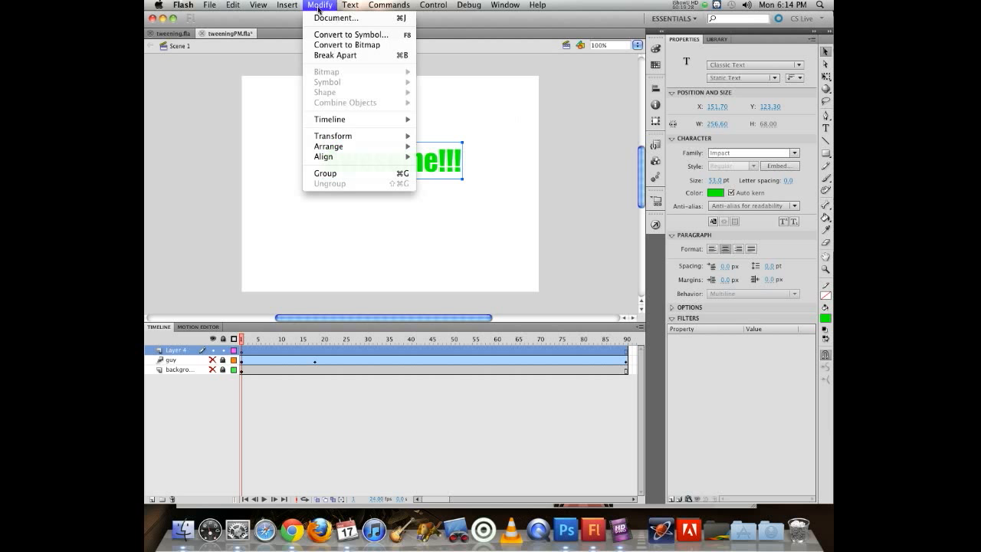
{"action": "left_click", "coordinate": [335, 55]}
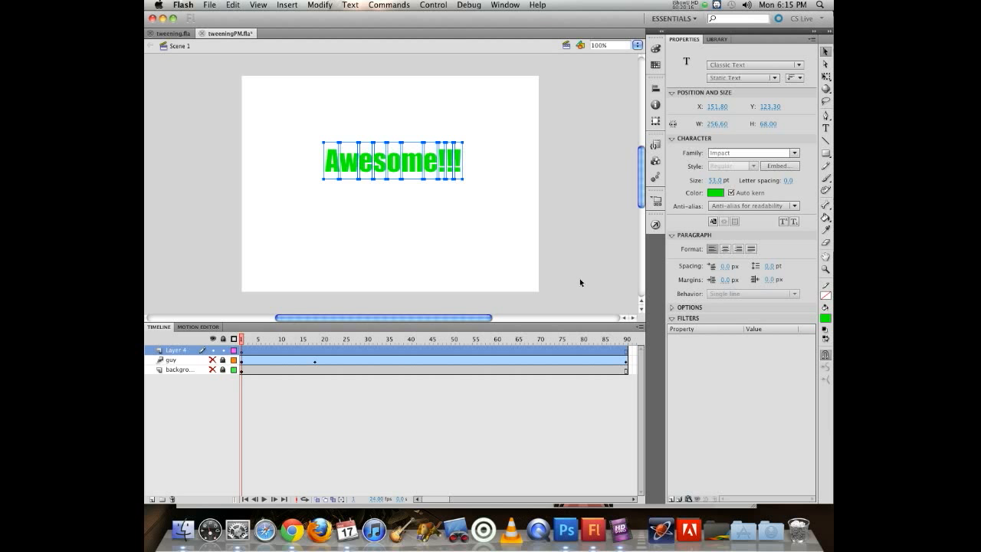
{"action": "key", "text": "super+b"}
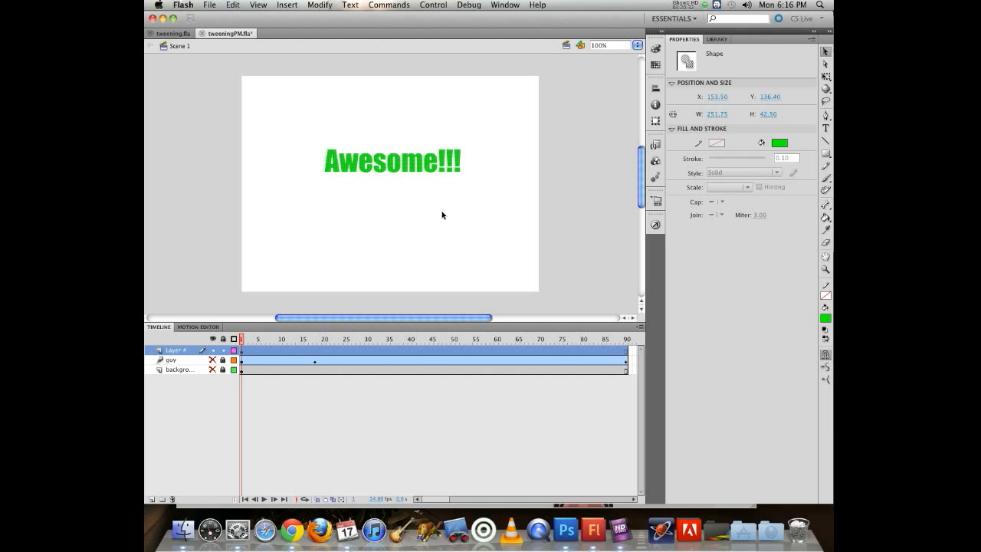
{"action": "key", "text": "super+z"}
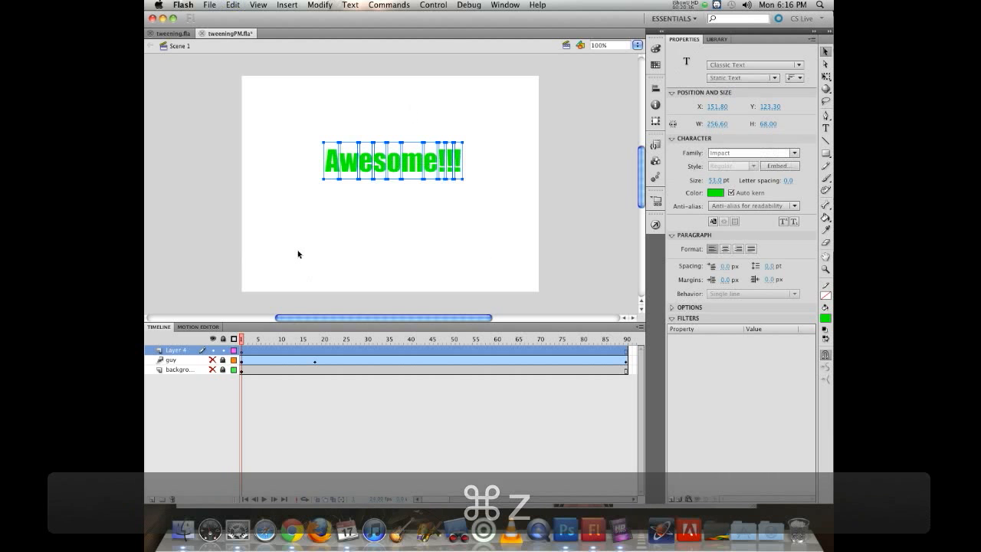
Step: Distribute the separated letters of Awesome!!! to individual layers
{"action": "right_click", "coordinate": [363, 167]}
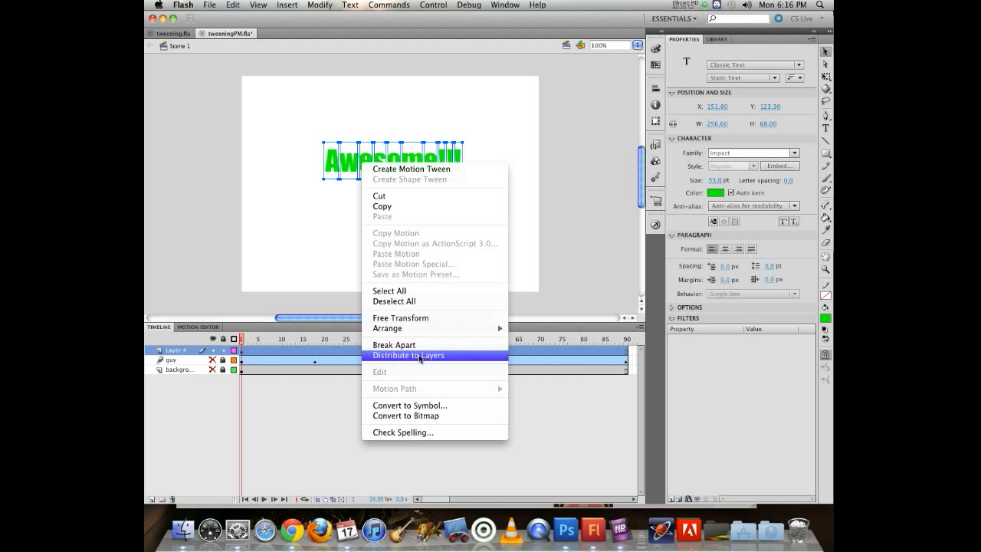
{"action": "left_click", "coordinate": [420, 358]}
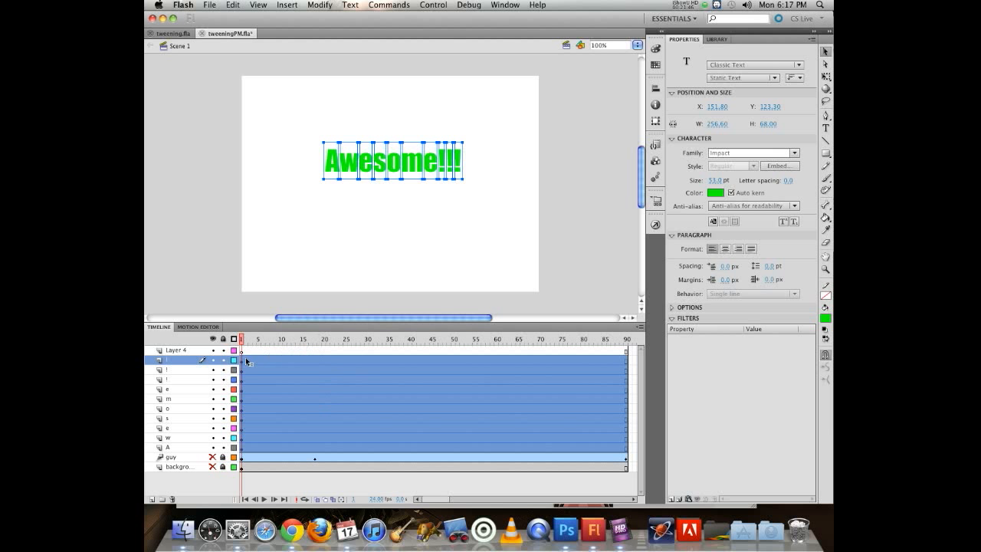
Step: Add a layer folder above the letter layers and name it "text sequence"
{"action": "left_click", "coordinate": [162, 500]}
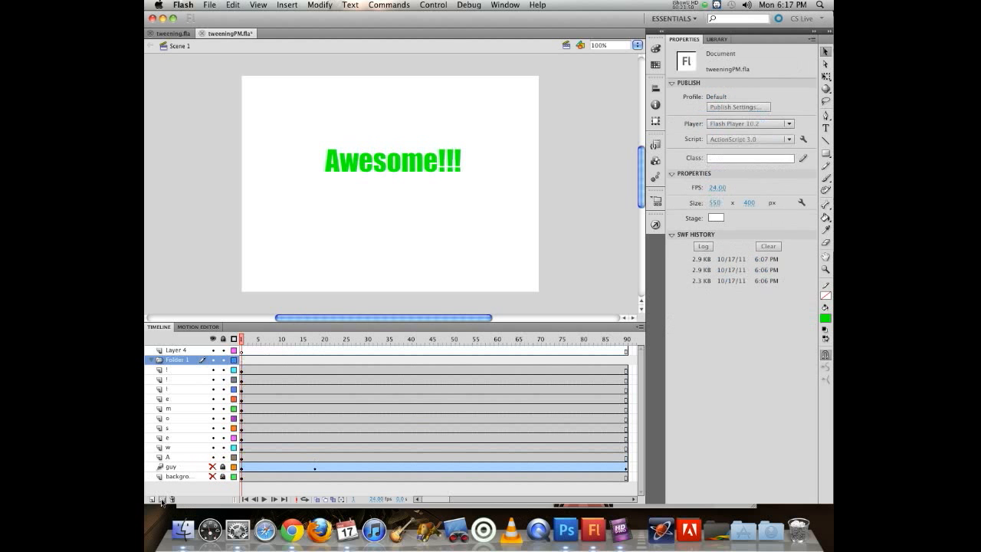
{"action": "double_click", "coordinate": [176, 361]}
{"action": "type", "text": "tes"}
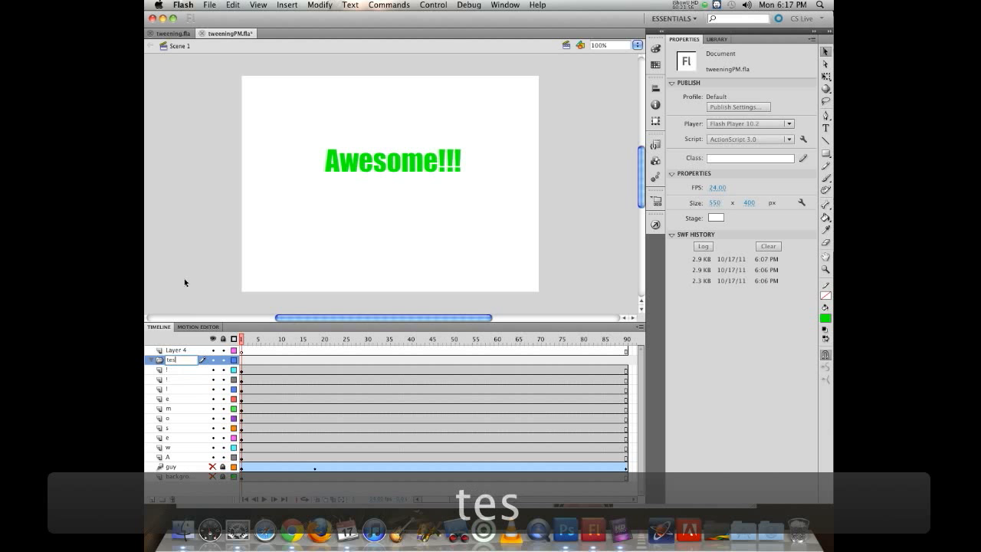
{"action": "key", "text": "BackSpace"}
{"action": "type", "text": "xt"}
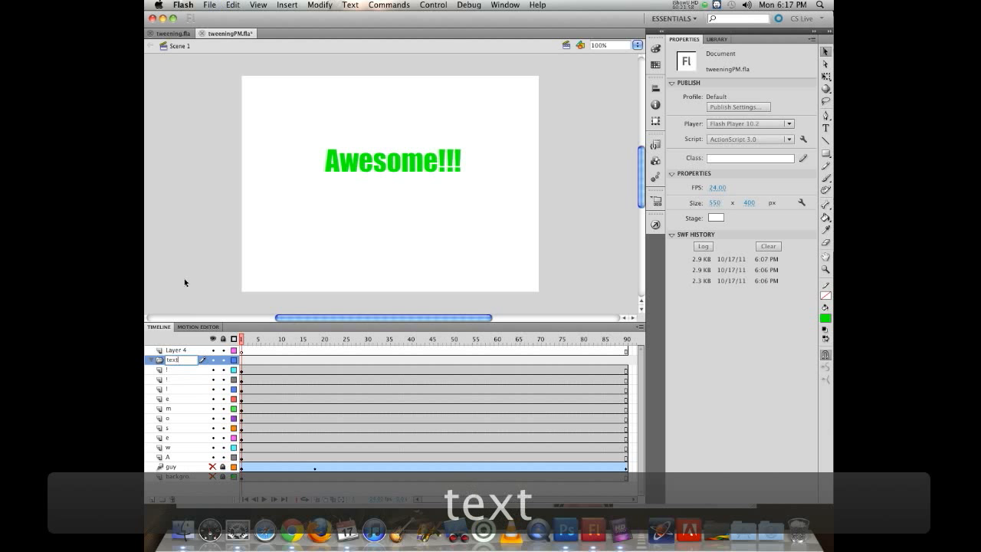
{"action": "type", "text": " seqq"}
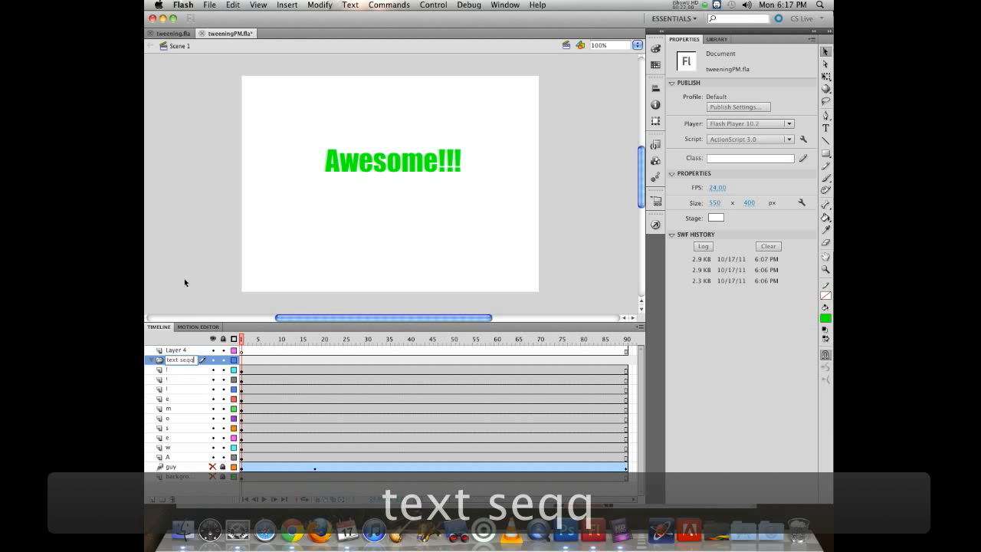
{"action": "key", "text": "BackSpace"}
{"action": "type", "text": "uenc"}
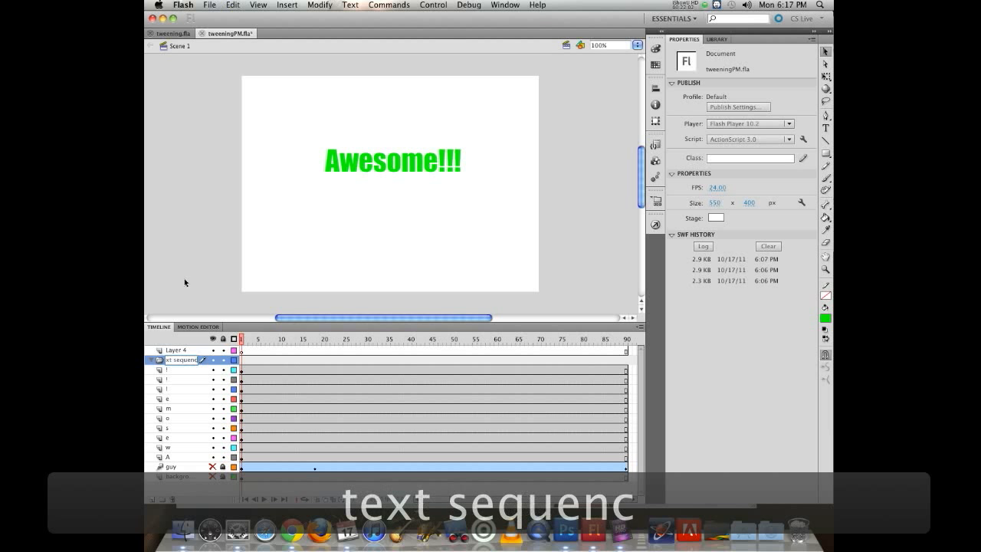
{"action": "type", "text": "e"}
{"action": "key", "text": "Return"}
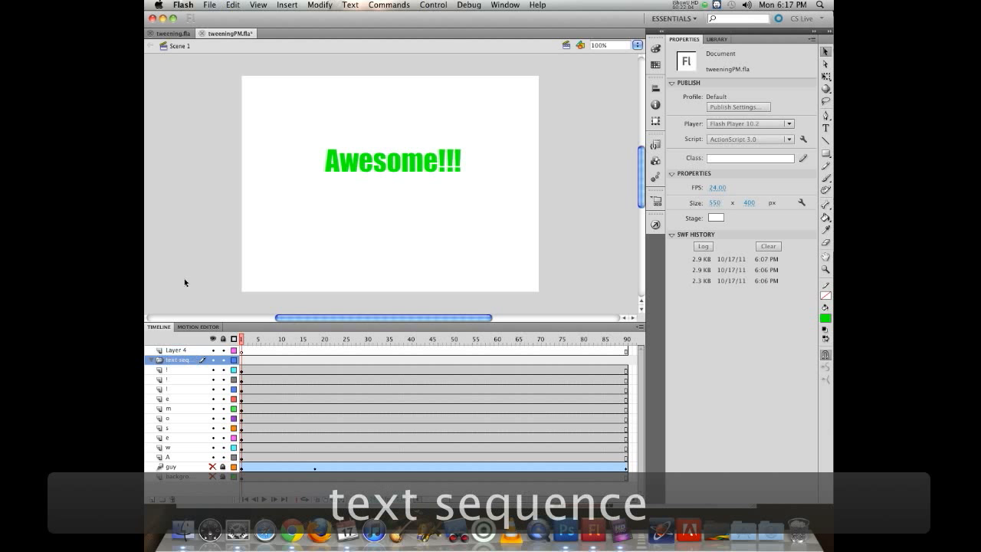
Step: Move all ten letter layers of Awesome!!! into the text sequence folder, then collapse and re-expand the folder
{"action": "left_click", "coordinate": [180, 369]}
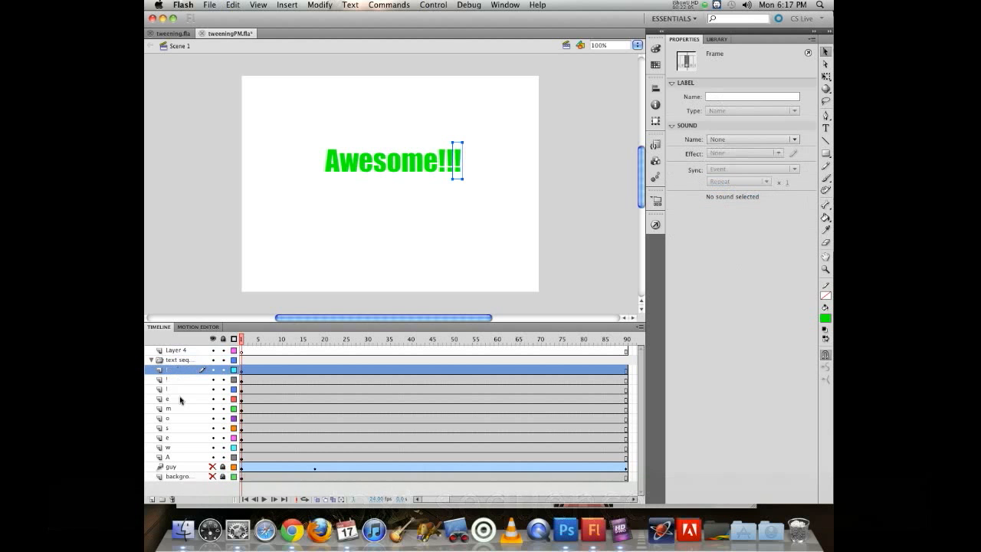
{"action": "left_click", "coordinate": [182, 459], "text": "shift"}
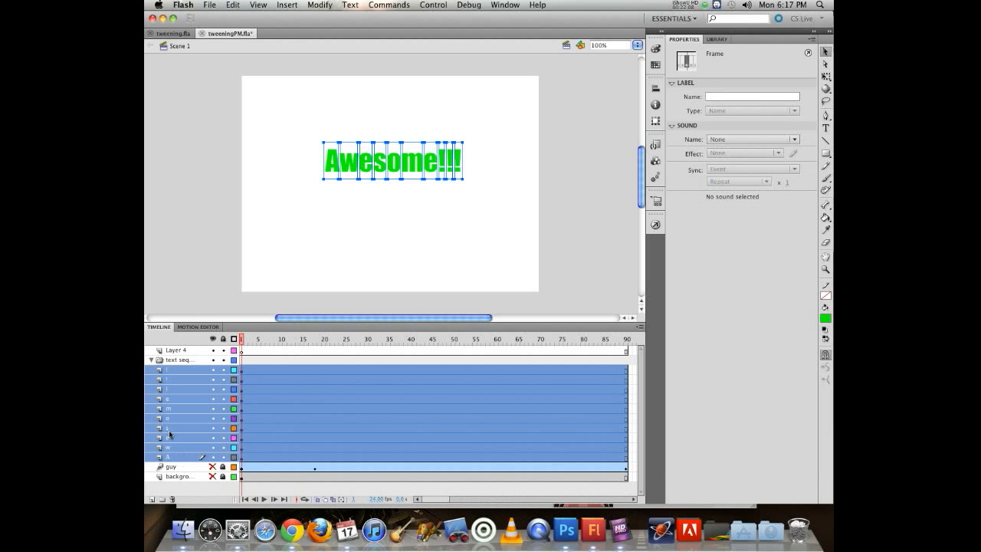
{"action": "left_click_drag", "start_coordinate": [178, 369], "coordinate": [181, 368]}
{"action": "left_click", "coordinate": [151, 360]}
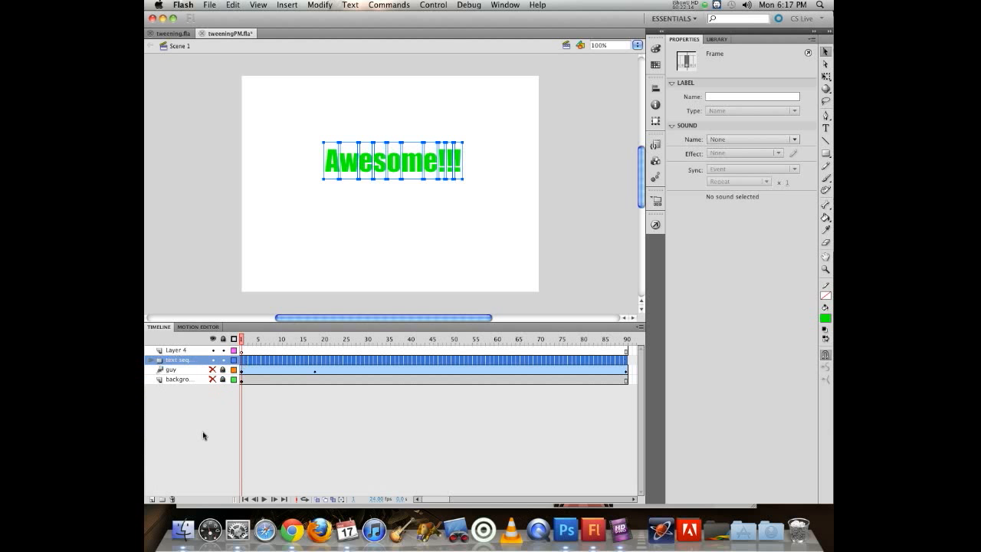
{"action": "left_click", "coordinate": [151, 359]}
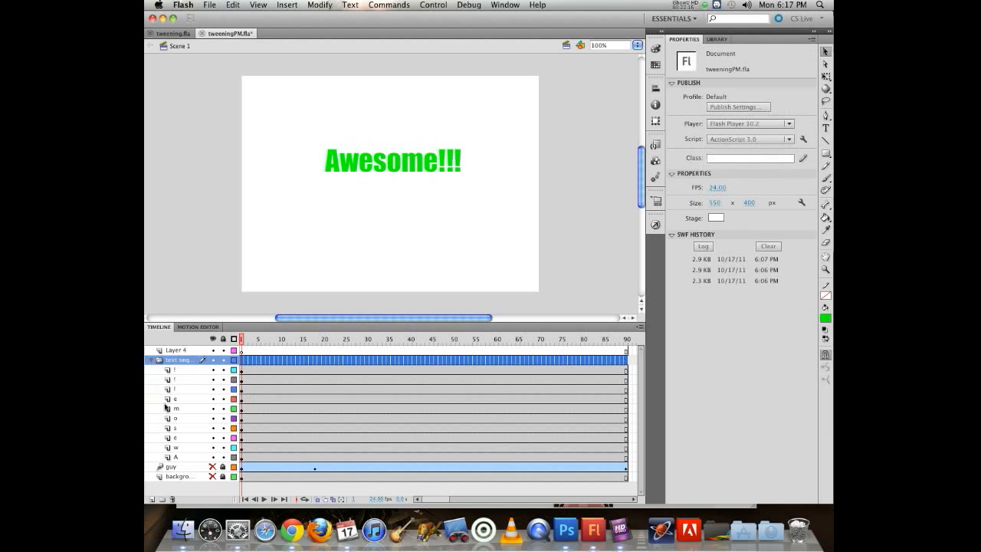
Step: Delete the empty Layer 4 above the text sequence folder, and collapse and re-expand the folder
{"action": "left_click", "coordinate": [251, 350]}
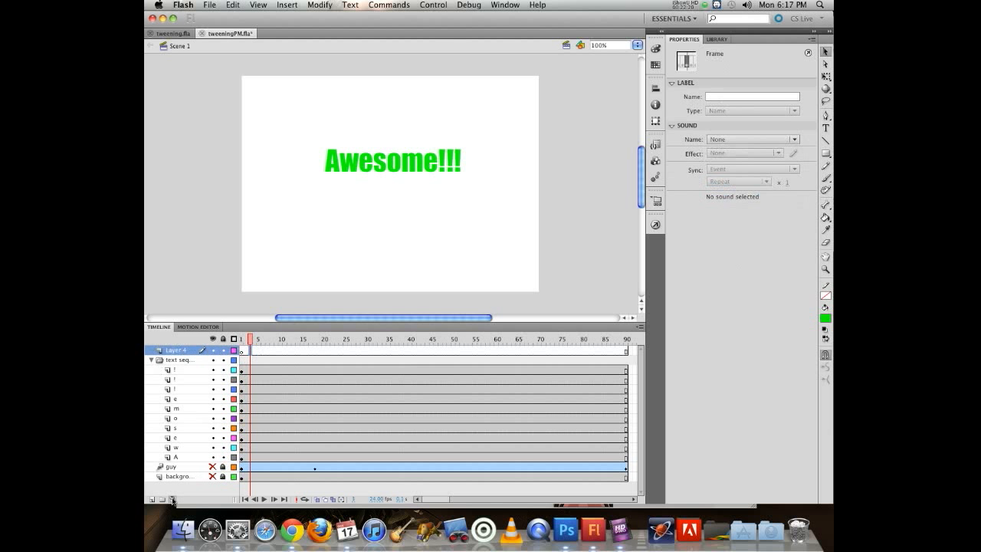
{"action": "left_click", "coordinate": [172, 499]}
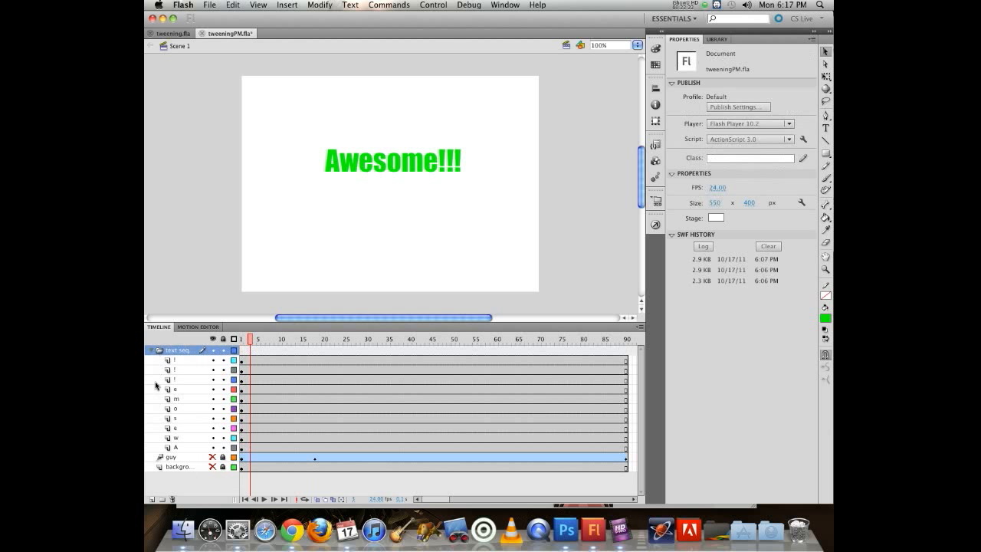
{"action": "left_click", "coordinate": [151, 351]}
{"action": "left_click", "coordinate": [151, 351]}
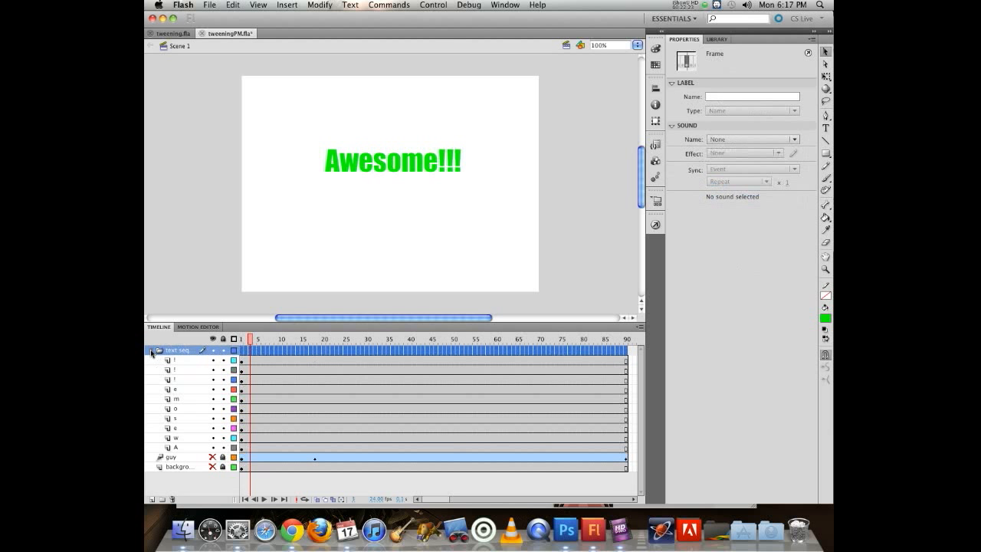
Step: Create a motion tween on the topmost exclamation mark layer in the text sequence folder
{"action": "left_click", "coordinate": [264, 343]}
{"action": "left_click", "coordinate": [258, 361]}
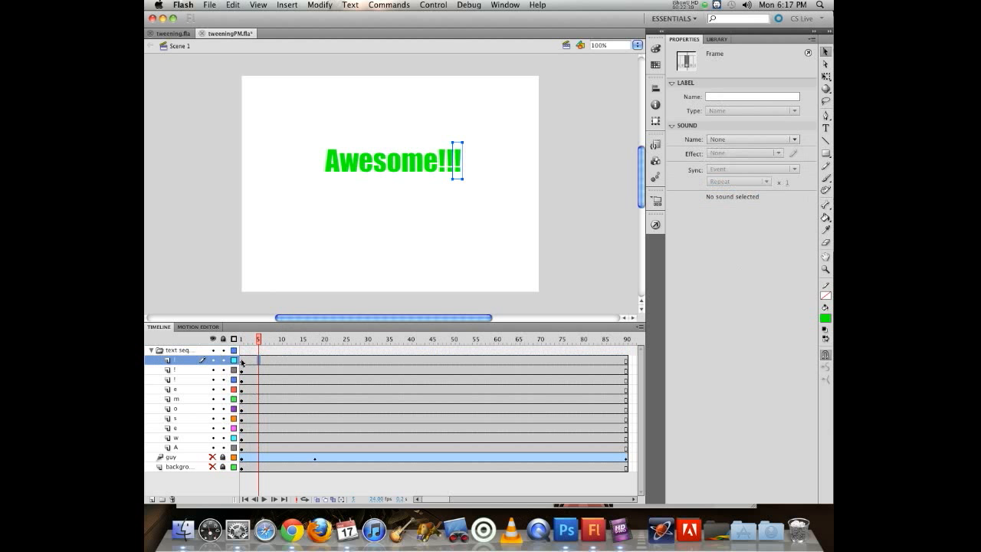
{"action": "left_click", "coordinate": [243, 361]}
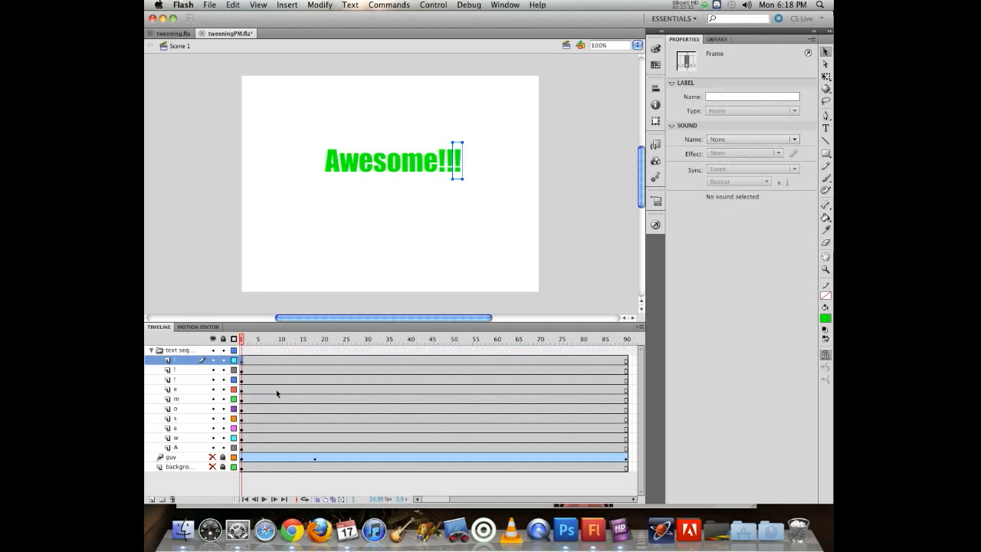
{"action": "left_click", "coordinate": [244, 449]}
{"action": "key", "text": "super+a"}
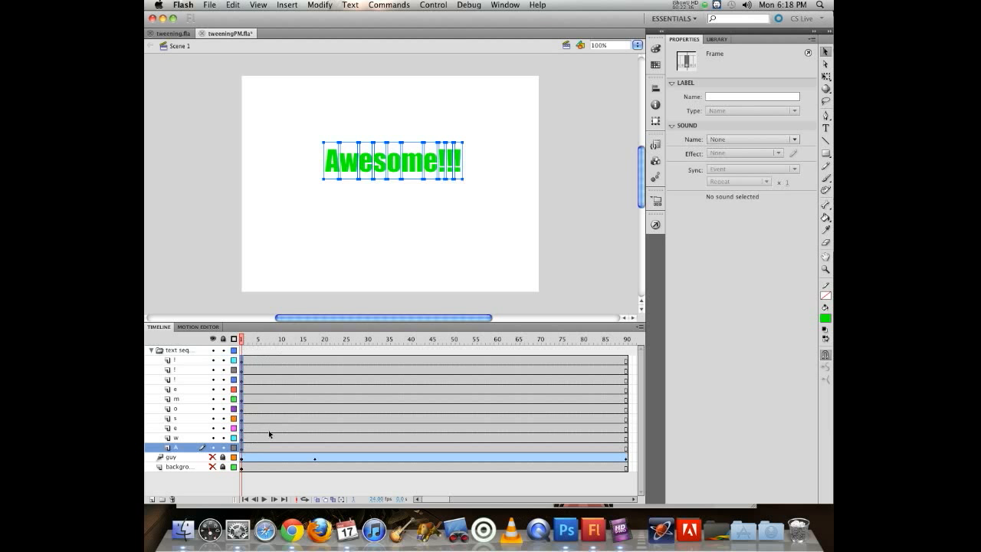
{"action": "right_click", "coordinate": [250, 360]}
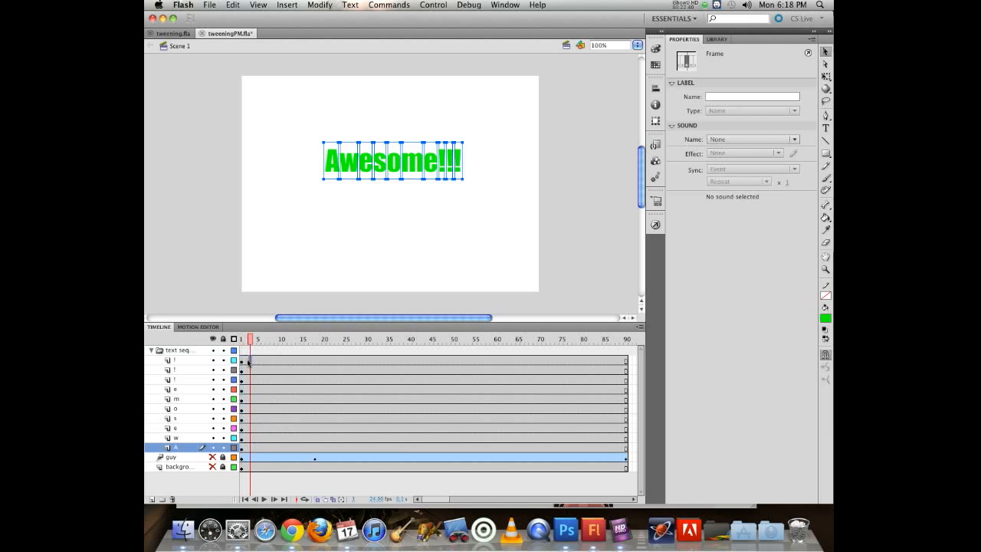
{"action": "left_click", "coordinate": [256, 365]}
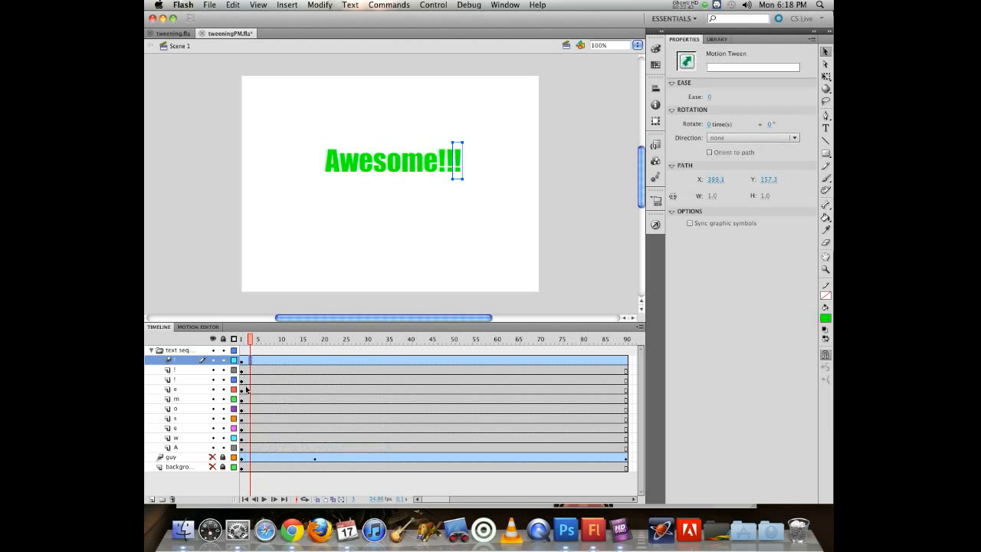
Step: Select frames across the nine remaining letter layers, from A up to the second exclamation mark, and apply a motion tween to all of them
{"action": "left_click", "coordinate": [247, 448]}
{"action": "left_click", "coordinate": [246, 450]}
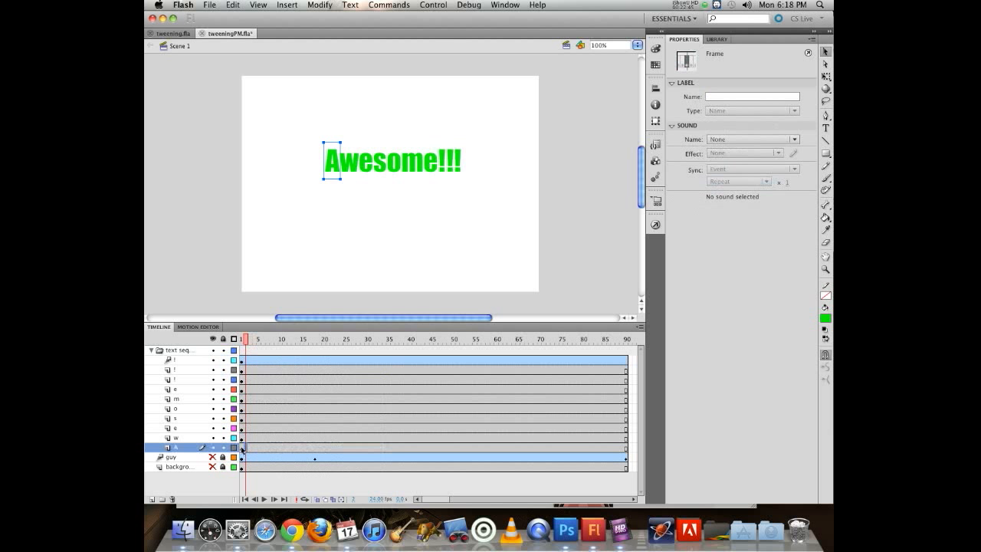
{"action": "left_click", "coordinate": [248, 374], "text": "shift"}
{"action": "left_click", "coordinate": [319, 5]}
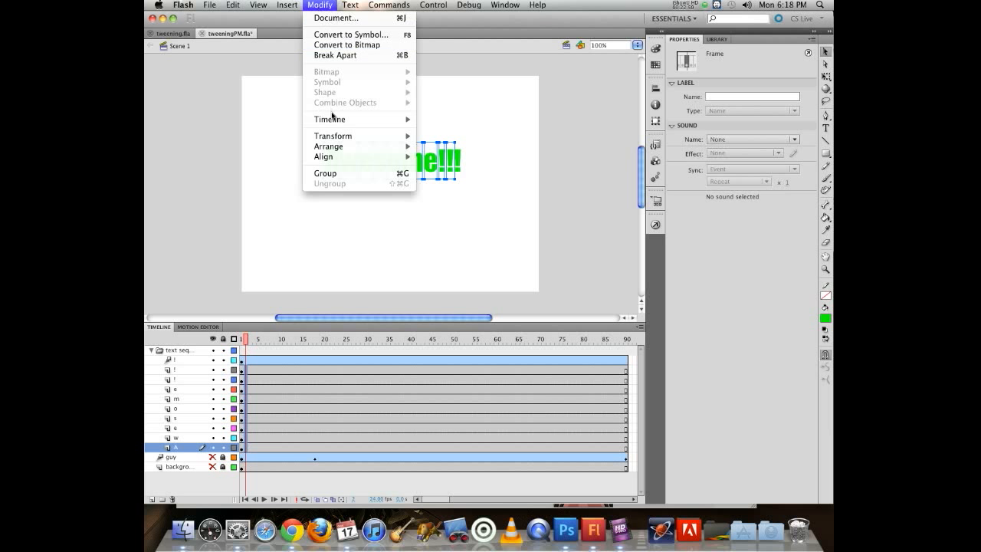
{"action": "mouse_move", "coordinate": [331, 121]}
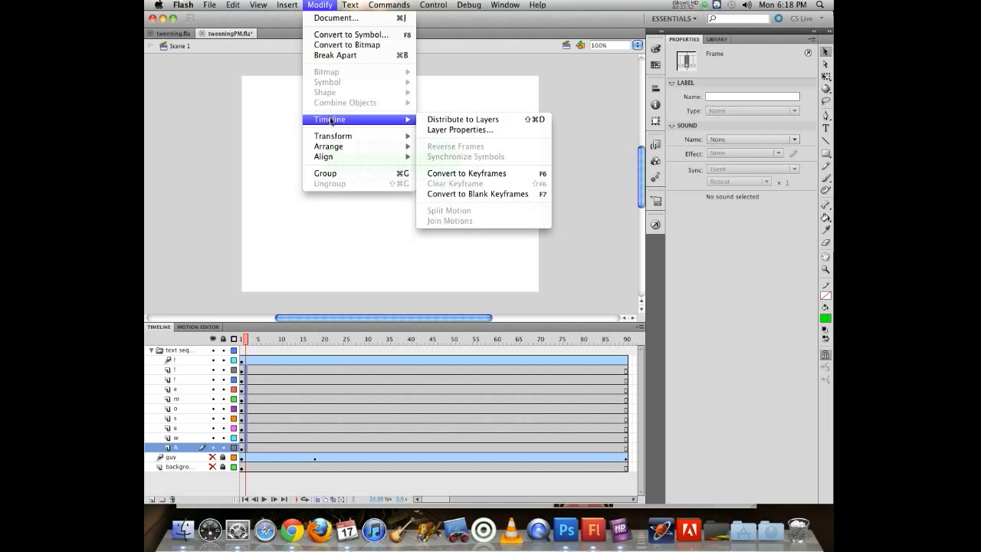
{"action": "mouse_move", "coordinate": [288, 6]}
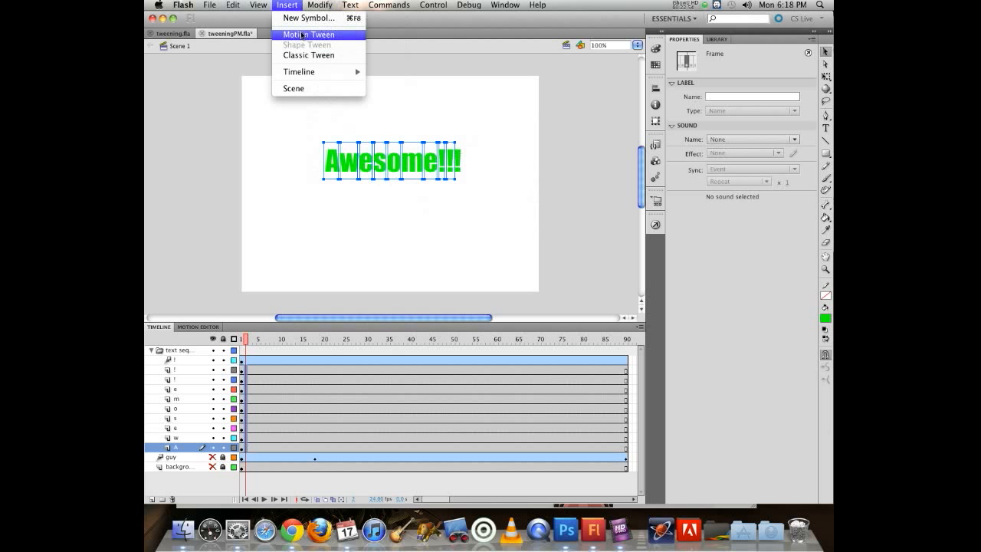
{"action": "left_click", "coordinate": [302, 36]}
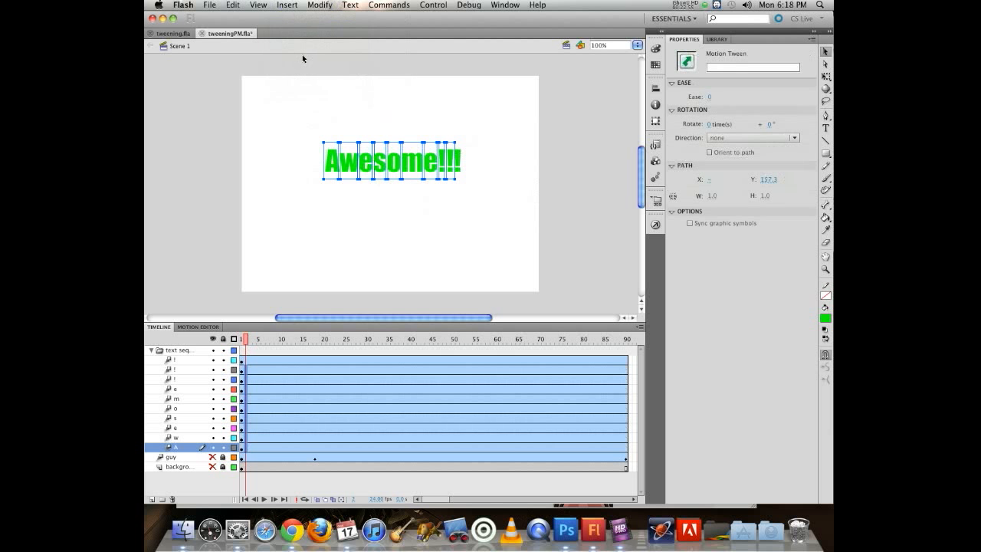
{"action": "left_click", "coordinate": [289, 6]}
{"action": "left_click", "coordinate": [289, 7]}
Step: At frame 90, move the A past the stage's upper-right corner, w off its left edge, the first e below it and s above it
{"action": "left_click", "coordinate": [270, 379]}
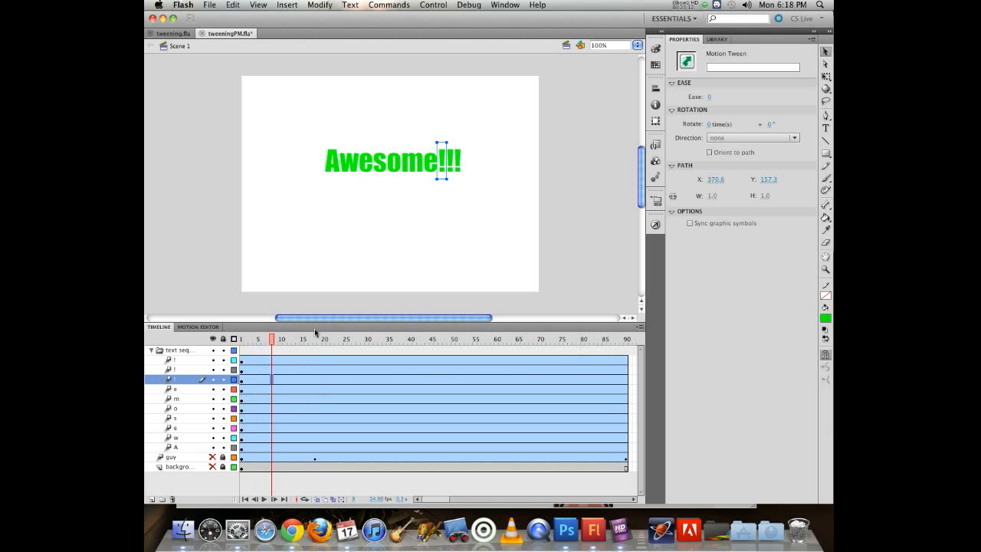
{"action": "left_click_drag", "start_coordinate": [272, 342], "coordinate": [435, 349]}
{"action": "left_click", "coordinate": [435, 349]}
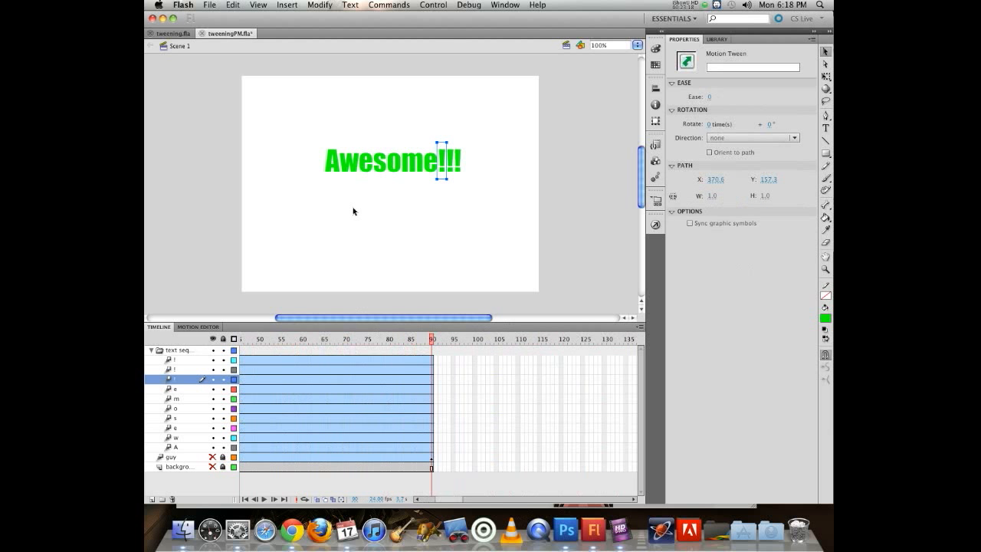
{"action": "left_click", "coordinate": [325, 178]}
{"action": "left_click_drag", "start_coordinate": [334, 164], "coordinate": [559, 79]}
{"action": "left_click_drag", "start_coordinate": [349, 163], "coordinate": [212, 121]}
{"action": "left_click_drag", "start_coordinate": [367, 171], "coordinate": [279, 305]}
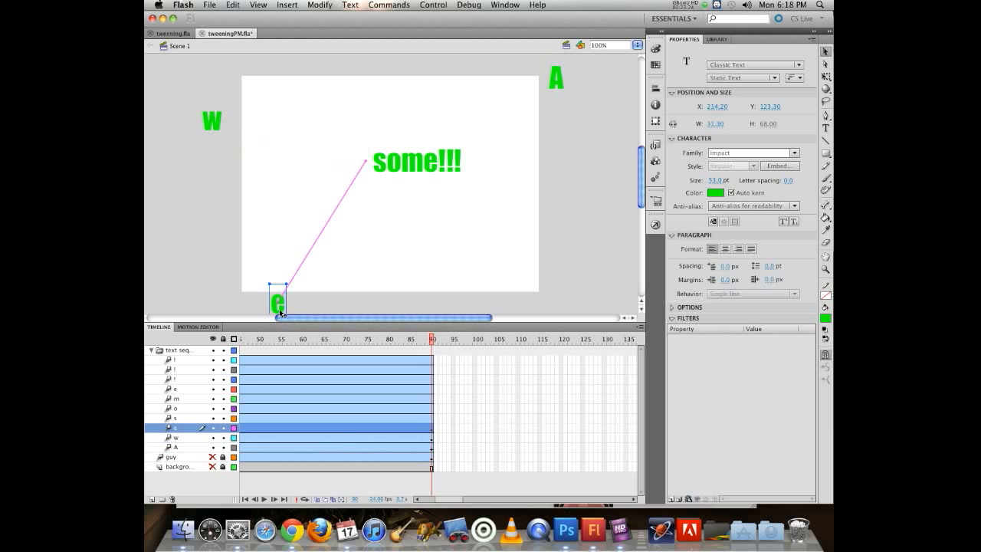
{"action": "left_click", "coordinate": [381, 158]}
{"action": "left_click_drag", "start_coordinate": [381, 158], "coordinate": [349, 68]}
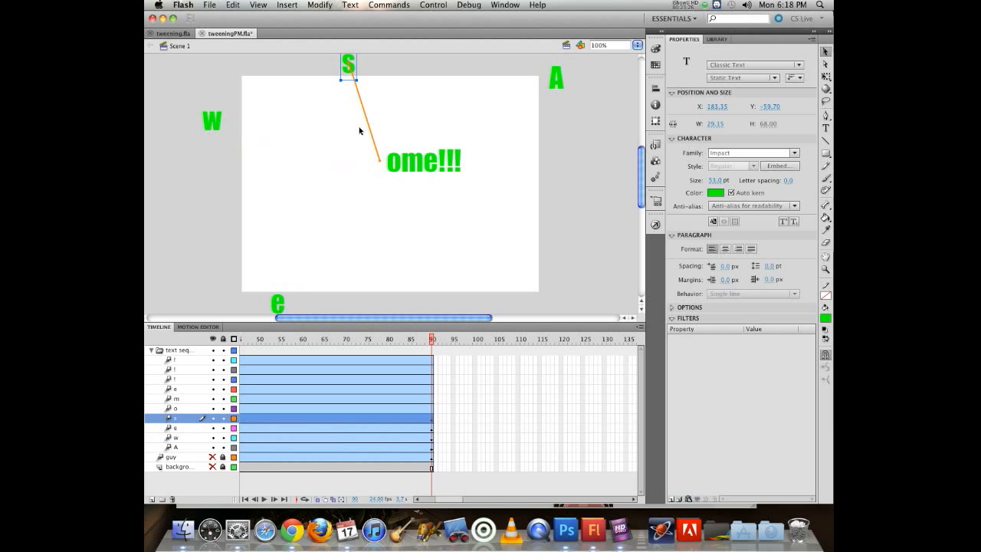
Step: Move the o, m, second e and three exclamation marks off different sides of the stage at frame 90, and play the animation from the start
{"action": "left_click_drag", "start_coordinate": [397, 163], "coordinate": [473, 309]}
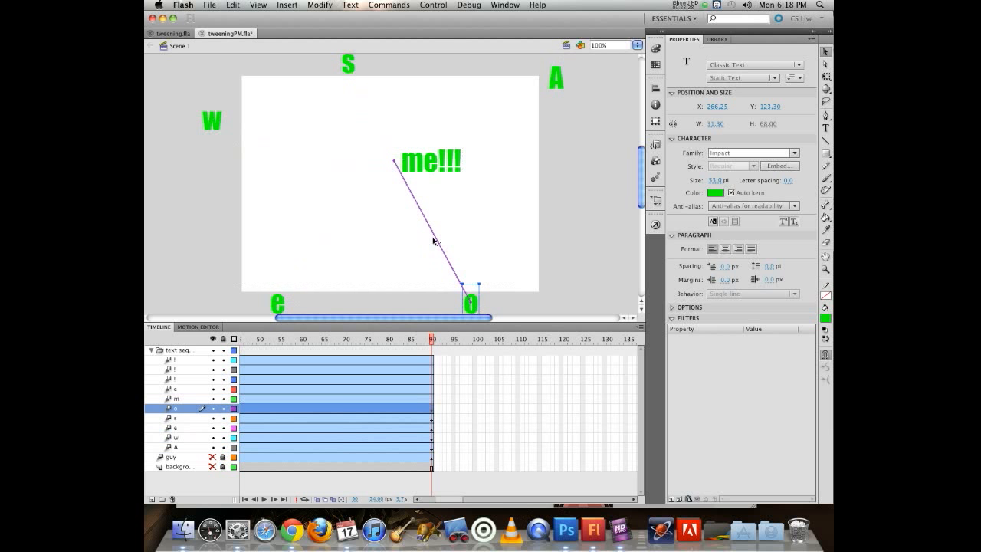
{"action": "left_click_drag", "start_coordinate": [409, 164], "coordinate": [456, 191]}
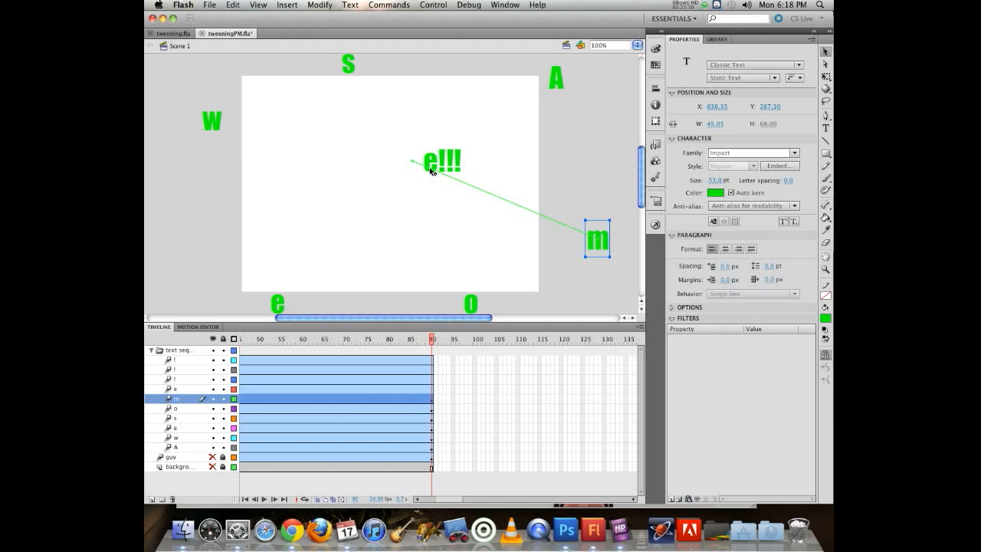
{"action": "left_click_drag", "start_coordinate": [432, 170], "coordinate": [228, 214]}
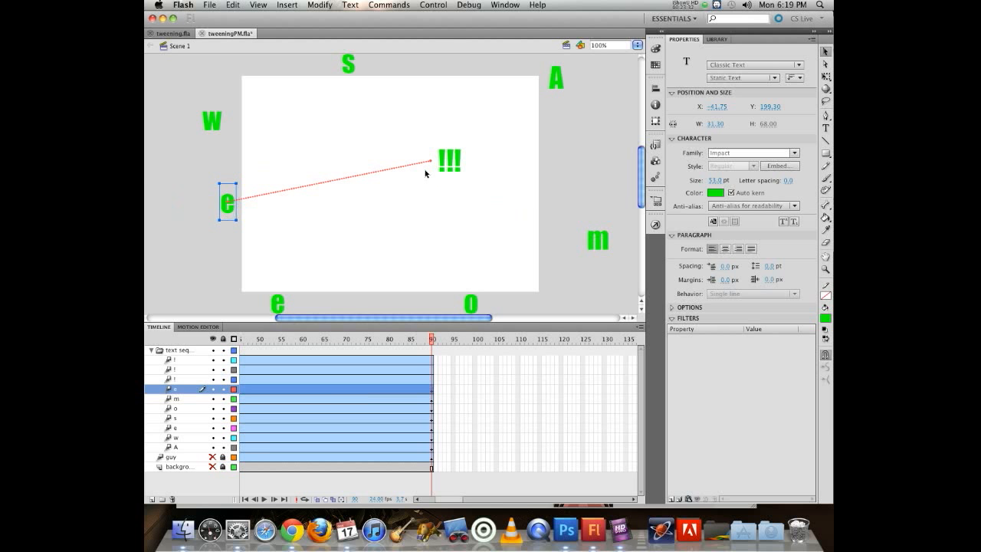
{"action": "left_click_drag", "start_coordinate": [443, 163], "coordinate": [400, 306]}
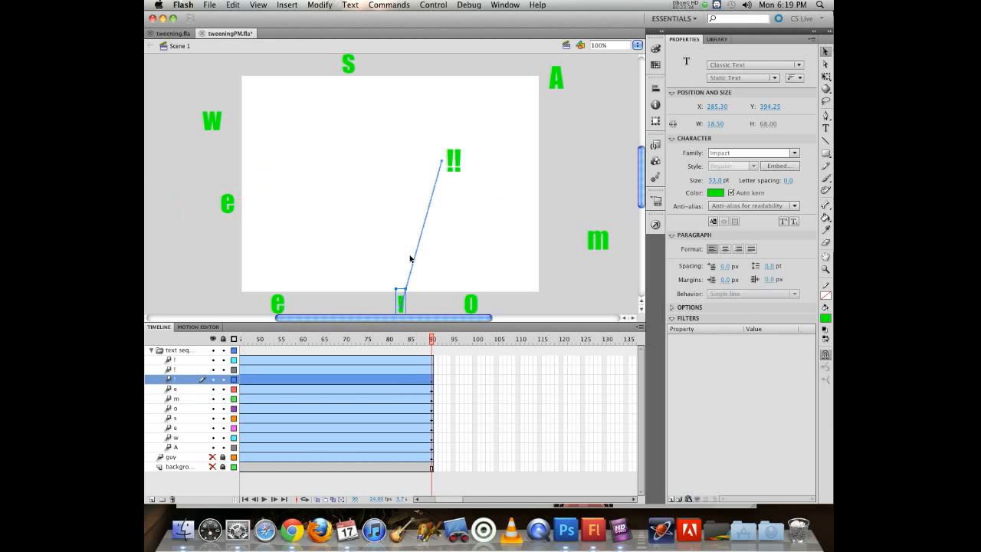
{"action": "left_click_drag", "start_coordinate": [451, 161], "coordinate": [303, 66]}
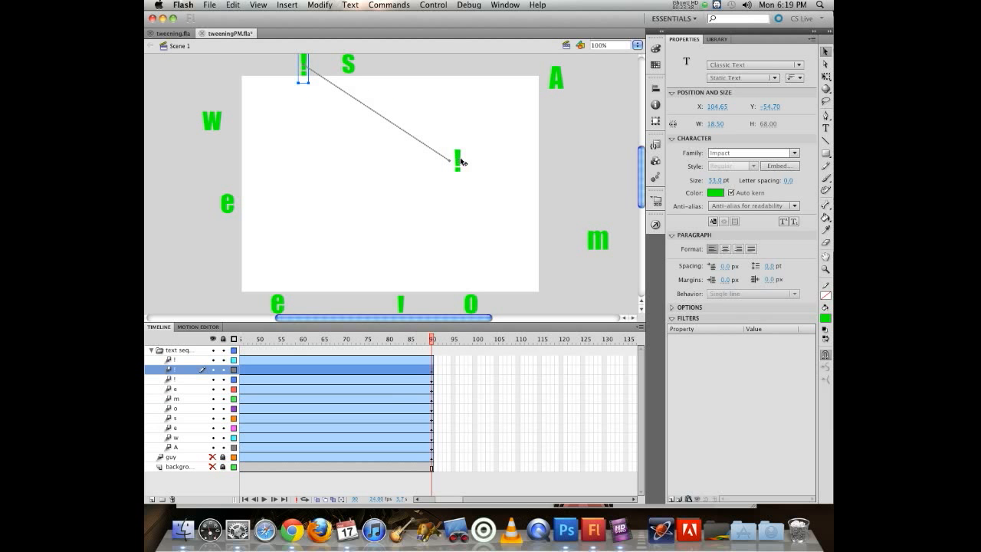
{"action": "left_click_drag", "start_coordinate": [459, 161], "coordinate": [553, 182]}
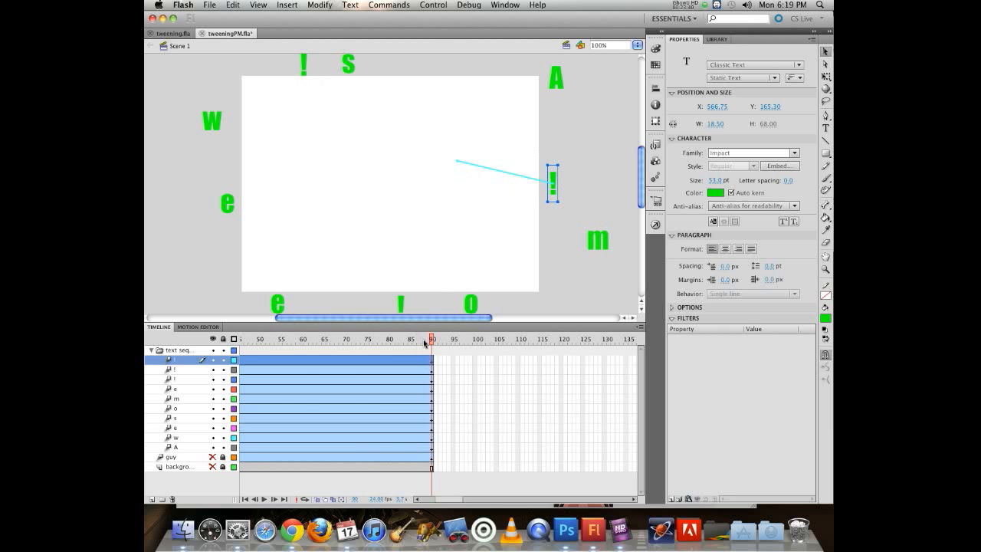
{"action": "left_click_drag", "start_coordinate": [428, 340], "coordinate": [242, 340]}
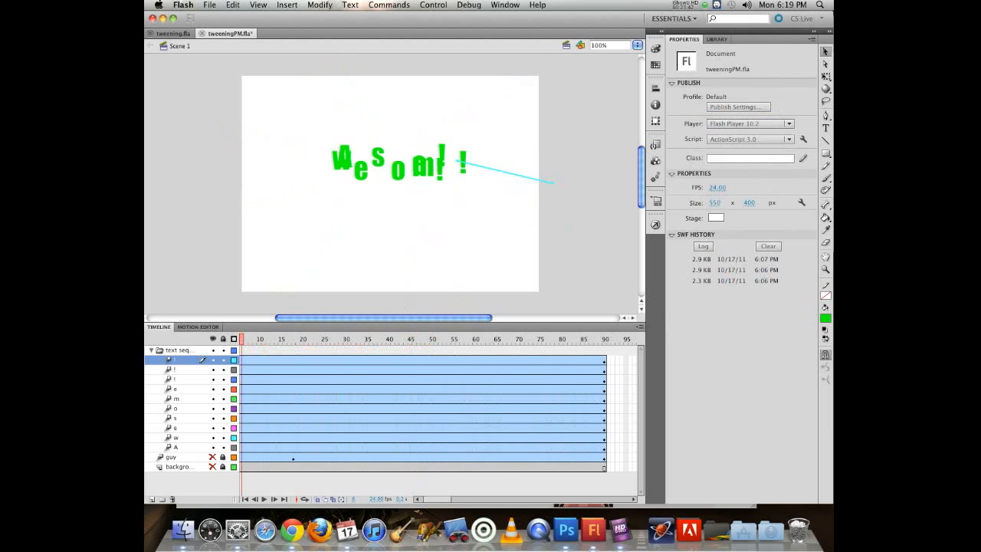
{"action": "key", "text": "Return"}
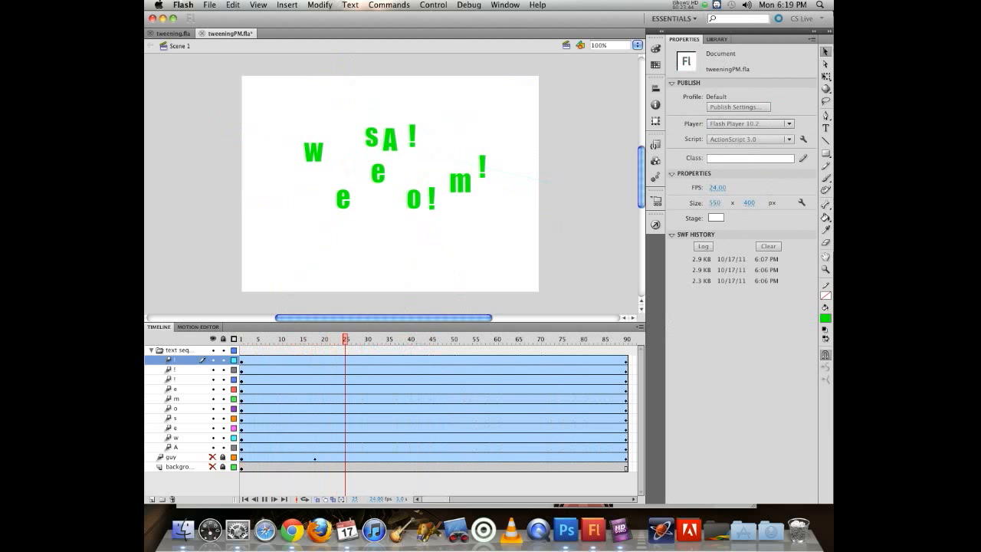
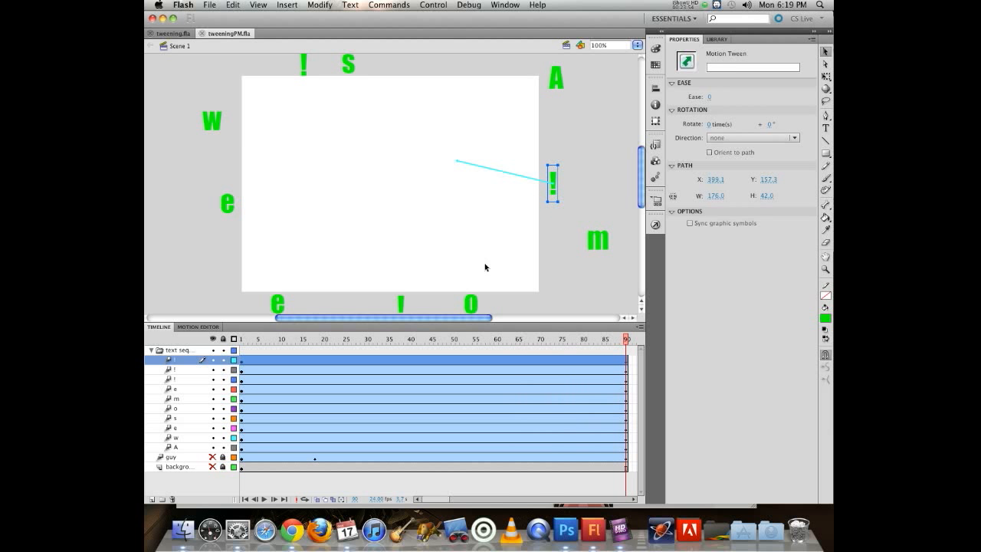
Step: Try to select the tween spans of all ten letter layers together at their frame 90 ends
{"action": "left_click", "coordinate": [631, 360]}
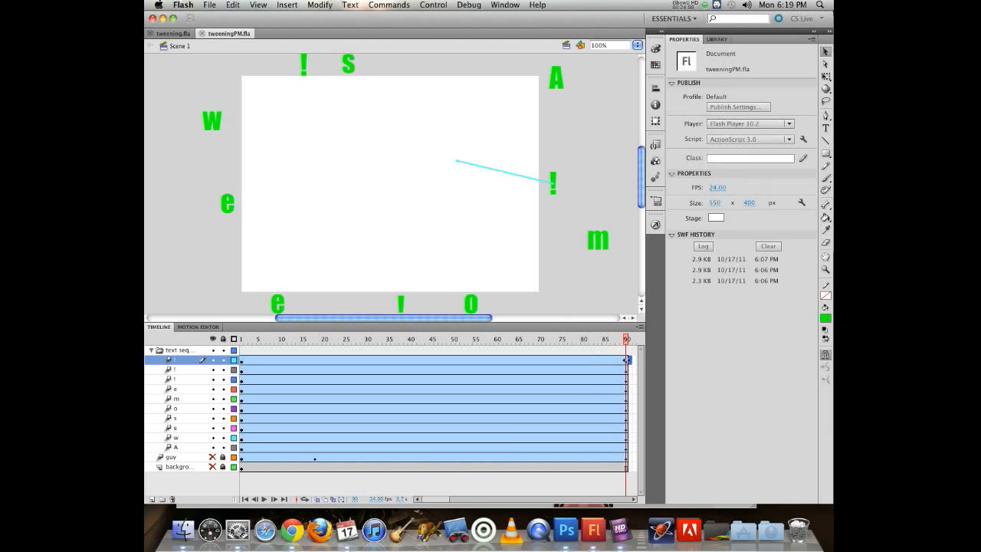
{"action": "left_click", "coordinate": [625, 360]}
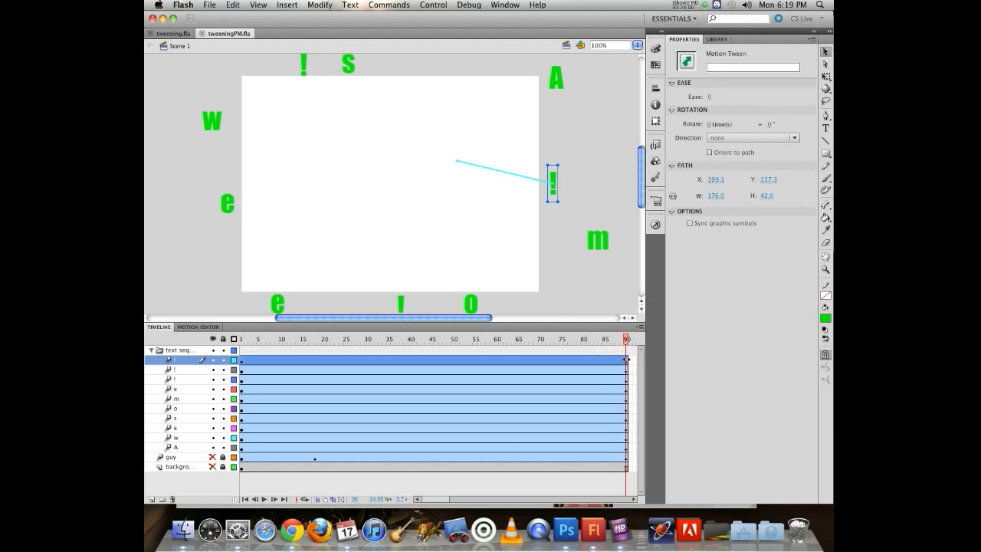
{"action": "left_click", "coordinate": [624, 448]}
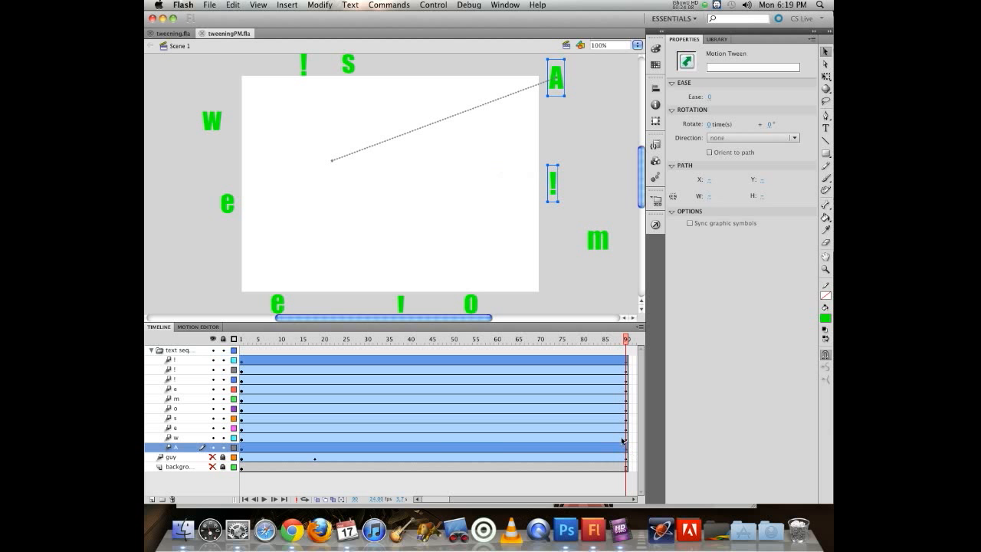
{"action": "left_click", "coordinate": [625, 438], "text": "shift"}
{"action": "left_click", "coordinate": [624, 428], "text": "shift"}
{"action": "left_click", "coordinate": [623, 418], "text": "shift"}
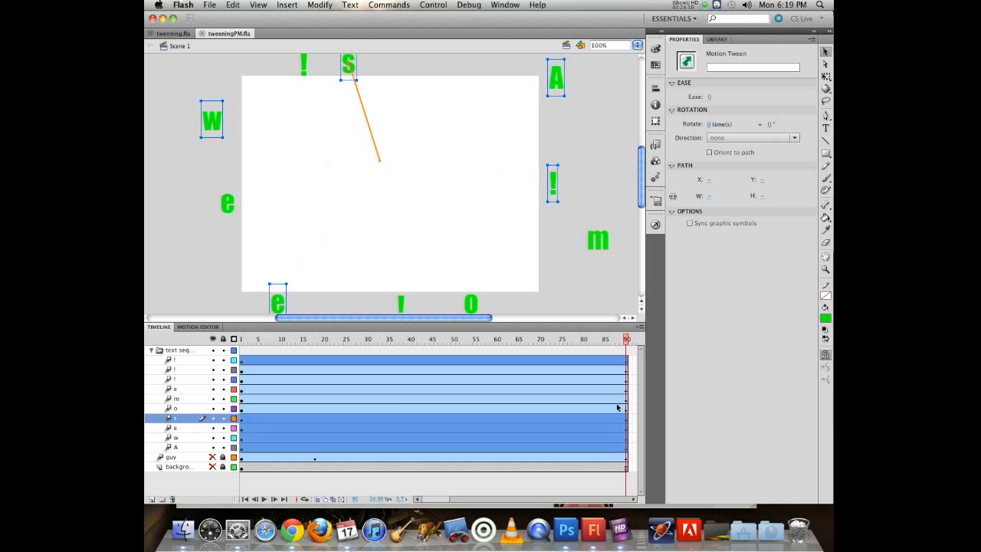
{"action": "left_click", "coordinate": [621, 408], "text": "shift"}
{"action": "left_click", "coordinate": [623, 398], "text": "shift"}
{"action": "left_click", "coordinate": [622, 388], "text": "shift"}
{"action": "left_click", "coordinate": [623, 379], "text": "shift"}
{"action": "left_click", "coordinate": [624, 368], "text": "shift"}
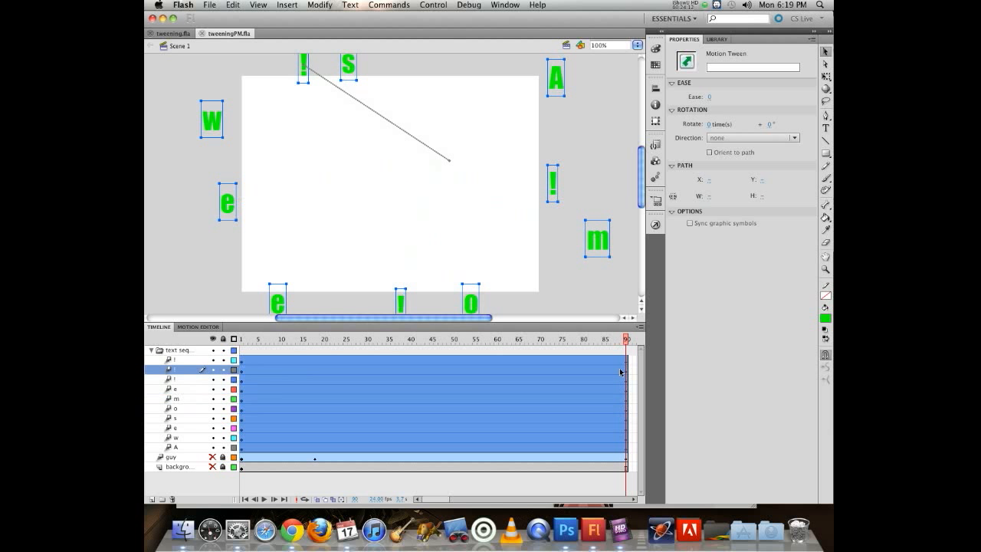
Step: Shorten the motion tweens of the three exclamation marks, the second e and the m to end at frame 26
{"action": "left_click_drag", "start_coordinate": [626, 371], "coordinate": [349, 356]}
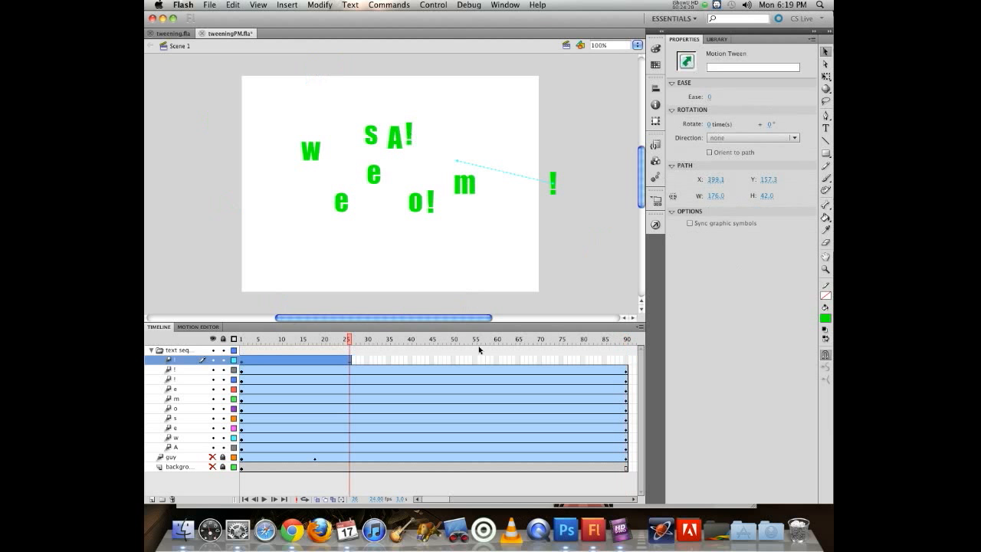
{"action": "left_click_drag", "start_coordinate": [627, 371], "coordinate": [350, 369]}
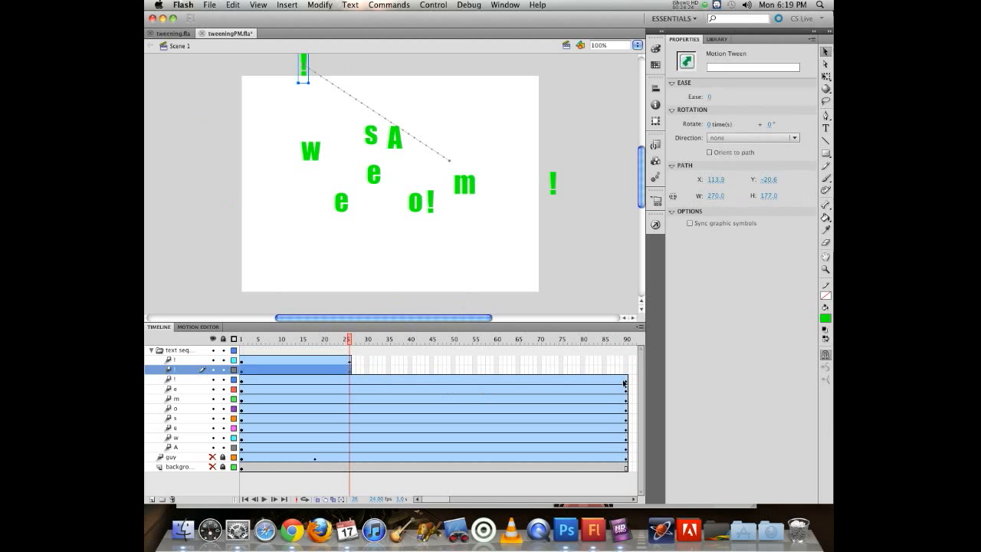
{"action": "left_click_drag", "start_coordinate": [627, 379], "coordinate": [350, 379]}
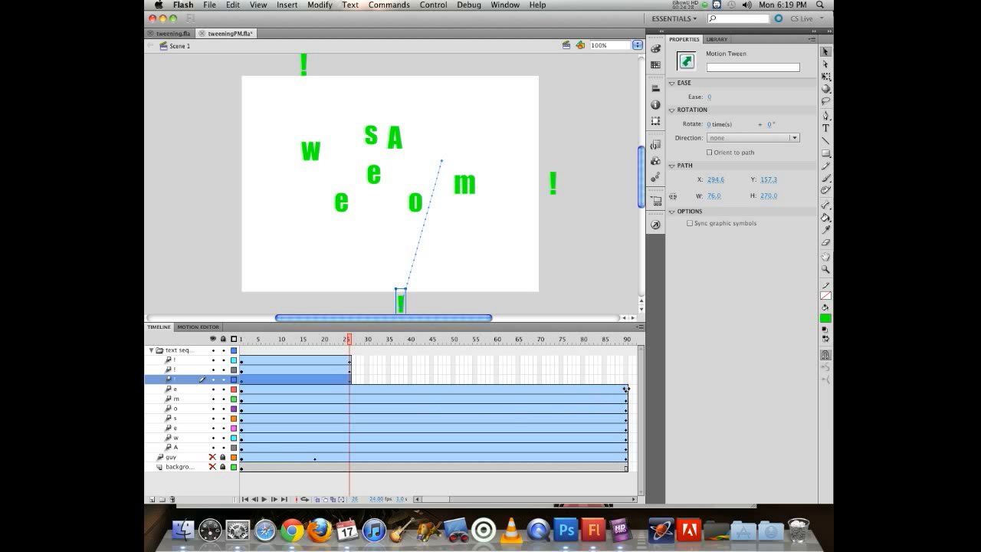
{"action": "left_click_drag", "start_coordinate": [626, 389], "coordinate": [351, 391]}
{"action": "left_click", "coordinate": [349, 400]}
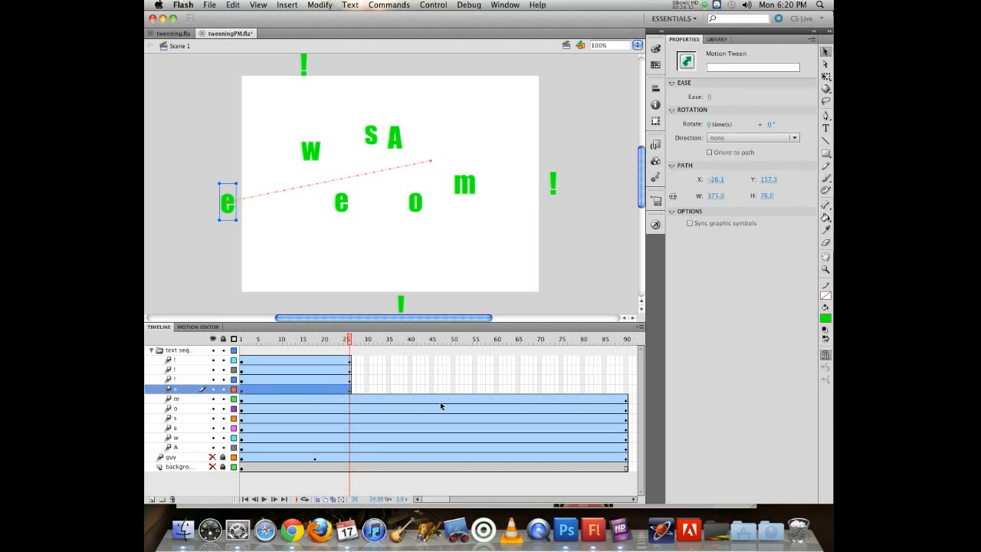
{"action": "left_click_drag", "start_coordinate": [627, 400], "coordinate": [350, 399]}
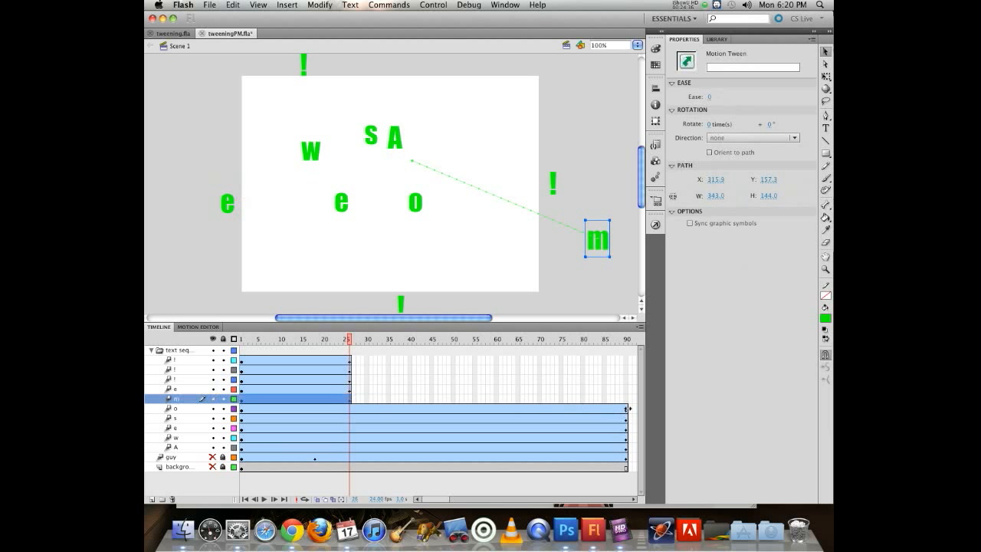
Step: Shorten the motion tweens of the o, s, first e, w and A to end at frame 26
{"action": "left_click_drag", "start_coordinate": [625, 408], "coordinate": [350, 402]}
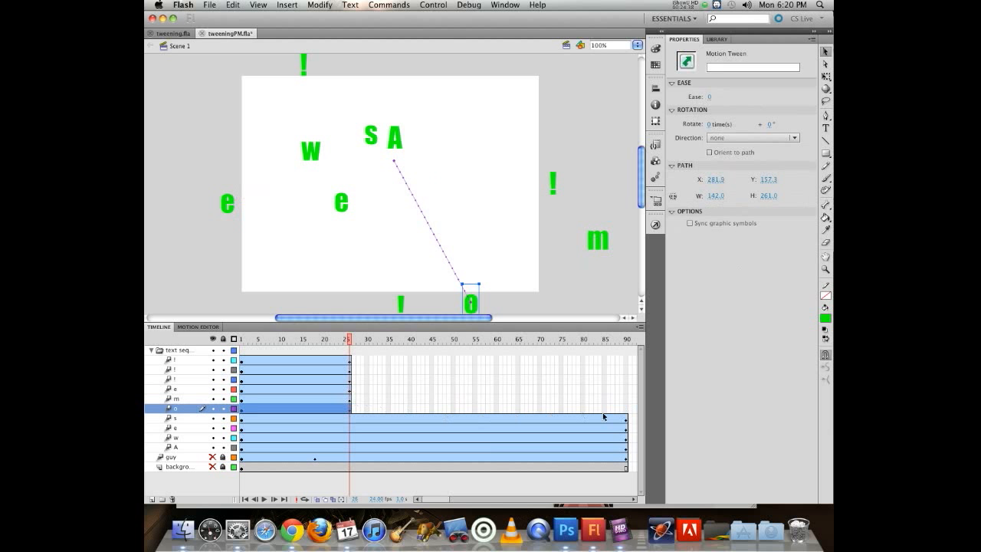
{"action": "left_click_drag", "start_coordinate": [627, 419], "coordinate": [350, 419]}
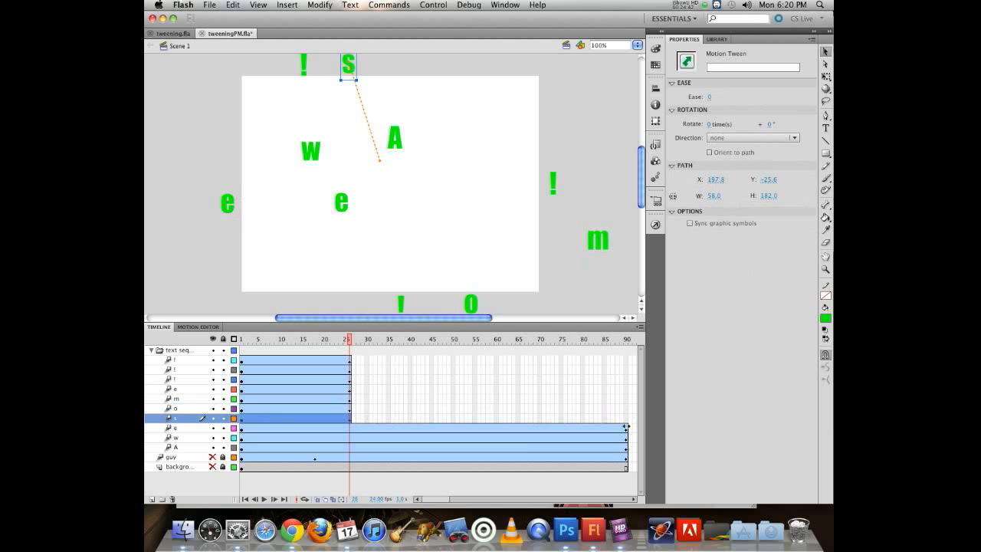
{"action": "left_click_drag", "start_coordinate": [626, 427], "coordinate": [349, 428]}
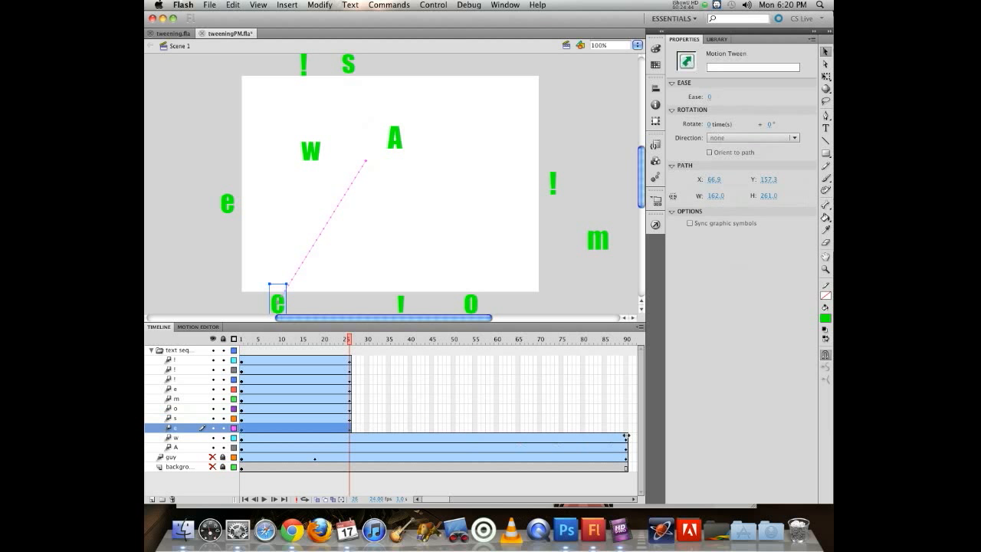
{"action": "left_click_drag", "start_coordinate": [626, 435], "coordinate": [354, 442]}
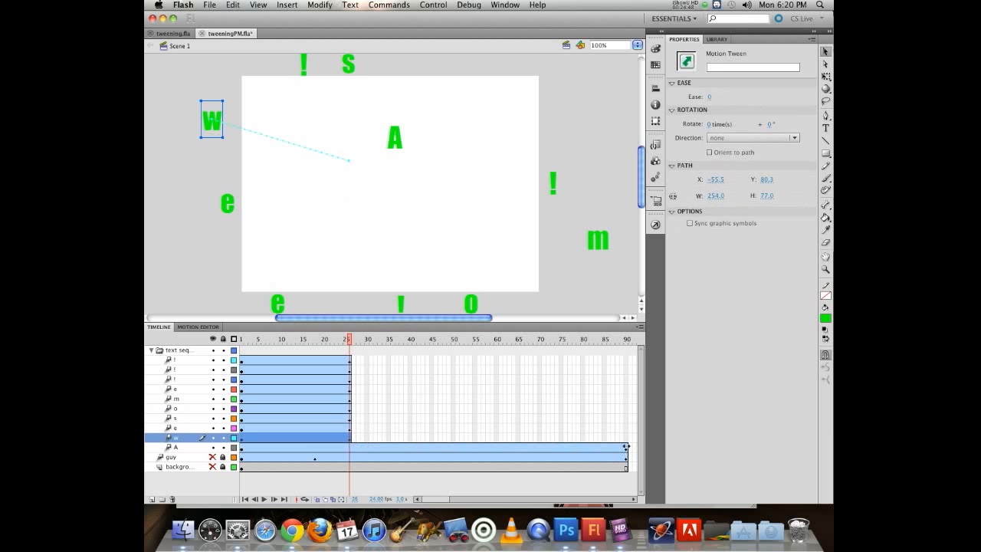
{"action": "left_click_drag", "start_coordinate": [627, 446], "coordinate": [353, 448]}
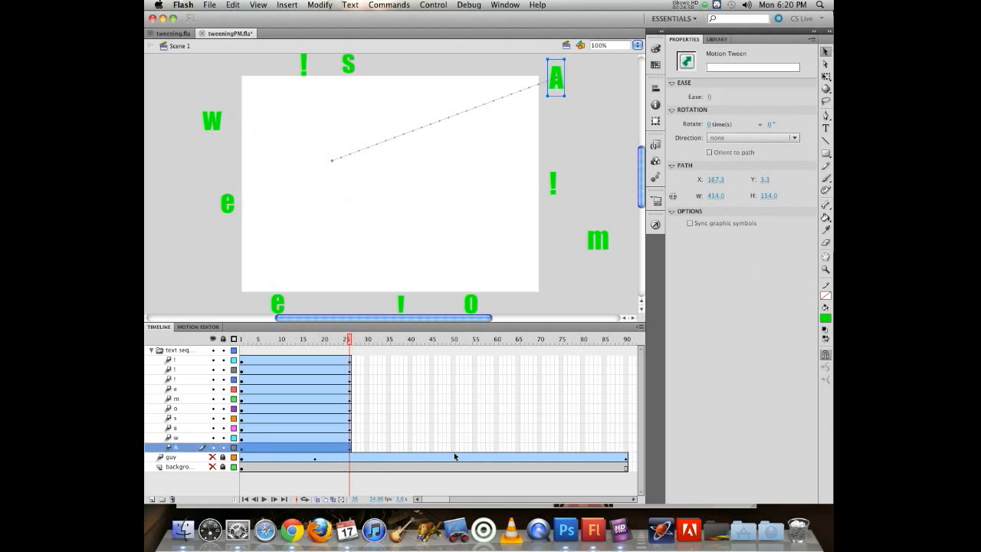
Step: Play the letter animation twice from the first frame to check its faster timing
{"action": "left_click_drag", "start_coordinate": [354, 340], "coordinate": [242, 339]}
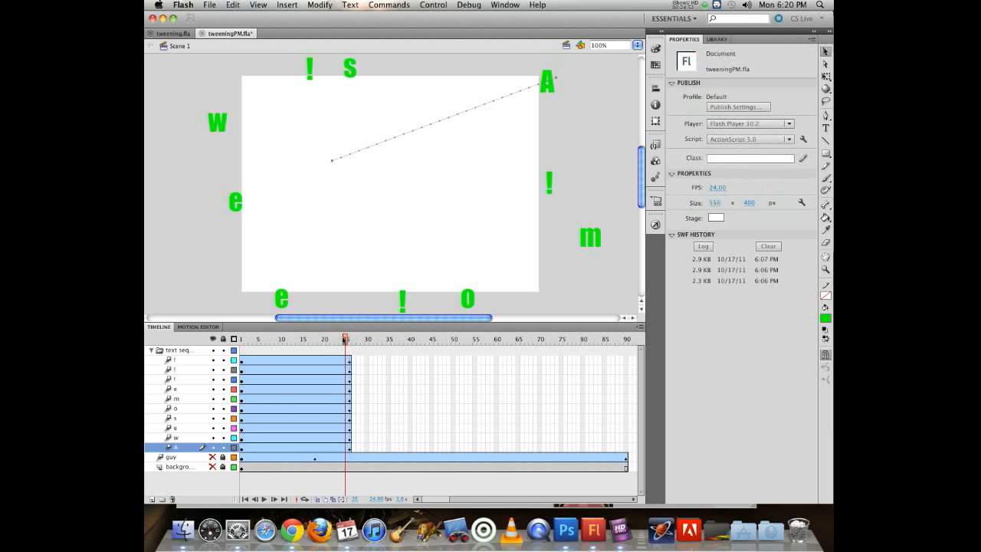
{"action": "key", "text": "Return"}
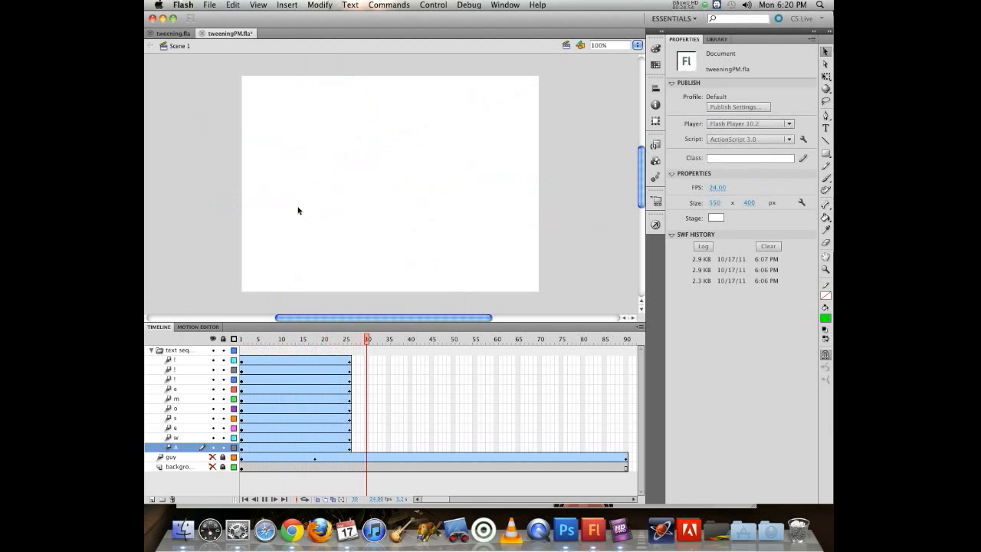
{"action": "left_click_drag", "start_coordinate": [330, 338], "coordinate": [233, 339]}
{"action": "key", "text": "Return"}
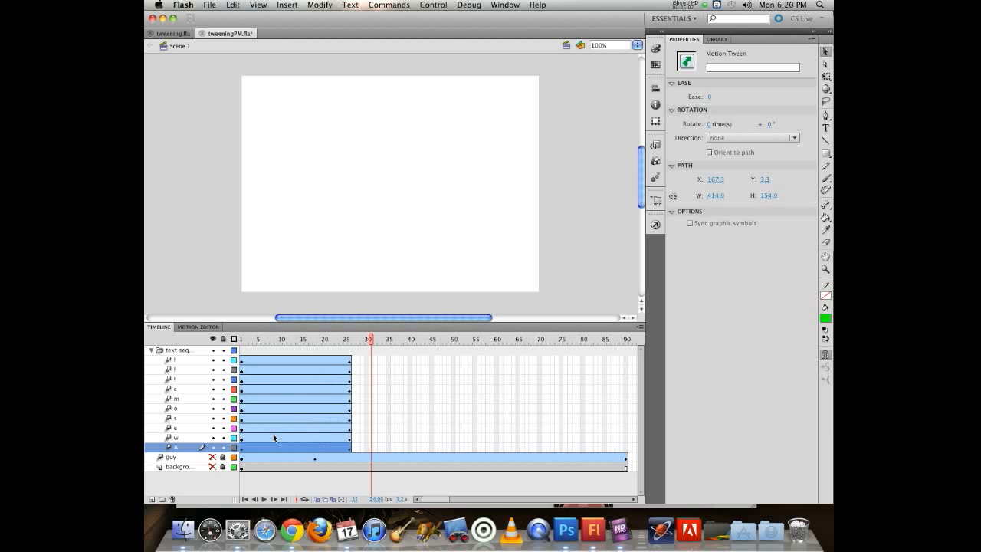
{"action": "left_click", "coordinate": [294, 339]}
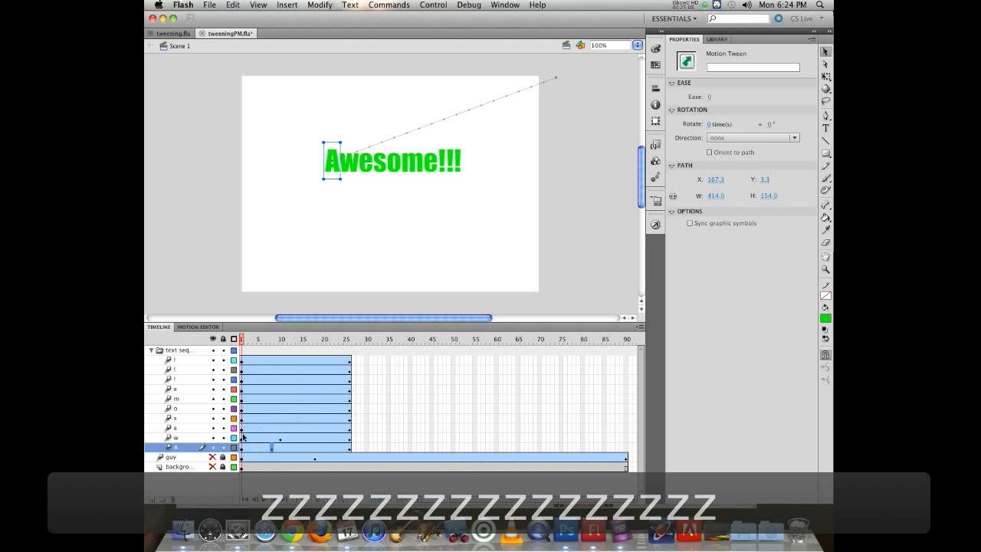
Step: Try to shift the first keyframe of the first e to frame 11, and undo it
{"action": "left_click", "coordinate": [243, 429]}
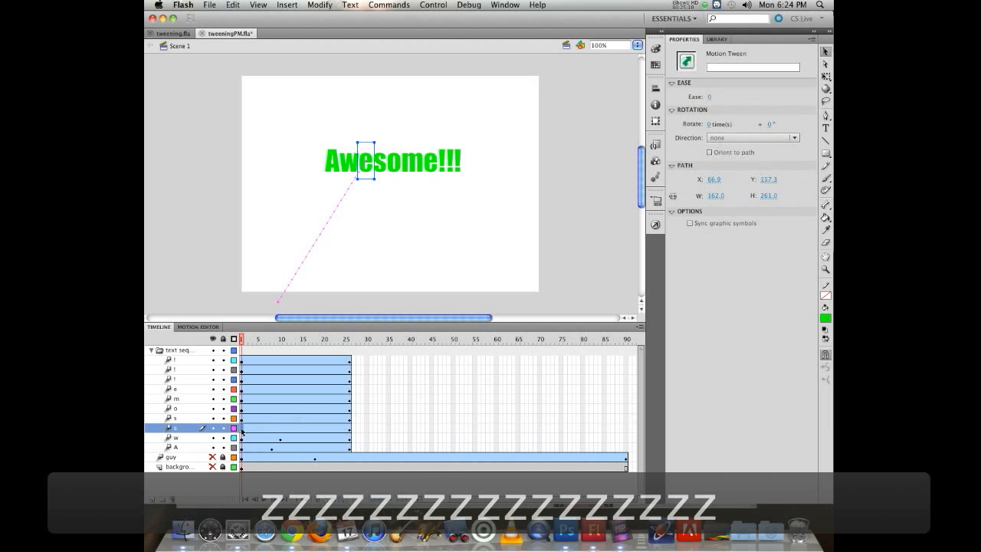
{"action": "left_click_drag", "start_coordinate": [240, 428], "coordinate": [284, 435]}
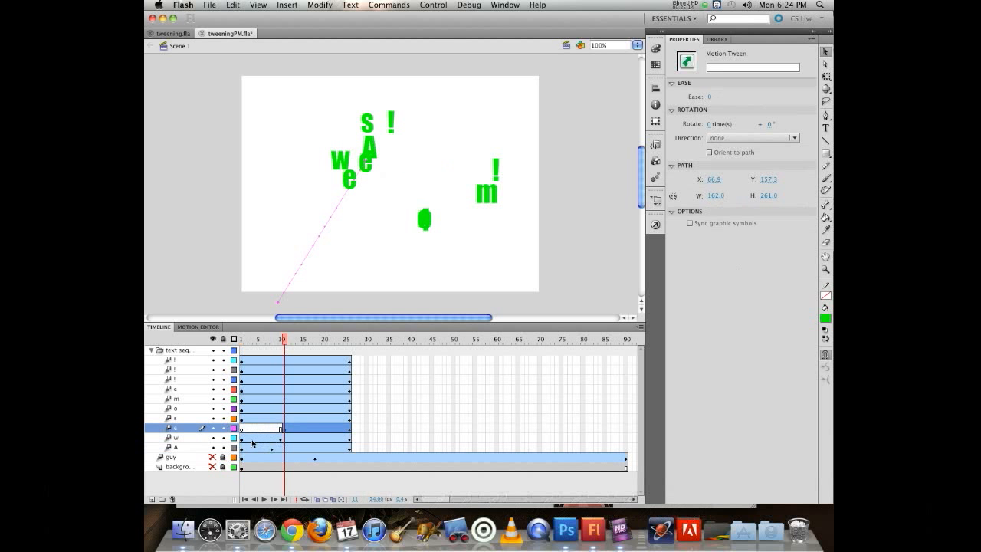
{"action": "key", "text": "super+z"}
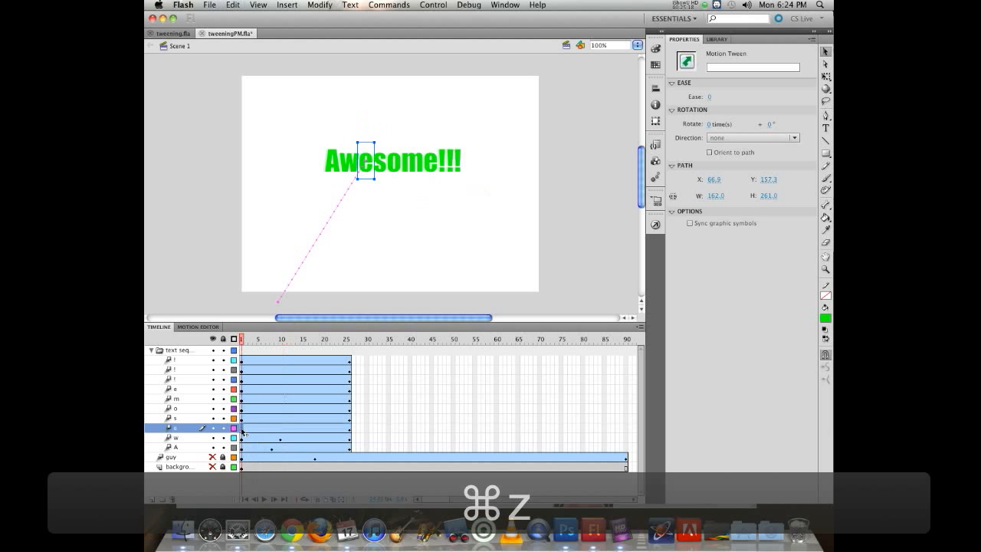
Step: Copy the frame 1 keyframe of the first e to frame 11 and that of the s to frame 12
{"action": "left_click", "coordinate": [285, 428]}
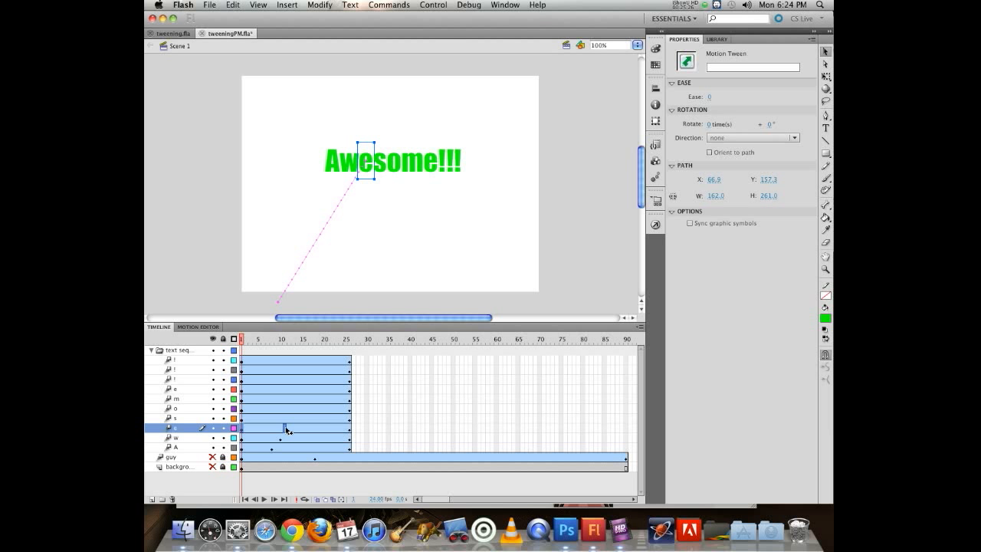
{"action": "left_click", "coordinate": [287, 429]}
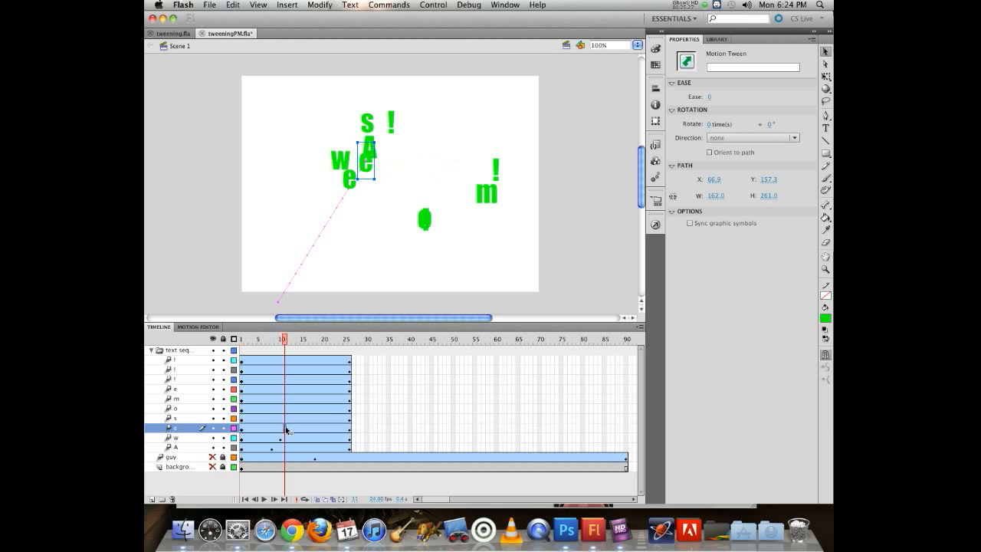
{"action": "left_click", "coordinate": [243, 419]}
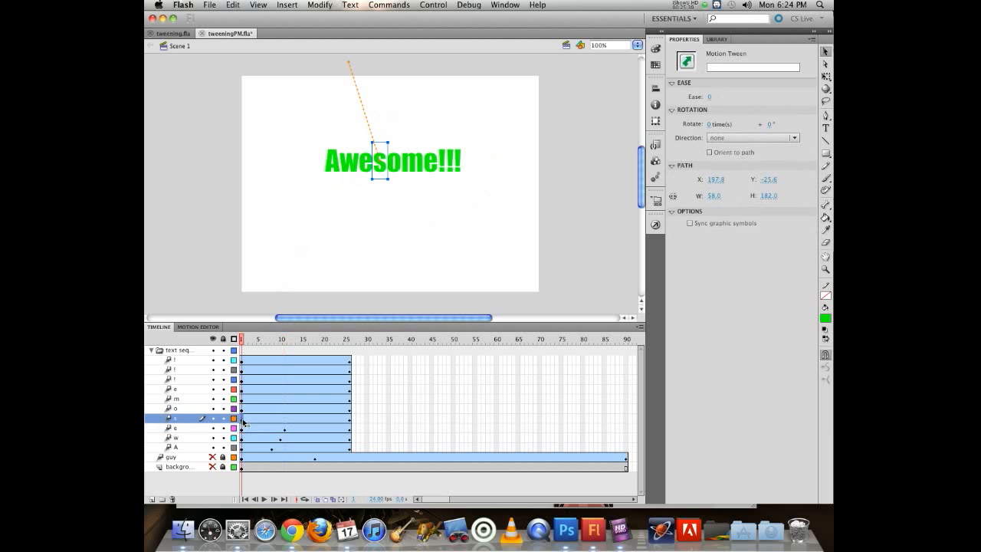
{"action": "left_click", "coordinate": [288, 418]}
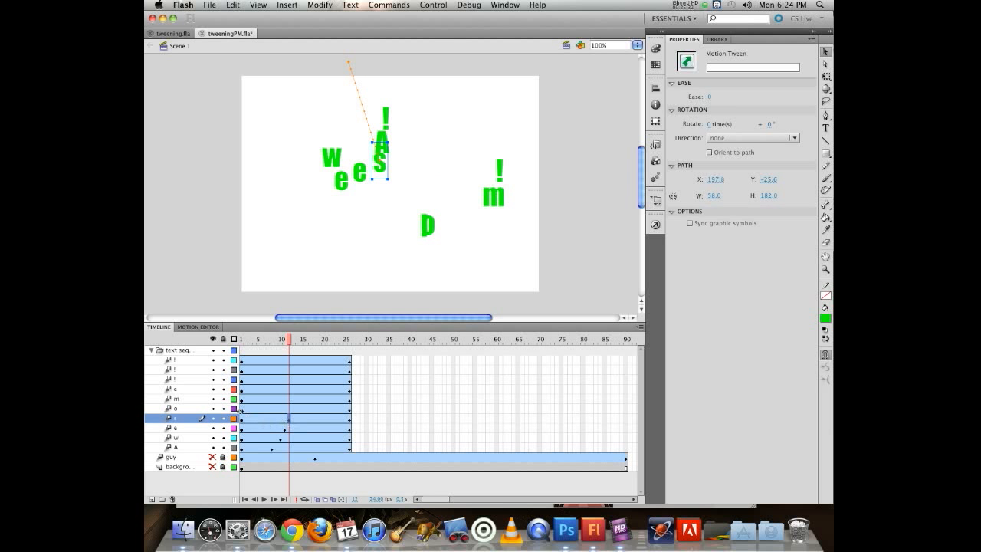
Step: Copy the frame 1 keyframe of the o layer to frame 13 so the letter holds its position until then
{"action": "left_click", "coordinate": [241, 410]}
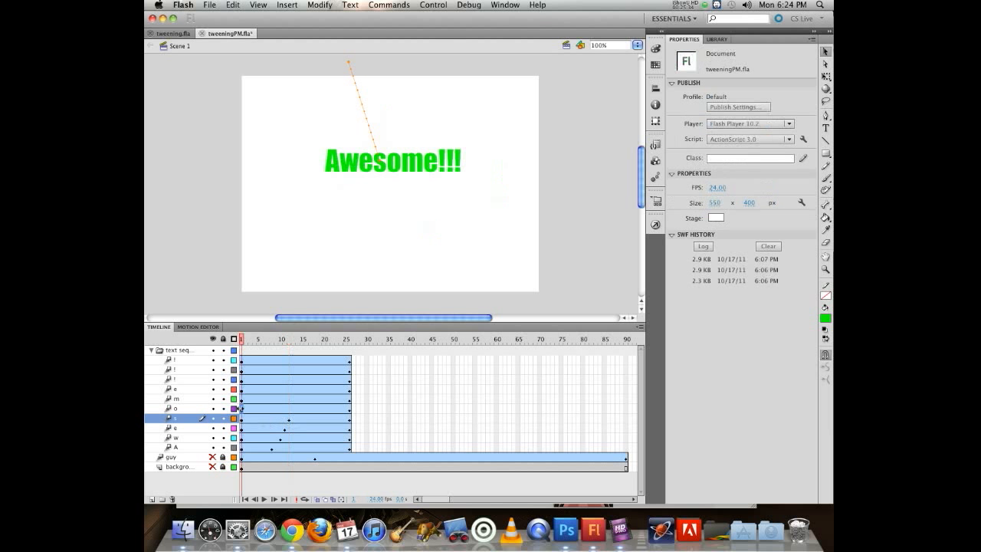
{"action": "right_click", "coordinate": [242, 409]}
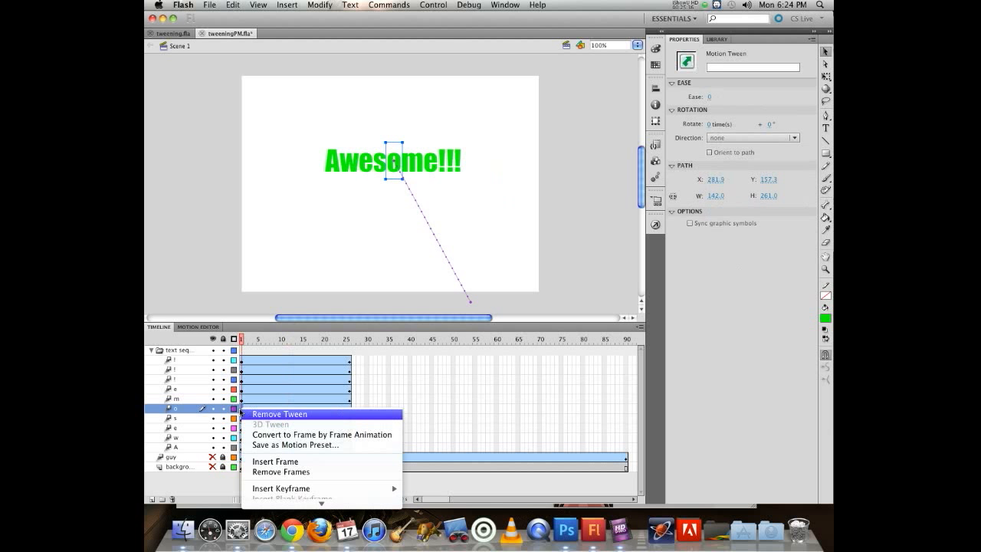
{"action": "key", "text": "Escape"}
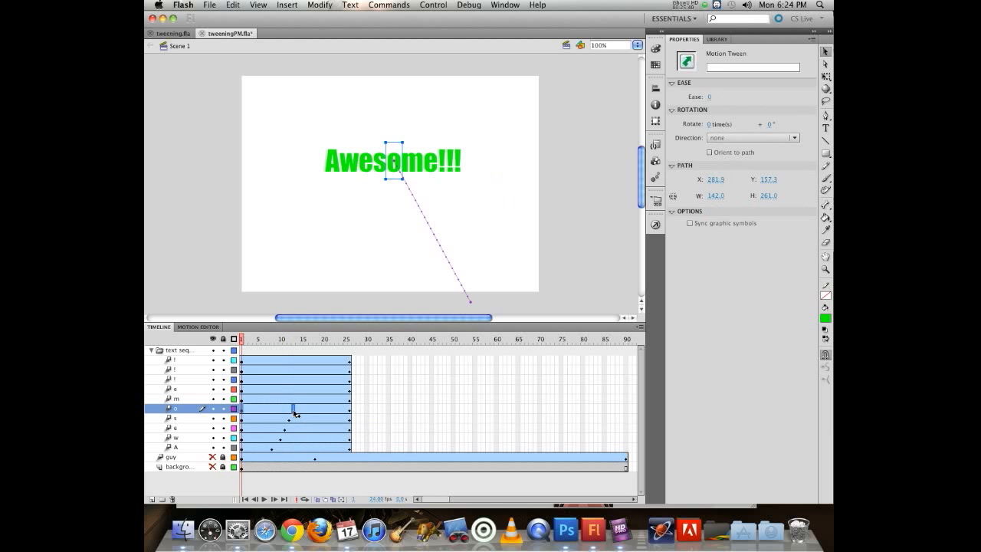
{"action": "left_click", "coordinate": [293, 410]}
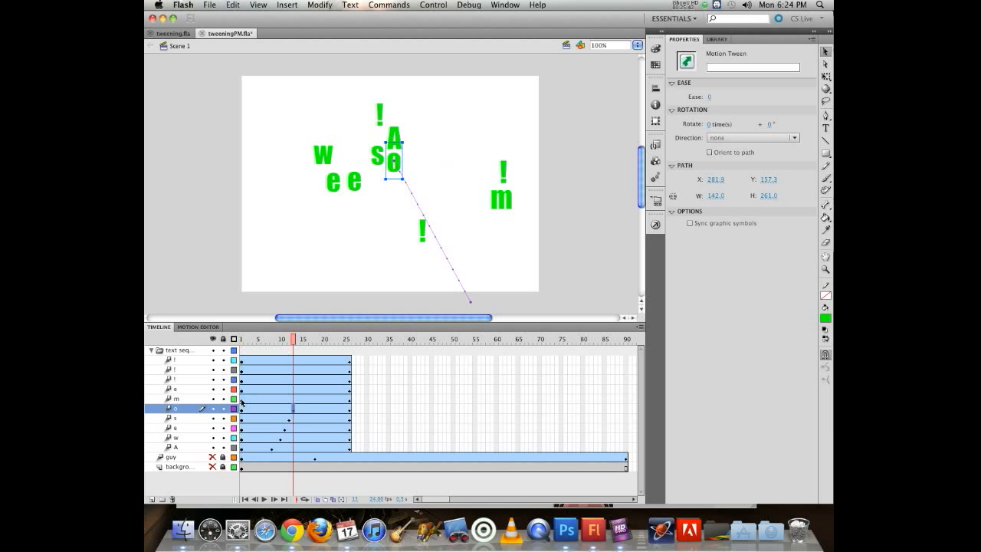
Step: Copy the frame 1 keyframes of the m and second e layers to frame 14 on each layer
{"action": "left_click", "coordinate": [242, 399]}
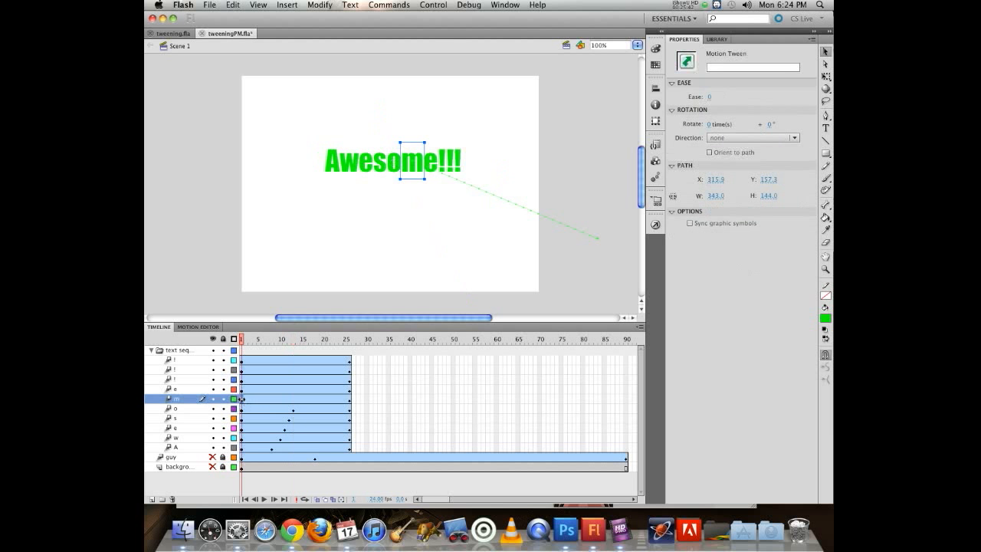
{"action": "left_click", "coordinate": [292, 399]}
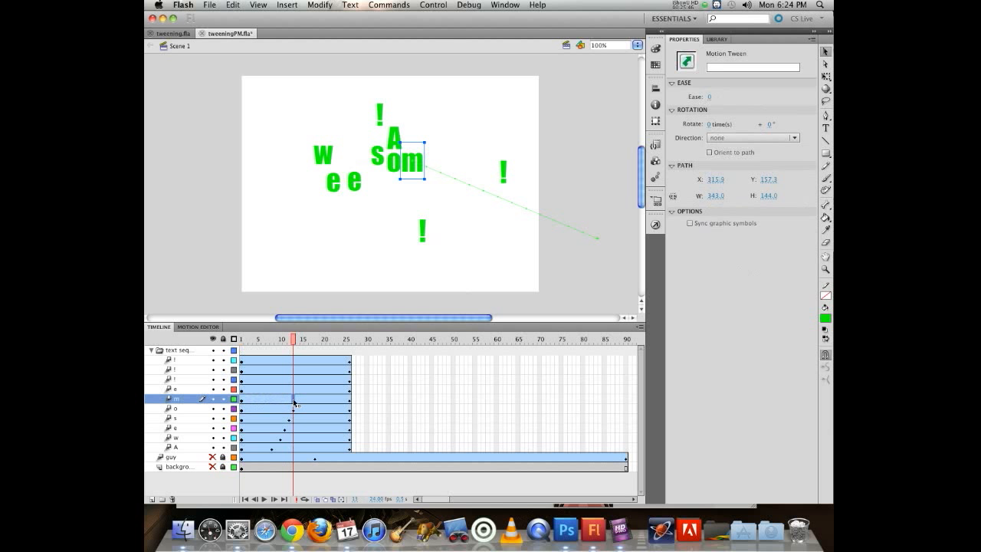
{"action": "left_click", "coordinate": [298, 400]}
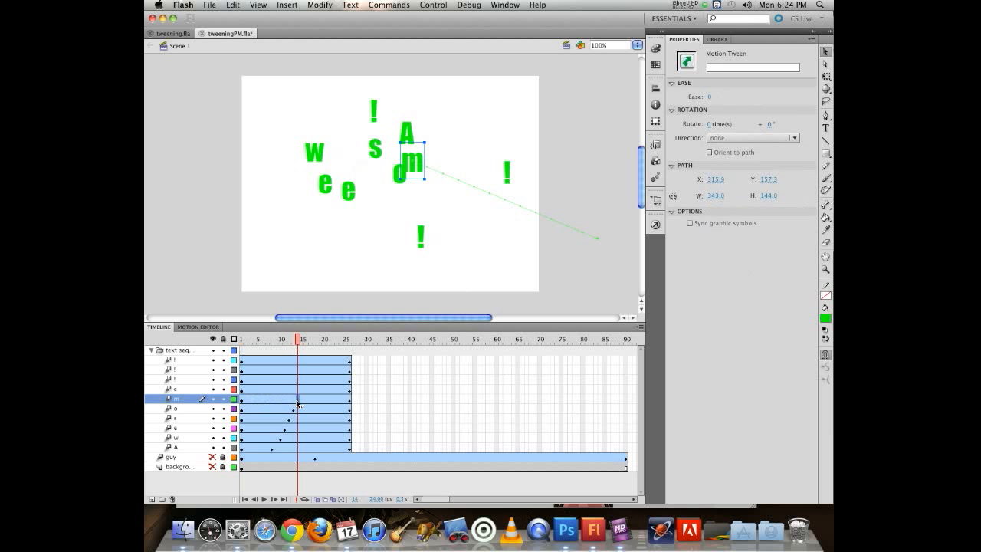
{"action": "left_click", "coordinate": [242, 391]}
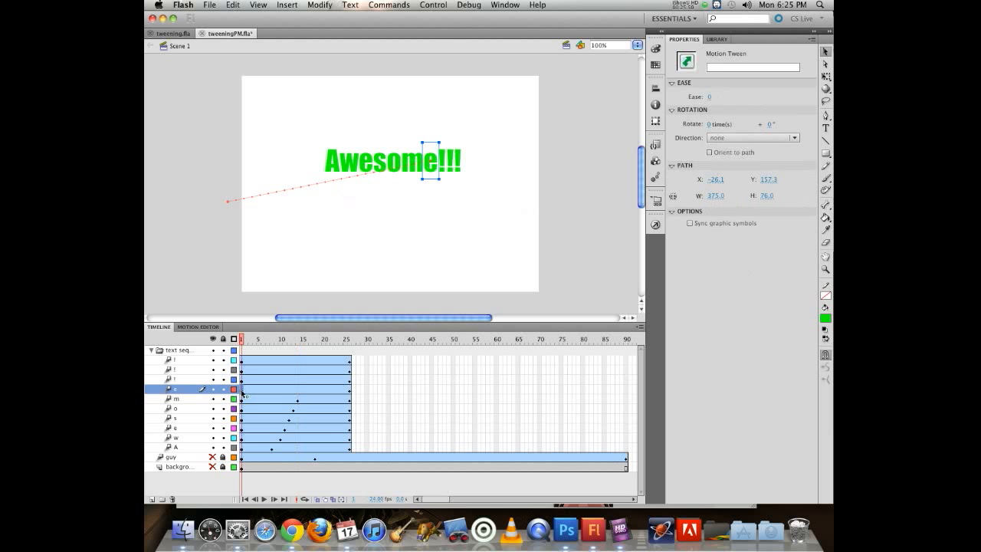
{"action": "left_click", "coordinate": [298, 392]}
{"action": "left_click", "coordinate": [298, 393]}
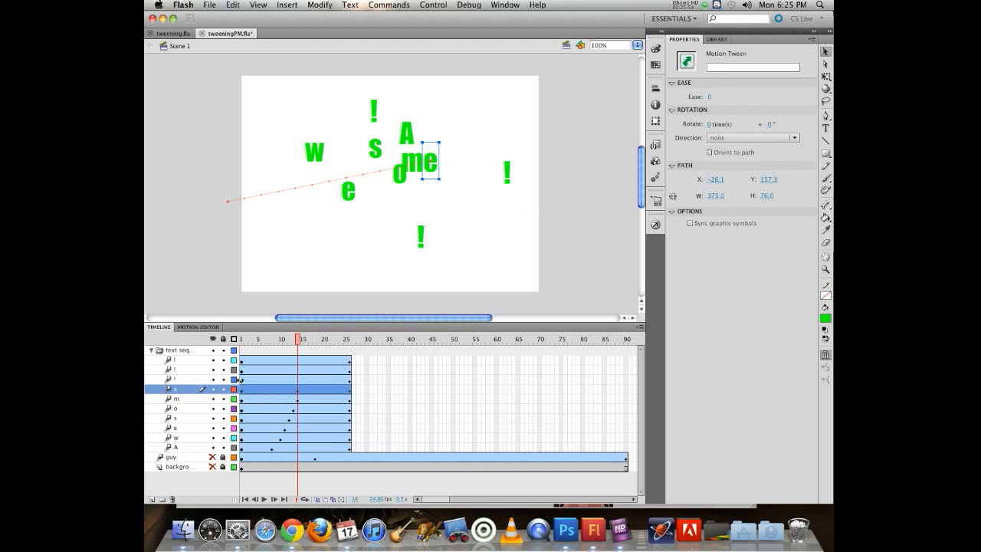
Step: Copy the frame 1 keyframes of the three exclamation mark layers to frames 15, 16 and 17, working from the lowest layer up
{"action": "left_click", "coordinate": [241, 381]}
{"action": "left_click", "coordinate": [302, 379]}
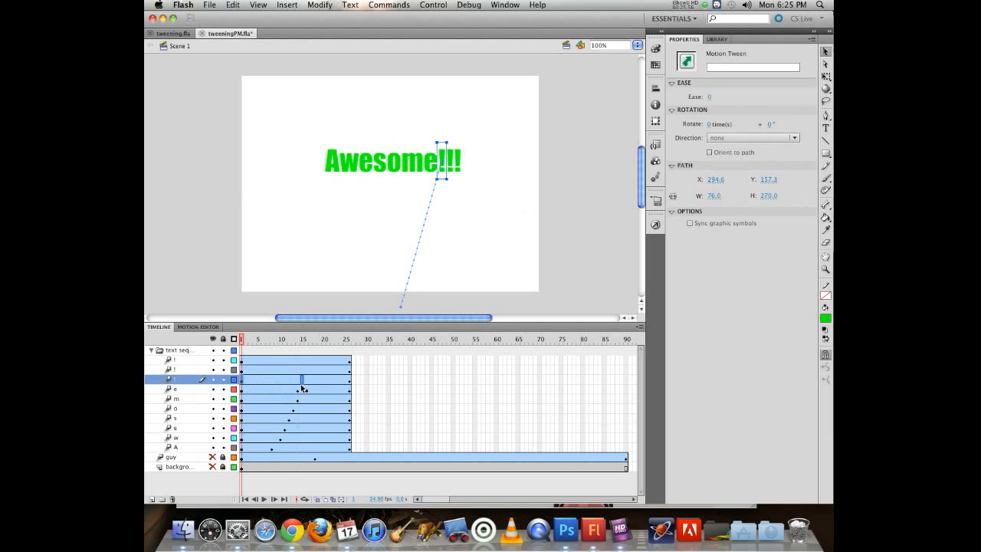
{"action": "left_click", "coordinate": [241, 371]}
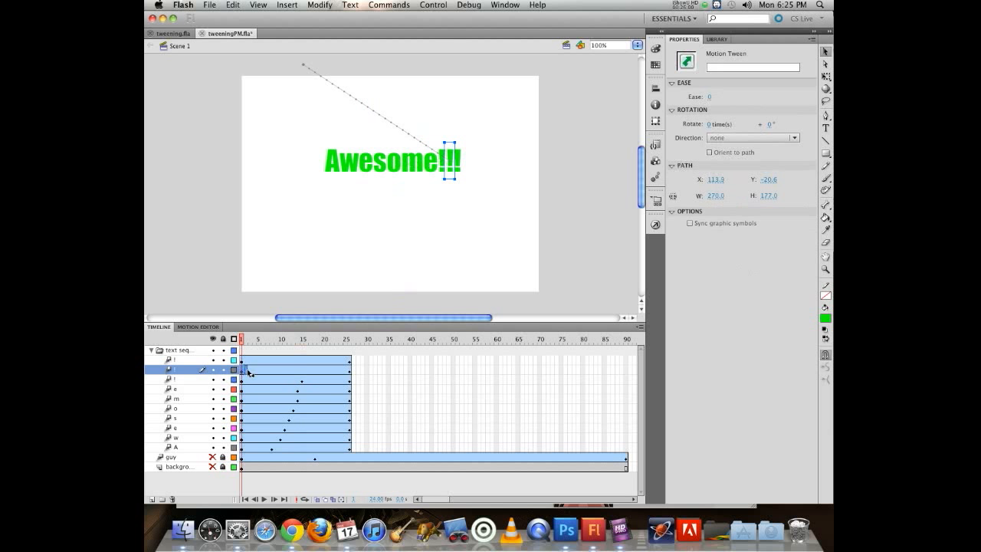
{"action": "left_click", "coordinate": [302, 370]}
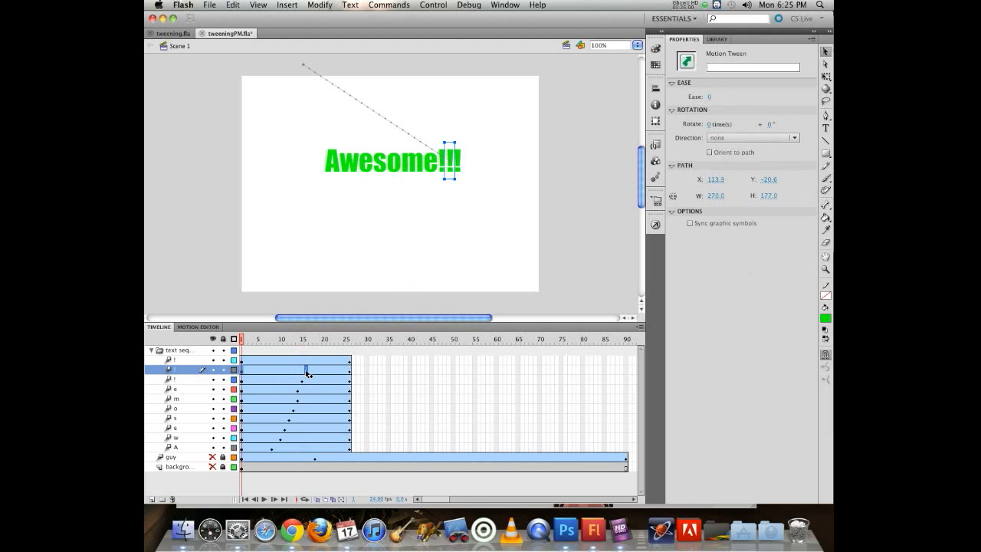
{"action": "left_click", "coordinate": [242, 361]}
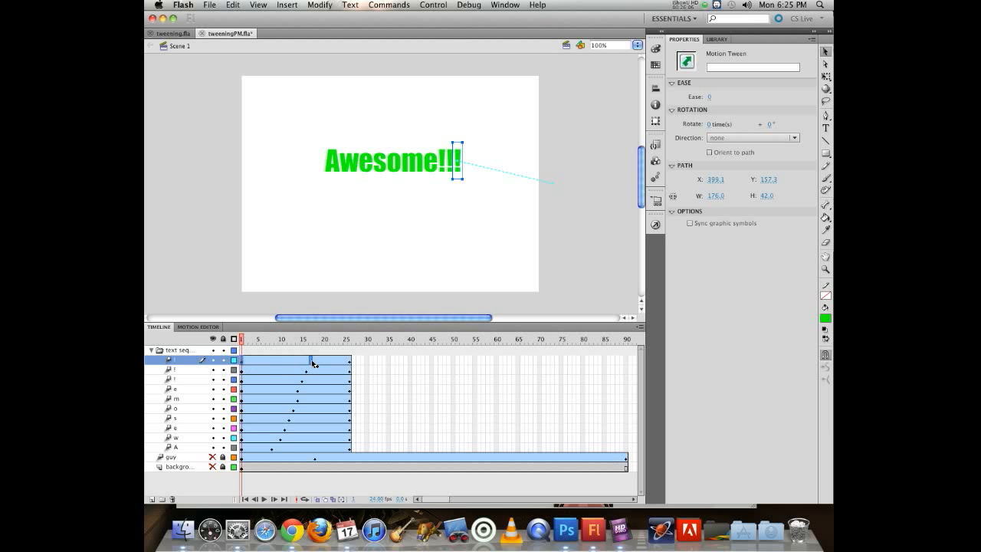
{"action": "left_click", "coordinate": [312, 361]}
Step: Play the letter animation from frame 1 to check the staggered timing, and return to frame 1
{"action": "left_click_drag", "start_coordinate": [311, 340], "coordinate": [194, 339]}
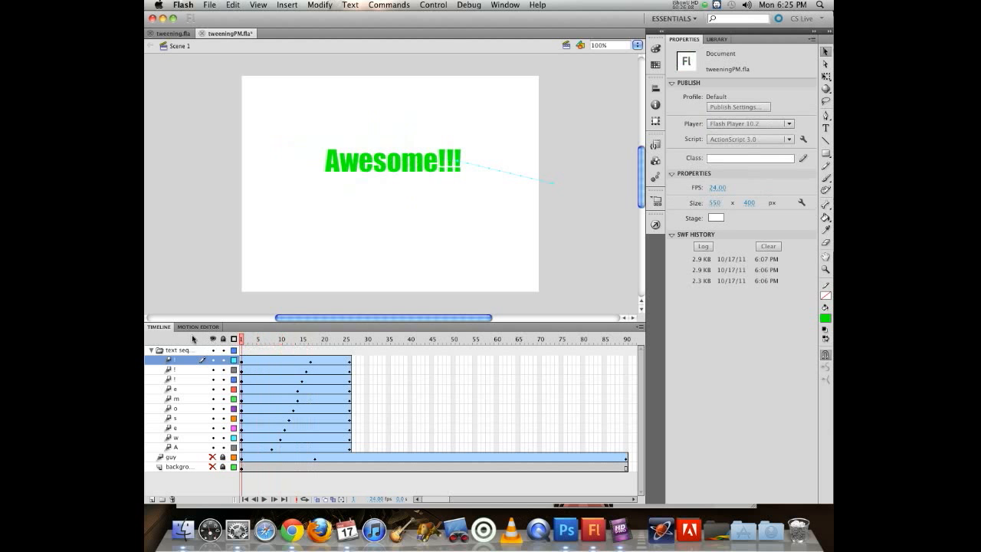
{"action": "key", "text": "Return"}
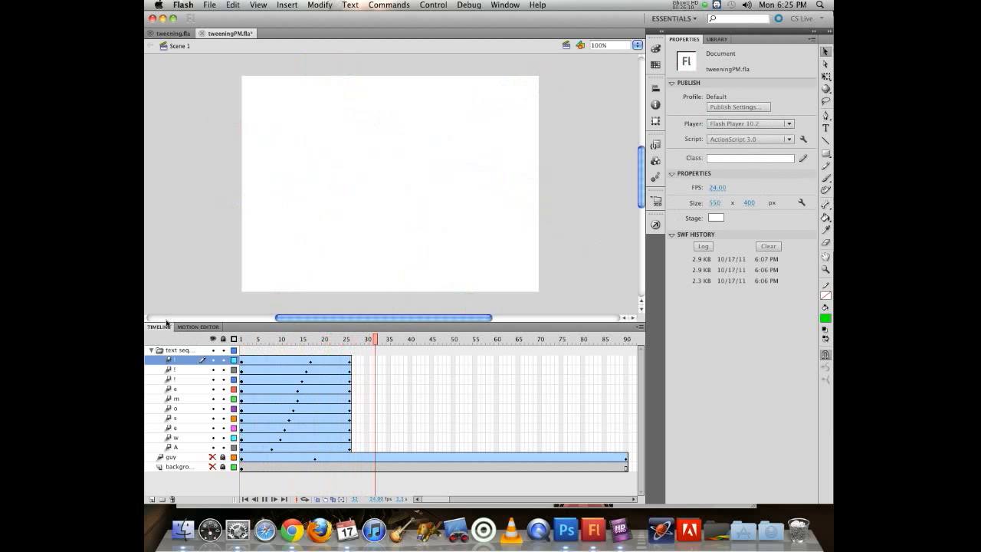
{"action": "key", "text": "Return"}
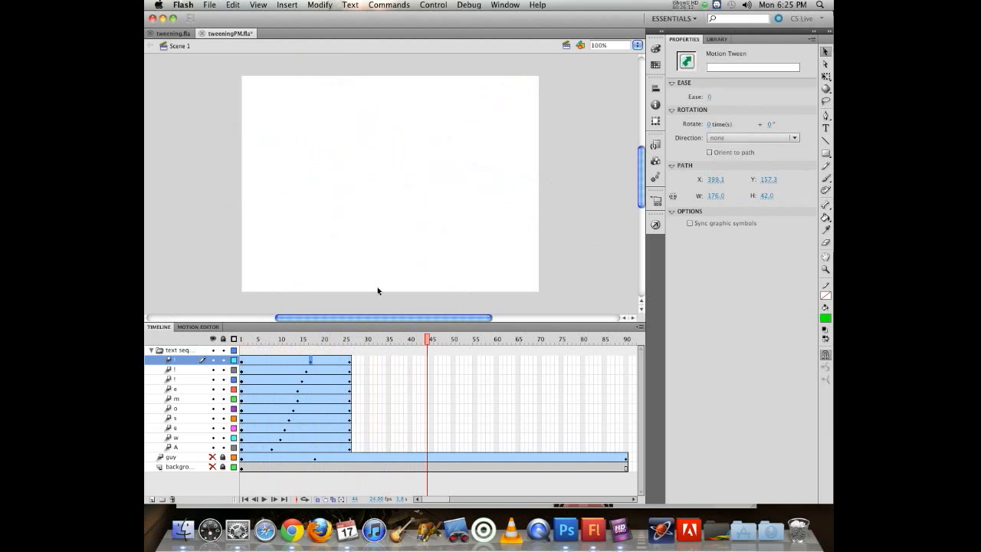
{"action": "left_click_drag", "start_coordinate": [342, 345], "coordinate": [242, 328]}
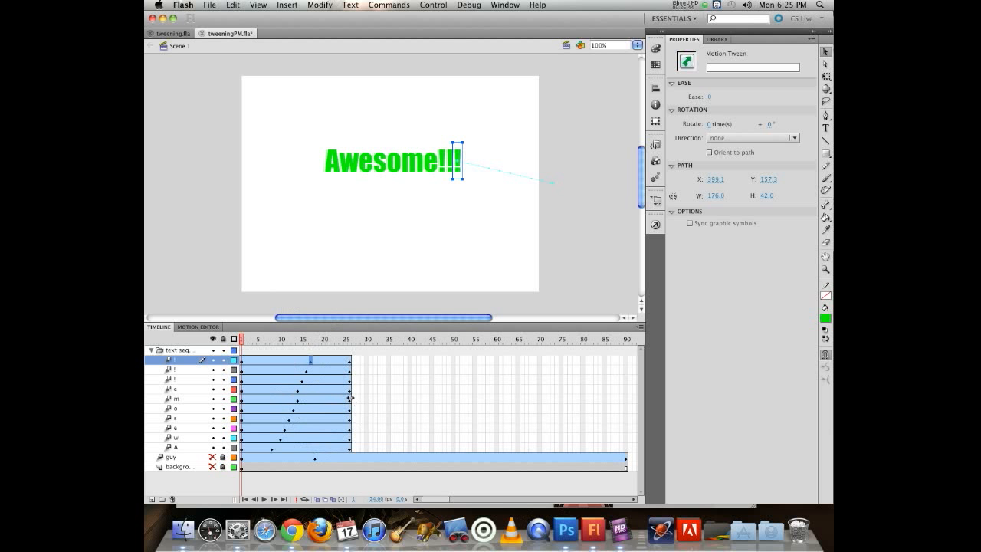
Step: Shorten the tween spans of the m layer and the uppermost exclamation mark layer to end at frame 15
{"action": "left_click_drag", "start_coordinate": [350, 399], "coordinate": [303, 398]}
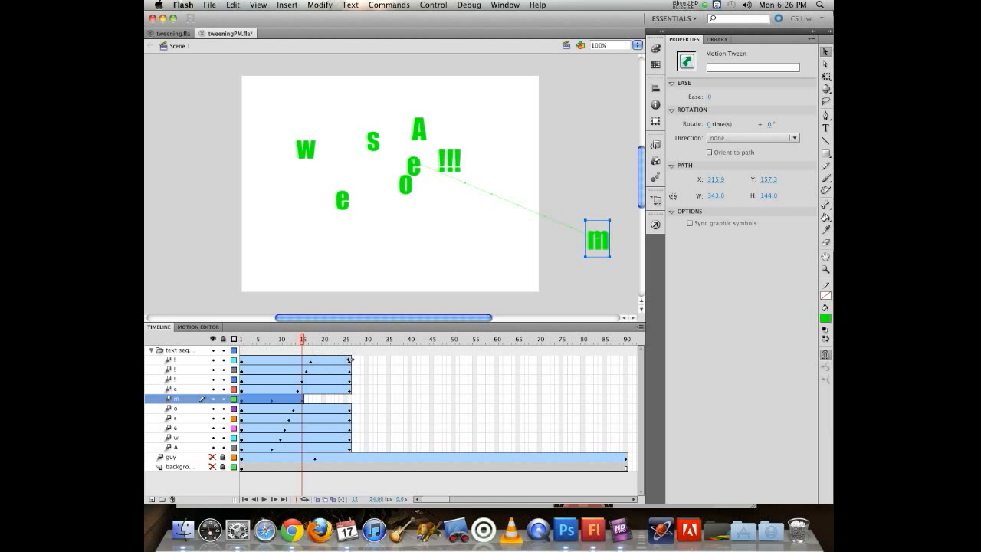
{"action": "left_click", "coordinate": [310, 360]}
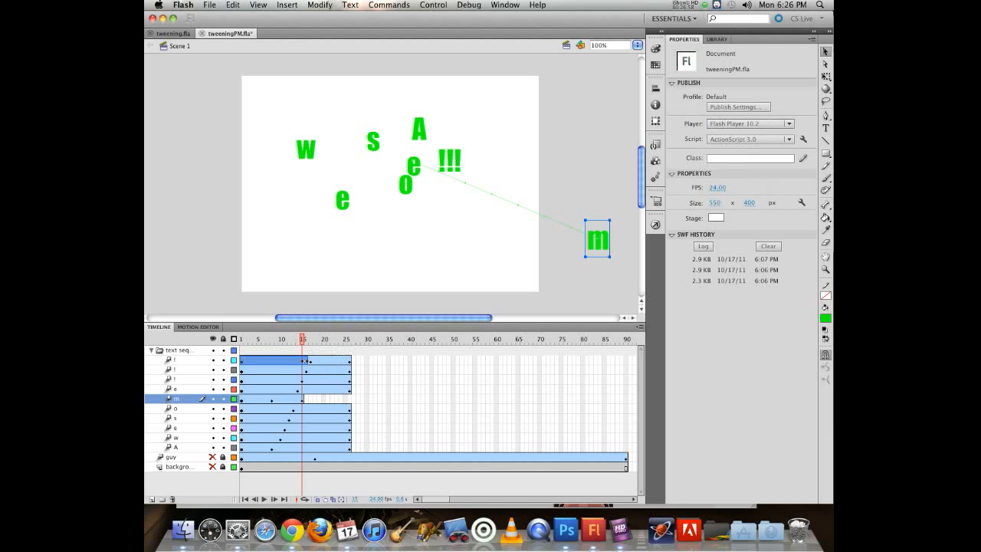
{"action": "left_click_drag", "start_coordinate": [303, 361], "coordinate": [305, 362]}
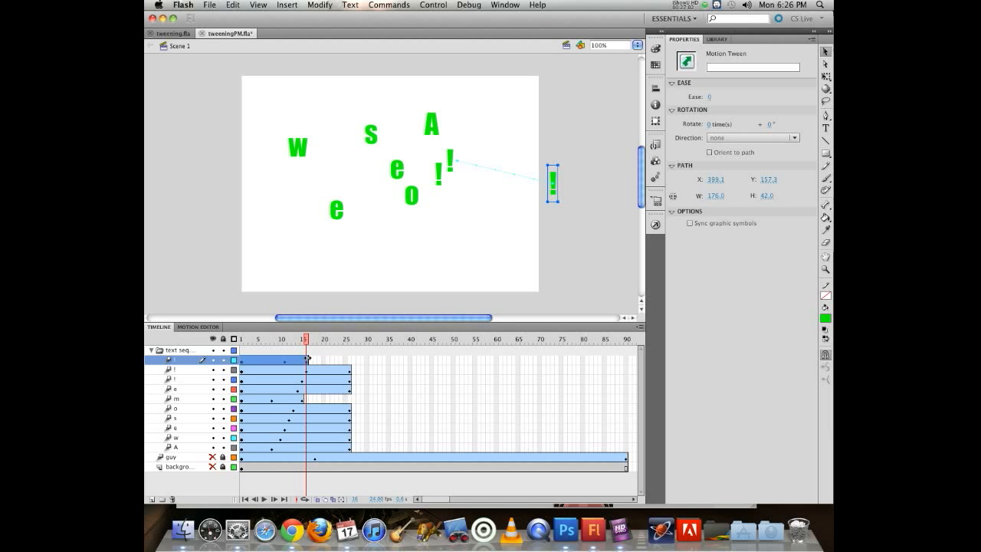
{"action": "left_click", "coordinate": [306, 359]}
{"action": "left_click_drag", "start_coordinate": [306, 359], "coordinate": [303, 358]}
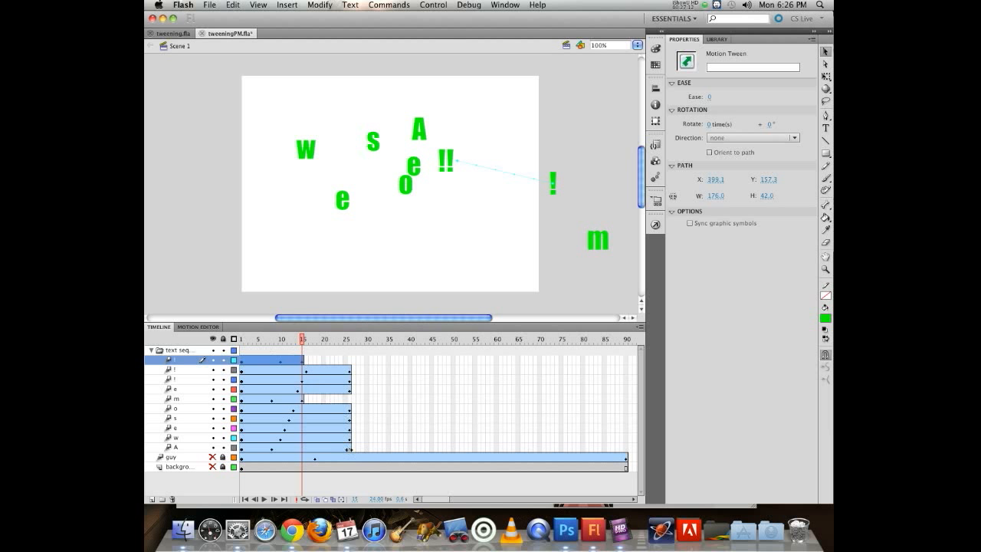
Step: Shorten the tween spans of the A layer and all remaining letter layers to end at frame 15, and play the result
{"action": "left_click_drag", "start_coordinate": [351, 447], "coordinate": [603, 450]}
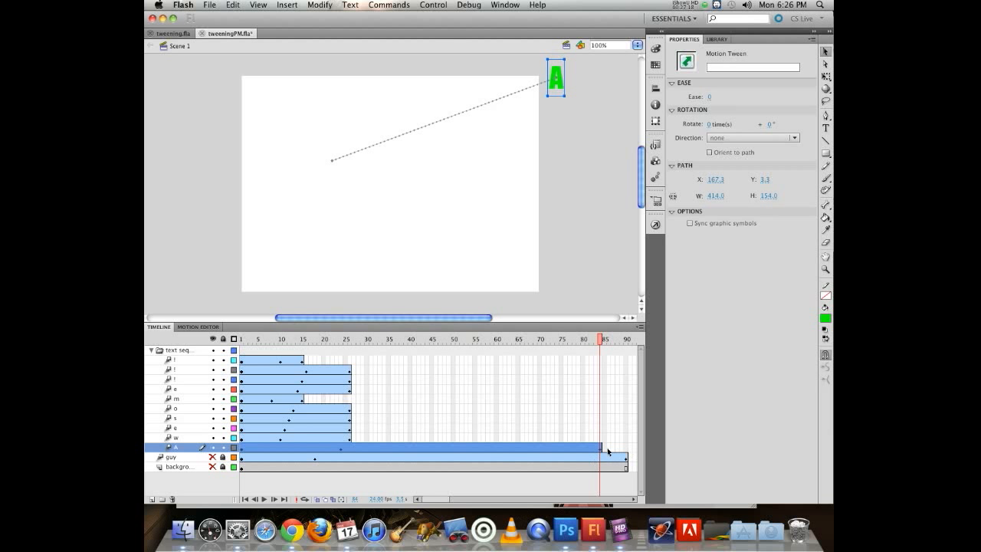
{"action": "left_click_drag", "start_coordinate": [600, 449], "coordinate": [304, 460]}
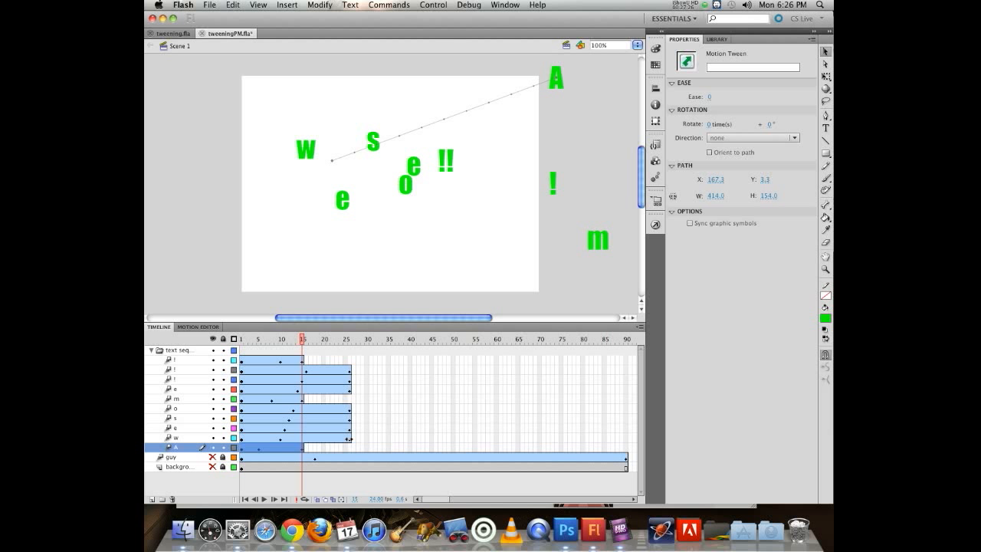
{"action": "left_click_drag", "start_coordinate": [350, 439], "coordinate": [172, 337]}
{"action": "key", "text": "Return"}
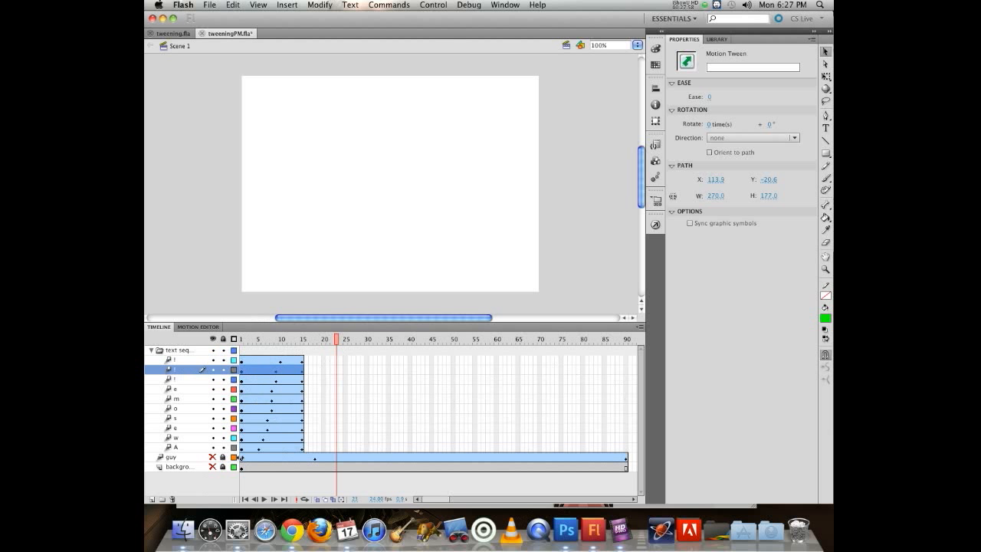
Step: Make the guy layer's motion tween start at frame 16, directly after the letter tweens
{"action": "left_click", "coordinate": [313, 460]}
{"action": "left_click", "coordinate": [307, 458]}
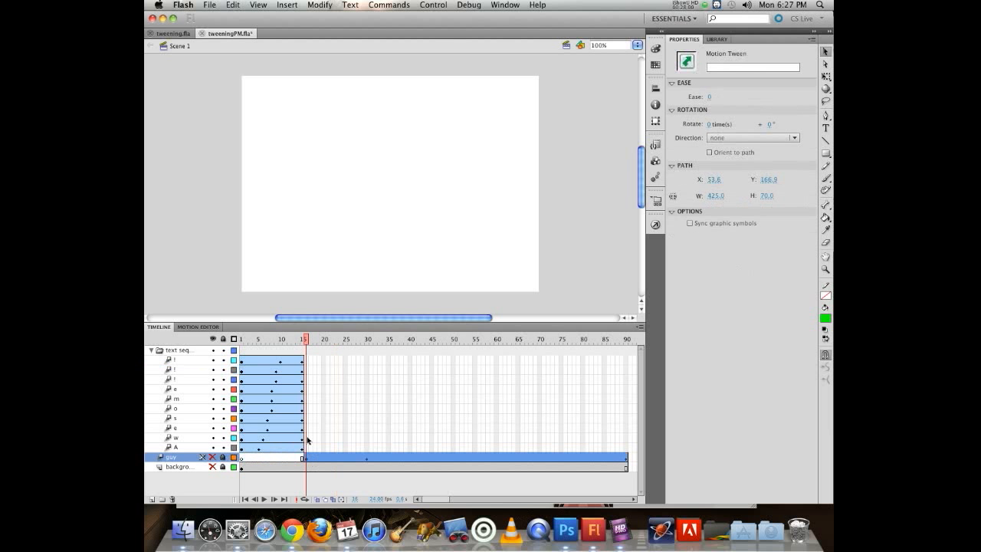
{"action": "left_click", "coordinate": [307, 339]}
Step: Unhide the guy and background layers and test the movie
{"action": "left_click", "coordinate": [213, 457]}
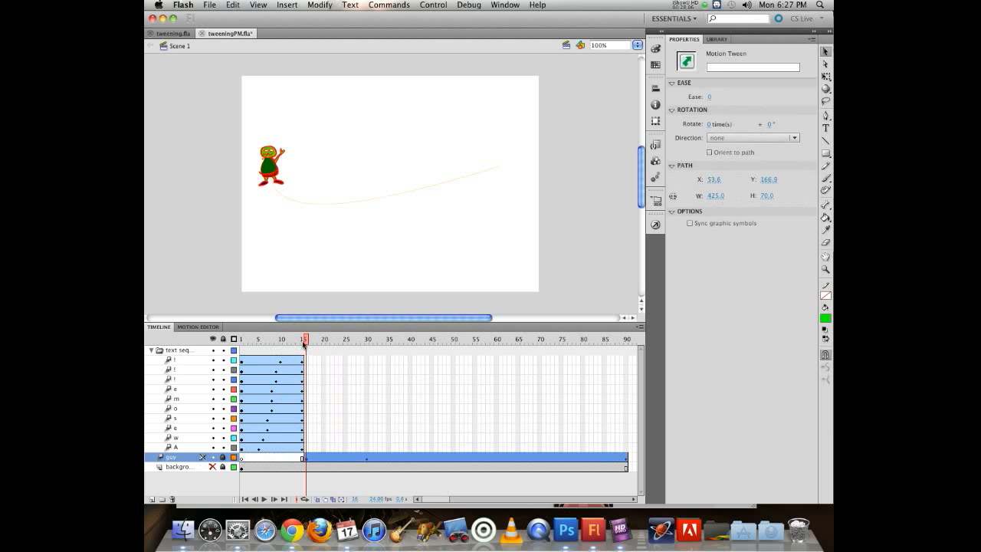
{"action": "left_click_drag", "start_coordinate": [304, 345], "coordinate": [552, 339]}
{"action": "left_click", "coordinate": [213, 468]}
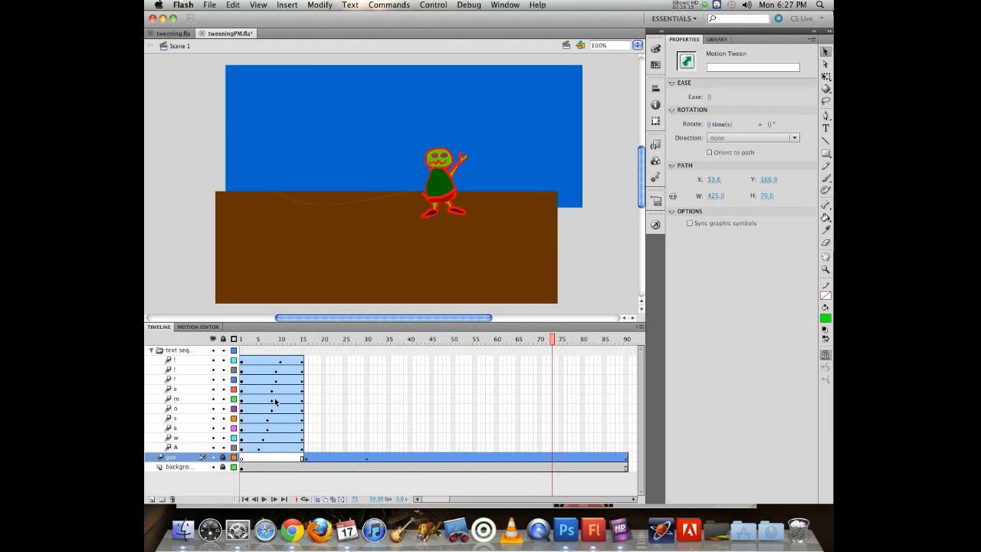
{"action": "left_click_drag", "start_coordinate": [306, 341], "coordinate": [220, 317]}
{"action": "key", "text": "super+Return"}
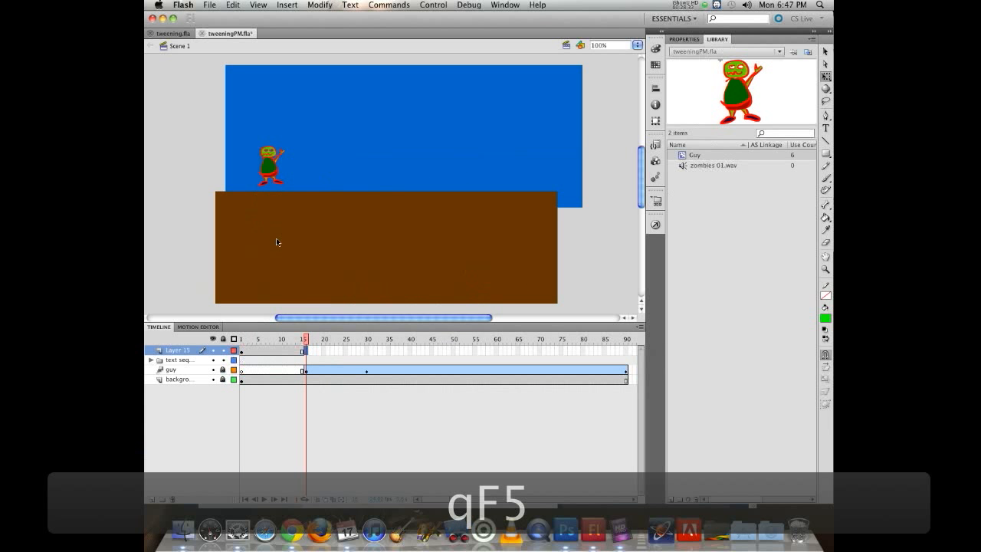
Step: Distribute the five Guy instances on frame 1 of Layer 15 to separate layers
{"action": "left_click", "coordinate": [265, 338]}
{"action": "left_click_drag", "start_coordinate": [263, 338], "coordinate": [243, 315]}
{"action": "left_click", "coordinate": [243, 350]}
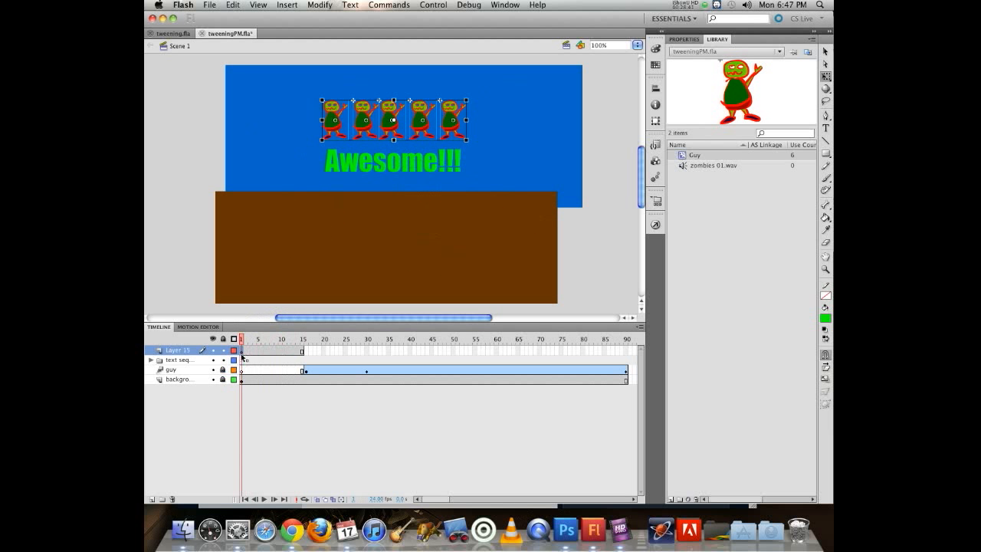
{"action": "right_click", "coordinate": [243, 351]}
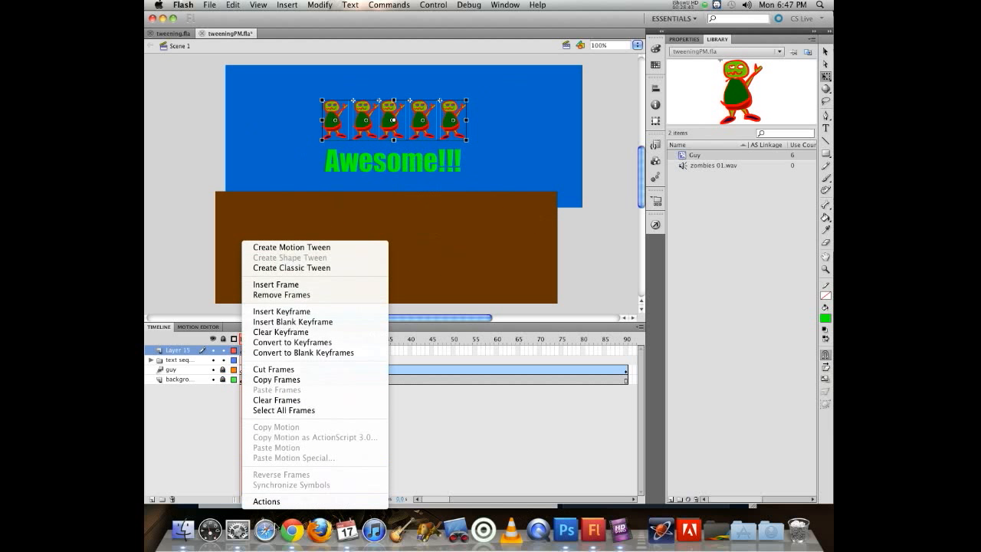
{"action": "left_click", "coordinate": [215, 278]}
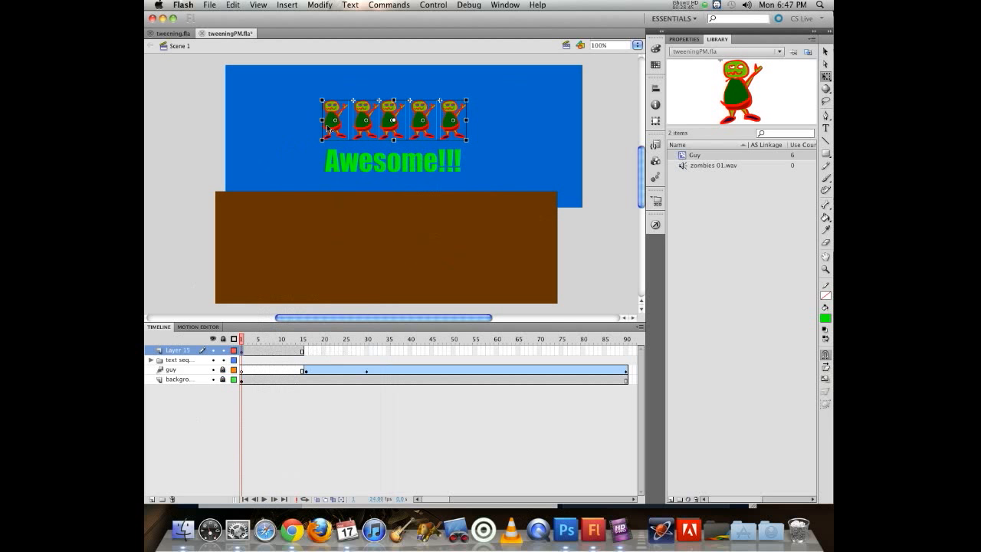
{"action": "right_click", "coordinate": [331, 126]}
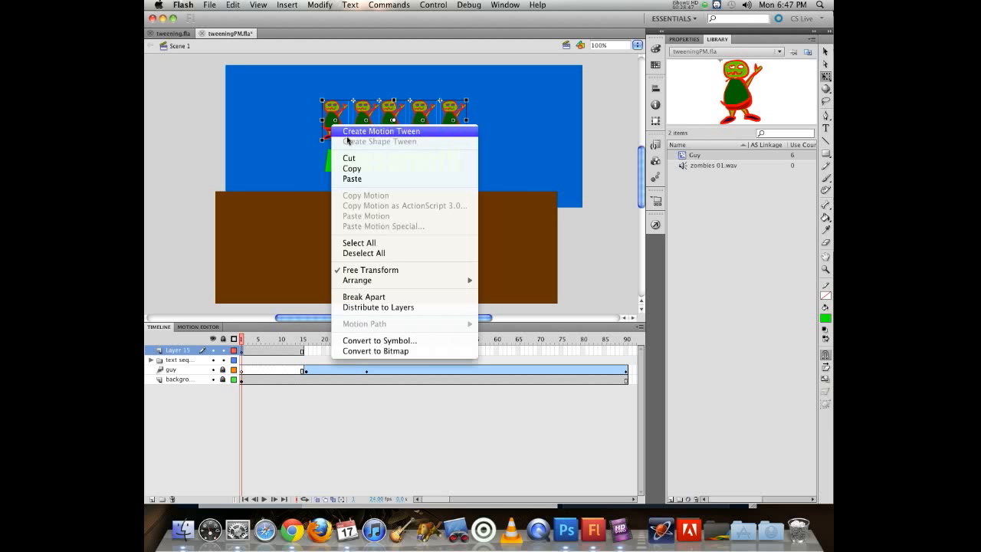
{"action": "left_click", "coordinate": [367, 307]}
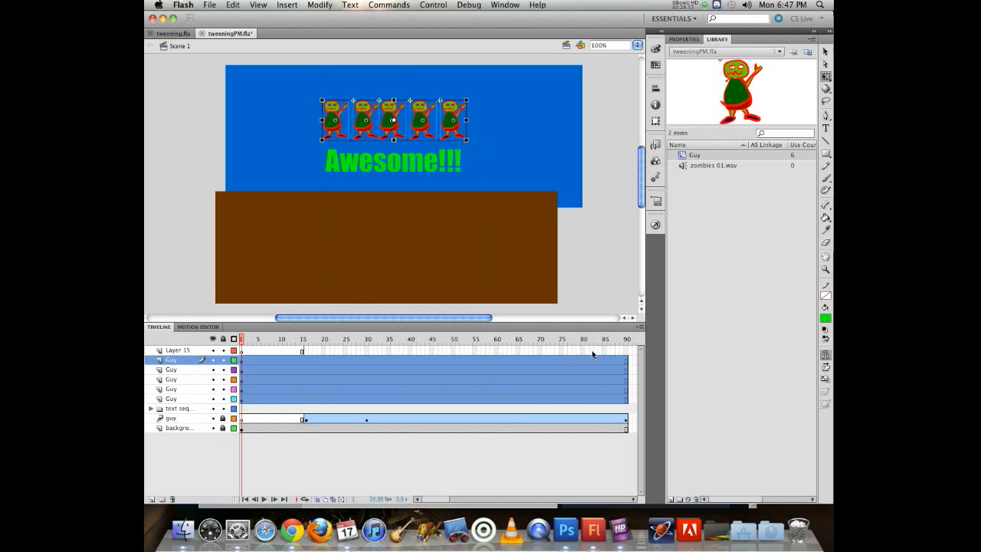
Step: Extend Layer 15 to frame 91, and try removing the frames from 15 onward on it and the five Guy layers
{"action": "left_click", "coordinate": [631, 351]}
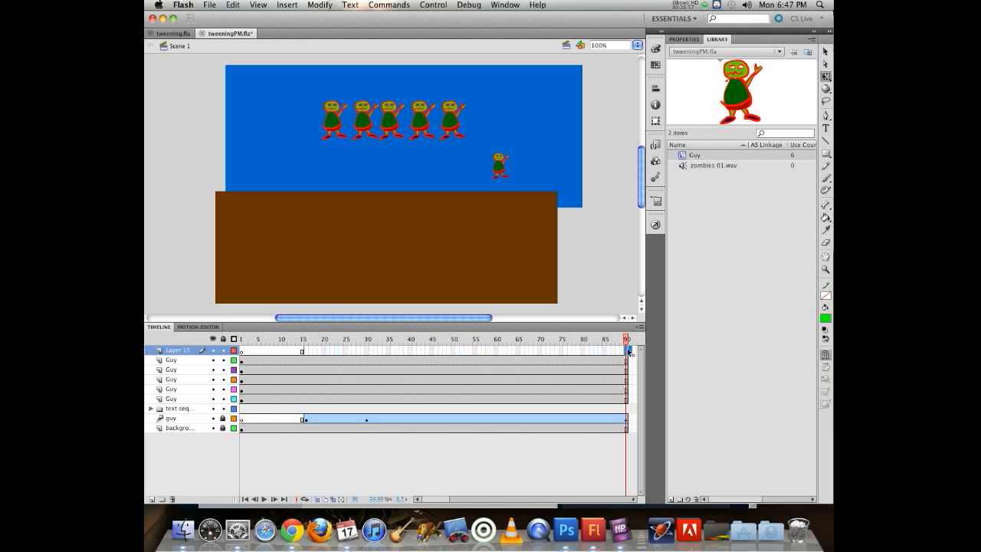
{"action": "key", "text": "F5"}
{"action": "left_click_drag", "start_coordinate": [633, 351], "coordinate": [307, 394]}
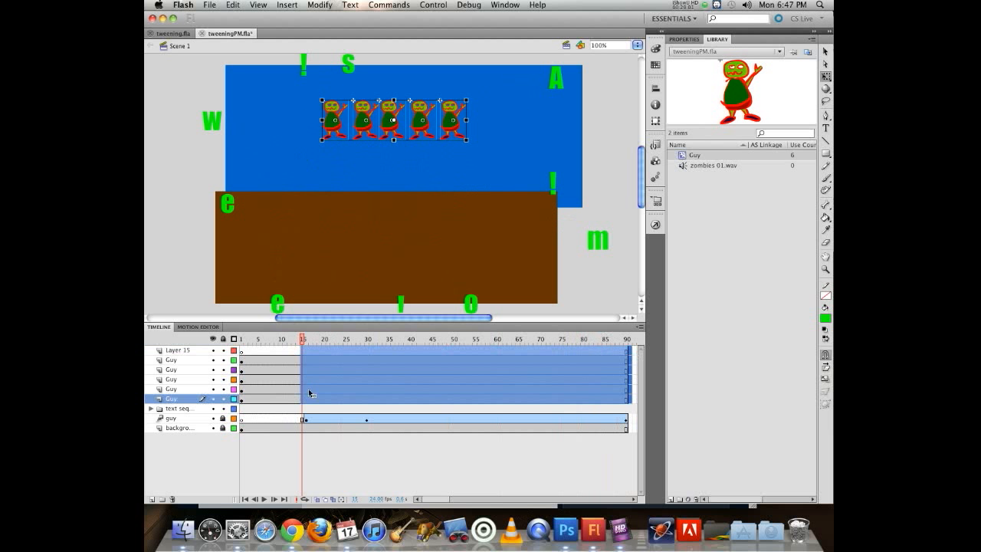
{"action": "key", "text": "F5"}
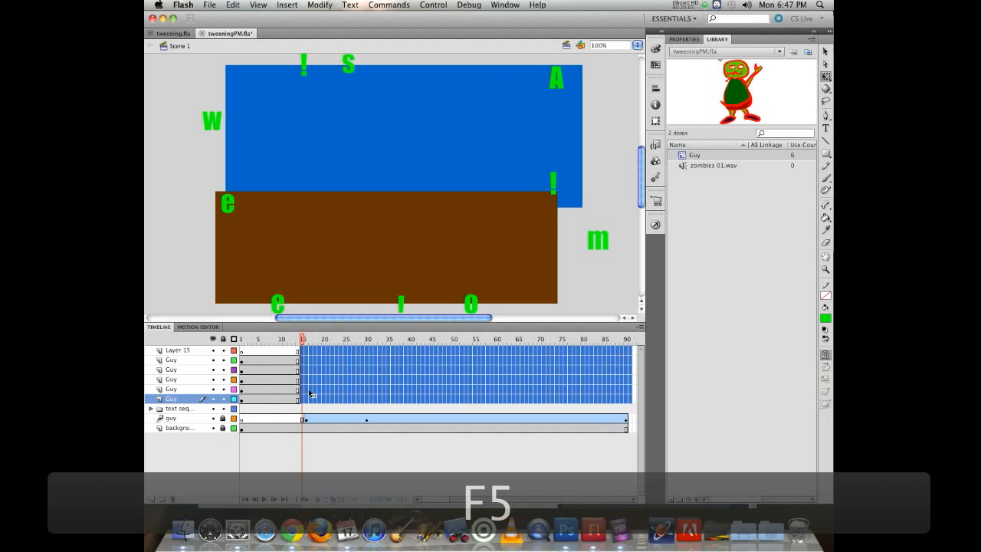
Step: Remove the frames from 10 onward on the five distributed Guy layers and check the stage at frame 9
{"action": "left_click", "coordinate": [277, 360]}
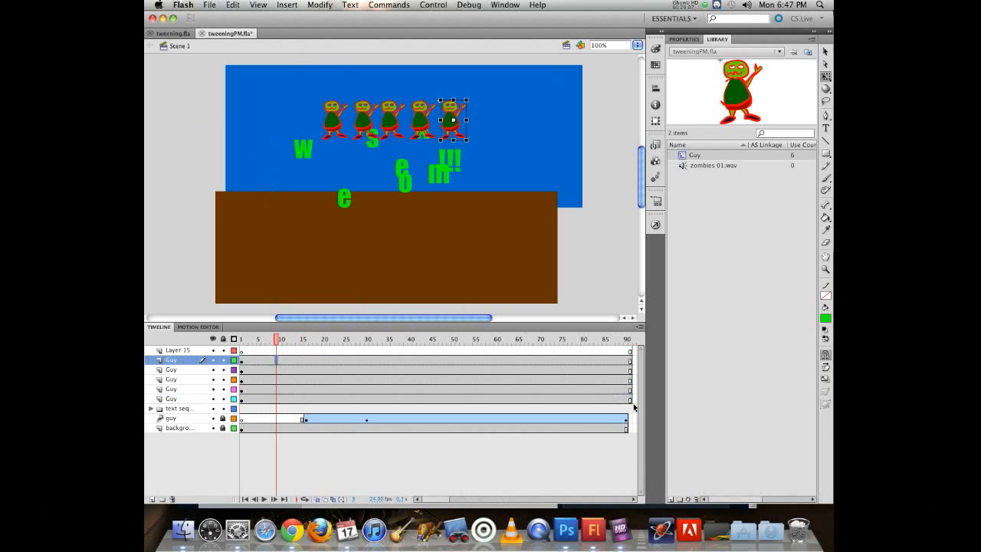
{"action": "left_click_drag", "start_coordinate": [634, 401], "coordinate": [280, 361]}
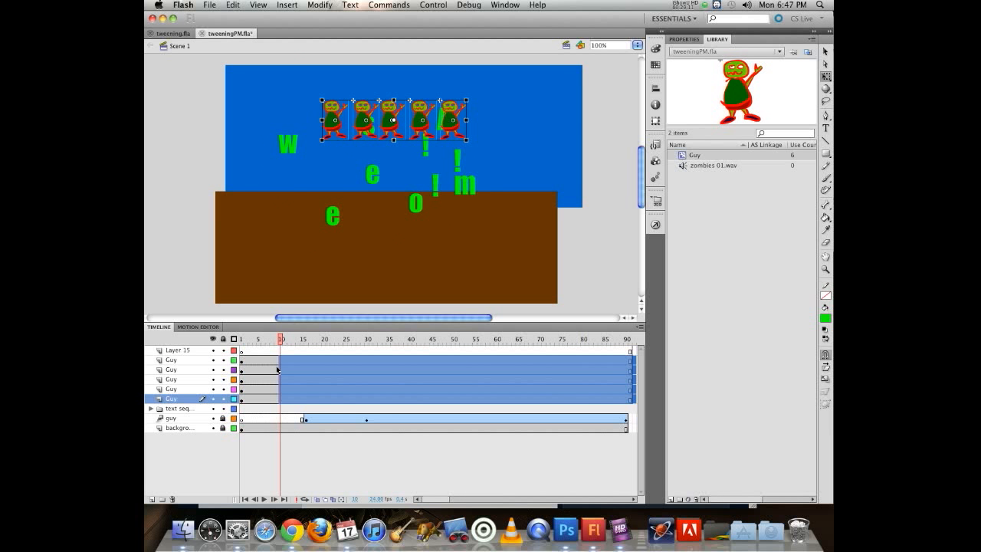
{"action": "key", "text": "F5"}
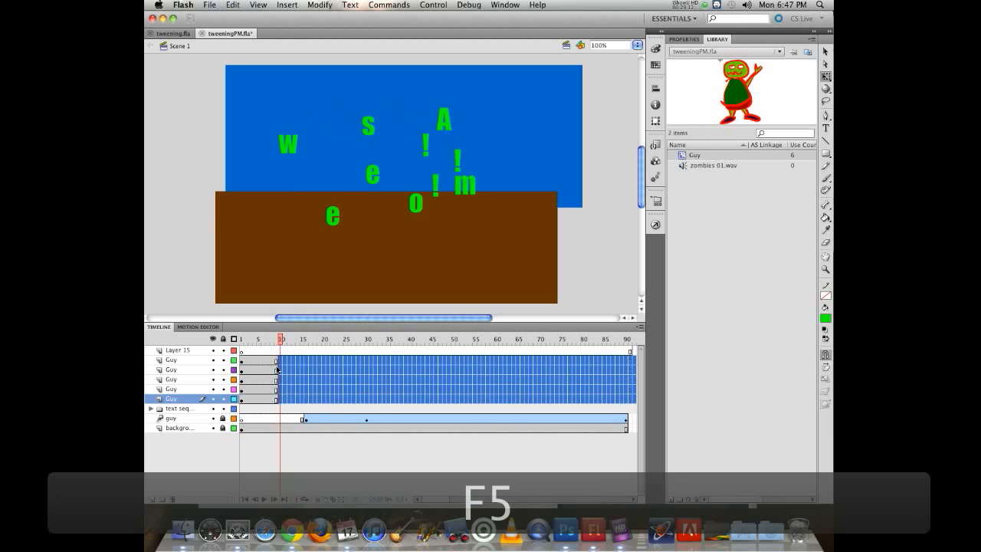
{"action": "left_click", "coordinate": [315, 371]}
{"action": "left_click_drag", "start_coordinate": [263, 340], "coordinate": [276, 342]}
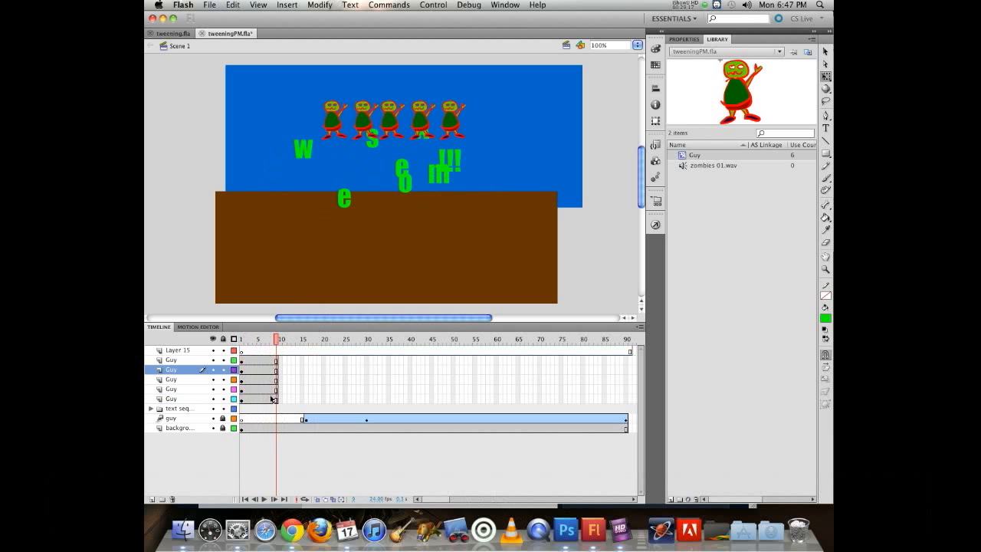
Step: Apply a motion tween to all five stacked Guy layers at once, with their frames at frame 7 selected
{"action": "left_click", "coordinate": [266, 400]}
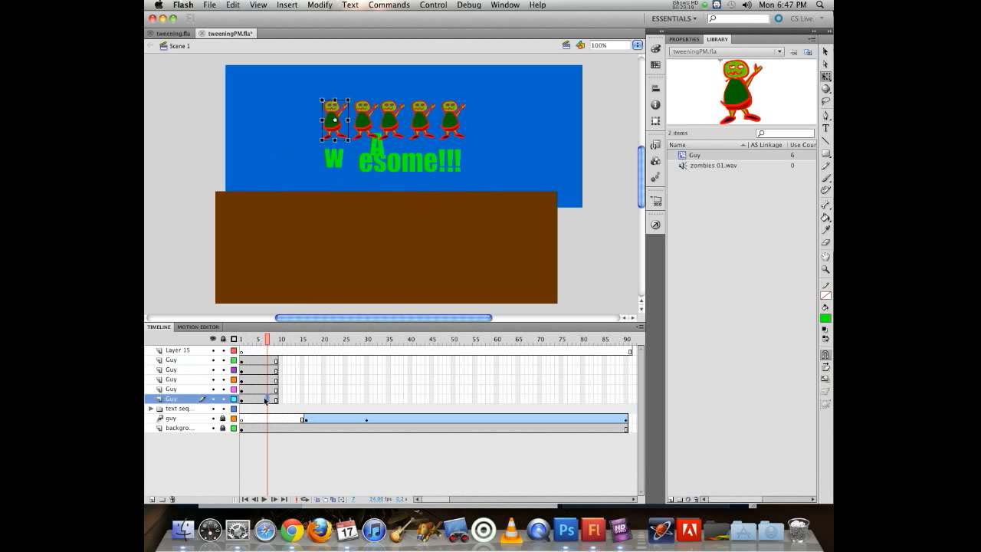
{"action": "left_click_drag", "start_coordinate": [263, 392], "coordinate": [265, 358]}
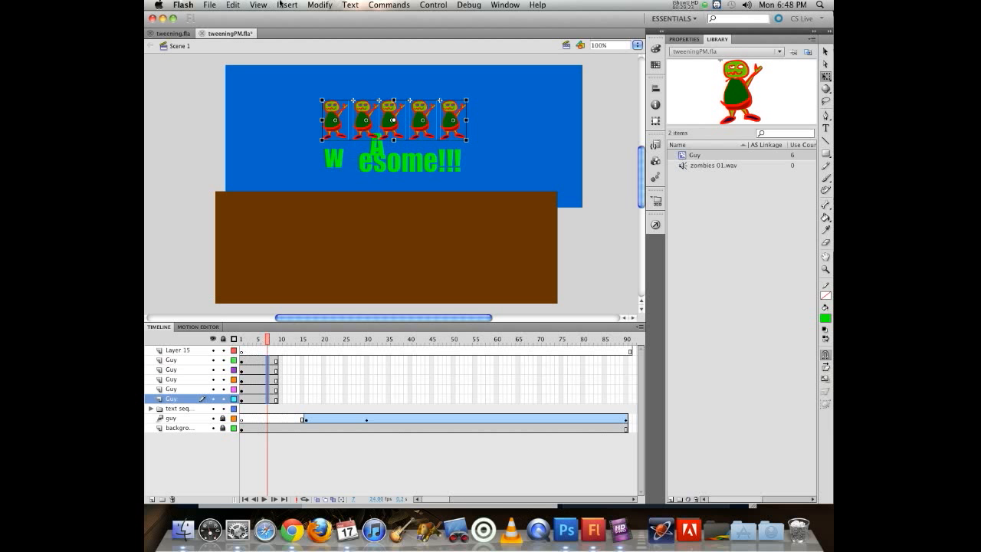
{"action": "left_click", "coordinate": [317, 5]}
{"action": "mouse_move", "coordinate": [348, 123]}
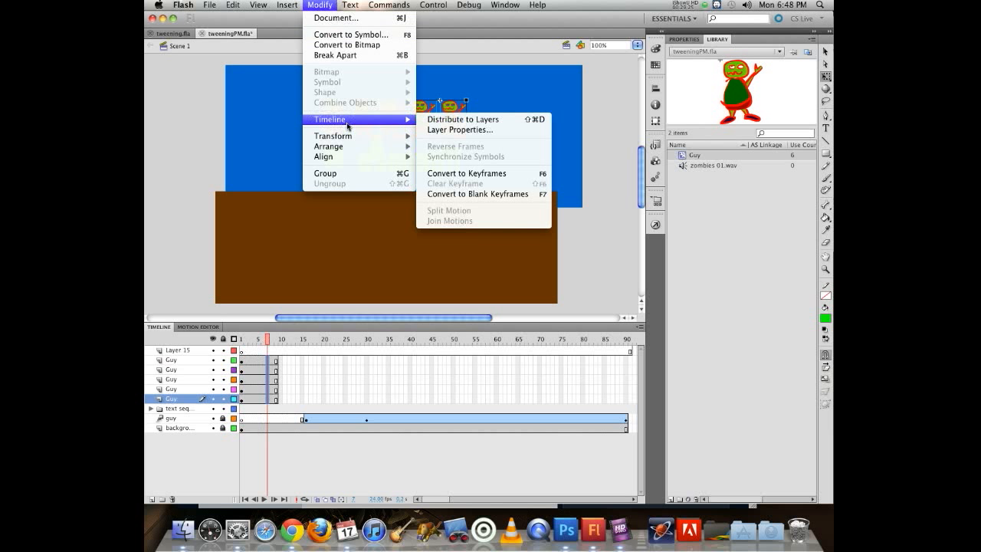
{"action": "mouse_move", "coordinate": [285, 8]}
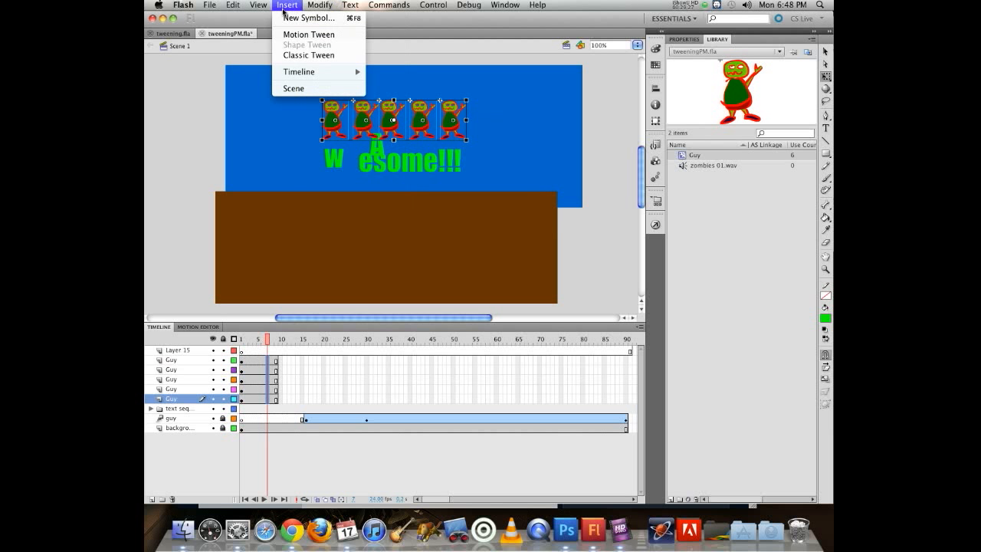
{"action": "left_click", "coordinate": [296, 35]}
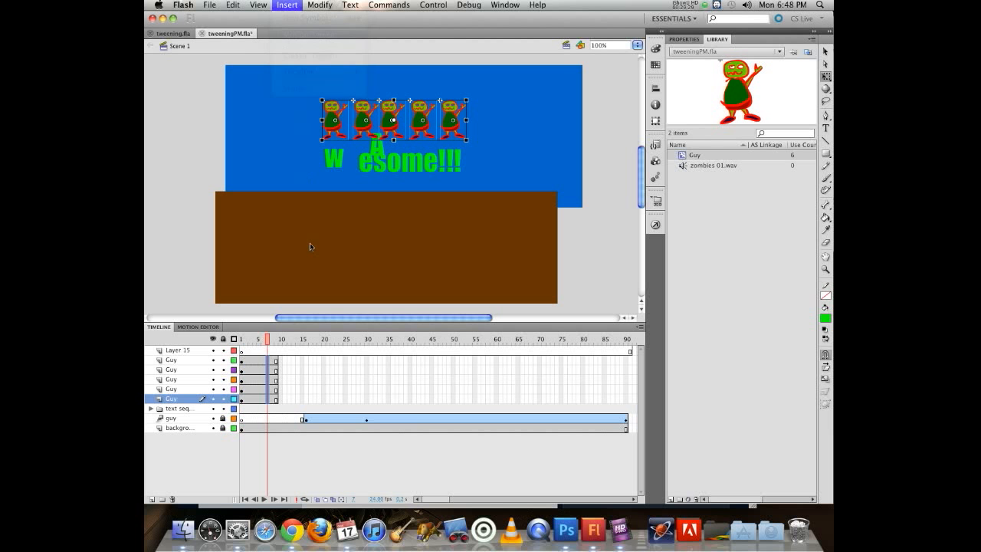
Step: At frame 9, move all five Guy figures together from the blue sky down to the lower part of the brown ground
{"action": "mouse_move", "coordinate": [268, 344]}
{"action": "left_mouse_down"}
{"action": "mouse_move", "coordinate": [242, 340]}
{"action": "mouse_move", "coordinate": [276, 340]}
{"action": "left_mouse_up"}
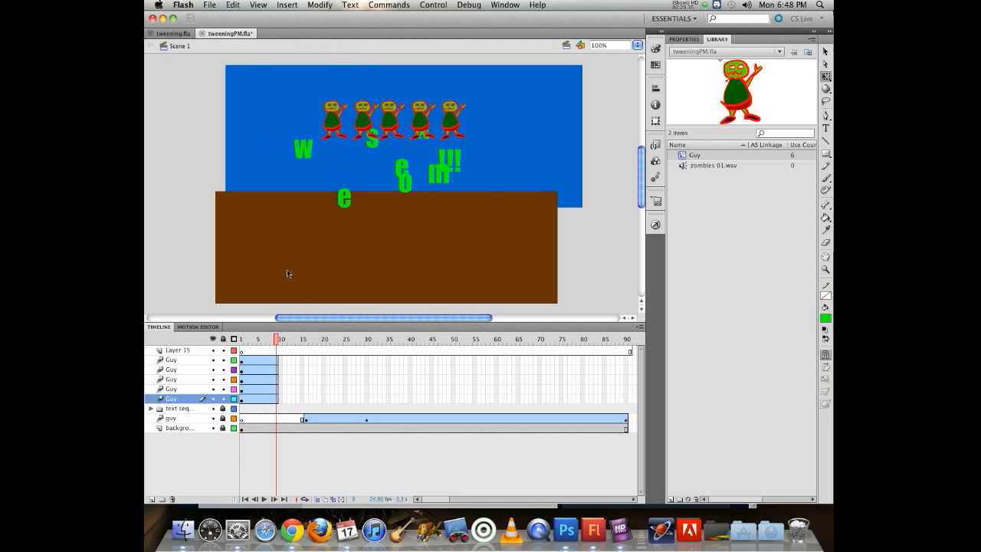
{"action": "mouse_move", "coordinate": [301, 95]}
{"action": "left_mouse_down"}
{"action": "mouse_move", "coordinate": [519, 132]}
{"action": "mouse_move", "coordinate": [461, 130]}
{"action": "mouse_move", "coordinate": [448, 289]}
{"action": "left_mouse_up"}
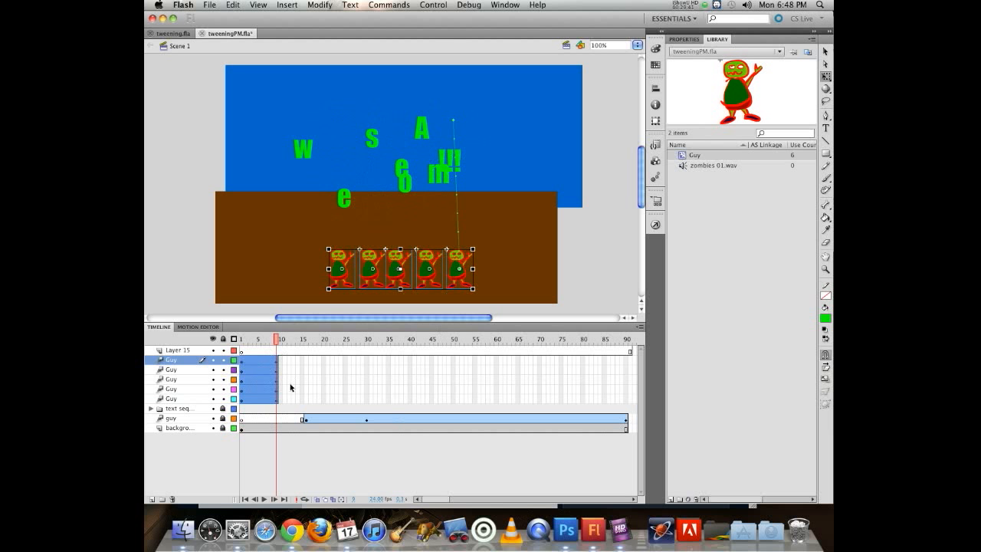
{"action": "left_click", "coordinate": [296, 371]}
Step: Stagger the upper four Guy tween spans to start at frames 10, 19, 28 and 37 from bottom to top, and scrub through the sequence
{"action": "left_click_drag", "start_coordinate": [281, 339], "coordinate": [236, 328]}
{"action": "left_click_drag", "start_coordinate": [248, 392], "coordinate": [337, 380]}
{"action": "left_click", "coordinate": [260, 380]}
{"action": "left_click_drag", "start_coordinate": [256, 370], "coordinate": [372, 370]}
{"action": "left_click", "coordinate": [257, 360]}
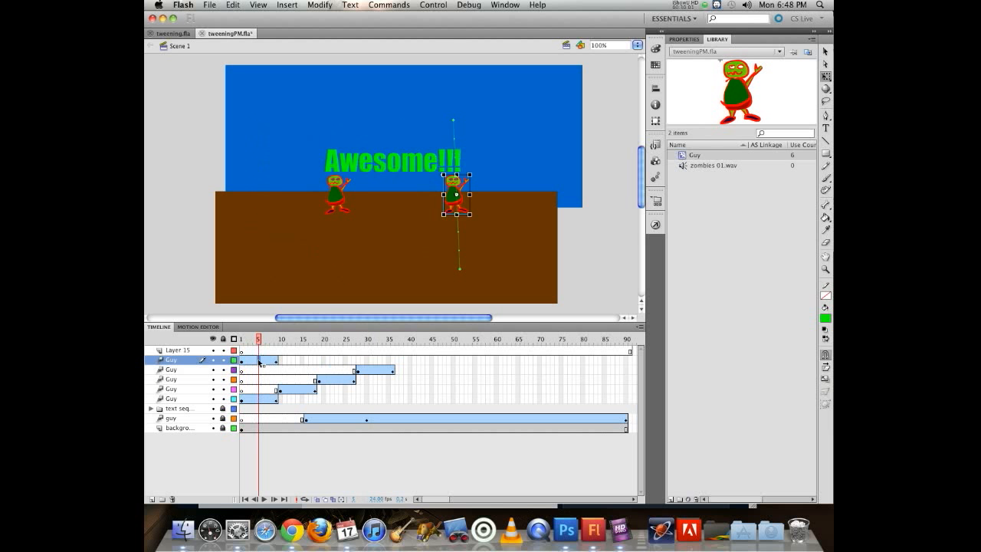
{"action": "left_click_drag", "start_coordinate": [257, 360], "coordinate": [250, 340]}
{"action": "left_click_drag", "start_coordinate": [338, 334], "coordinate": [241, 339]}
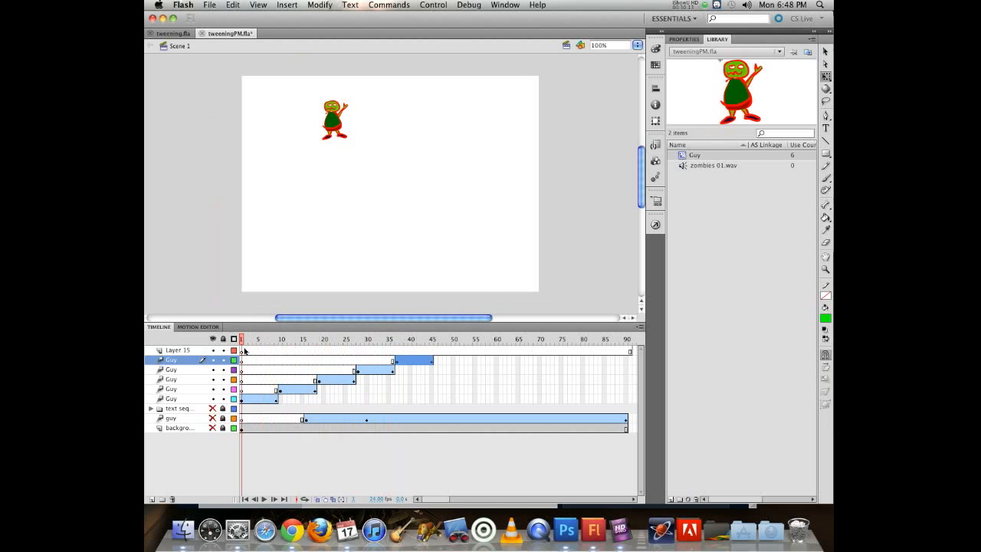
{"action": "left_click_drag", "start_coordinate": [241, 338], "coordinate": [272, 338]}
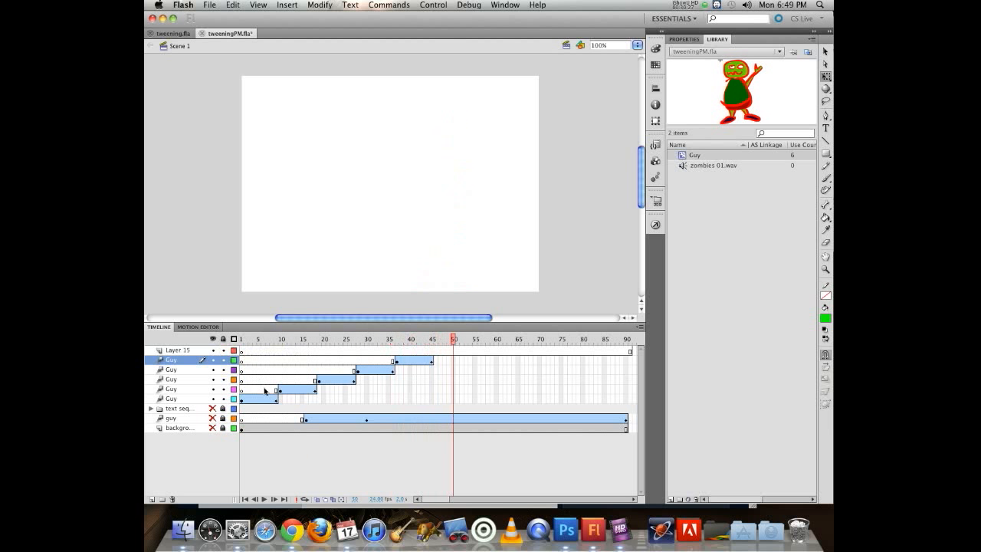
Step: Shift the upper four Guy spans to start at about frames 7, 27, 33 and 63 from bottom to top, and play the animation
{"action": "left_click", "coordinate": [298, 391]}
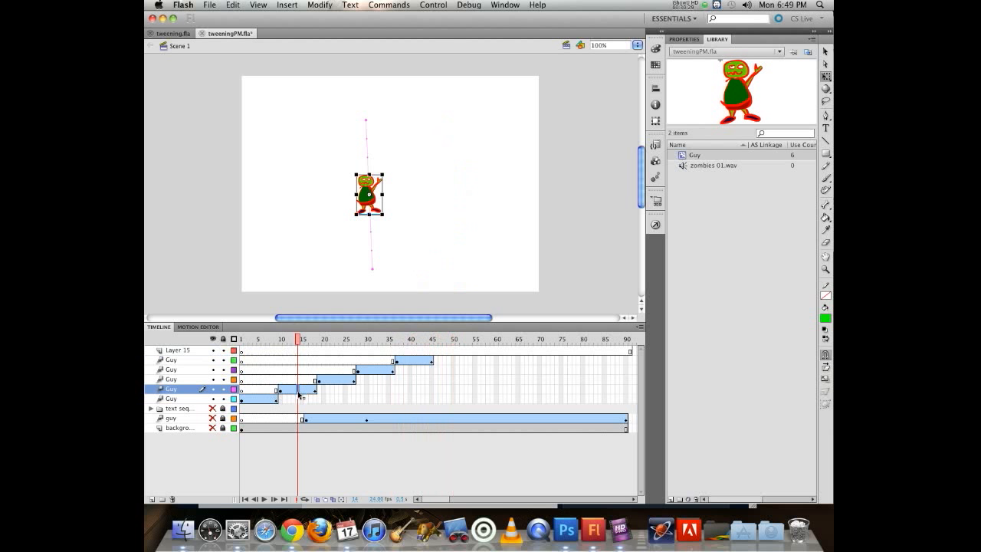
{"action": "left_click_drag", "start_coordinate": [299, 391], "coordinate": [368, 379]}
{"action": "left_click", "coordinate": [333, 379]}
{"action": "left_click", "coordinate": [365, 339]}
{"action": "left_click", "coordinate": [376, 370]}
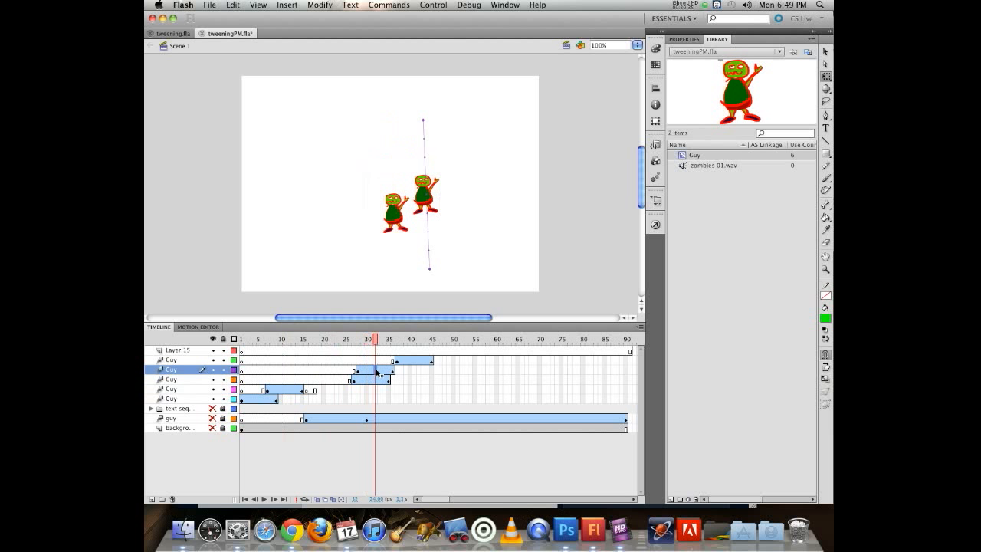
{"action": "left_click_drag", "start_coordinate": [397, 372], "coordinate": [418, 372]}
{"action": "left_click", "coordinate": [407, 360]}
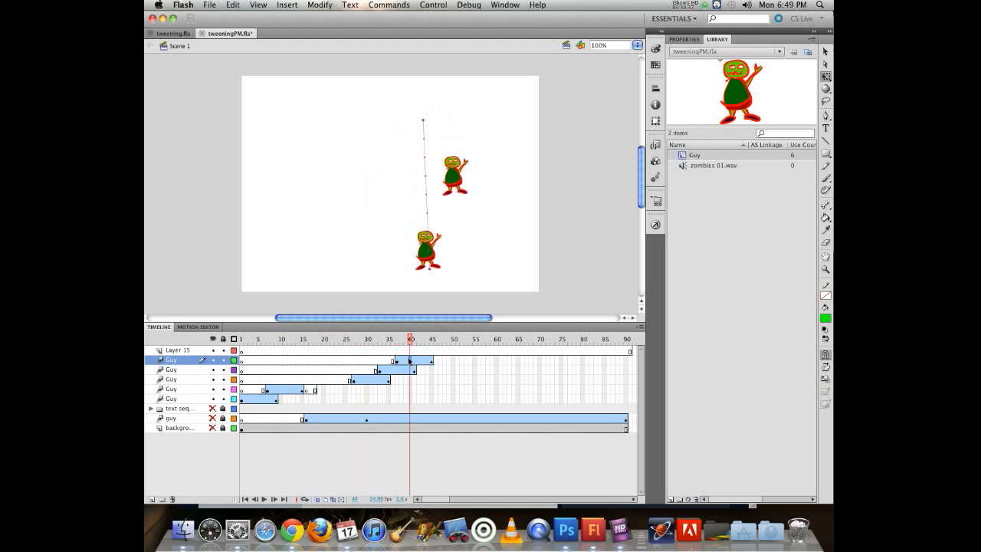
{"action": "left_click_drag", "start_coordinate": [516, 365], "coordinate": [518, 364]}
{"action": "left_click_drag", "start_coordinate": [512, 340], "coordinate": [157, 317]}
{"action": "key", "text": "Return"}
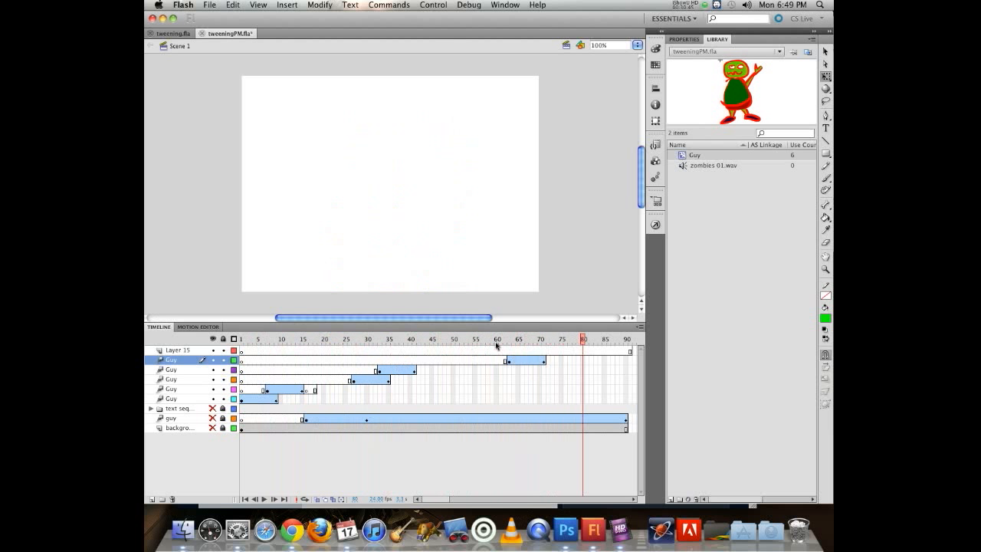
Step: At frame 37, move the transformation point of the second-highest layer's Guy to its head and rotate the figure upside down
{"action": "left_click_drag", "start_coordinate": [557, 339], "coordinate": [413, 331]}
{"action": "left_click", "coordinate": [397, 369]}
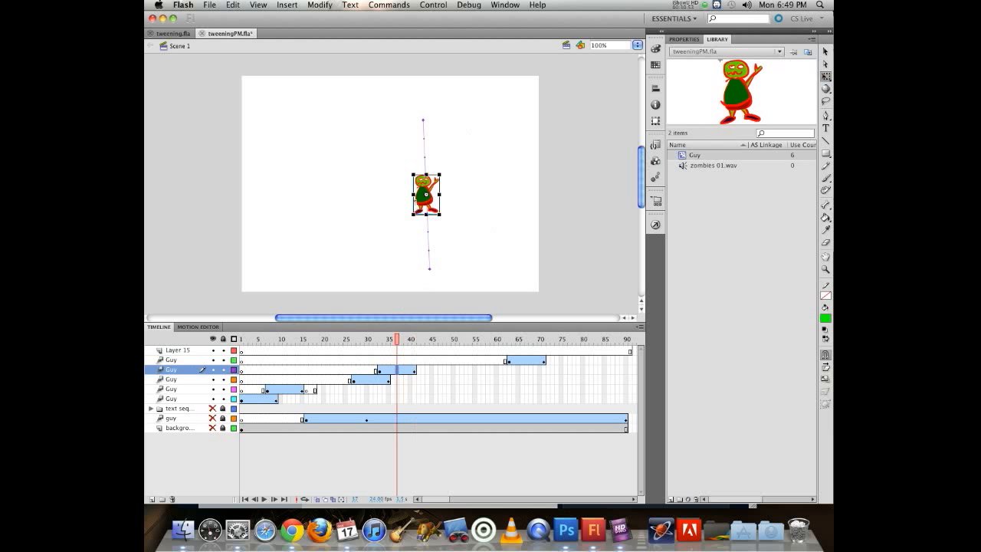
{"action": "mouse_move", "coordinate": [447, 218]}
{"action": "left_mouse_down"}
{"action": "mouse_move", "coordinate": [399, 192]}
{"action": "mouse_move", "coordinate": [458, 175]}
{"action": "mouse_move", "coordinate": [399, 217]}
{"action": "mouse_move", "coordinate": [459, 186]}
{"action": "mouse_move", "coordinate": [395, 204]}
{"action": "mouse_move", "coordinate": [445, 214]}
{"action": "left_mouse_up"}
{"action": "mouse_move", "coordinate": [444, 218]}
{"action": "left_mouse_down"}
{"action": "mouse_move", "coordinate": [396, 184]}
{"action": "mouse_move", "coordinate": [457, 180]}
{"action": "mouse_move", "coordinate": [430, 221]}
{"action": "mouse_move", "coordinate": [445, 218]}
{"action": "left_mouse_up"}
{"action": "left_click_drag", "start_coordinate": [422, 183], "coordinate": [421, 179]}
{"action": "left_click_drag", "start_coordinate": [444, 216], "coordinate": [413, 158]}
Step: At frame 31, rotate the Guy on the middle of the five Guy layers upside down
{"action": "left_click_drag", "start_coordinate": [397, 346], "coordinate": [372, 325]}
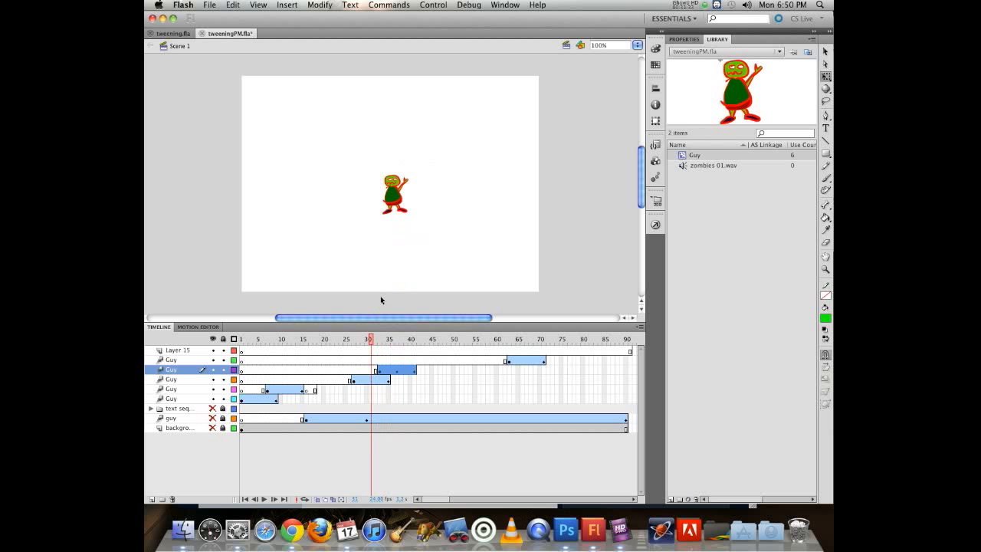
{"action": "left_click", "coordinate": [389, 201]}
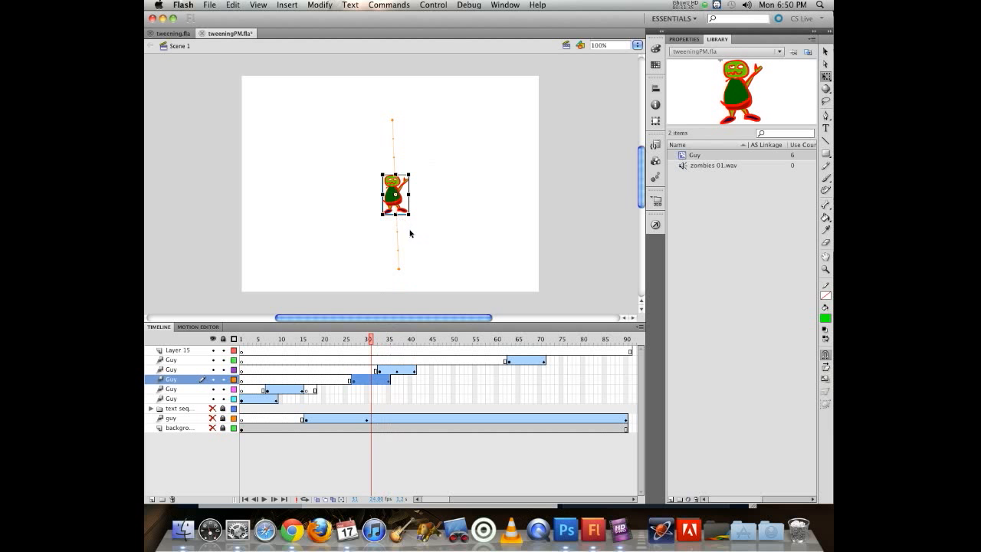
{"action": "left_click_drag", "start_coordinate": [414, 220], "coordinate": [384, 169]}
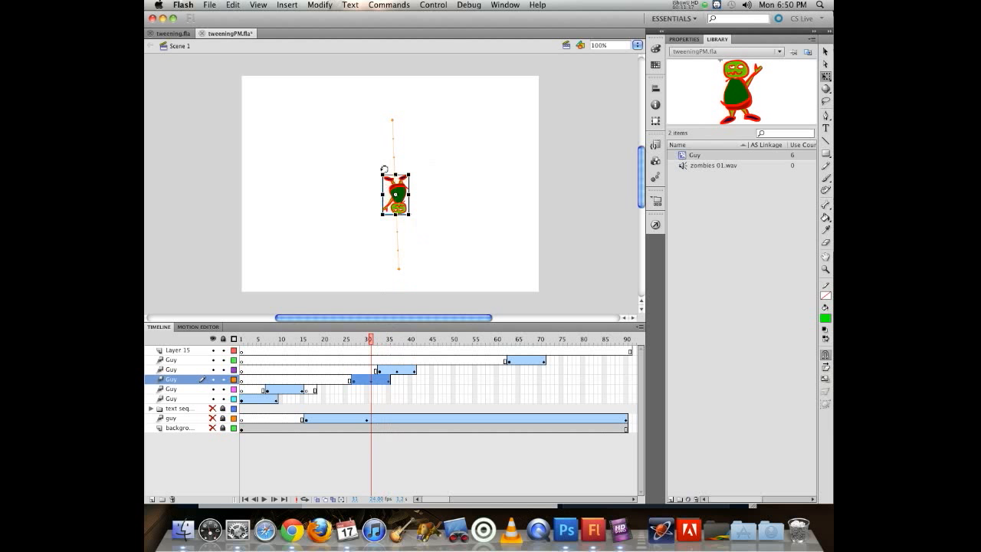
Step: At frame 67, place the topmost Guy's transformation point above its head and rotate the figure upside down around it
{"action": "left_click_drag", "start_coordinate": [371, 342], "coordinate": [526, 305]}
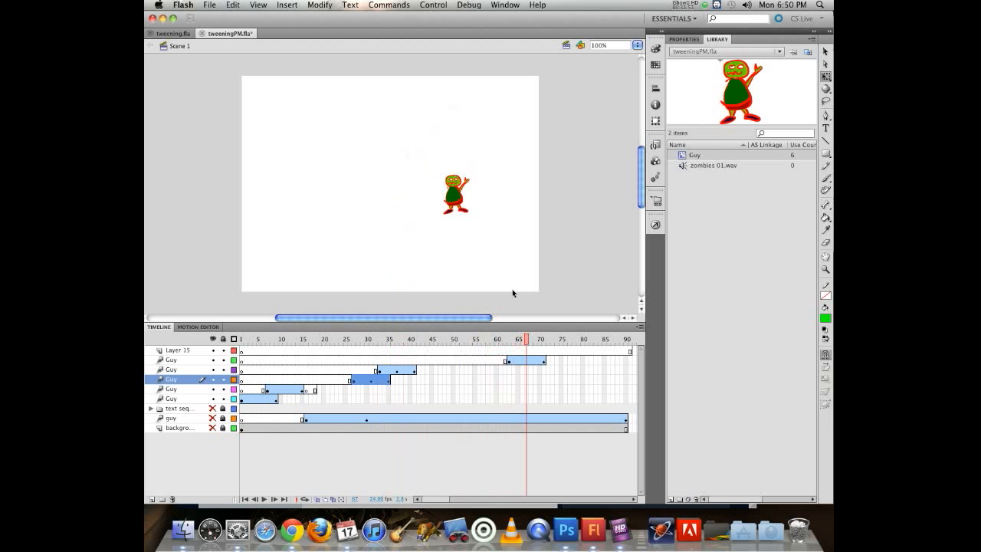
{"action": "left_click", "coordinate": [457, 192]}
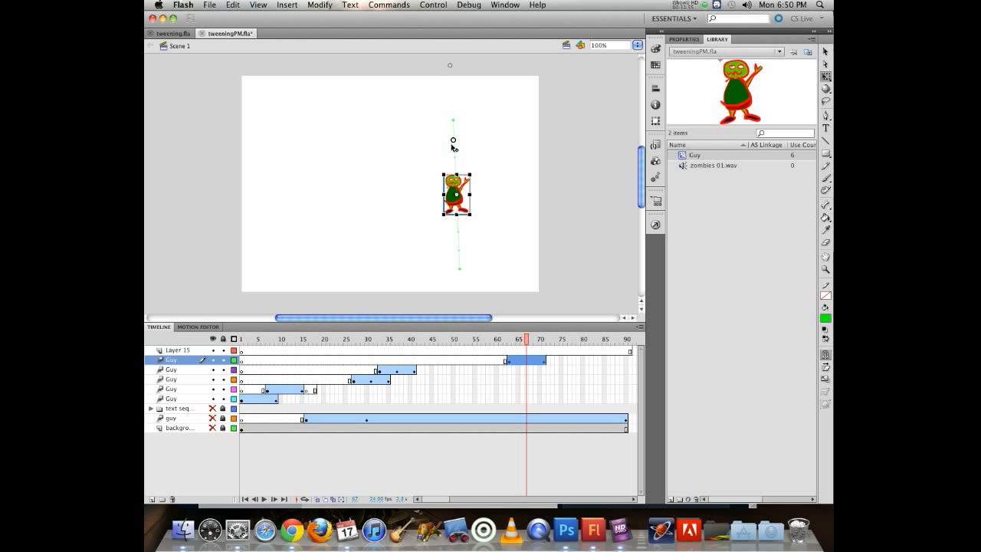
{"action": "left_click_drag", "start_coordinate": [452, 146], "coordinate": [453, 142]}
{"action": "left_click_drag", "start_coordinate": [476, 216], "coordinate": [446, 92]}
{"action": "mouse_move", "coordinate": [529, 341]}
{"action": "left_mouse_down"}
{"action": "mouse_move", "coordinate": [502, 342]}
{"action": "mouse_move", "coordinate": [544, 341]}
{"action": "mouse_move", "coordinate": [508, 342]}
{"action": "mouse_move", "coordinate": [526, 334]}
{"action": "left_mouse_up"}
{"action": "left_click", "coordinate": [451, 86]}
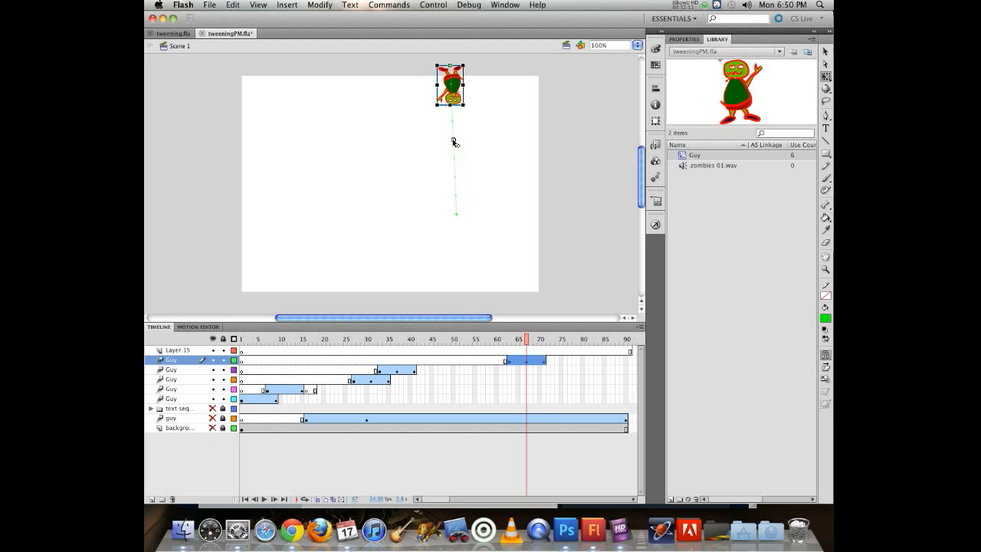
Step: At frame 71, move the topmost layer's Guy lower on the stage and scrub back through the animation
{"action": "left_click_drag", "start_coordinate": [527, 341], "coordinate": [544, 323]}
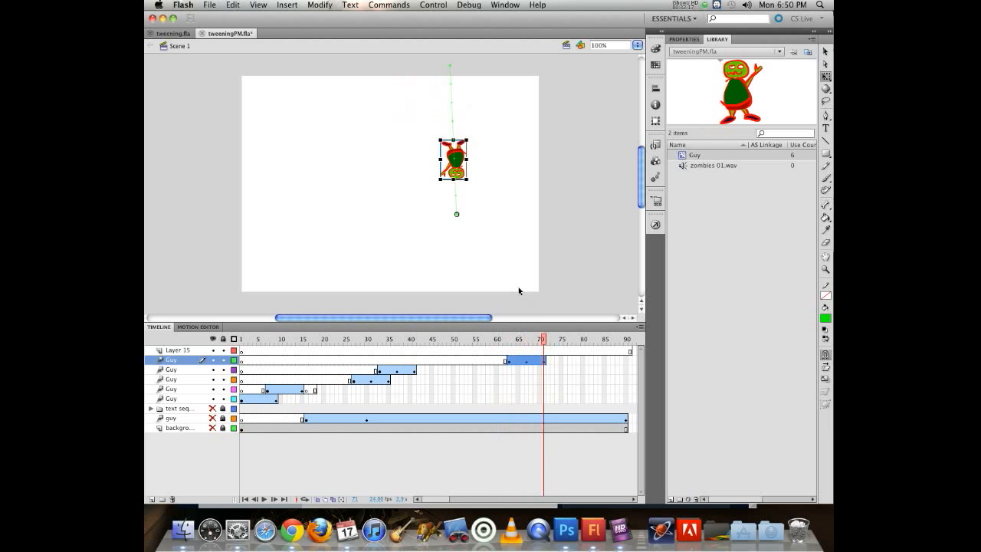
{"action": "left_click_drag", "start_coordinate": [463, 160], "coordinate": [462, 235]}
{"action": "left_click_drag", "start_coordinate": [544, 342], "coordinate": [393, 303]}
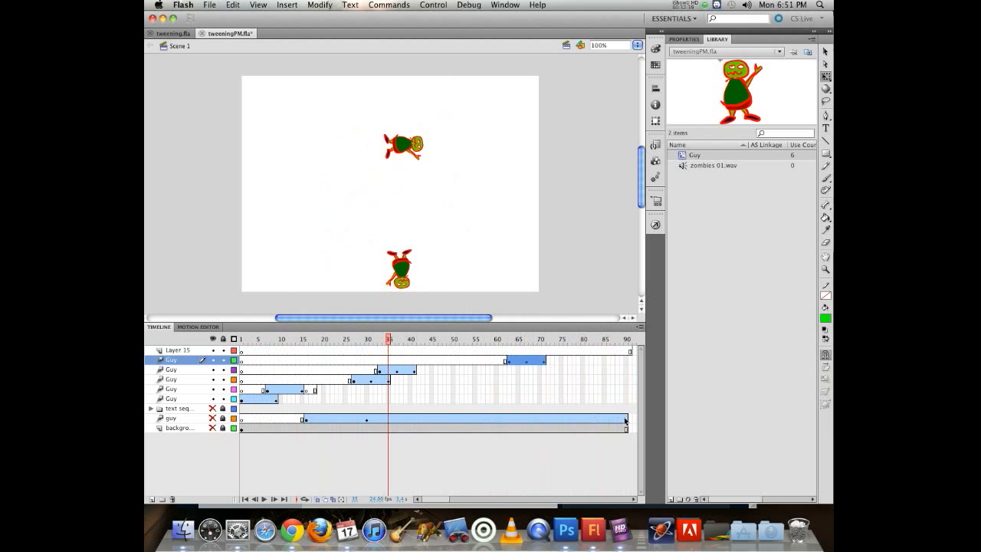
Step: Shorten the tween span on the lowercase guy layer so that it ends at about frame 58
{"action": "left_click_drag", "start_coordinate": [626, 419], "coordinate": [489, 409]}
{"action": "left_click", "coordinate": [627, 420]}
{"action": "left_click", "coordinate": [397, 343]}
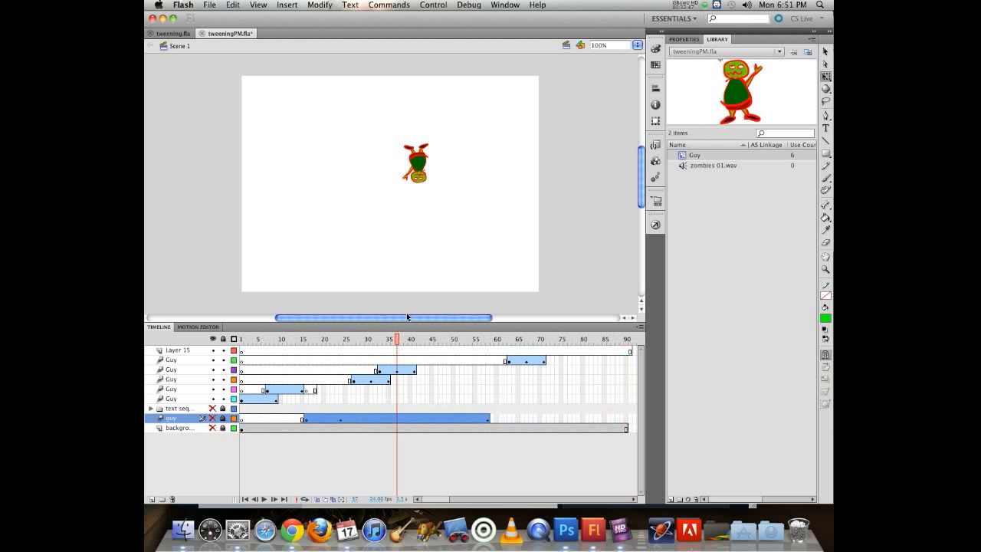
Step: Make Layer 15 active, hide and lock all Guy layers, and briefly show the background layer before hiding it again
{"action": "left_click", "coordinate": [177, 352]}
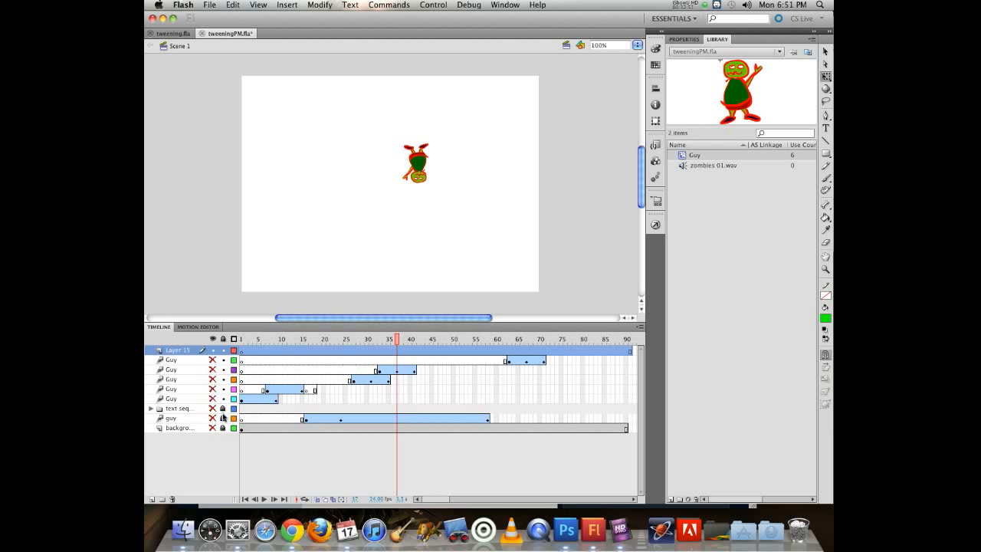
{"action": "left_click_drag", "start_coordinate": [213, 359], "coordinate": [222, 418]}
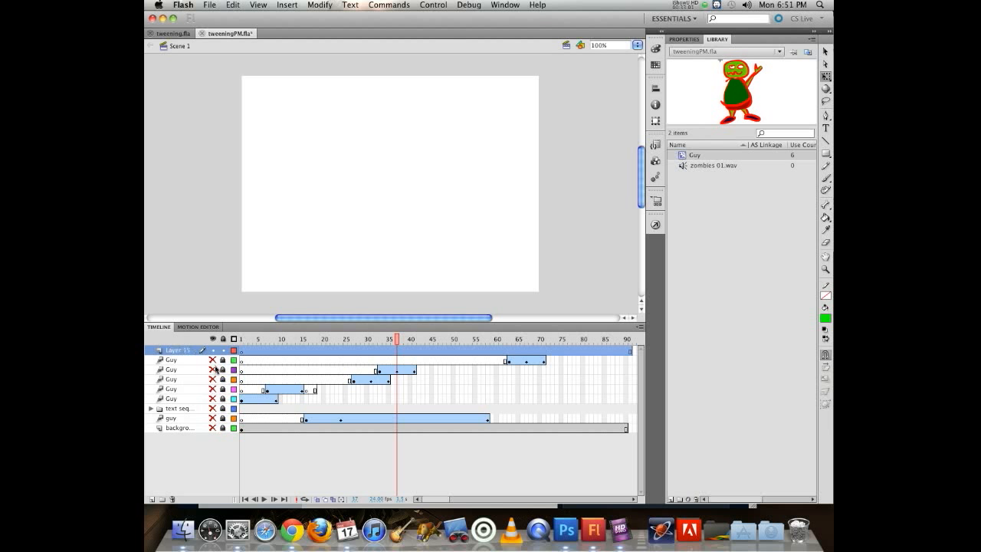
{"action": "left_click", "coordinate": [212, 429]}
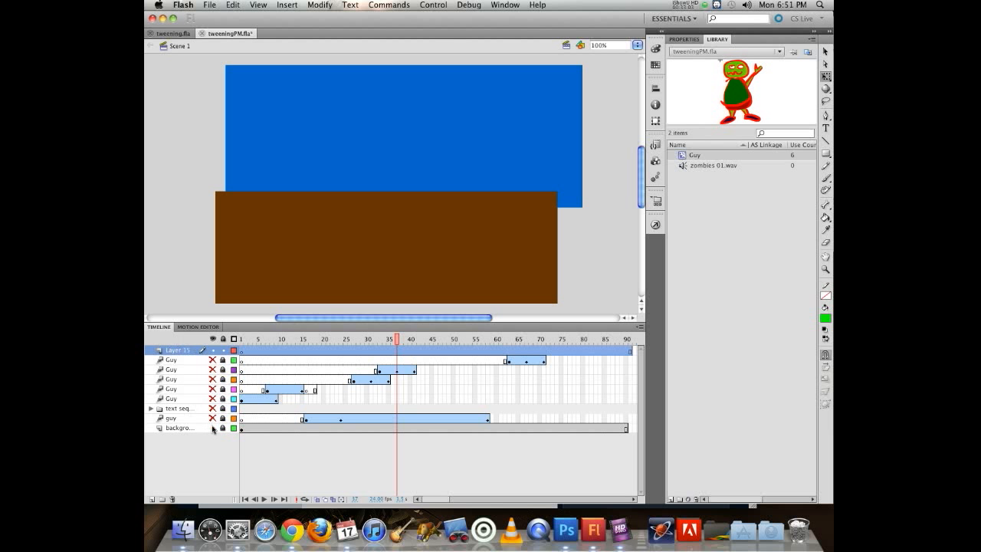
{"action": "left_click", "coordinate": [213, 428]}
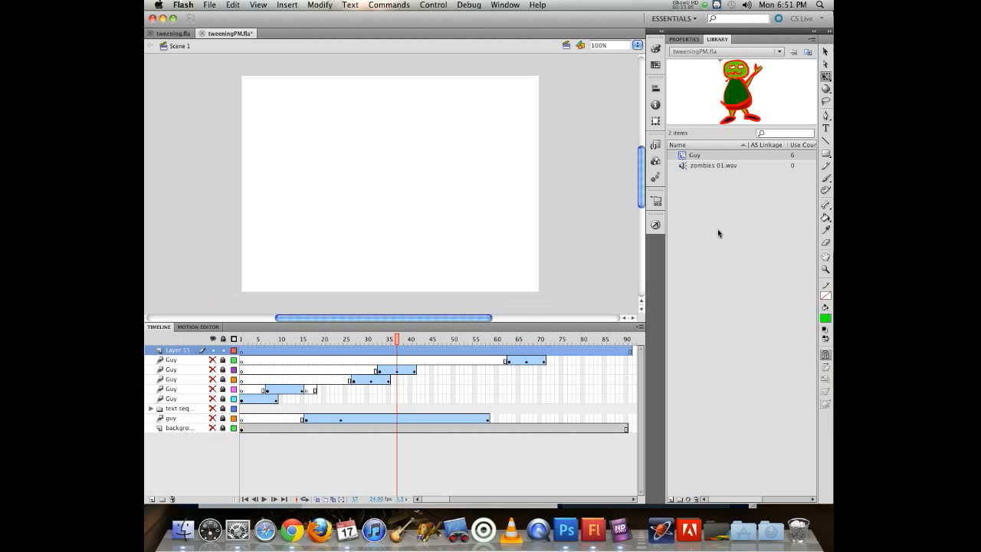
Step: Paint a round outline on Layer 15 in the stage's upper middle with the Brush tool and fill colour #3300FF
{"action": "left_click", "coordinate": [826, 154]}
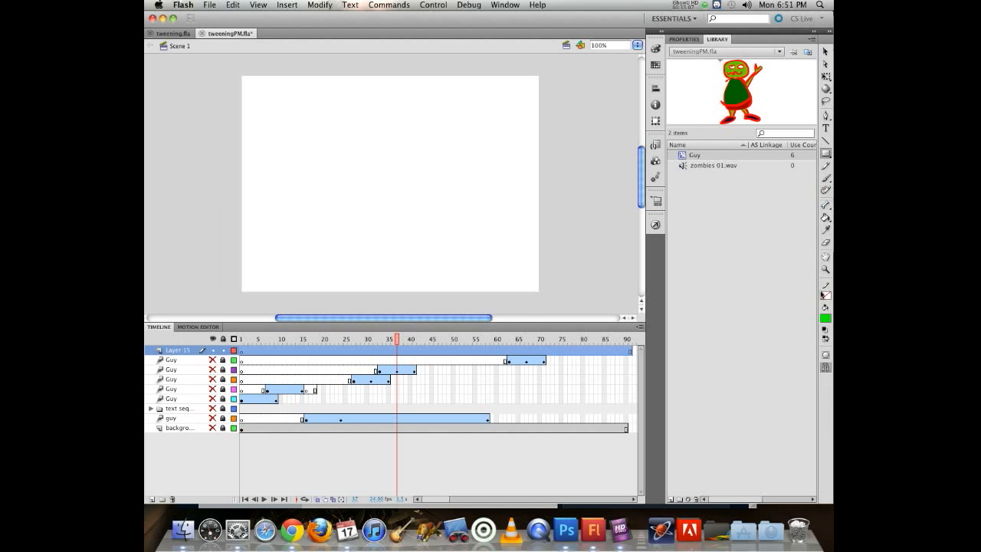
{"action": "left_click", "coordinate": [826, 177]}
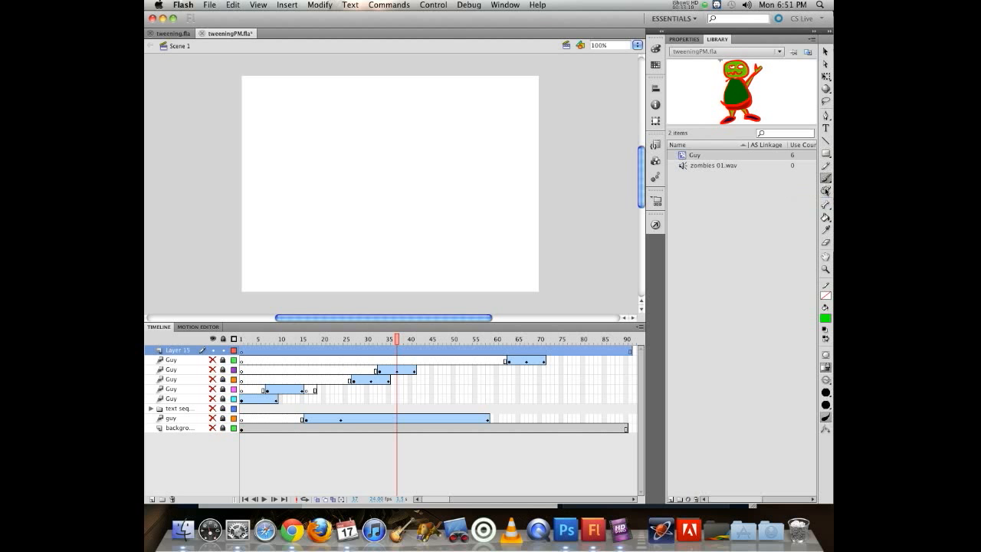
{"action": "left_click", "coordinate": [825, 319]}
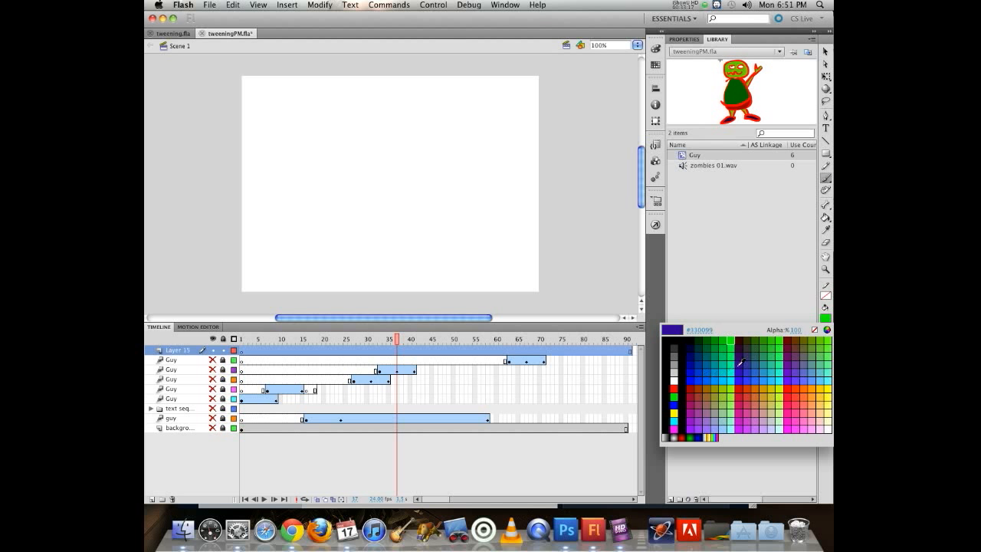
{"action": "left_click", "coordinate": [741, 375]}
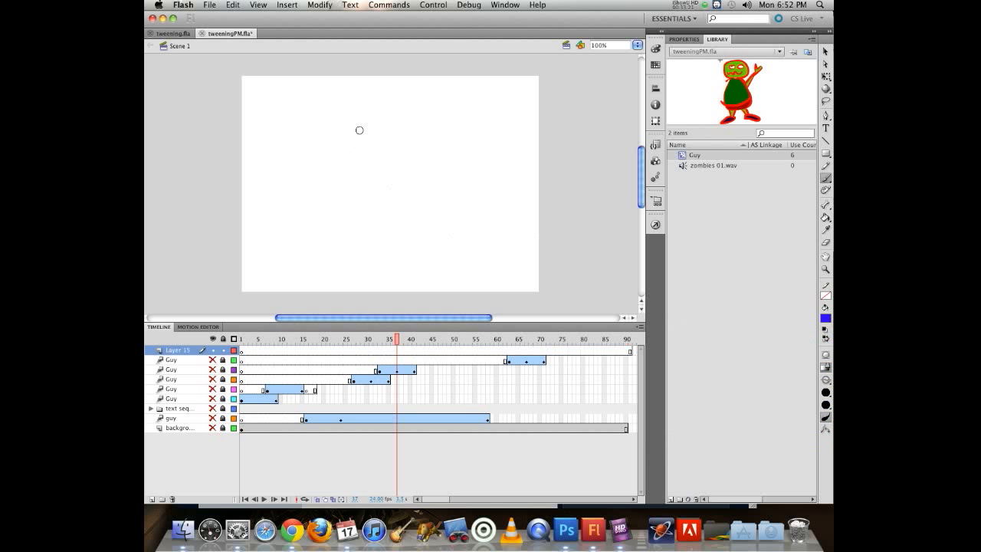
{"action": "mouse_move", "coordinate": [347, 133]}
{"action": "left_mouse_down"}
{"action": "mouse_move", "coordinate": [416, 145]}
{"action": "mouse_move", "coordinate": [394, 177]}
{"action": "mouse_move", "coordinate": [347, 170]}
{"action": "mouse_move", "coordinate": [353, 123]}
{"action": "left_mouse_up"}
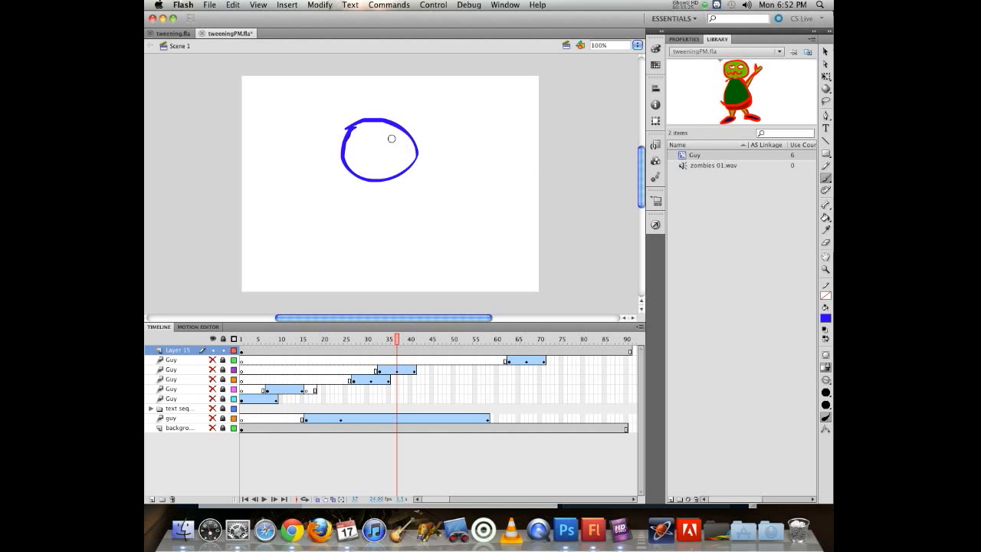
Step: Fill the inside of the round outline on Layer 15 with grey #999999 using the Paint Bucket tool
{"action": "left_click", "coordinate": [826, 319]}
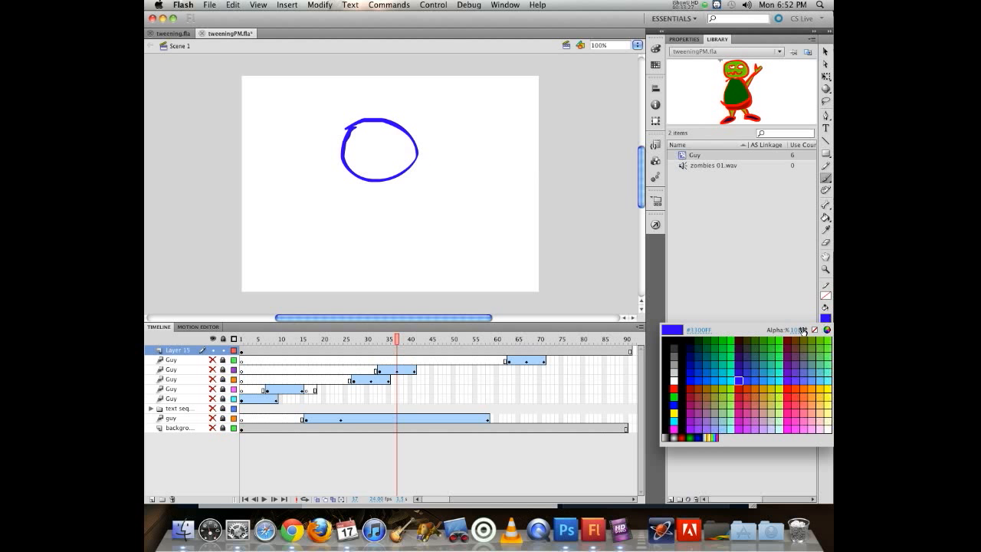
{"action": "left_click", "coordinate": [826, 321]}
{"action": "left_click", "coordinate": [826, 219]}
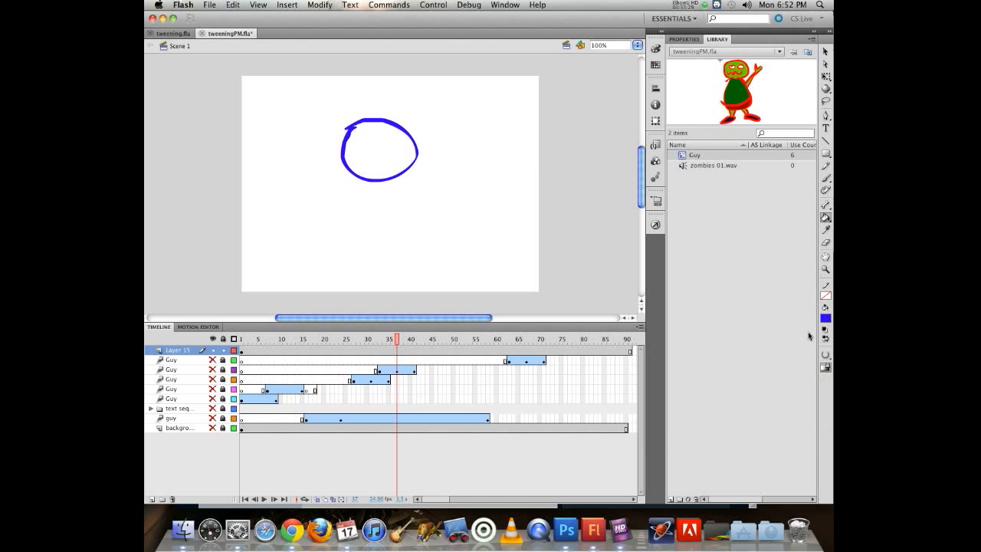
{"action": "left_click", "coordinate": [826, 318]}
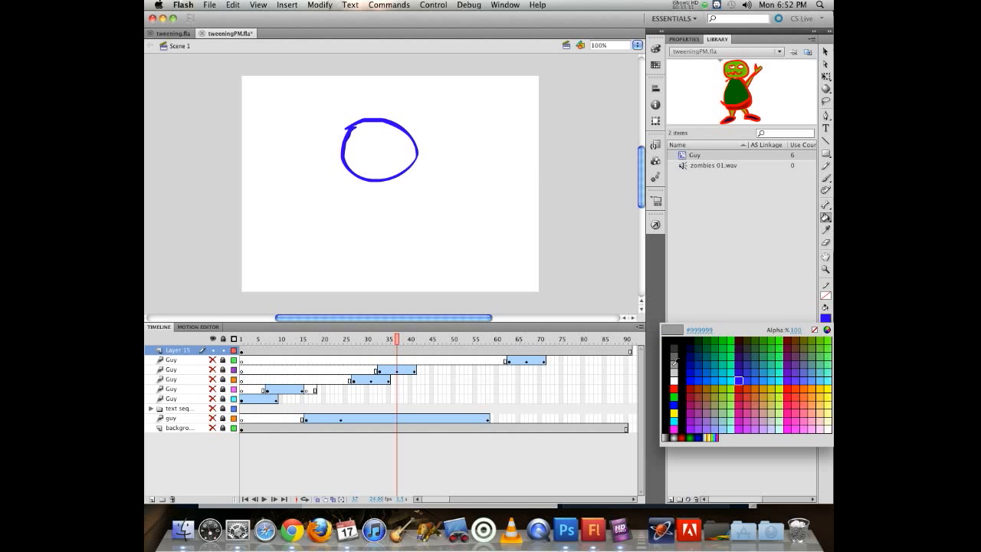
{"action": "left_click", "coordinate": [674, 365]}
{"action": "left_click", "coordinate": [378, 151]}
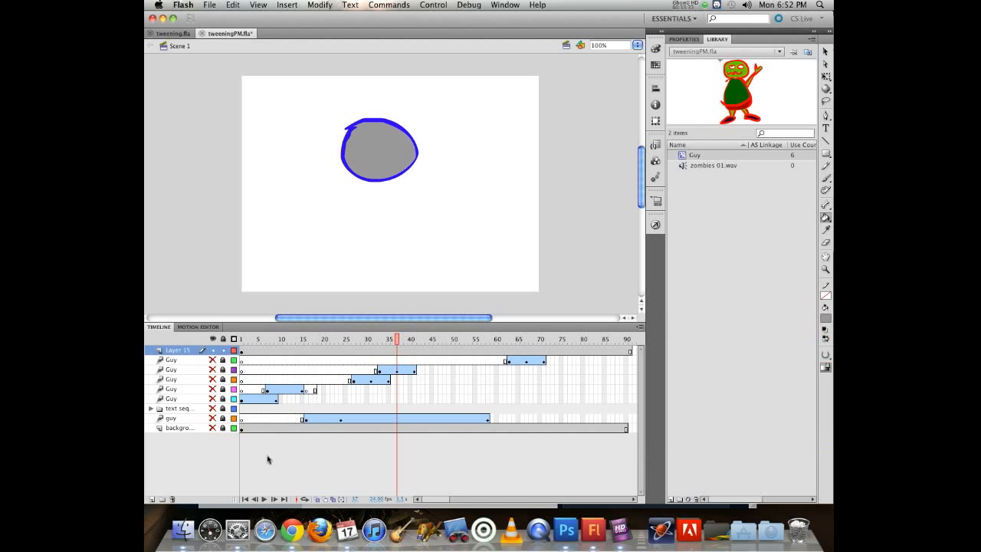
Step: Make the background layer visible behind the grey circle, keeping the lowercase guy layer hidden
{"action": "left_click", "coordinate": [212, 417]}
{"action": "left_click", "coordinate": [212, 418]}
{"action": "left_click", "coordinate": [213, 428]}
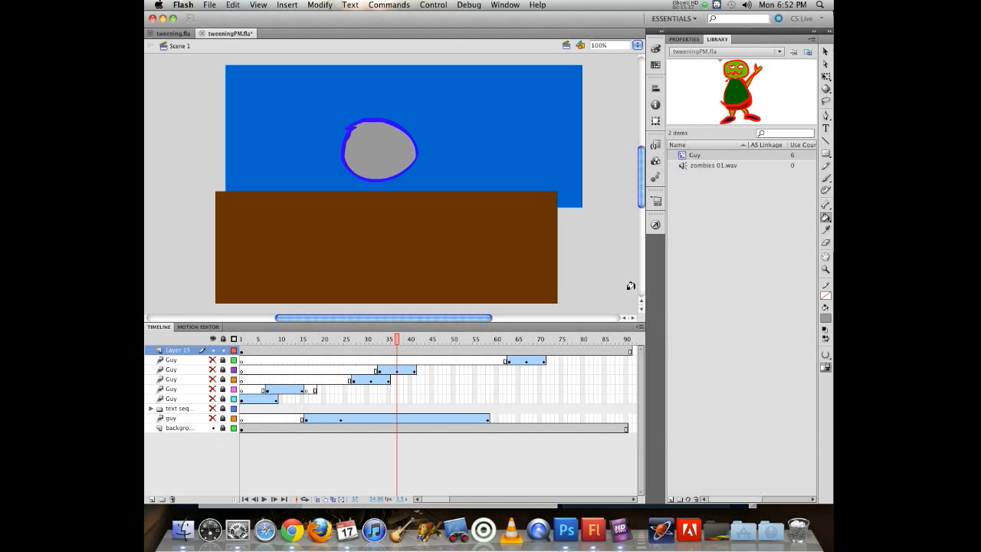
Step: Select the entire grey circle with its outline and convert it to a movie clip symbol named Moon
{"action": "left_click", "coordinate": [826, 52]}
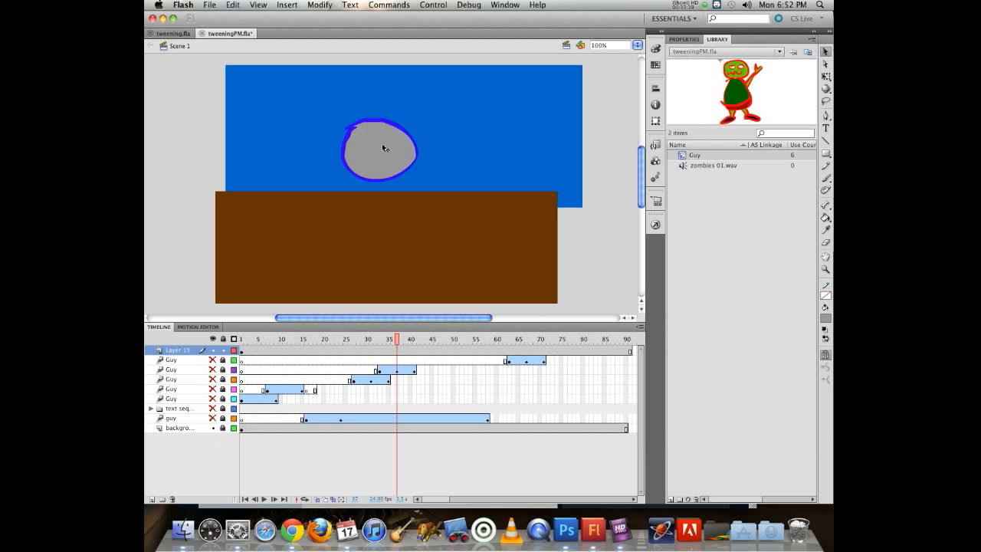
{"action": "left_click", "coordinate": [376, 139]}
{"action": "left_click_drag", "start_coordinate": [323, 100], "coordinate": [420, 184]}
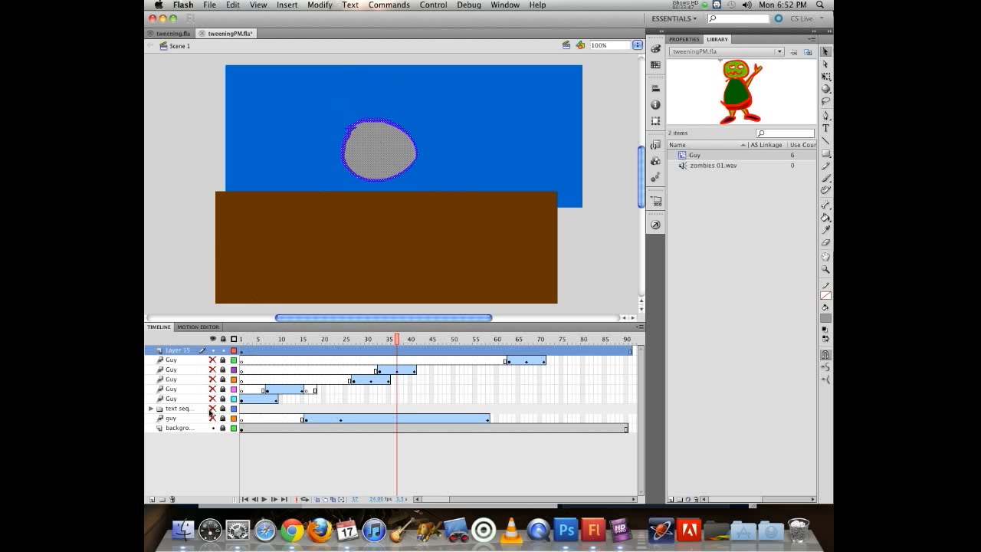
{"action": "key", "text": "F8"}
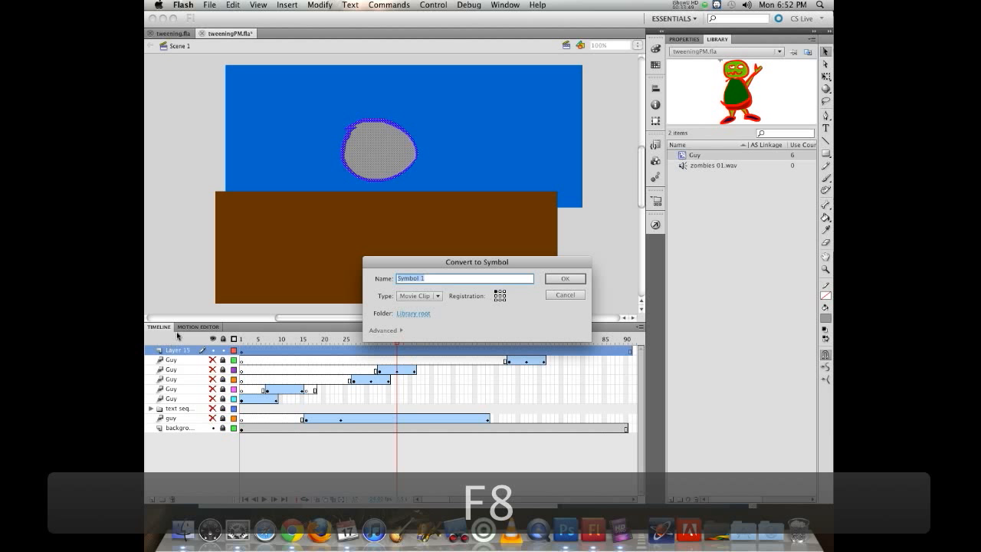
{"action": "type", "text": "Moon"}
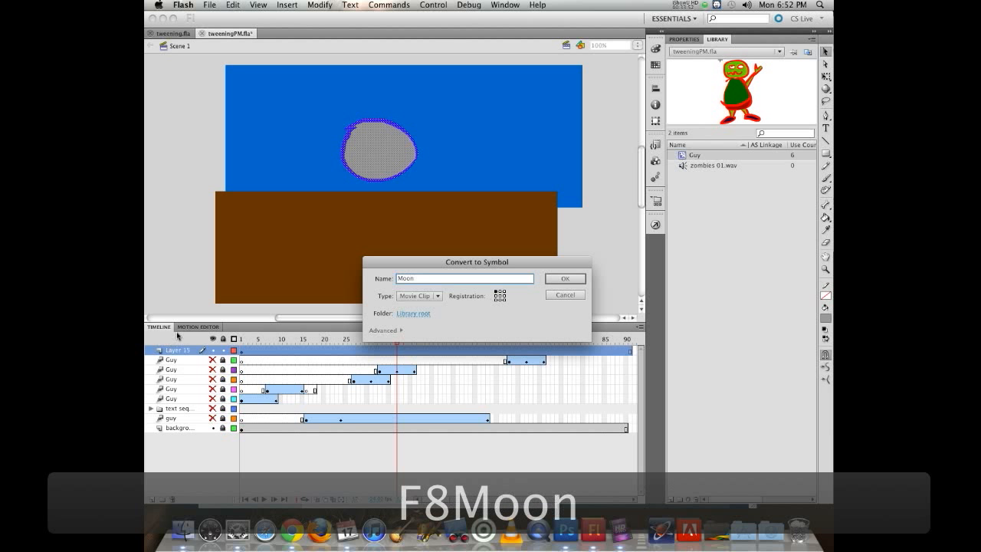
{"action": "key", "text": "Return"}
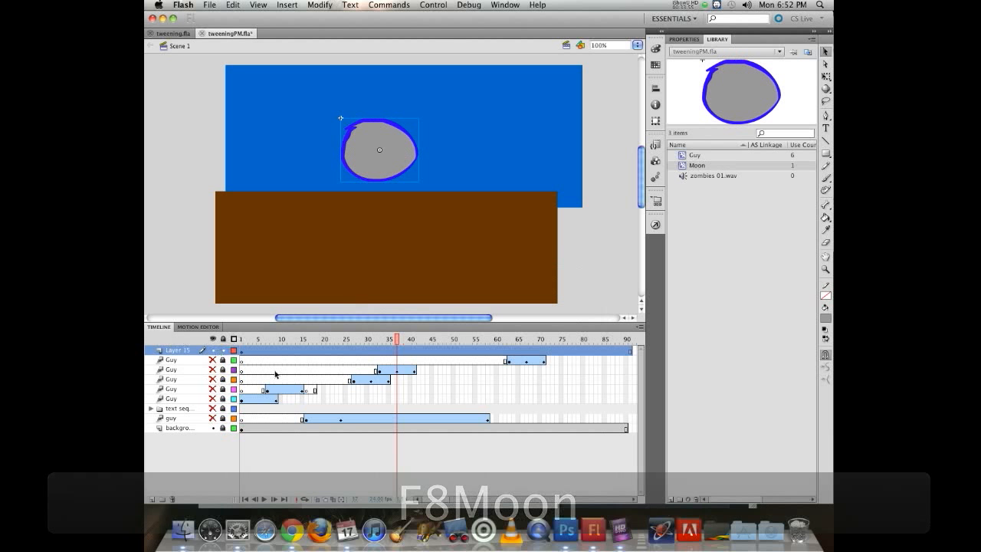
Step: Create a motion tween on Layer 15 for the Moon and return the playhead to frame 1
{"action": "left_click_drag", "start_coordinate": [396, 334], "coordinate": [268, 335]}
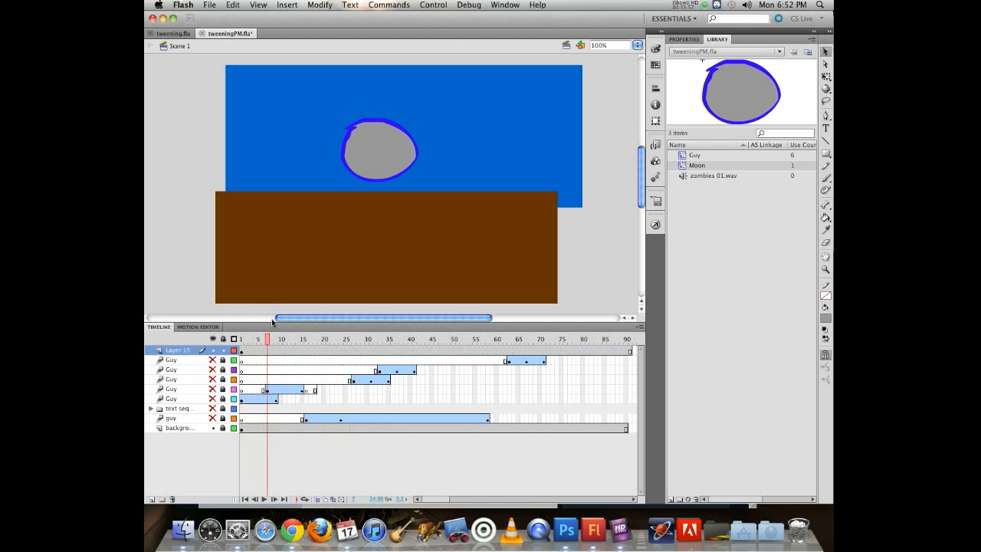
{"action": "right_click", "coordinate": [278, 353]}
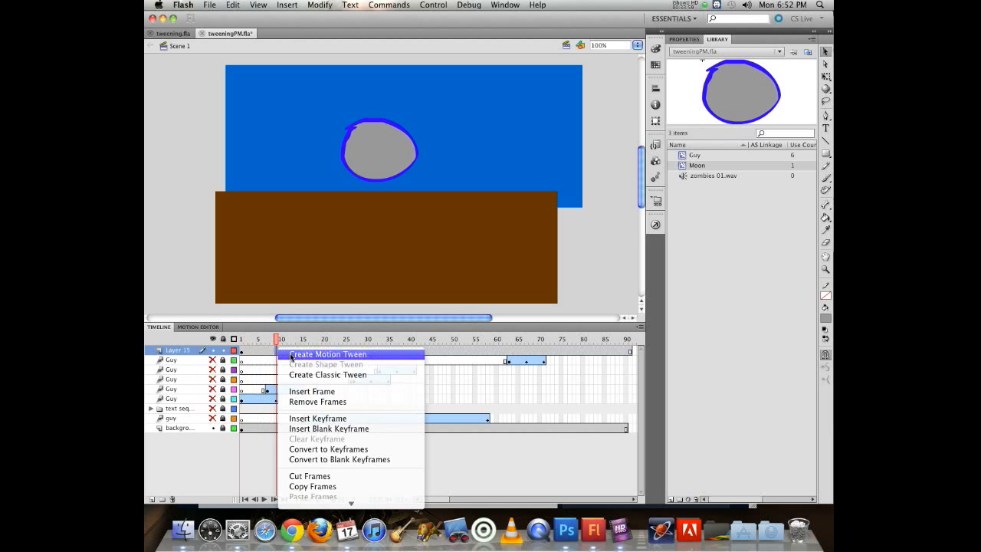
{"action": "left_click", "coordinate": [290, 354]}
{"action": "left_click", "coordinate": [294, 338]}
{"action": "left_click_drag", "start_coordinate": [295, 338], "coordinate": [241, 338]}
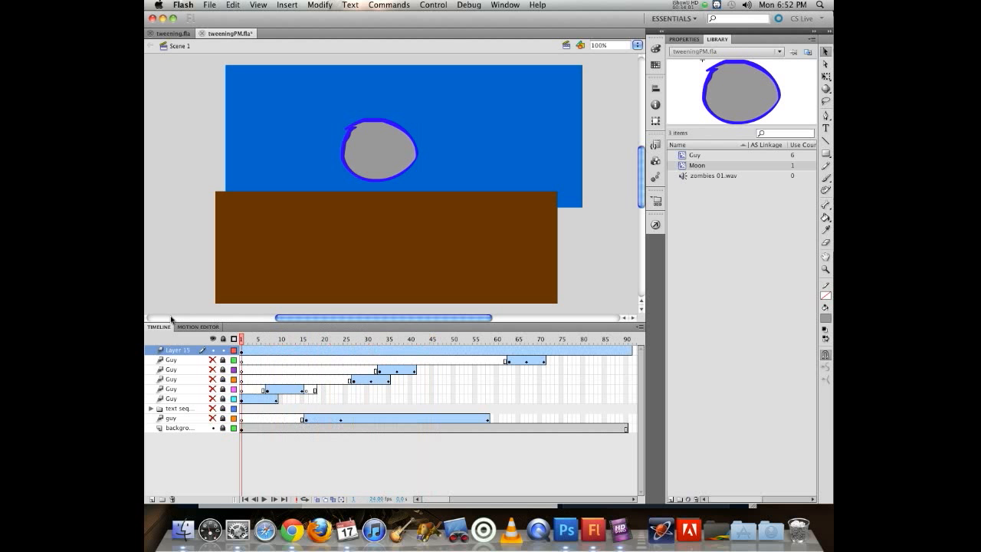
Step: At frame 1, move the Moon off the stage to just beyond the blue sky's right edge
{"action": "left_click_drag", "start_coordinate": [362, 154], "coordinate": [166, 154]}
{"action": "left_click_drag", "start_coordinate": [241, 343], "coordinate": [196, 212]}
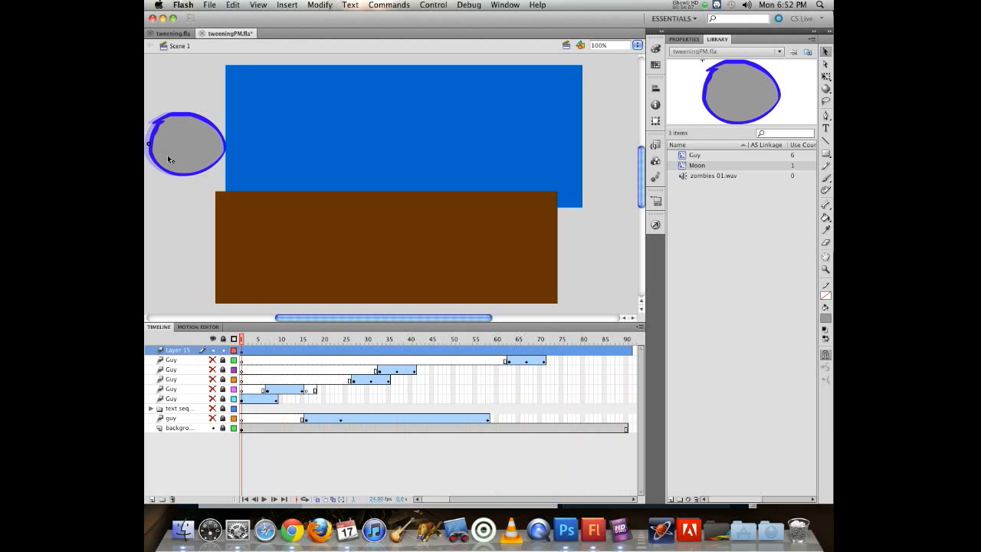
{"action": "left_click_drag", "start_coordinate": [171, 158], "coordinate": [608, 158]}
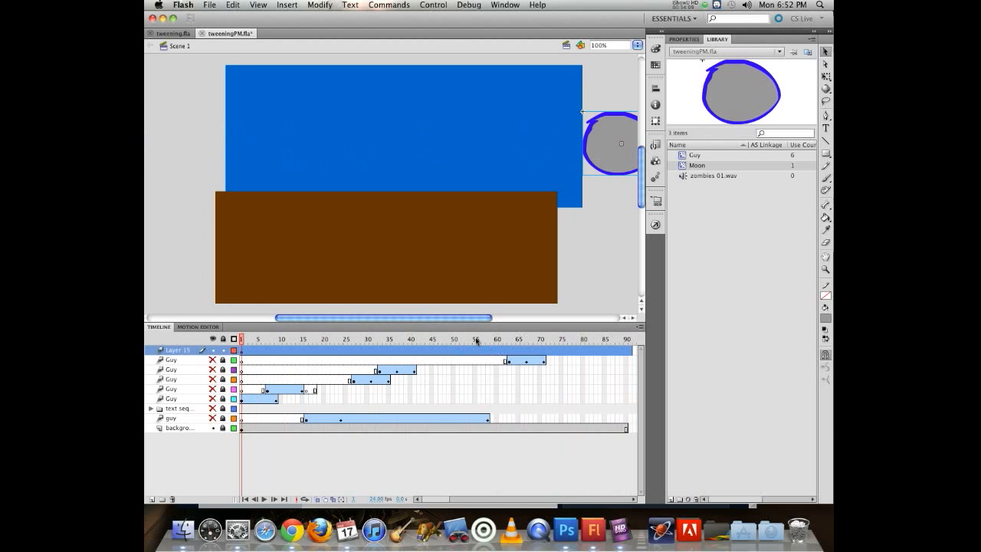
Step: Extend the background layer to frame 91 so it matches the length of Layer 15
{"action": "mouse_move", "coordinate": [479, 341]}
{"action": "left_mouse_down"}
{"action": "mouse_move", "coordinate": [607, 341]}
{"action": "mouse_move", "coordinate": [496, 340]}
{"action": "left_mouse_up"}
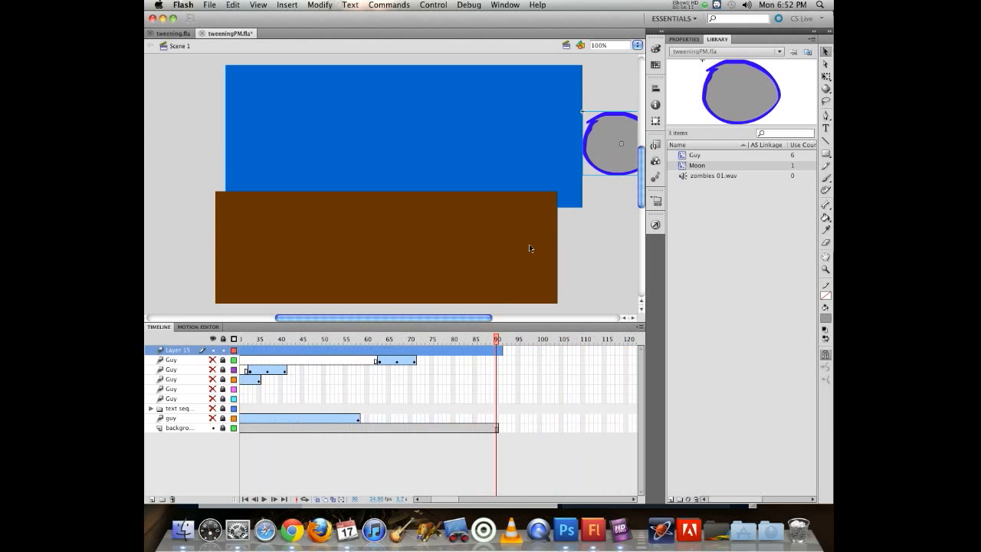
{"action": "left_click", "coordinate": [500, 428]}
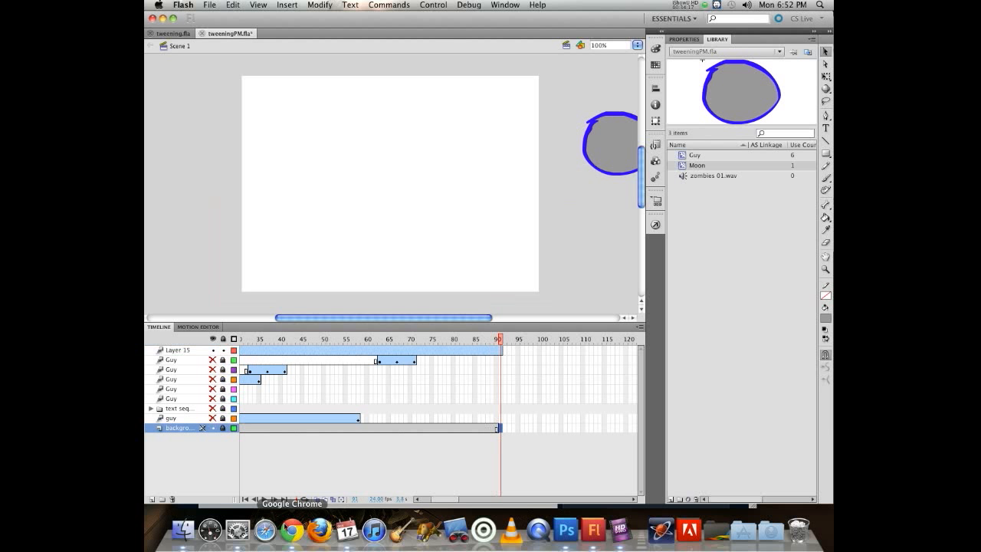
{"action": "key", "text": "F5"}
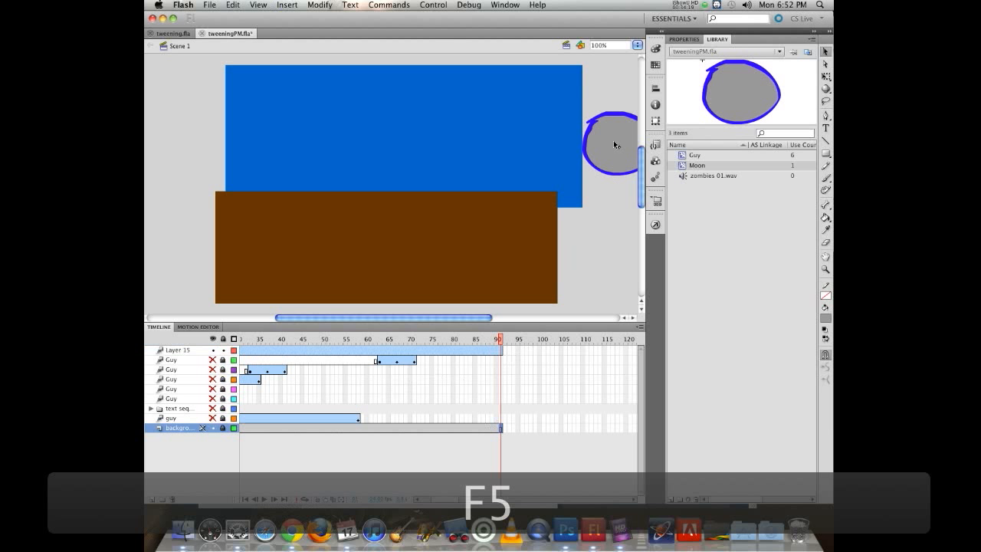
Step: At frame 91, move the Moon off the stage's left side and bend its motion path into a shallow upward arc
{"action": "left_click_drag", "start_coordinate": [614, 144], "coordinate": [170, 151]}
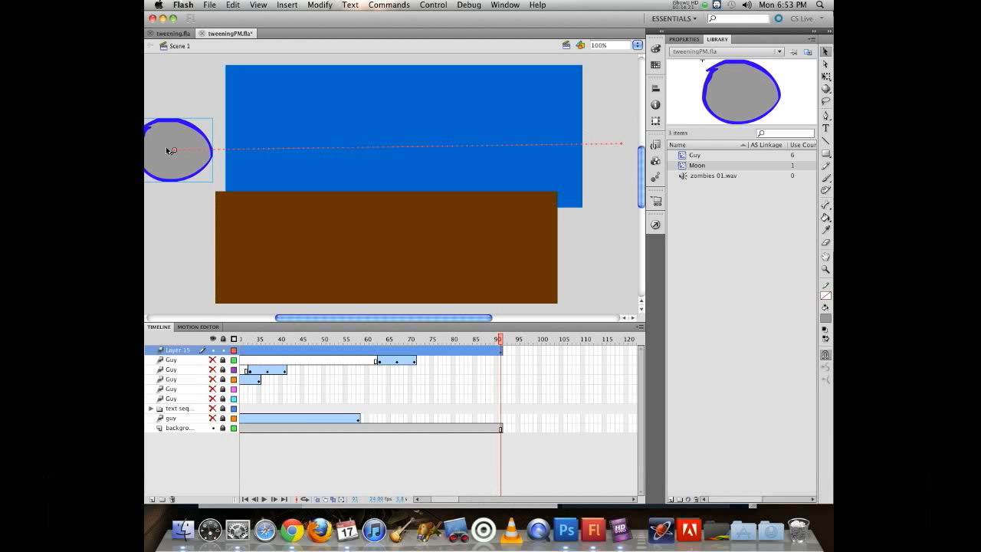
{"action": "left_click_drag", "start_coordinate": [390, 148], "coordinate": [384, 116]}
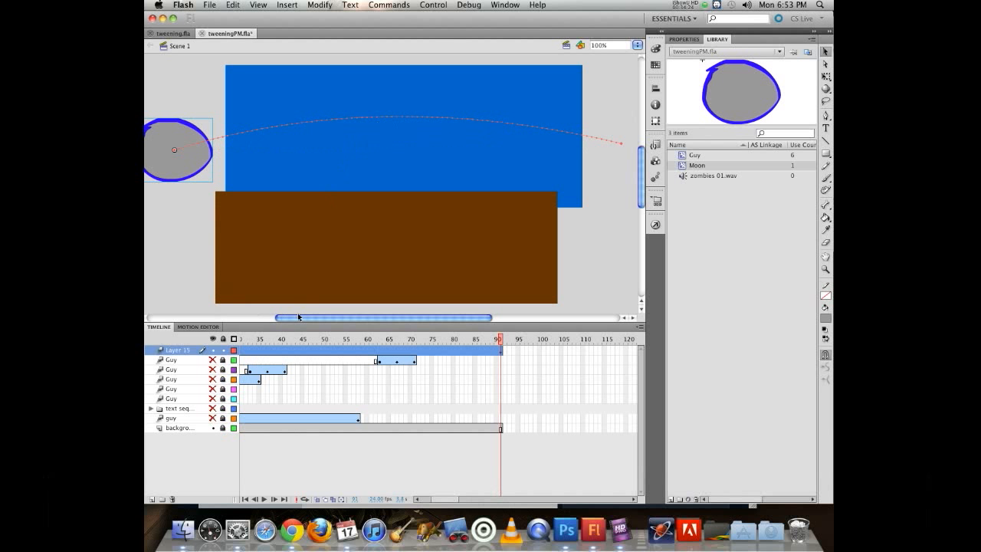
Step: Hide the background layer, shift the Moon's starting position slightly closer to the stage at frame 1, and scrub through the tween
{"action": "left_click", "coordinate": [213, 428]}
{"action": "key", "text": "Return"}
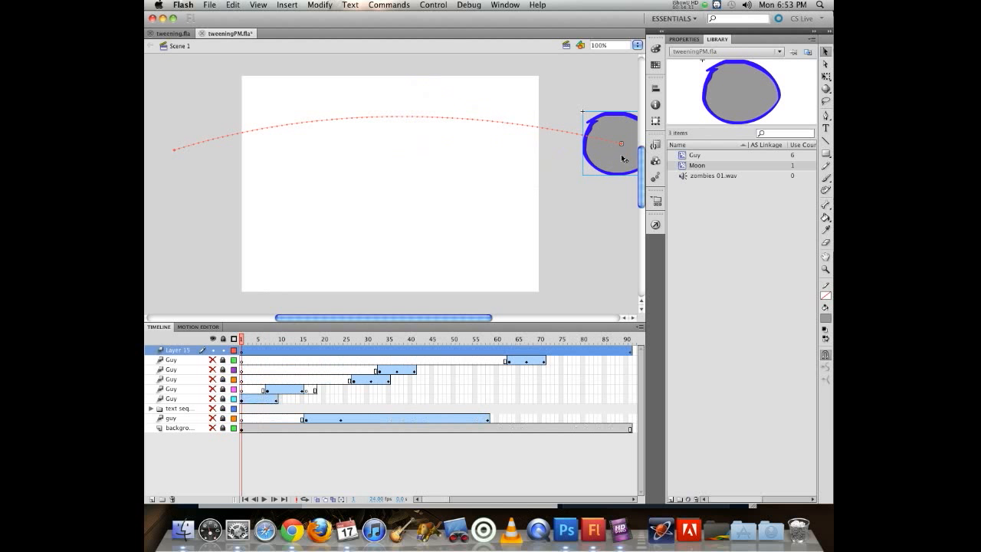
{"action": "left_click_drag", "start_coordinate": [622, 161], "coordinate": [583, 161]}
{"action": "left_click_drag", "start_coordinate": [242, 339], "coordinate": [629, 341]}
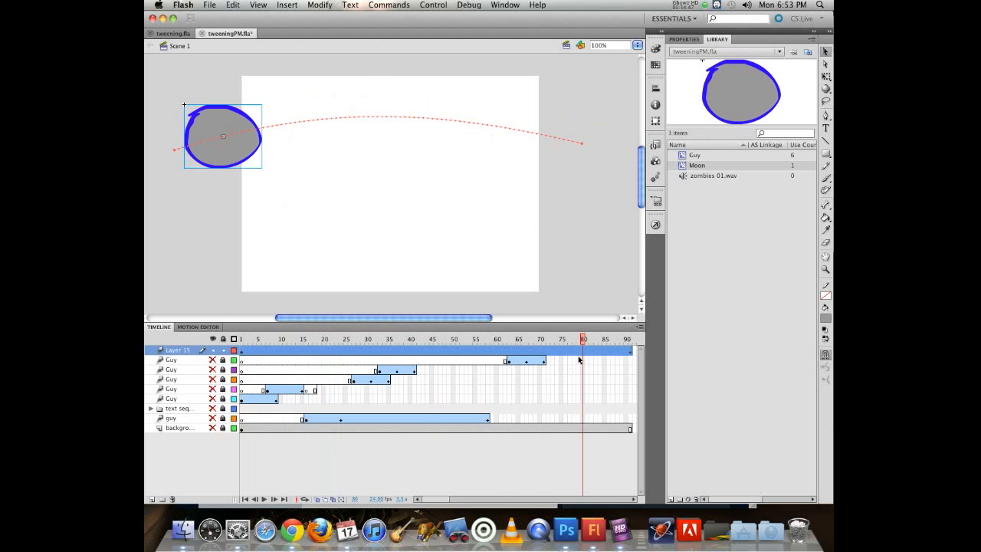
{"action": "left_click_drag", "start_coordinate": [583, 340], "coordinate": [429, 345]}
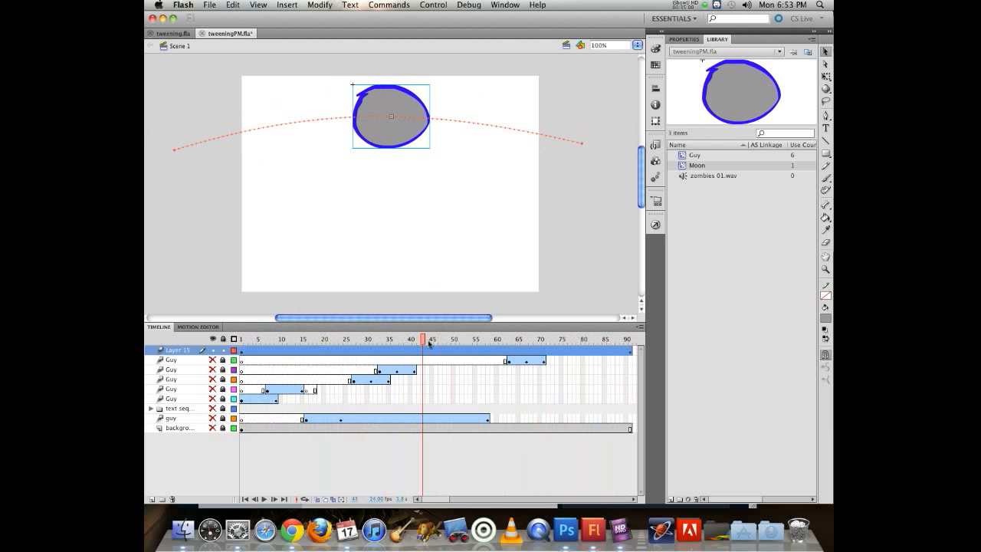
Step: Open the Moon symbol for editing and set up the Brush tool with a smaller size and a very dark brown fill
{"action": "double_click", "coordinate": [395, 131]}
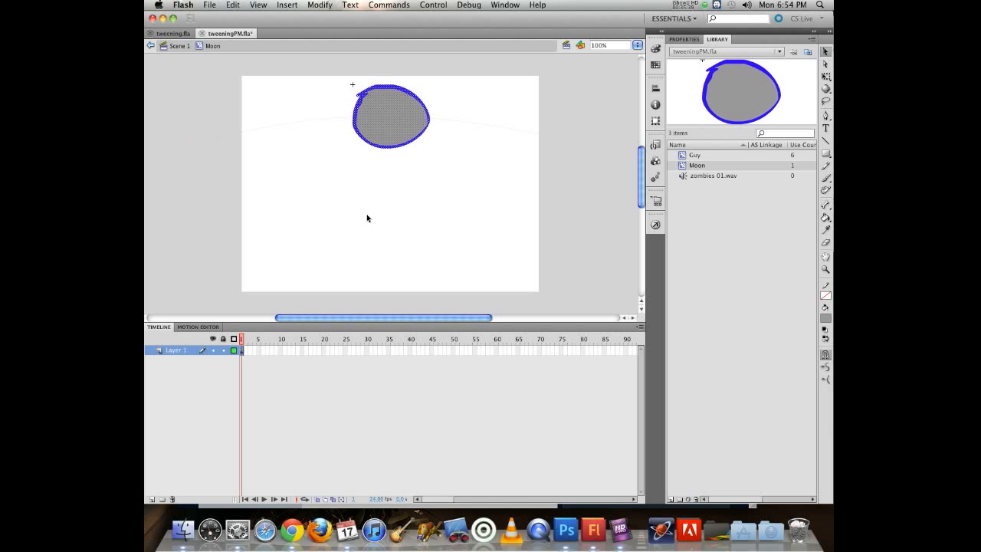
{"action": "left_click", "coordinate": [441, 229]}
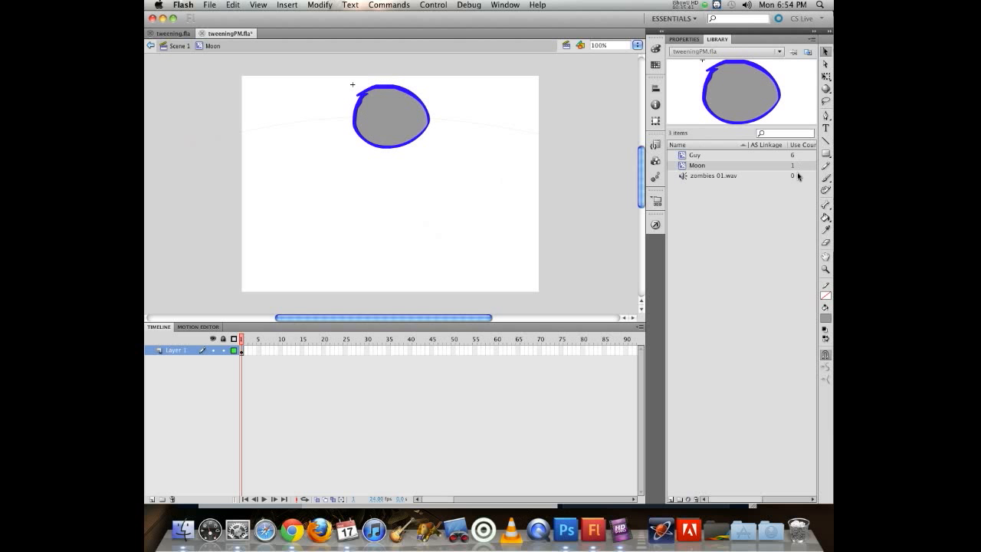
{"action": "left_click", "coordinate": [826, 178]}
{"action": "left_click", "coordinate": [826, 391]}
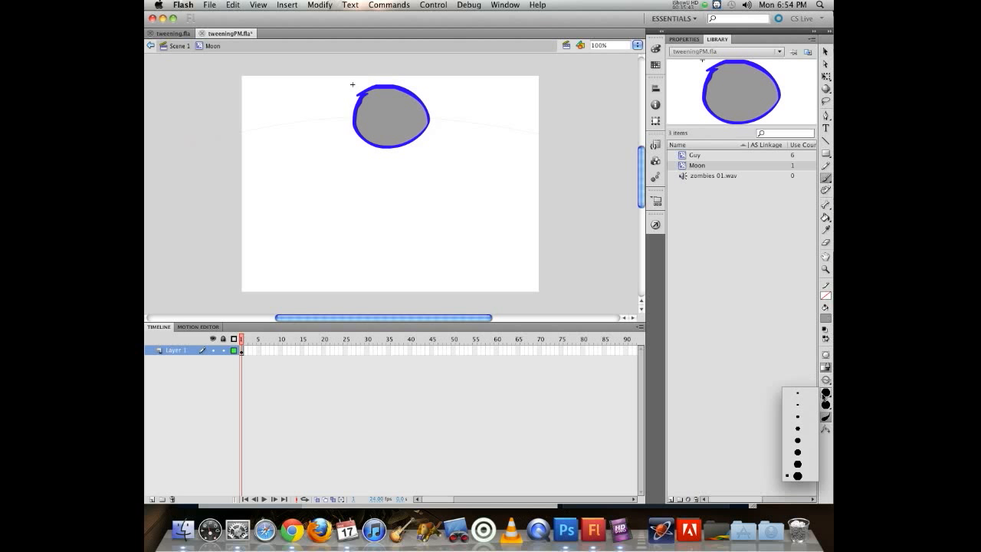
{"action": "left_click", "coordinate": [800, 429]}
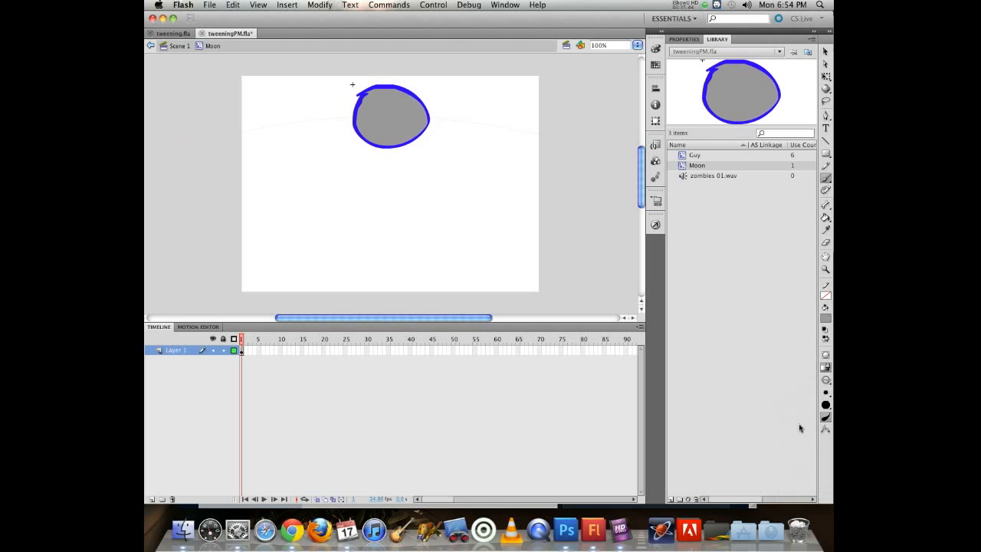
{"action": "left_click", "coordinate": [825, 317]}
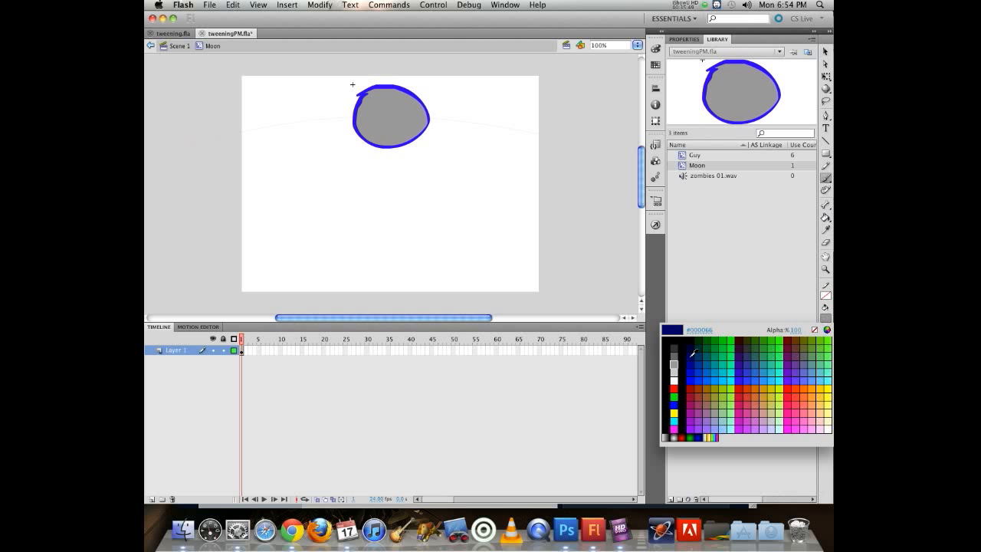
{"action": "left_click", "coordinate": [741, 340]}
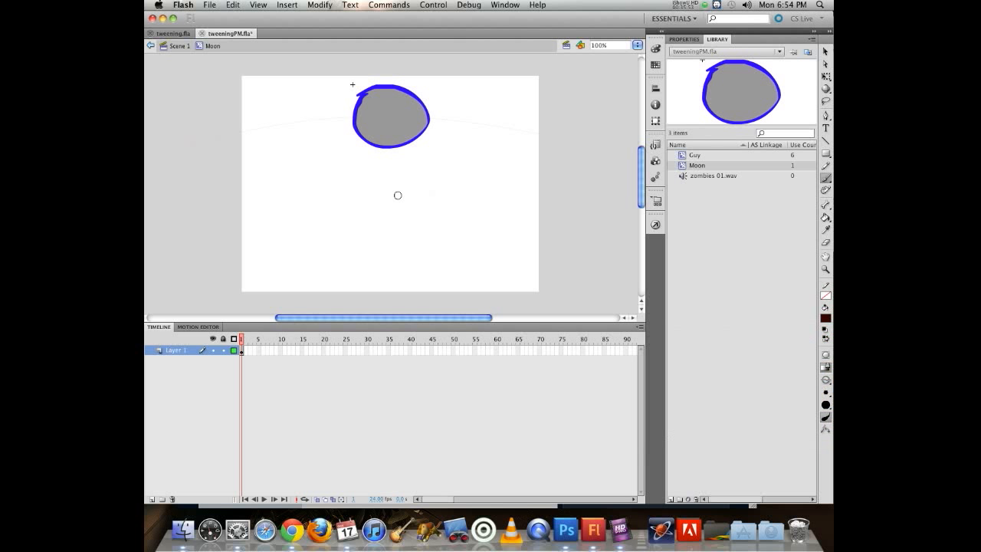
Step: Paint the outline of a standing horse-like animal below the moon, with its head facing left, ears, legs and a bushy tail
{"action": "left_click_drag", "start_coordinate": [451, 197], "coordinate": [419, 198]}
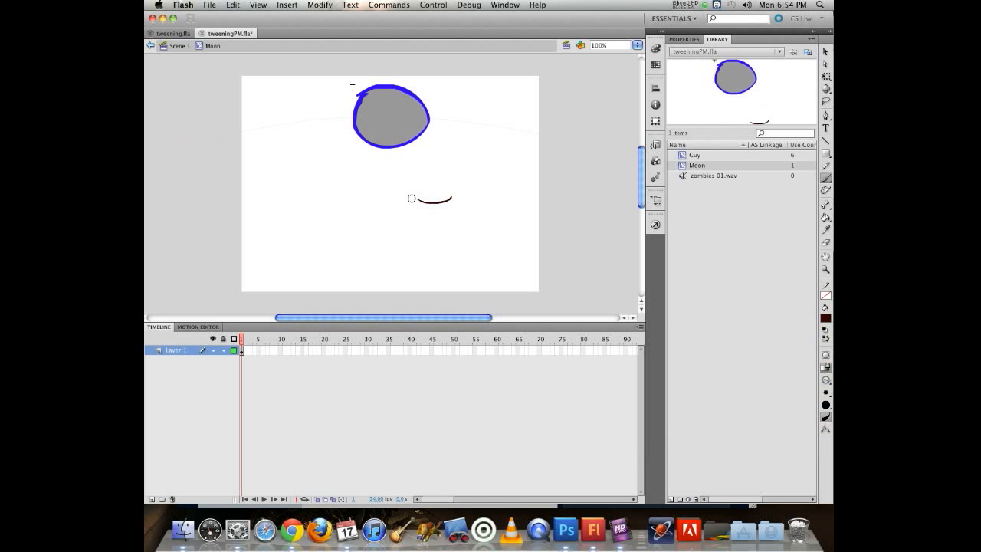
{"action": "left_click", "coordinate": [451, 227]}
{"action": "mouse_move", "coordinate": [446, 226]}
{"action": "left_mouse_down"}
{"action": "mouse_move", "coordinate": [402, 222]}
{"action": "mouse_move", "coordinate": [453, 201]}
{"action": "mouse_move", "coordinate": [396, 220]}
{"action": "left_mouse_up"}
{"action": "mouse_move", "coordinate": [395, 205]}
{"action": "left_mouse_down"}
{"action": "mouse_move", "coordinate": [435, 198]}
{"action": "mouse_move", "coordinate": [459, 235]}
{"action": "mouse_move", "coordinate": [444, 228]}
{"action": "mouse_move", "coordinate": [458, 267]}
{"action": "mouse_move", "coordinate": [440, 266]}
{"action": "left_mouse_up"}
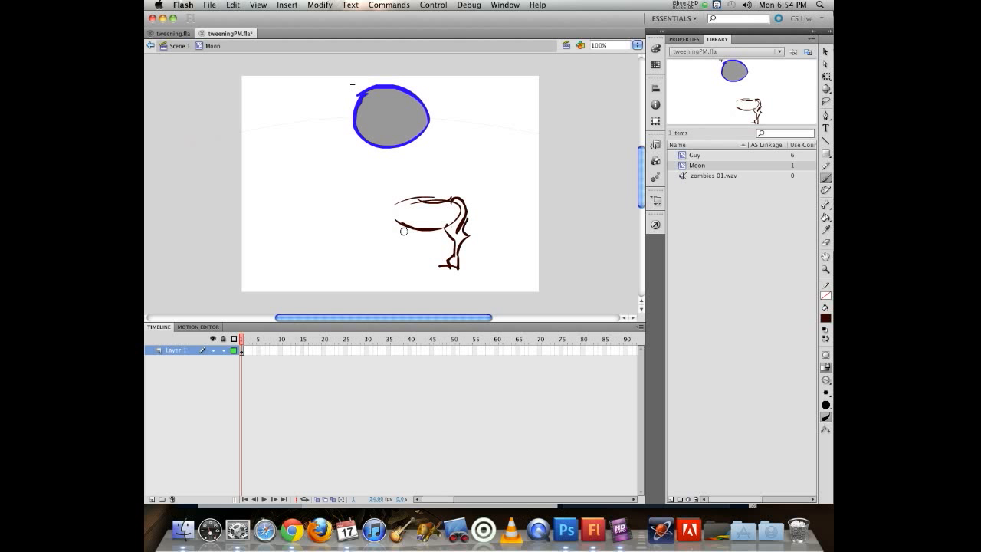
{"action": "mouse_move", "coordinate": [409, 218]}
{"action": "left_mouse_down"}
{"action": "mouse_move", "coordinate": [404, 249]}
{"action": "mouse_move", "coordinate": [460, 214]}
{"action": "mouse_move", "coordinate": [412, 236]}
{"action": "mouse_move", "coordinate": [395, 222]}
{"action": "mouse_move", "coordinate": [400, 254]}
{"action": "mouse_move", "coordinate": [383, 205]}
{"action": "mouse_move", "coordinate": [405, 194]}
{"action": "mouse_move", "coordinate": [396, 187]}
{"action": "mouse_move", "coordinate": [372, 197]}
{"action": "mouse_move", "coordinate": [382, 205]}
{"action": "left_mouse_up"}
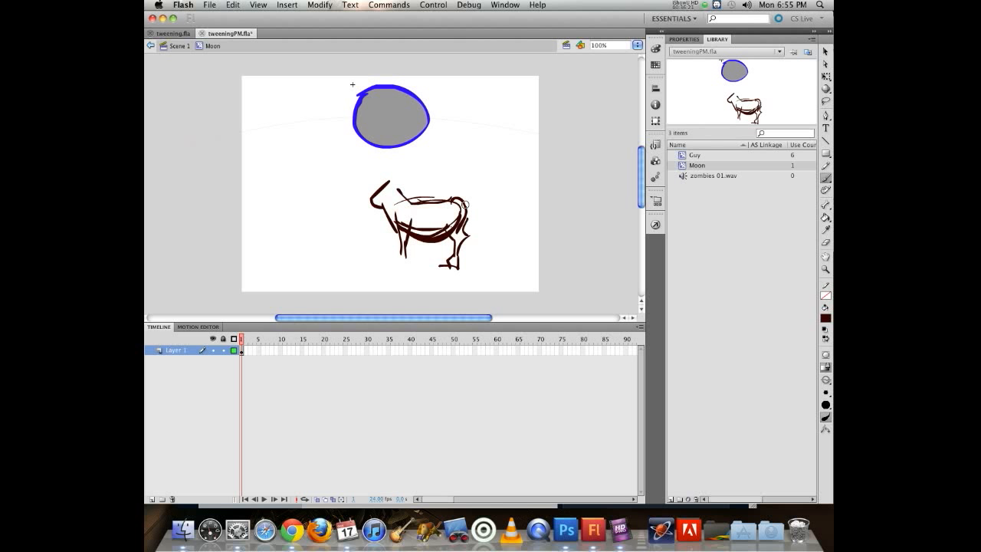
{"action": "mouse_move", "coordinate": [465, 204]}
{"action": "left_mouse_down"}
{"action": "mouse_move", "coordinate": [485, 215]}
{"action": "mouse_move", "coordinate": [486, 231]}
{"action": "left_mouse_up"}
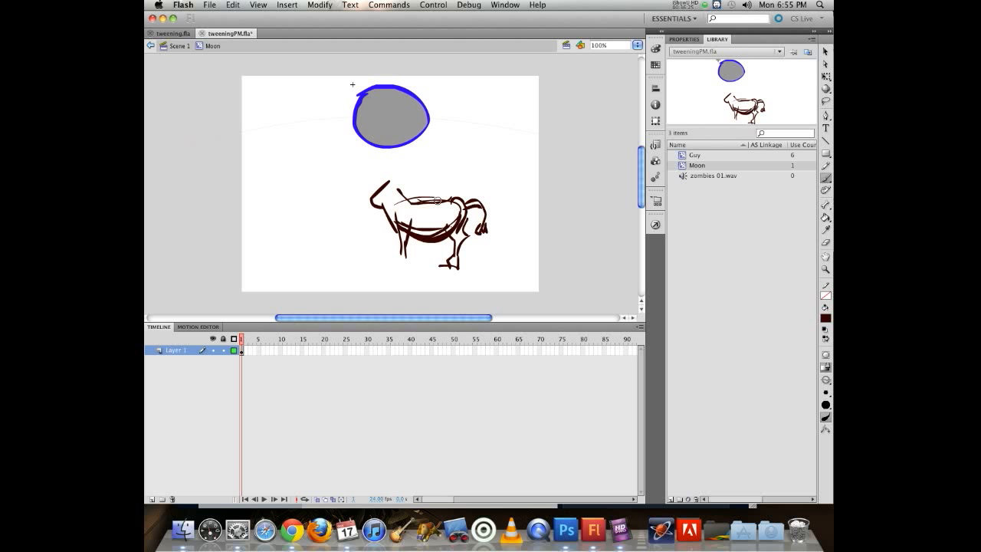
{"action": "left_click_drag", "start_coordinate": [400, 190], "coordinate": [379, 184]}
{"action": "left_click_drag", "start_coordinate": [407, 254], "coordinate": [400, 253]}
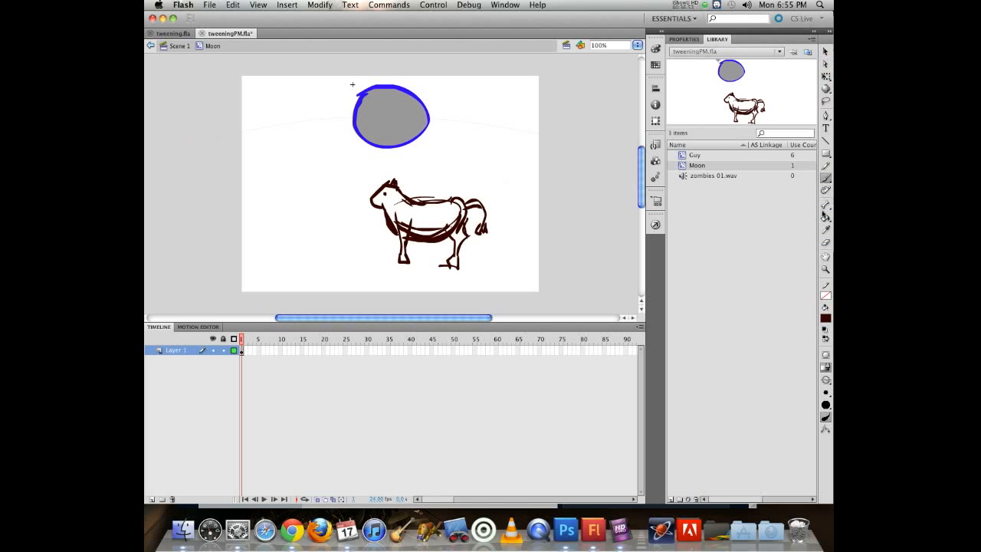
Step: Erase the animal's back, inner body lines and bushy tail, and repaint a straighter back and a thin tail
{"action": "left_click", "coordinate": [825, 242]}
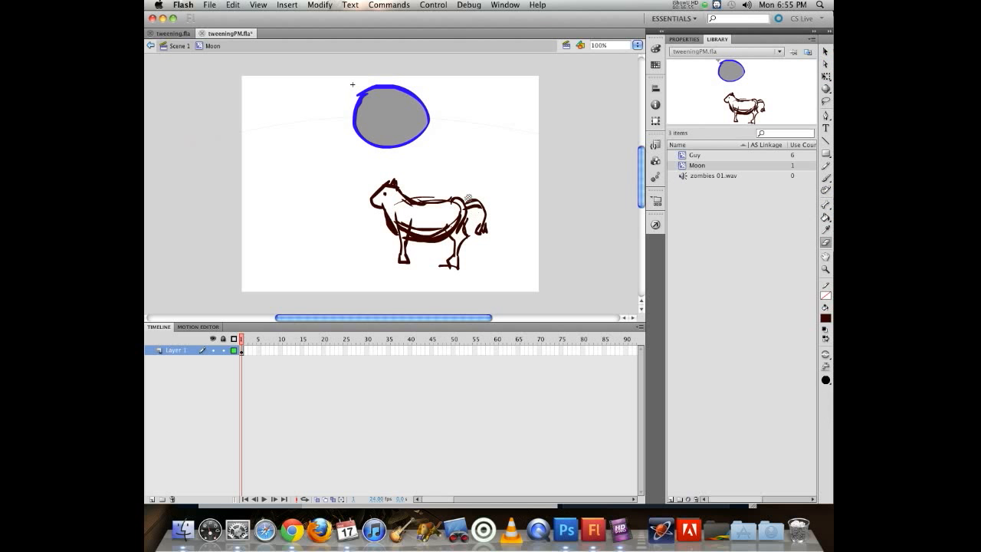
{"action": "mouse_move", "coordinate": [469, 198]}
{"action": "left_mouse_down"}
{"action": "mouse_move", "coordinate": [481, 219]}
{"action": "mouse_move", "coordinate": [454, 191]}
{"action": "mouse_move", "coordinate": [470, 210]}
{"action": "mouse_move", "coordinate": [443, 191]}
{"action": "mouse_move", "coordinate": [453, 200]}
{"action": "mouse_move", "coordinate": [416, 203]}
{"action": "mouse_move", "coordinate": [431, 201]}
{"action": "mouse_move", "coordinate": [423, 232]}
{"action": "mouse_move", "coordinate": [450, 217]}
{"action": "mouse_move", "coordinate": [444, 228]}
{"action": "mouse_move", "coordinate": [405, 220]}
{"action": "mouse_move", "coordinate": [402, 231]}
{"action": "mouse_move", "coordinate": [408, 218]}
{"action": "mouse_move", "coordinate": [458, 221]}
{"action": "left_mouse_up"}
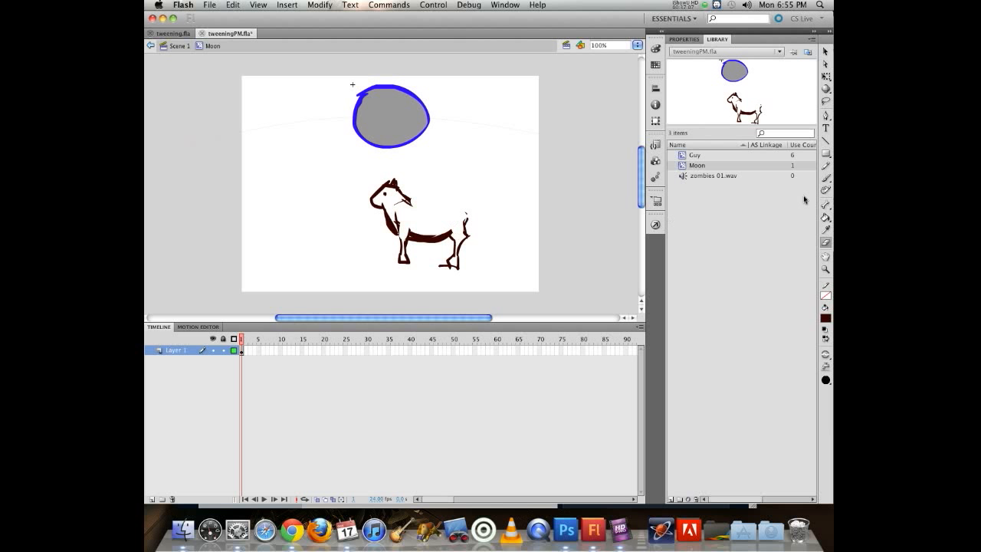
{"action": "left_click", "coordinate": [827, 178]}
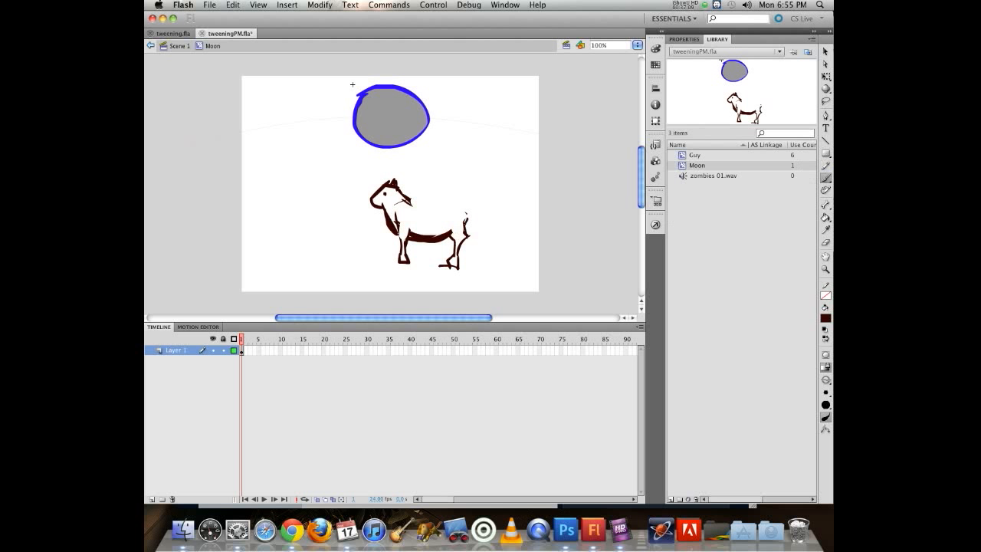
{"action": "left_click_drag", "start_coordinate": [414, 202], "coordinate": [441, 209]}
{"action": "left_click_drag", "start_coordinate": [480, 242], "coordinate": [476, 245]}
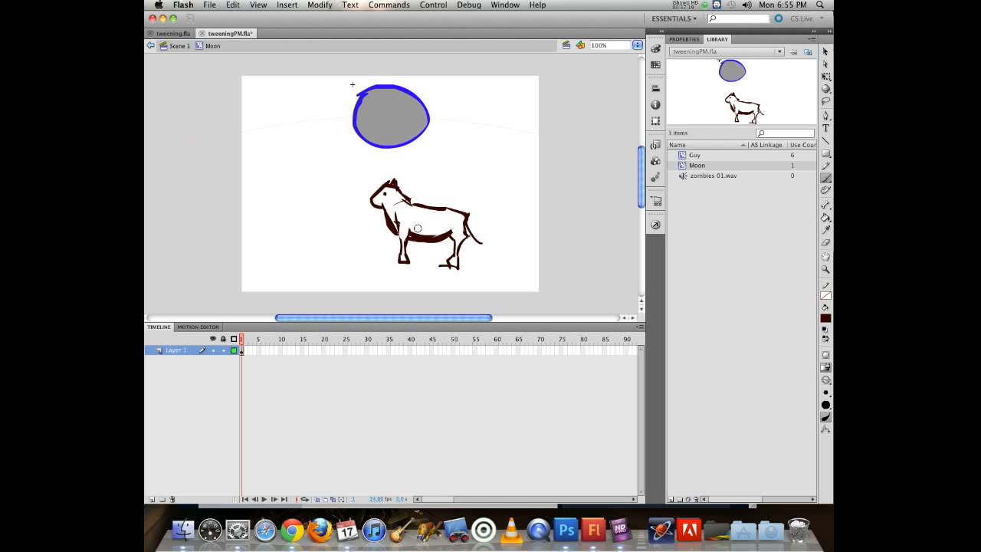
Step: Outline patches on the animal's shoulder, back and hindquarters in dark brown and fill them with black
{"action": "mouse_move", "coordinate": [417, 210]}
{"action": "left_mouse_down"}
{"action": "mouse_move", "coordinate": [440, 210]}
{"action": "mouse_move", "coordinate": [396, 233]}
{"action": "left_mouse_up"}
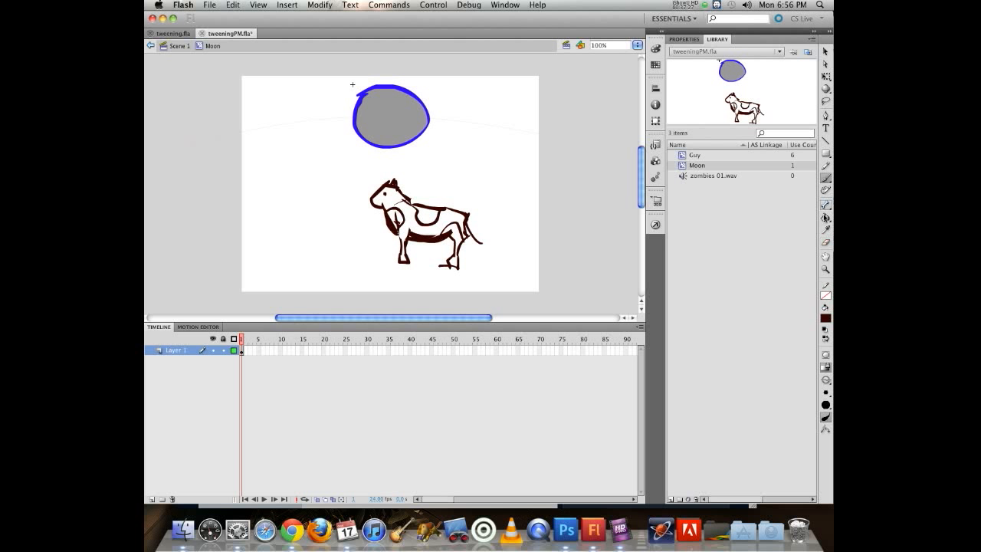
{"action": "left_click", "coordinate": [826, 319]}
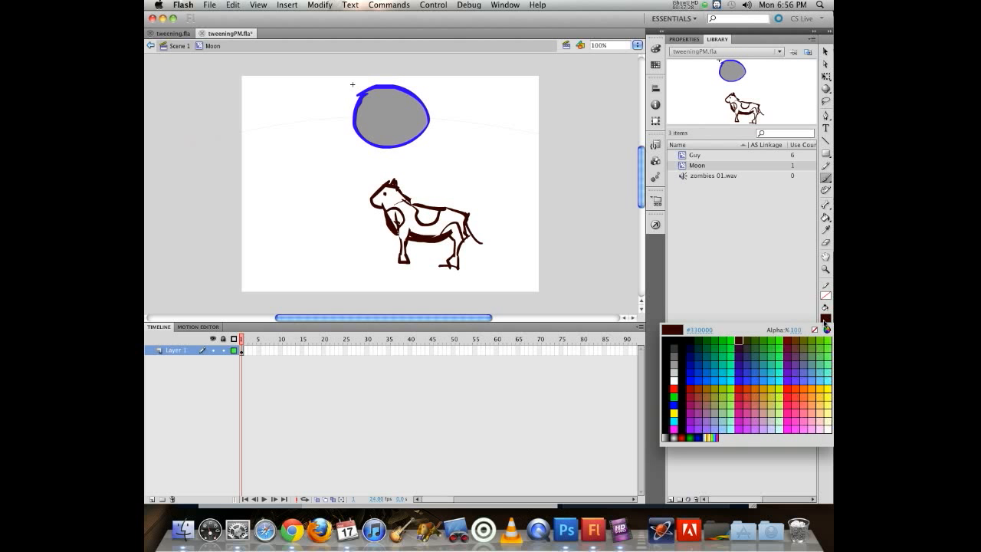
{"action": "left_click", "coordinate": [675, 347]}
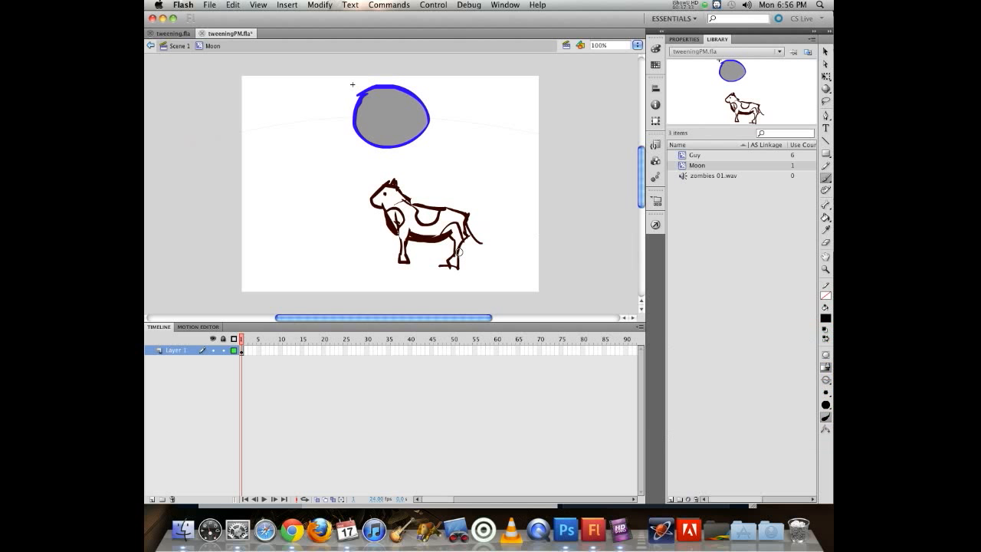
{"action": "key", "text": "k"}
{"action": "left_click", "coordinate": [454, 234]}
{"action": "left_click", "coordinate": [425, 214]}
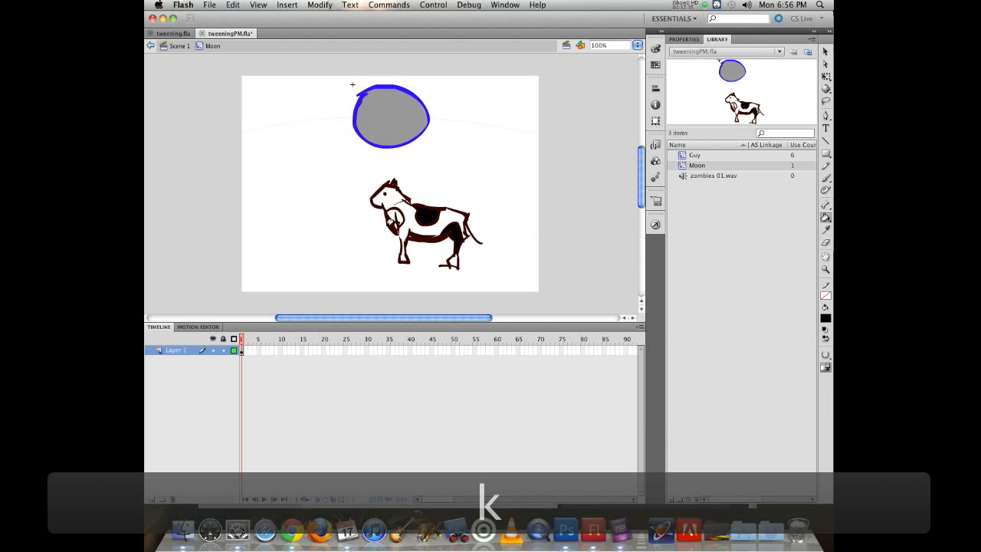
{"action": "left_click", "coordinate": [387, 215]}
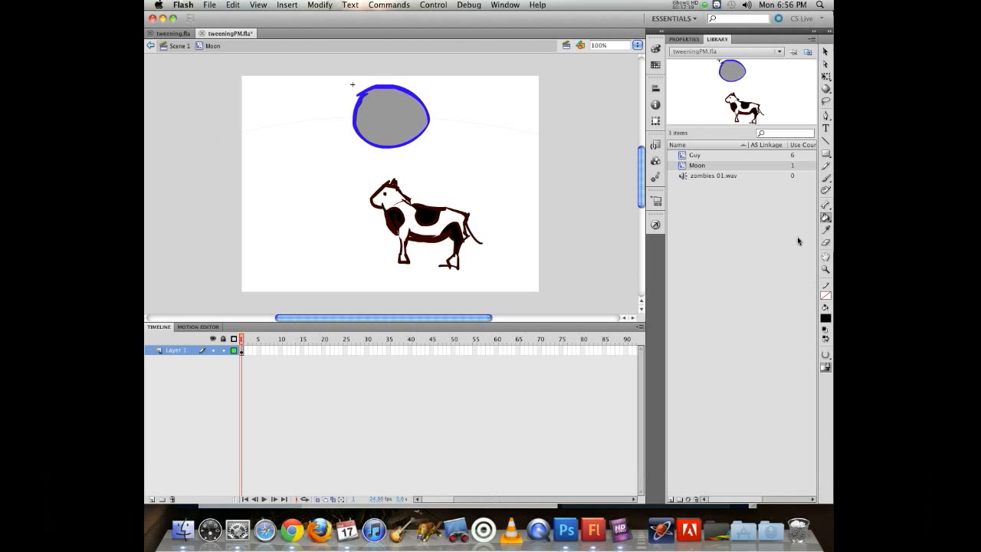
Step: Fill the animal's legs, head and body with light gray, setting the Paint Bucket to Close Small Gaps
{"action": "key", "text": "i"}
{"action": "left_click", "coordinate": [825, 218]}
{"action": "left_click", "coordinate": [825, 320]}
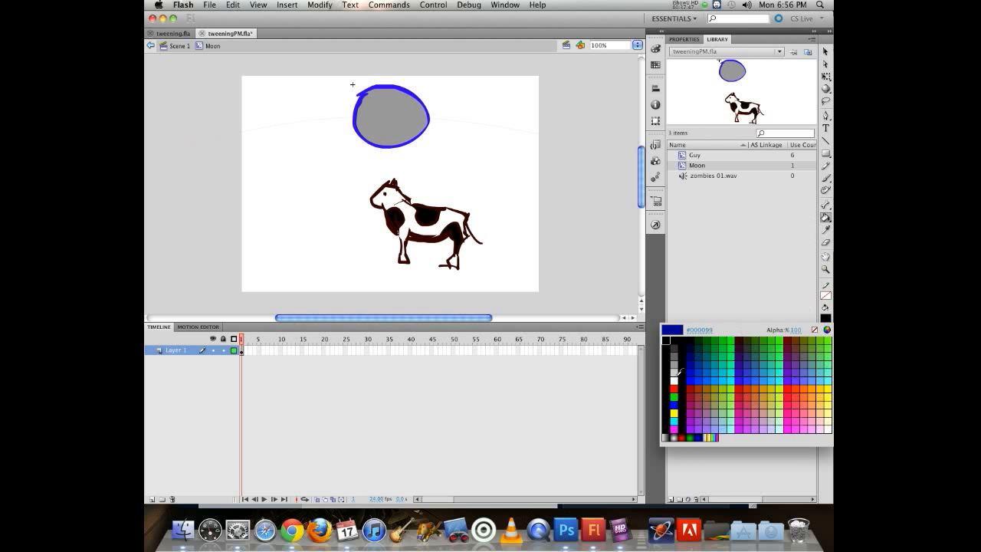
{"action": "left_click", "coordinate": [675, 373]}
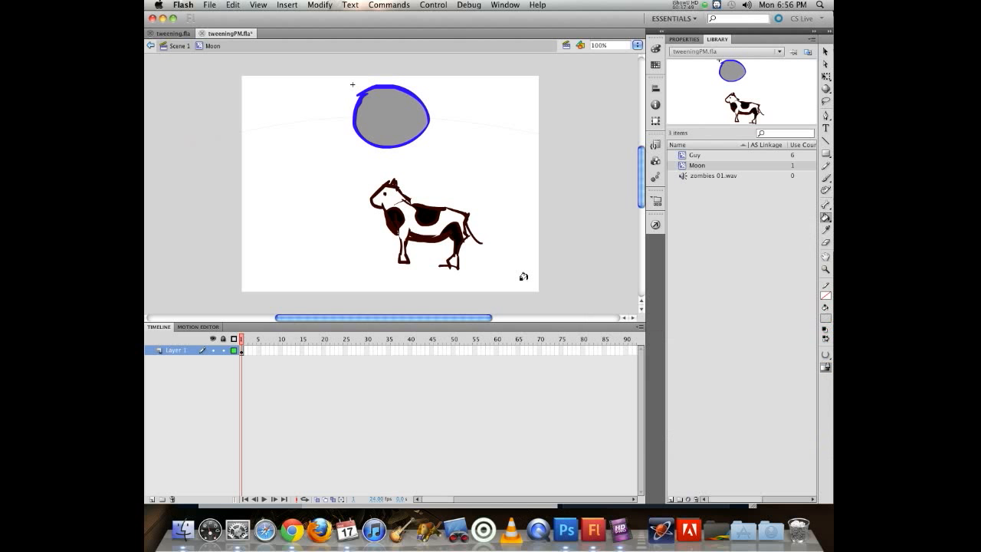
{"action": "left_click", "coordinate": [448, 261]}
{"action": "left_click", "coordinate": [400, 255]}
{"action": "left_click", "coordinate": [826, 356]}
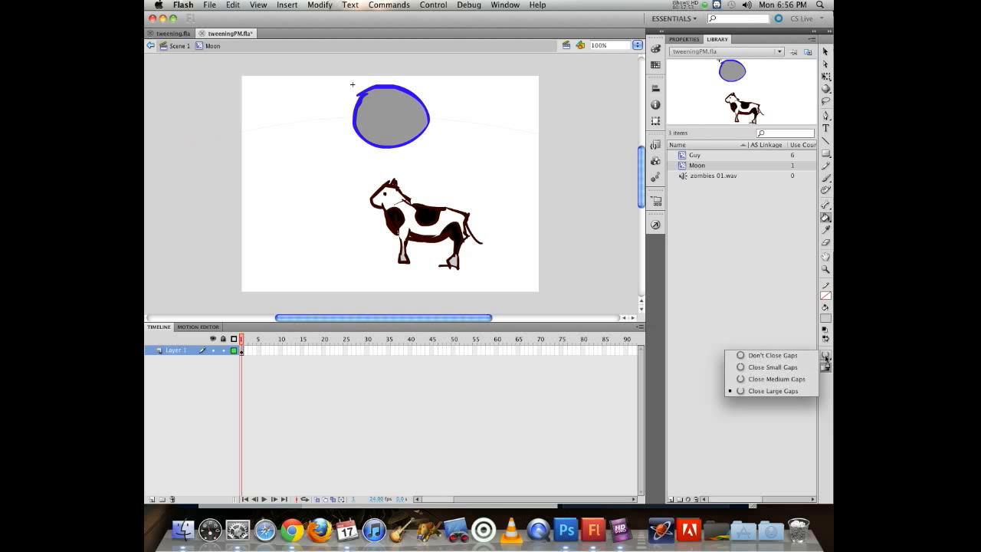
{"action": "left_click", "coordinate": [769, 368]}
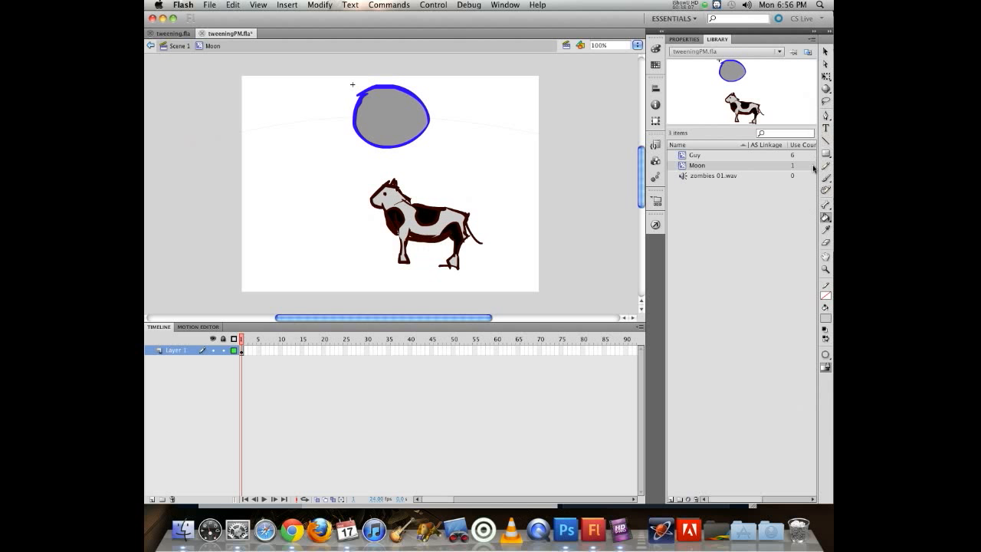
Step: Select the whole animal drawing and convert it to a movie clip symbol named Cow
{"action": "left_click", "coordinate": [825, 52]}
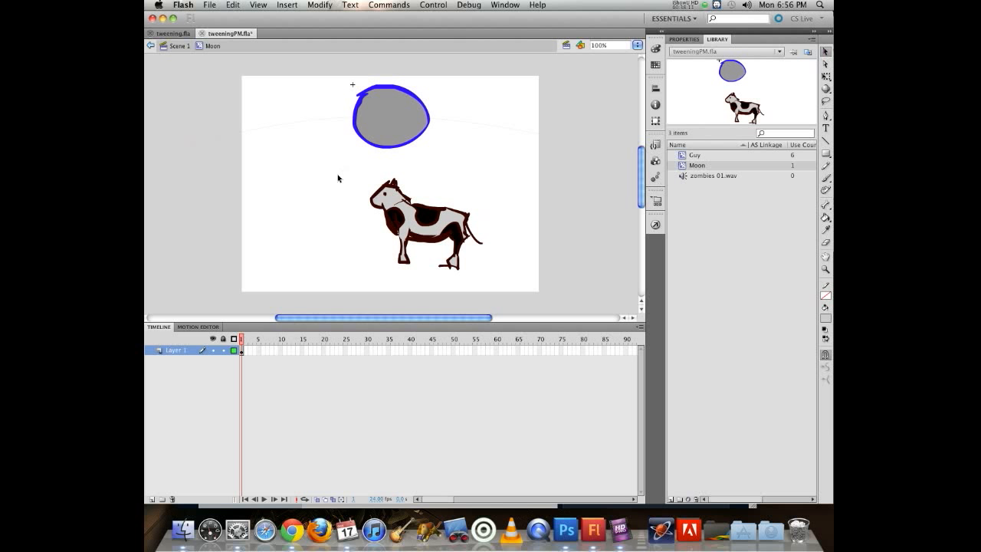
{"action": "left_click_drag", "start_coordinate": [338, 177], "coordinate": [523, 302]}
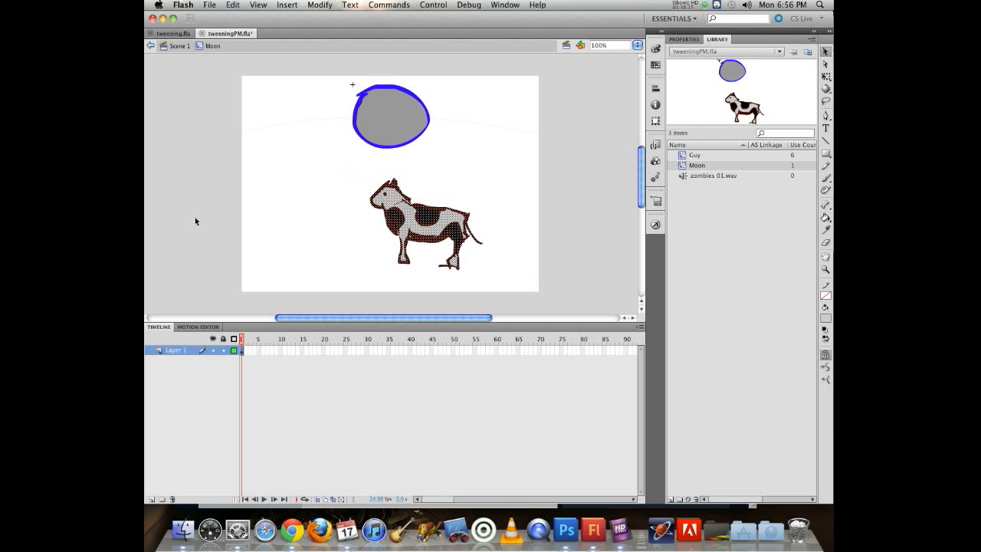
{"action": "key", "text": "F8"}
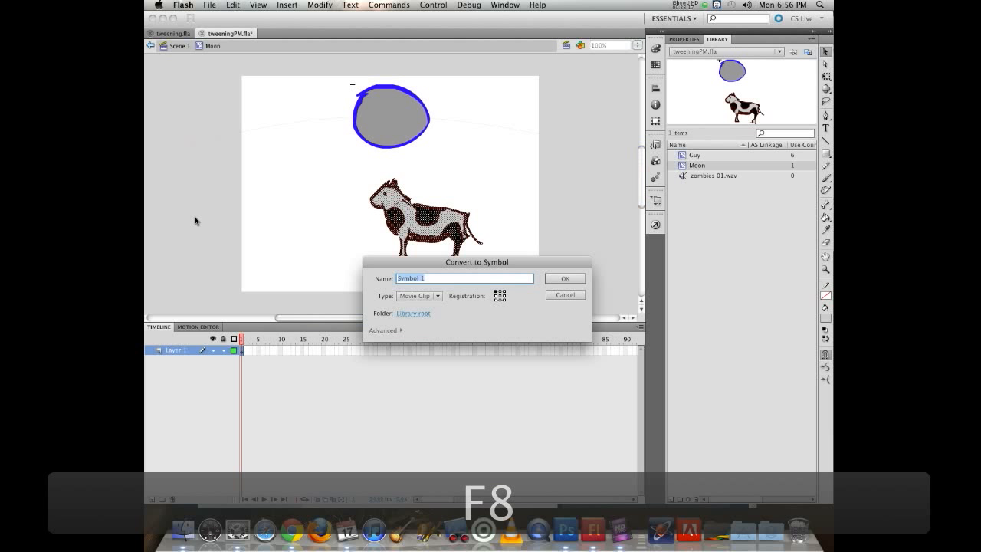
{"action": "type", "text": "Cow"}
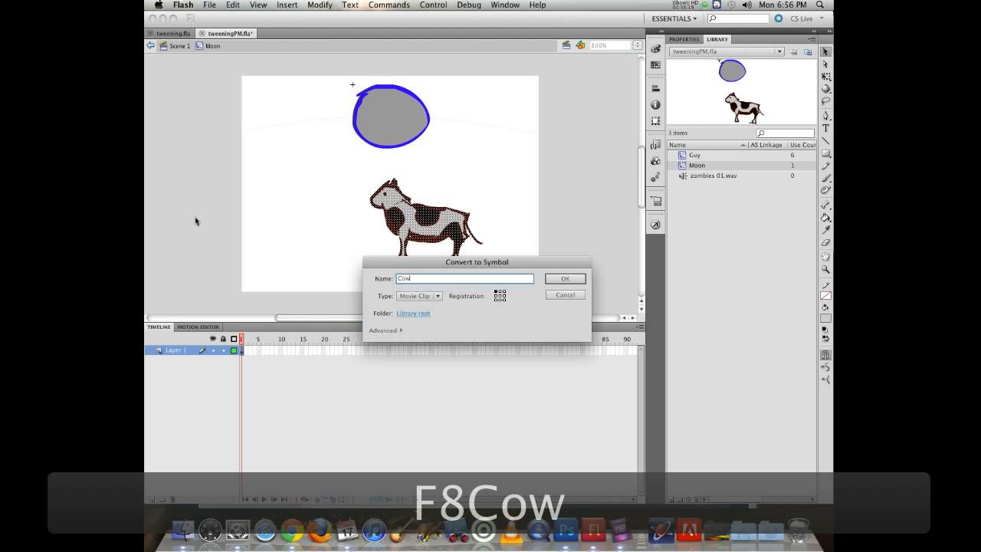
{"action": "key", "text": "Return"}
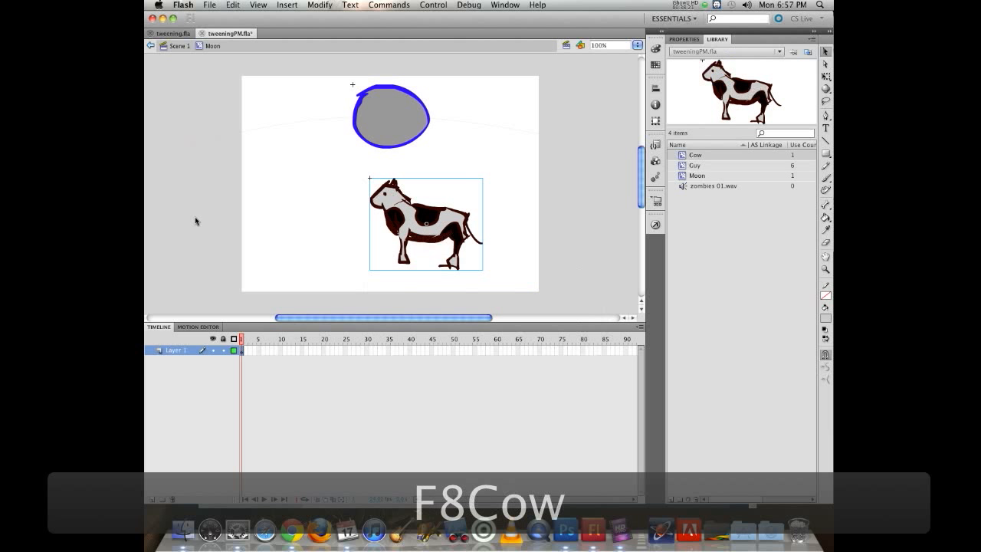
Step: Scale the cow down to about a third of its size and place it over the moon's lower edge
{"action": "left_click_drag", "start_coordinate": [428, 230], "coordinate": [395, 209]}
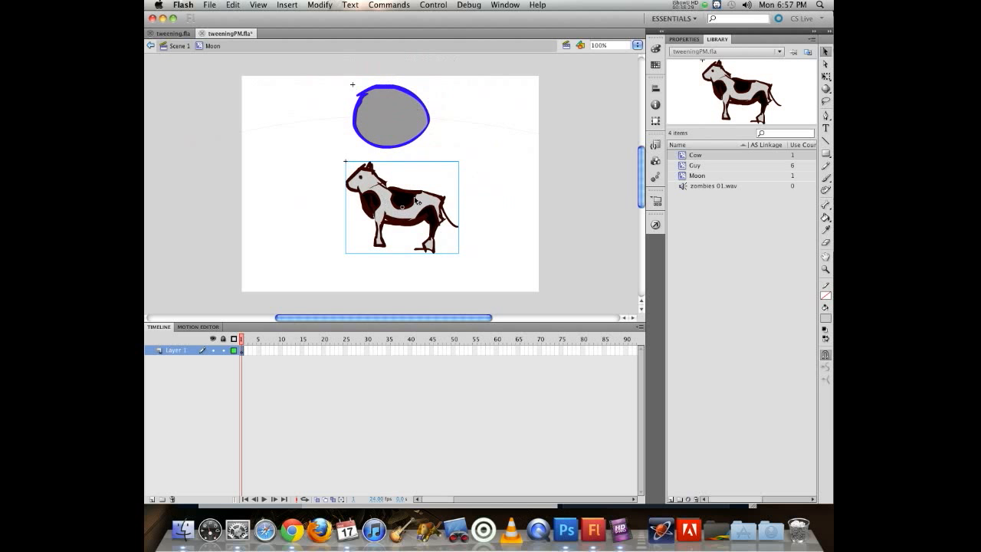
{"action": "key", "text": "q"}
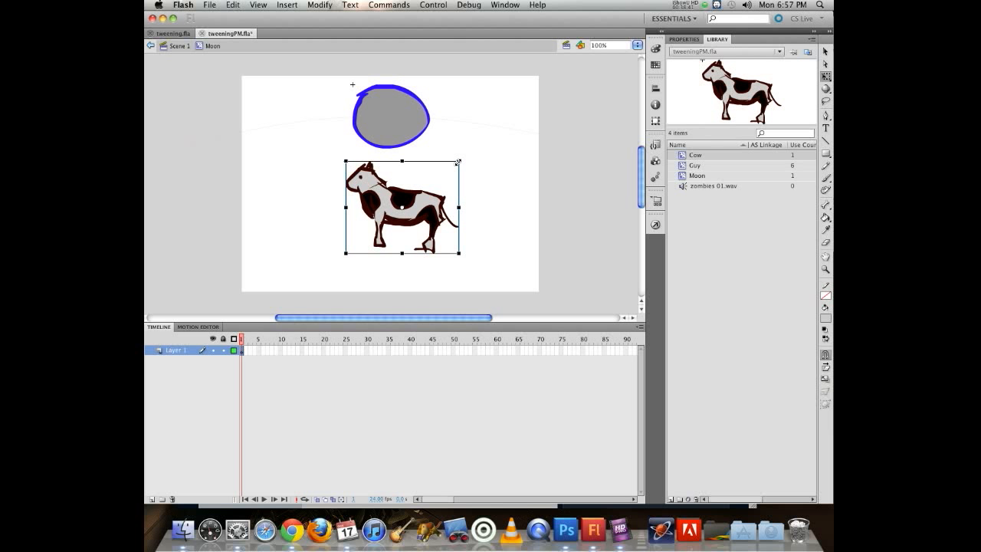
{"action": "left_click_drag", "start_coordinate": [457, 162], "coordinate": [396, 139]}
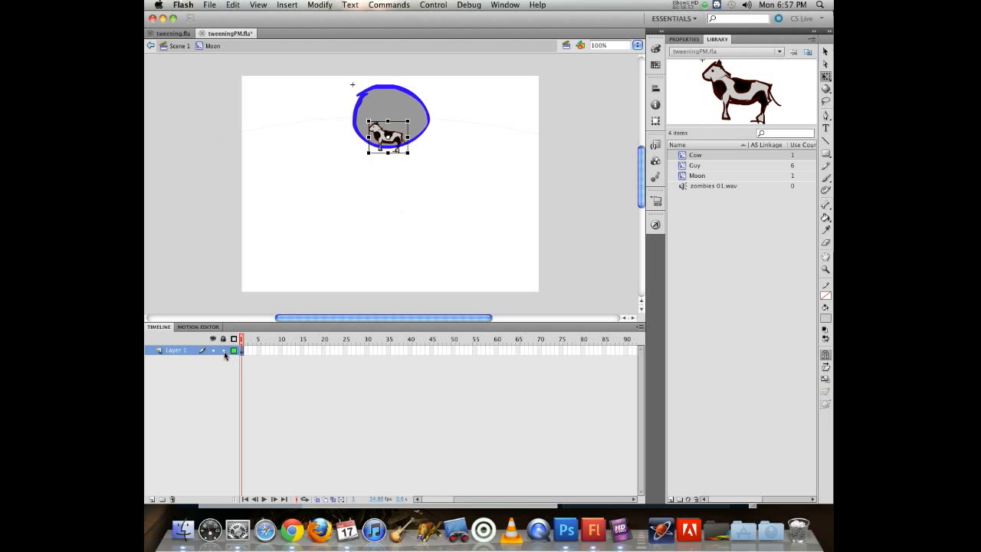
Step: Transfer the cow to a new layer above the moon's layer and position it overlapping the moon's lower edge
{"action": "key", "text": "super+x"}
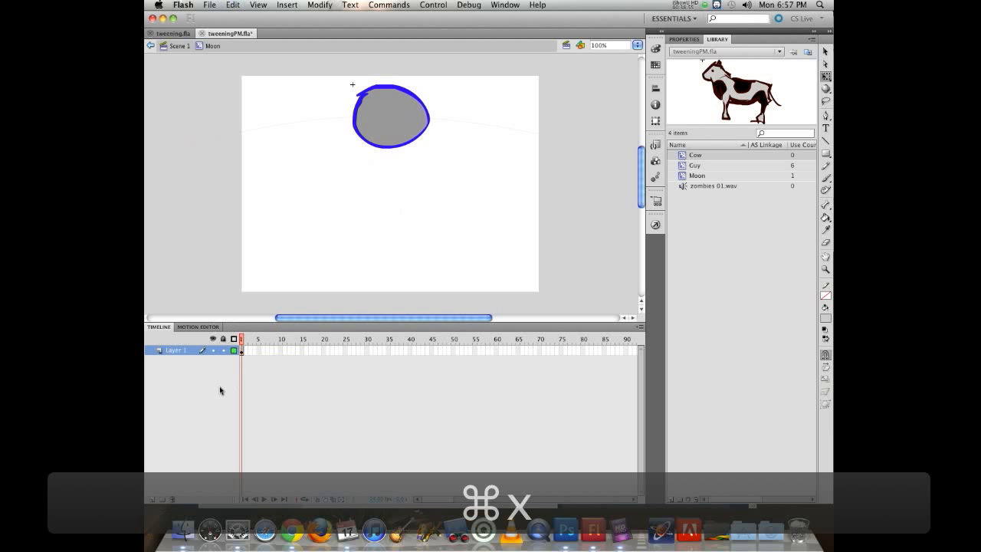
{"action": "left_click", "coordinate": [151, 500]}
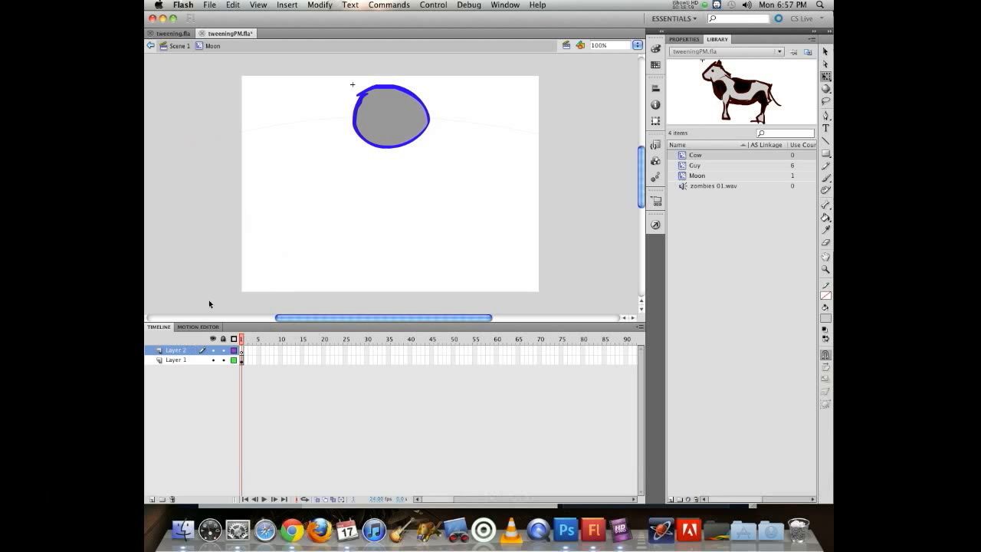
{"action": "key", "text": "super+v"}
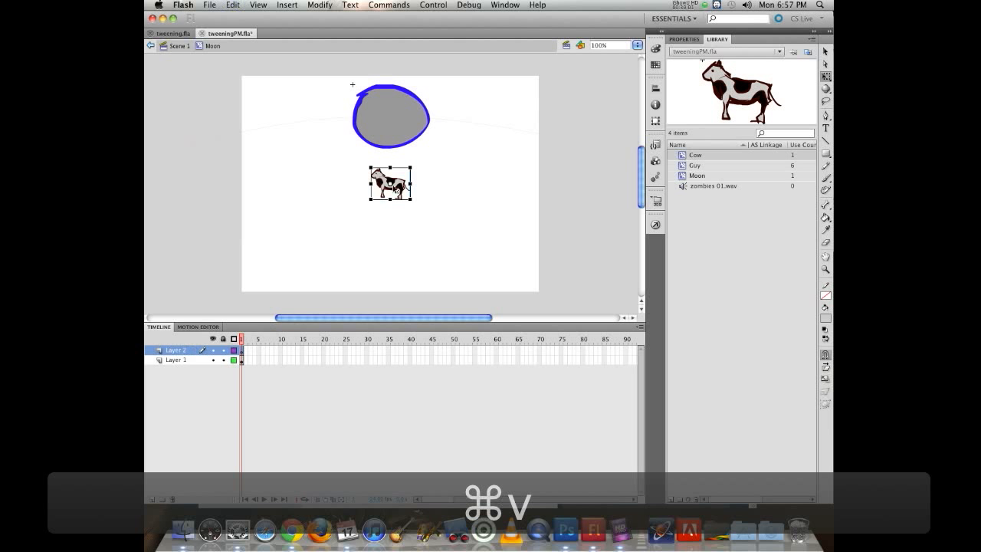
{"action": "left_click_drag", "start_coordinate": [395, 189], "coordinate": [398, 150]}
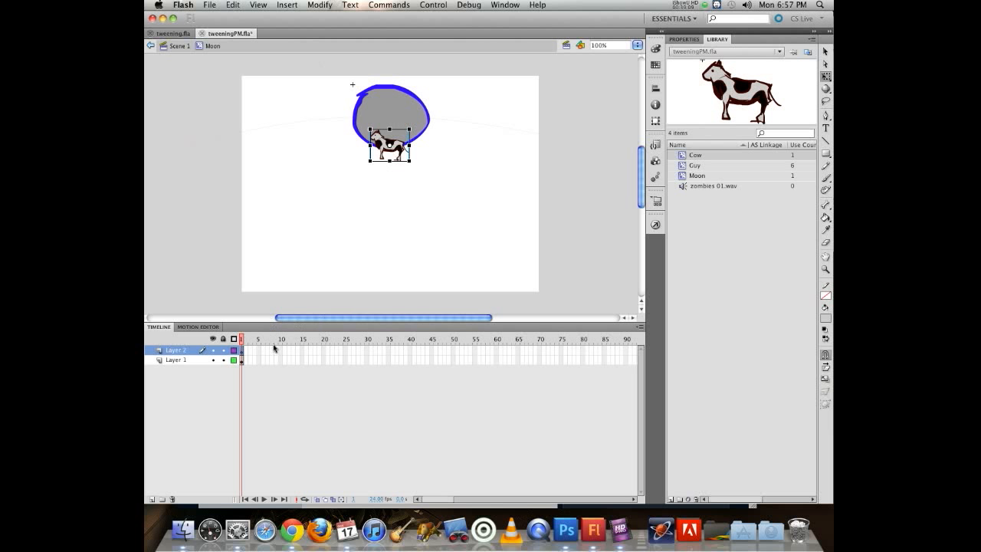
Step: Create a motion tween on the cow, and extend the moon's layer to frame 24 and lock it
{"action": "right_click", "coordinate": [395, 151]}
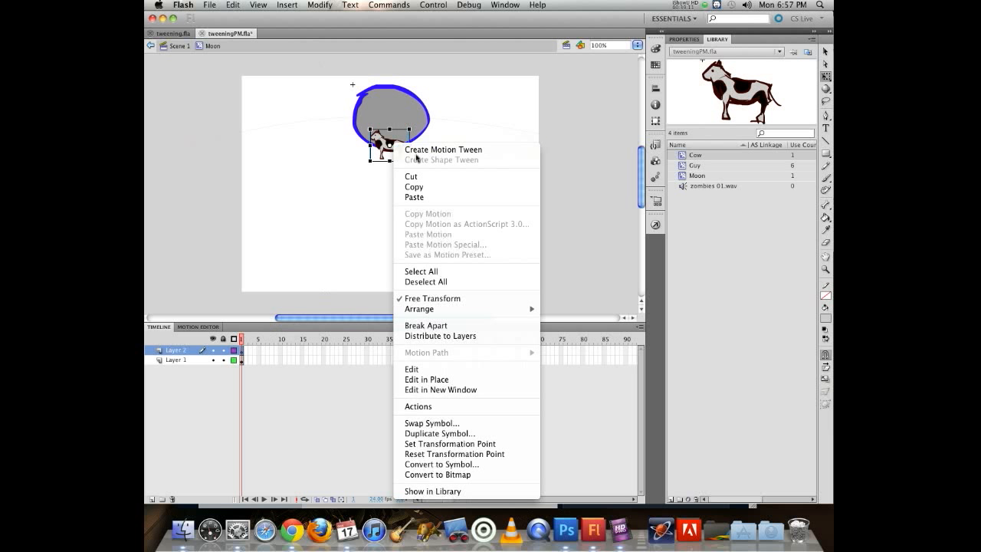
{"action": "left_click", "coordinate": [401, 151]}
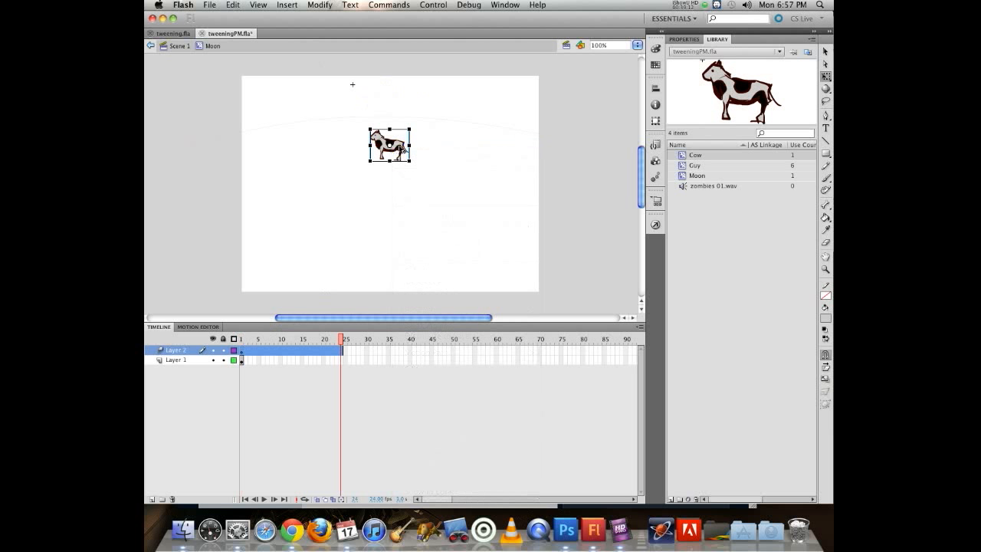
{"action": "left_click", "coordinate": [340, 362]}
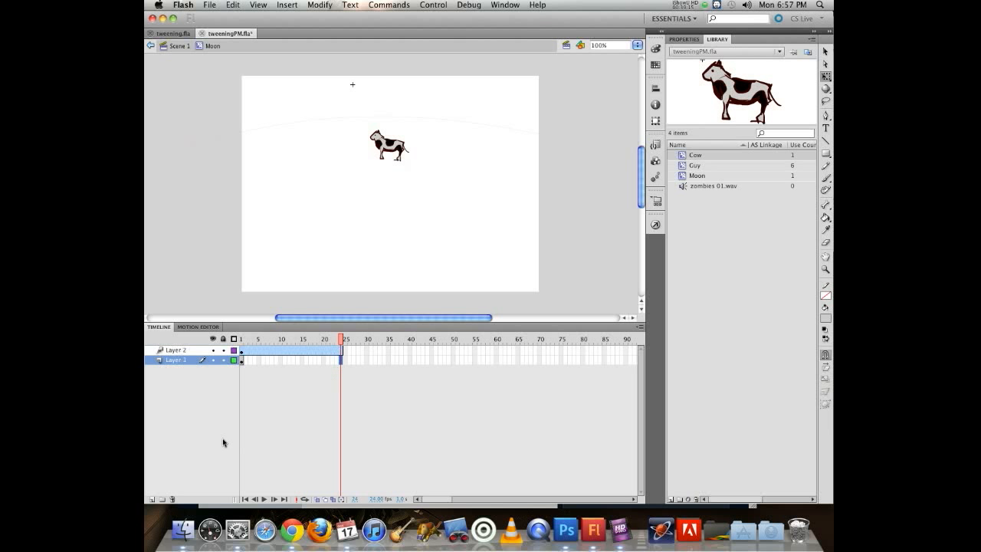
{"action": "key", "text": "F5"}
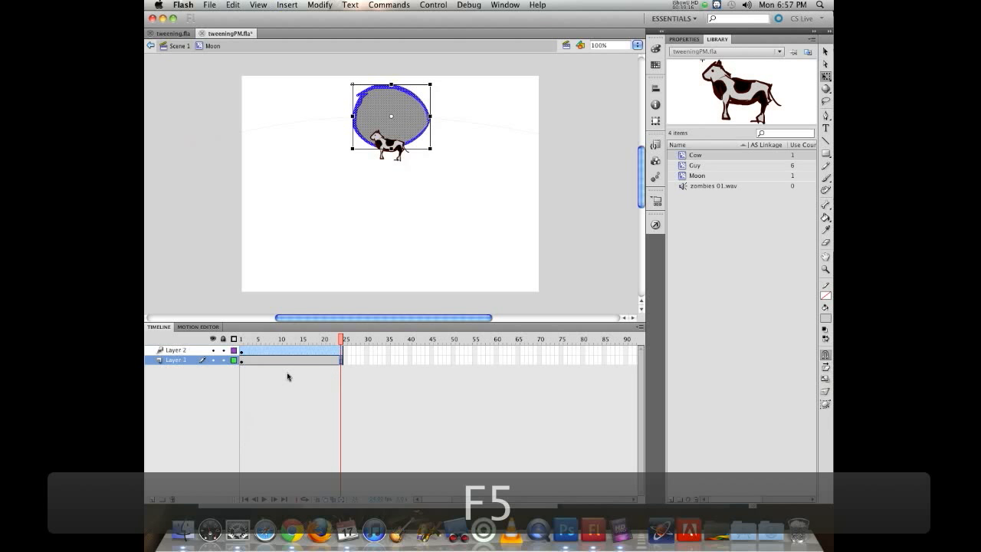
{"action": "left_click", "coordinate": [223, 360]}
Step: Place the cow inside the moon's left half at frame 1 and just outside the moon's left edge at frame 7
{"action": "left_click_drag", "start_coordinate": [342, 339], "coordinate": [220, 328]}
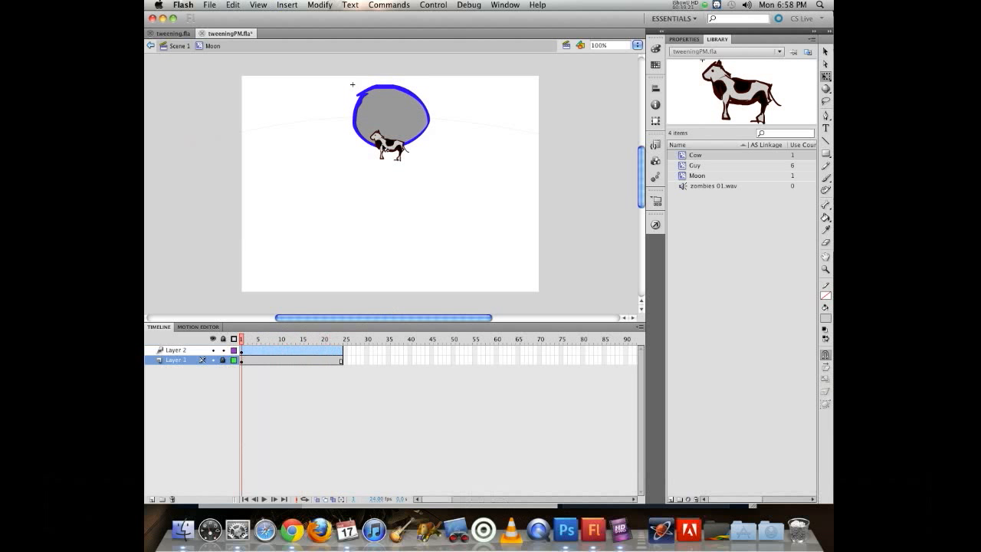
{"action": "left_click_drag", "start_coordinate": [395, 148], "coordinate": [365, 177]}
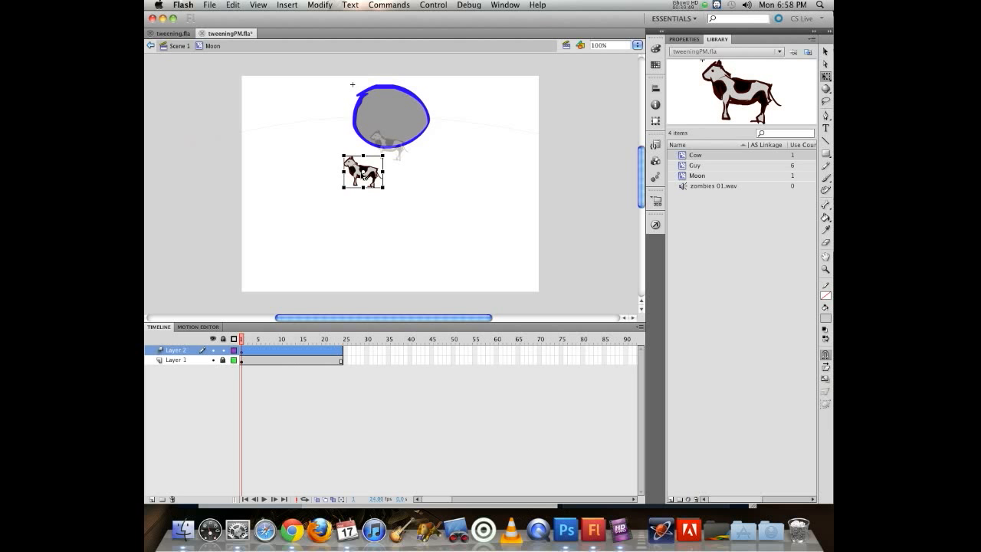
{"action": "left_click_drag", "start_coordinate": [364, 177], "coordinate": [381, 119]}
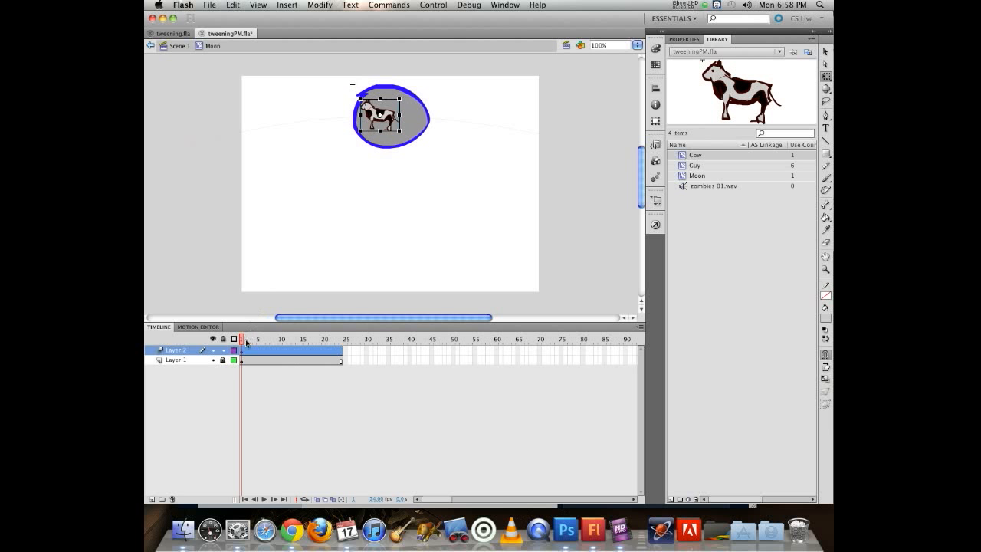
{"action": "left_click_drag", "start_coordinate": [243, 341], "coordinate": [267, 341]}
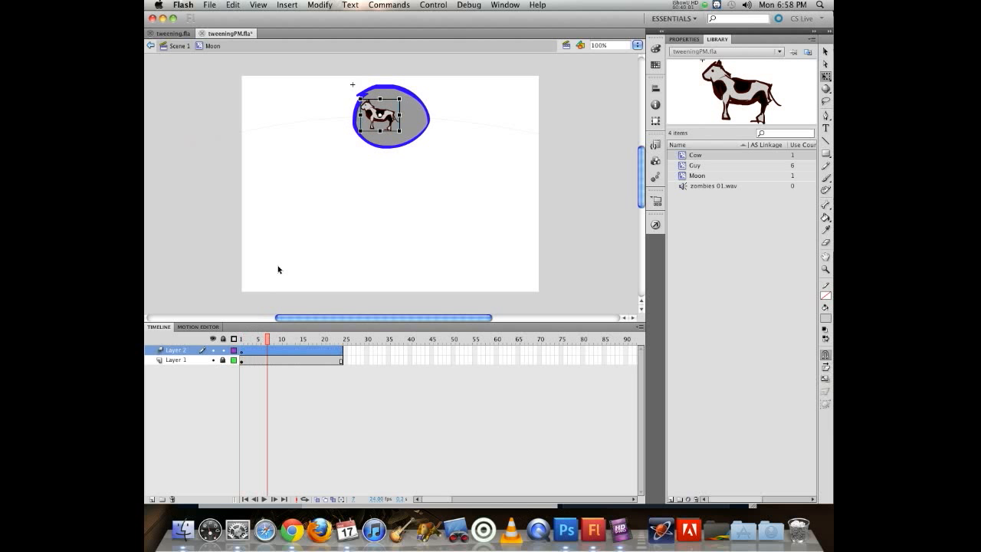
{"action": "left_click_drag", "start_coordinate": [378, 115], "coordinate": [330, 130]}
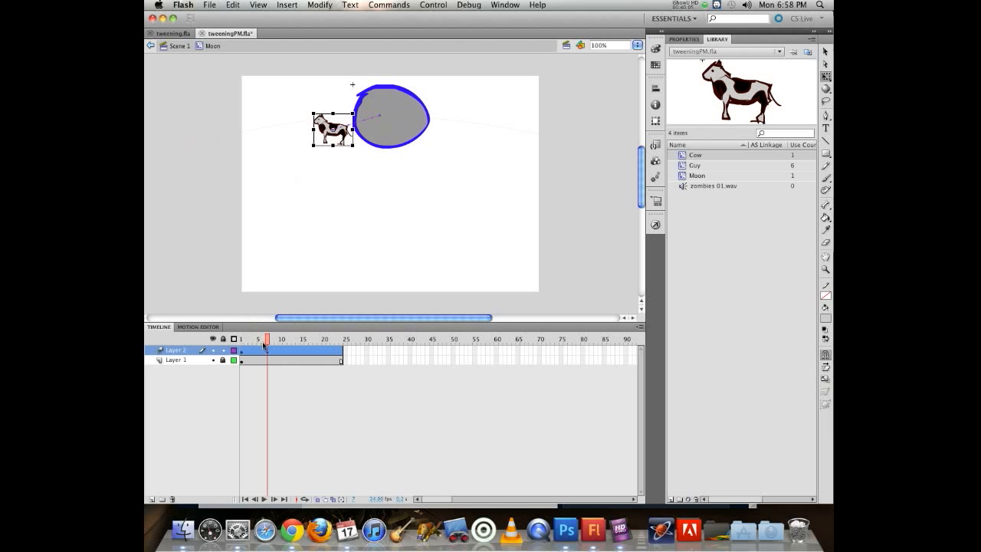
Step: Place the cow over the moon's lower edge at frame 16 and just outside the moon's right edge at frame 24
{"action": "left_click_drag", "start_coordinate": [269, 337], "coordinate": [298, 342]}
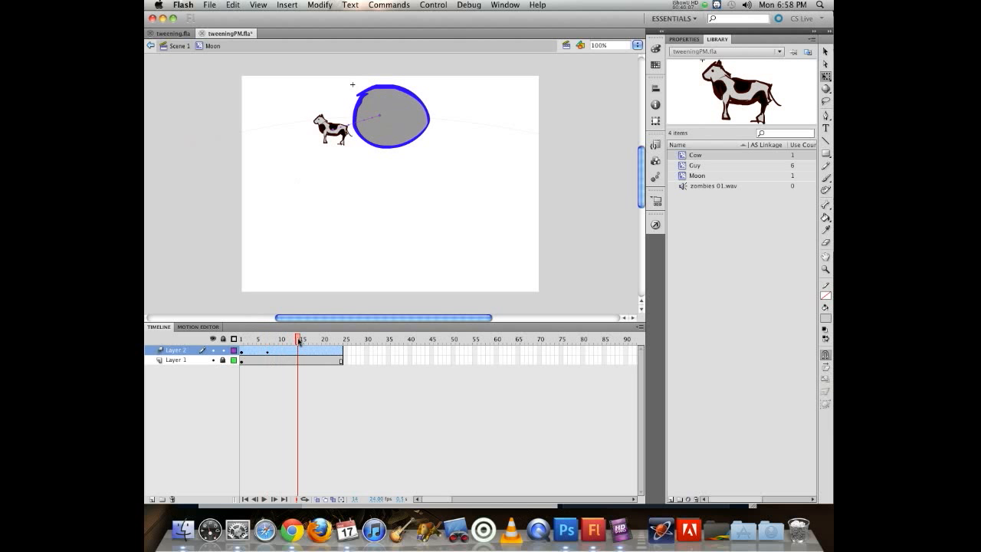
{"action": "left_click_drag", "start_coordinate": [299, 343], "coordinate": [306, 342]}
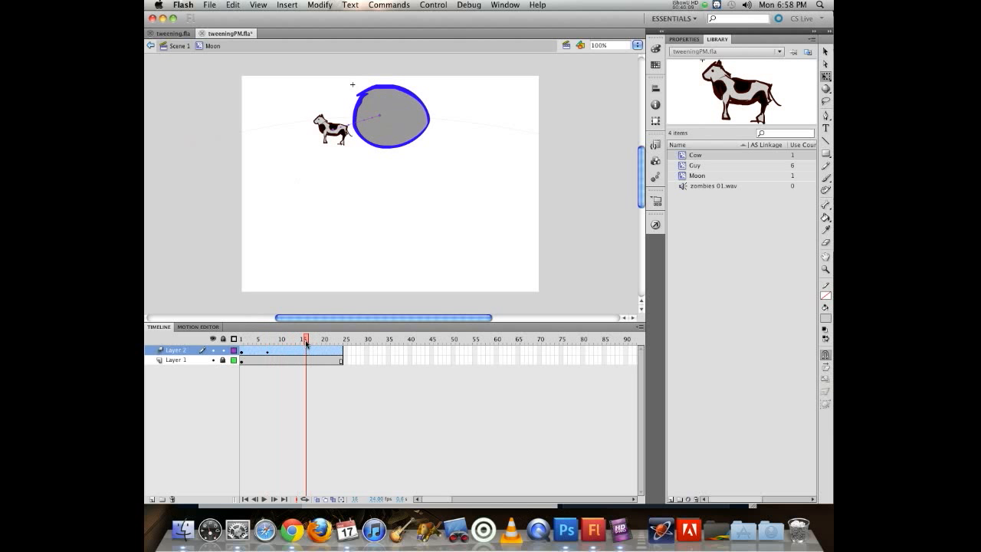
{"action": "left_click_drag", "start_coordinate": [343, 141], "coordinate": [403, 157]}
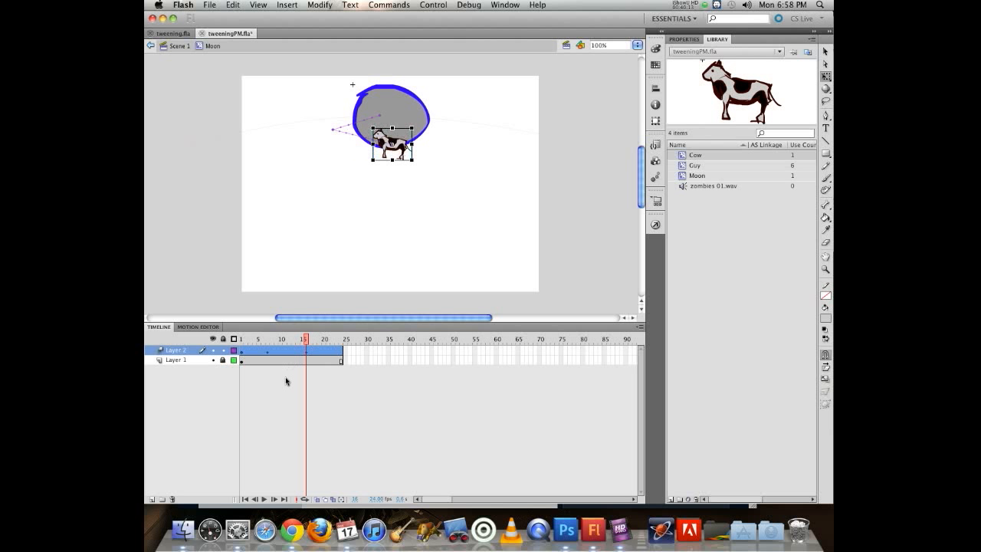
{"action": "left_click_drag", "start_coordinate": [306, 342], "coordinate": [342, 343]}
{"action": "left_click_drag", "start_coordinate": [403, 145], "coordinate": [438, 131]}
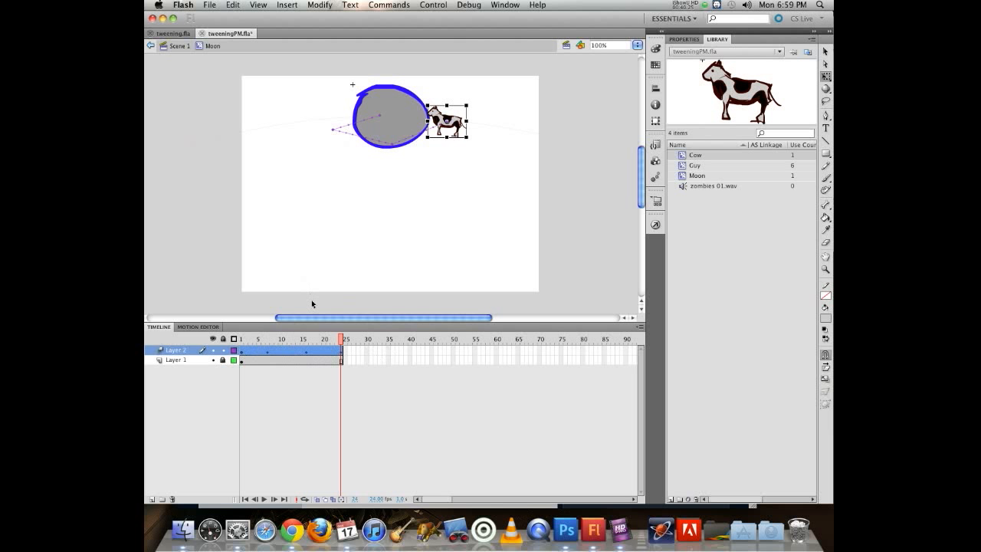
Step: Extend the cow's tween with a keyframe at frame 32 and lengthen the moon's layer to frame 32
{"action": "left_click", "coordinate": [374, 351]}
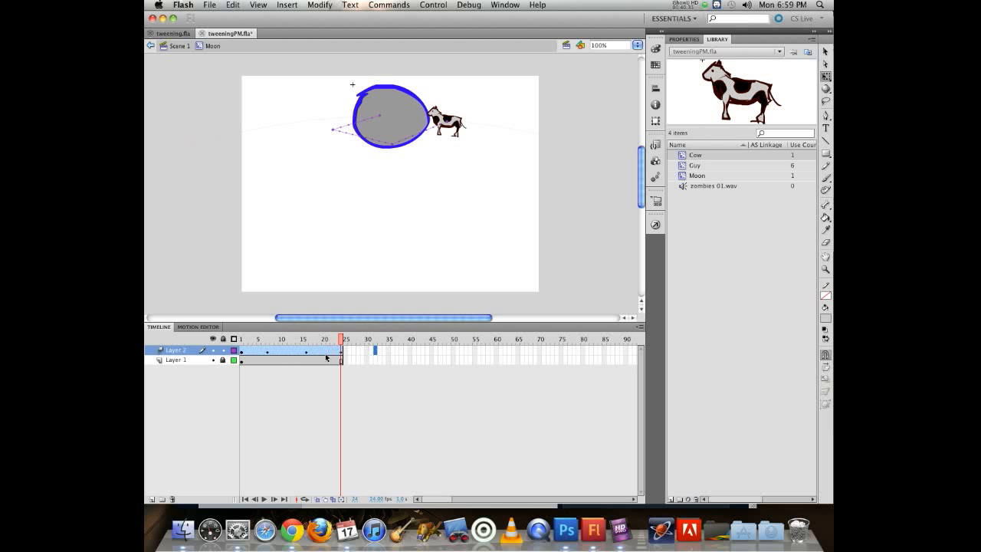
{"action": "key", "text": "F6"}
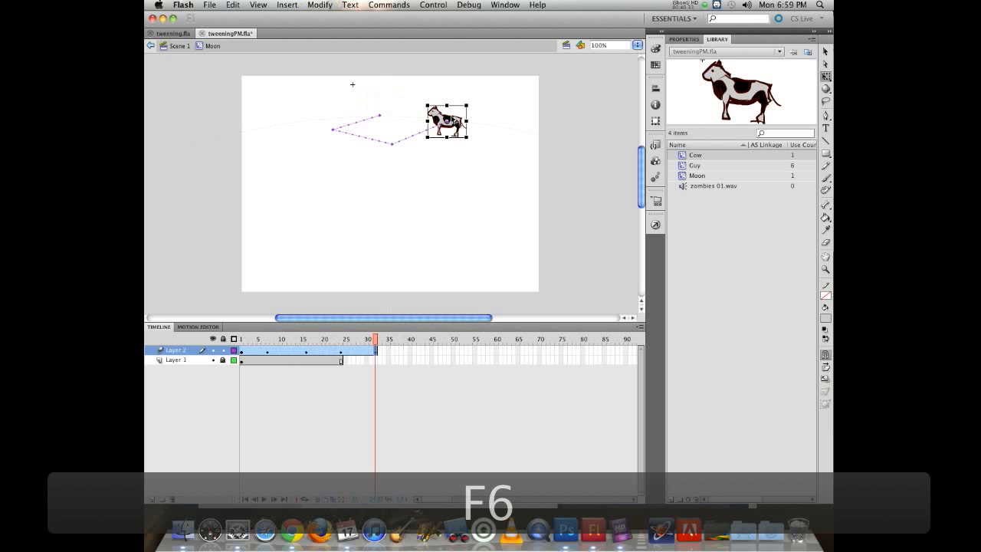
{"action": "left_click", "coordinate": [379, 360]}
{"action": "left_click", "coordinate": [374, 361]}
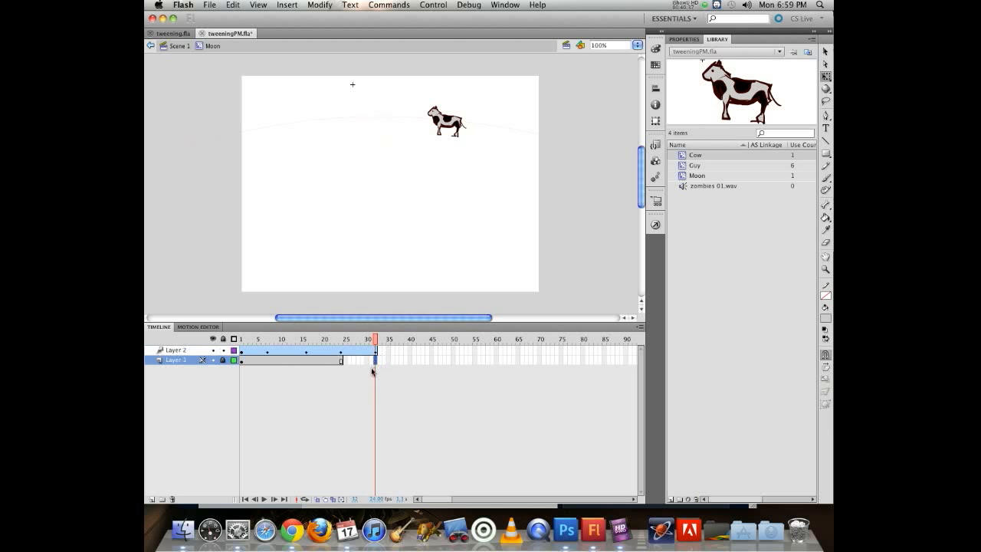
{"action": "key", "text": "F5"}
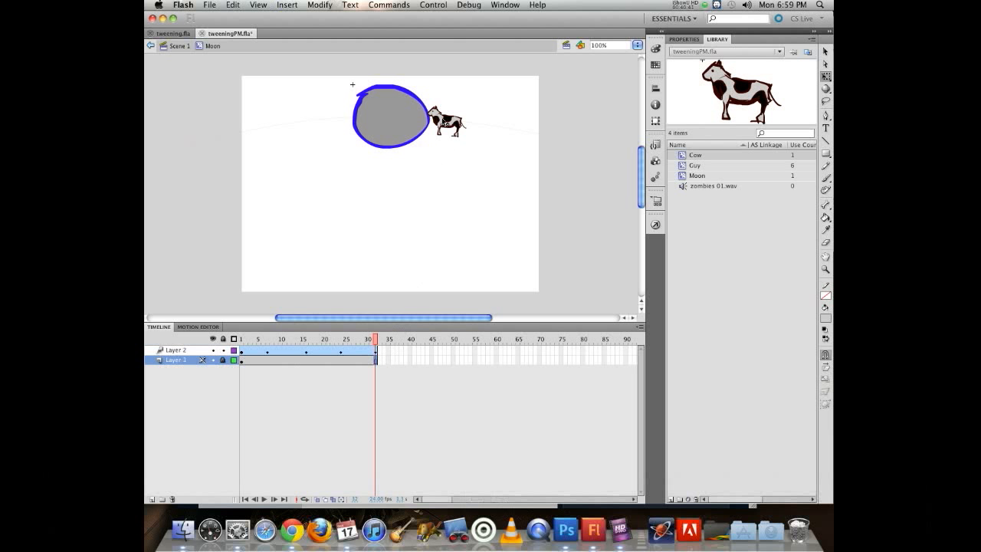
Step: Place the cow inside the moon's right half at frame 32 and check the movement leading up to it
{"action": "left_click", "coordinate": [445, 121]}
{"action": "left_click_drag", "start_coordinate": [445, 121], "coordinate": [406, 115]}
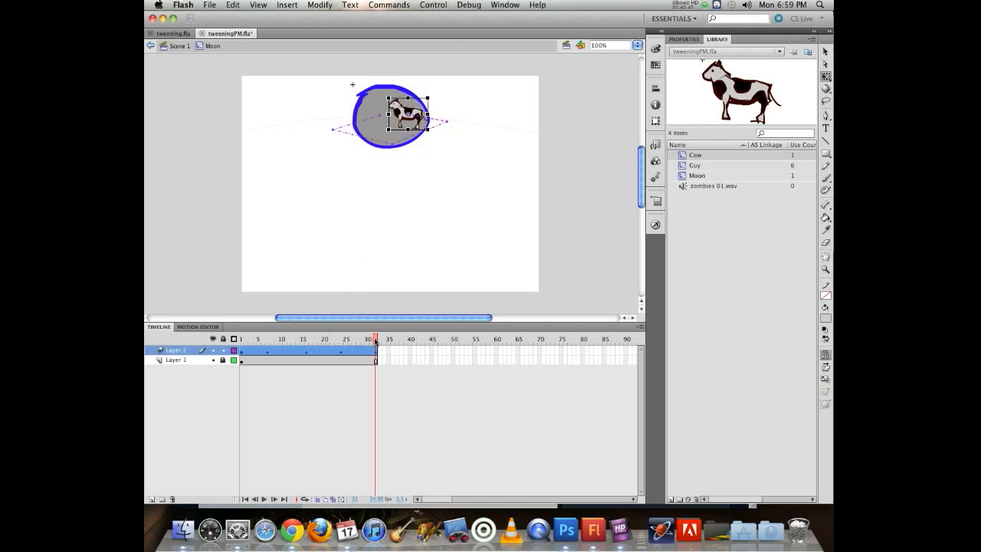
{"action": "mouse_move", "coordinate": [376, 342]}
{"action": "left_mouse_down"}
{"action": "mouse_move", "coordinate": [280, 324]}
{"action": "mouse_move", "coordinate": [281, 309]}
{"action": "mouse_move", "coordinate": [263, 308]}
{"action": "mouse_move", "coordinate": [394, 304]}
{"action": "mouse_move", "coordinate": [348, 294]}
{"action": "mouse_move", "coordinate": [217, 307]}
{"action": "mouse_move", "coordinate": [386, 309]}
{"action": "mouse_move", "coordinate": [276, 309]}
{"action": "mouse_move", "coordinate": [375, 313]}
{"action": "mouse_move", "coordinate": [246, 322]}
{"action": "mouse_move", "coordinate": [366, 311]}
{"action": "mouse_move", "coordinate": [230, 289]}
{"action": "mouse_move", "coordinate": [291, 298]}
{"action": "mouse_move", "coordinate": [304, 276]}
{"action": "mouse_move", "coordinate": [260, 322]}
{"action": "mouse_move", "coordinate": [357, 299]}
{"action": "mouse_move", "coordinate": [283, 307]}
{"action": "mouse_move", "coordinate": [364, 309]}
{"action": "mouse_move", "coordinate": [247, 339]}
{"action": "mouse_move", "coordinate": [362, 335]}
{"action": "left_mouse_up"}
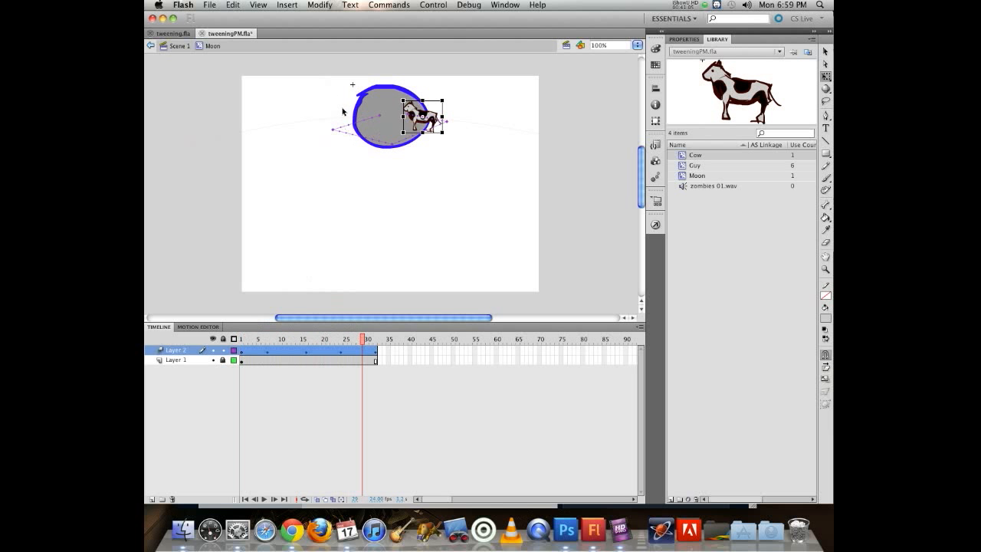
Step: Bend the straight segments of the cow's motion path with the Selection tool into an oval orbit around the moon
{"action": "left_click", "coordinate": [347, 156]}
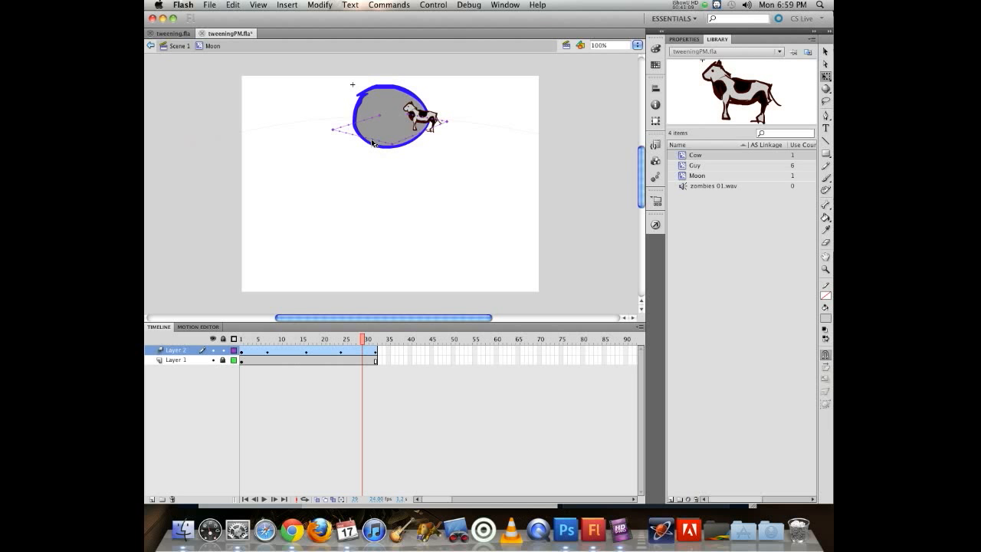
{"action": "left_click", "coordinate": [373, 142]}
{"action": "left_click", "coordinate": [372, 174]}
{"action": "left_click", "coordinate": [826, 52]}
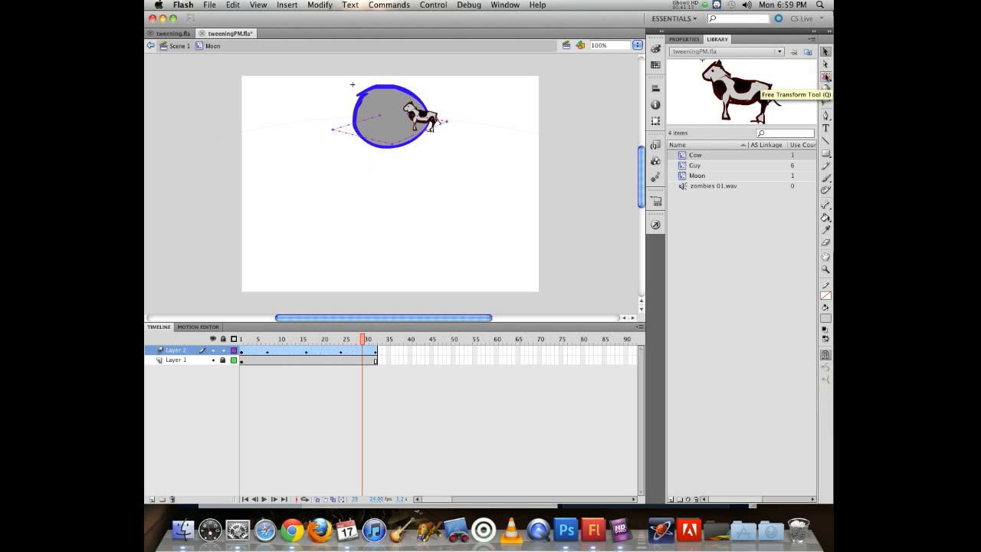
{"action": "left_click_drag", "start_coordinate": [366, 139], "coordinate": [336, 123]}
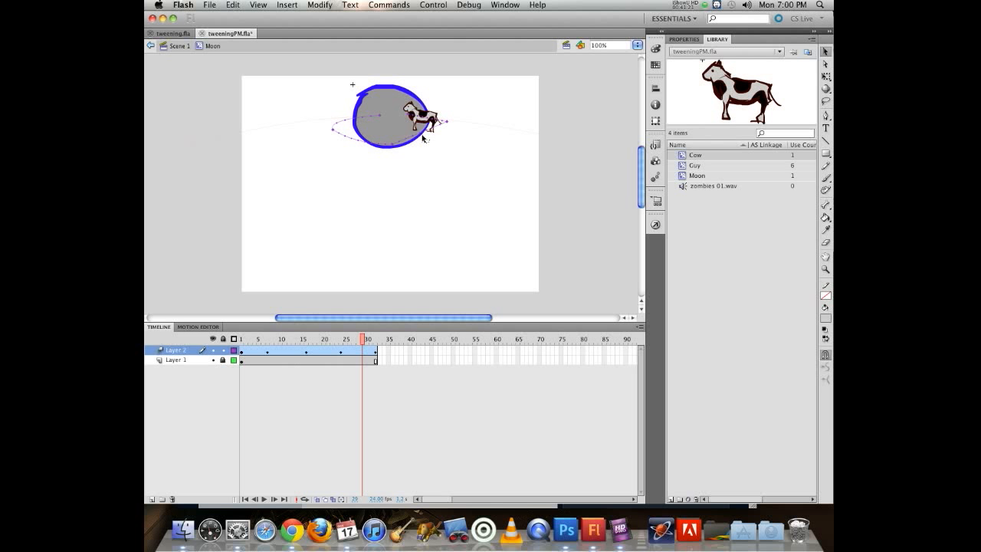
{"action": "left_click_drag", "start_coordinate": [424, 138], "coordinate": [436, 138]}
{"action": "left_click_drag", "start_coordinate": [448, 120], "coordinate": [447, 120]}
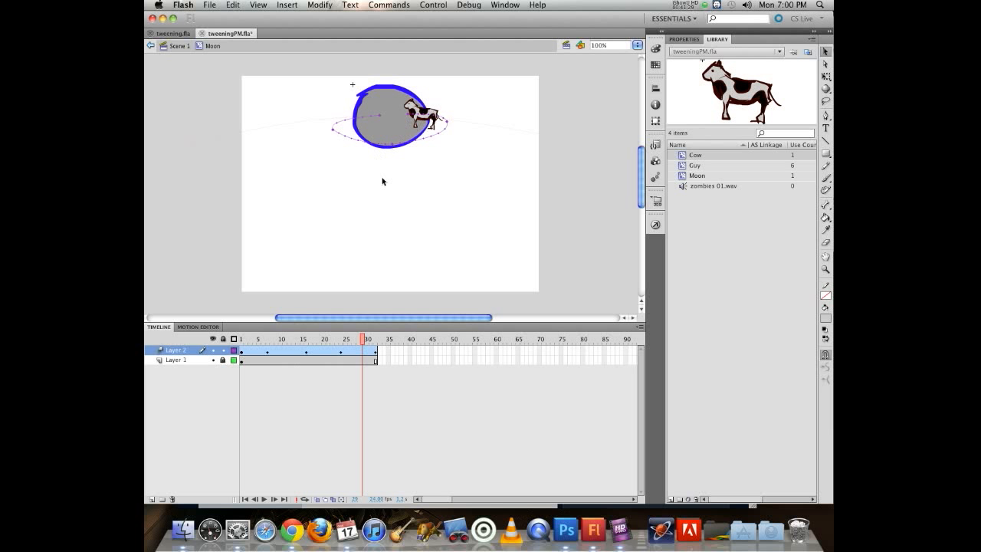
{"action": "left_click_drag", "start_coordinate": [349, 139], "coordinate": [338, 139]}
Step: Paste a copy of the moon in place on a new layer above the cow's layer
{"action": "left_click_drag", "start_coordinate": [364, 338], "coordinate": [219, 270]}
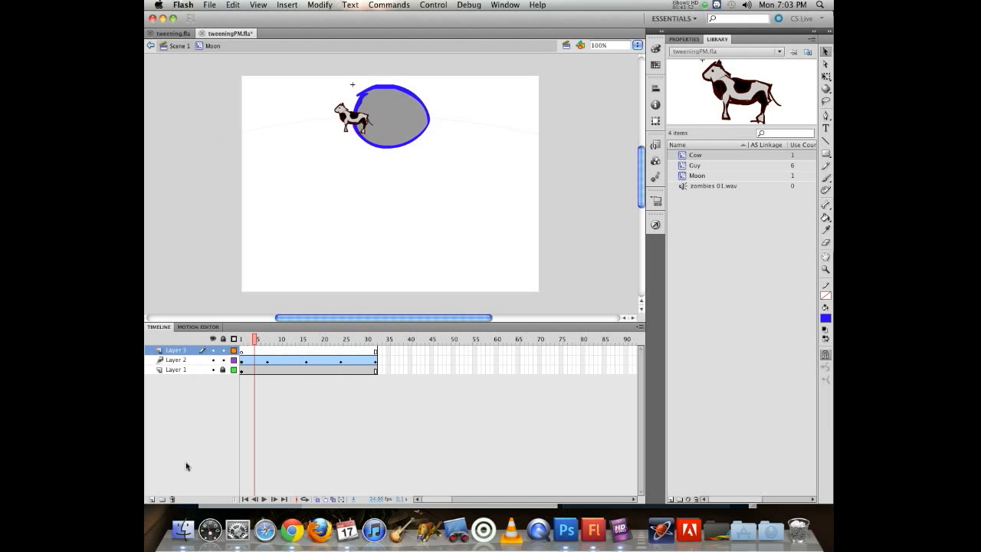
{"action": "key", "text": "super+shift+v"}
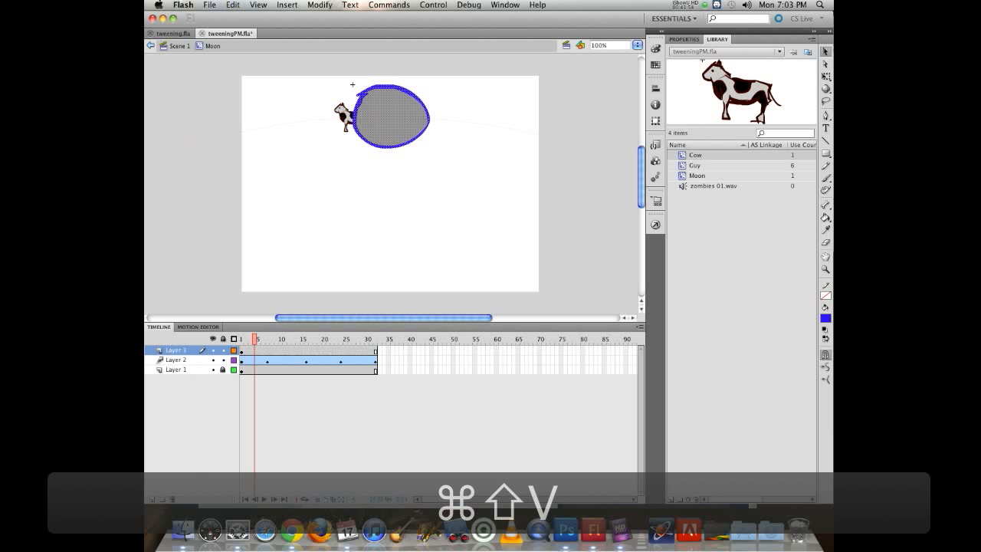
{"action": "left_click_drag", "start_coordinate": [254, 339], "coordinate": [339, 314]}
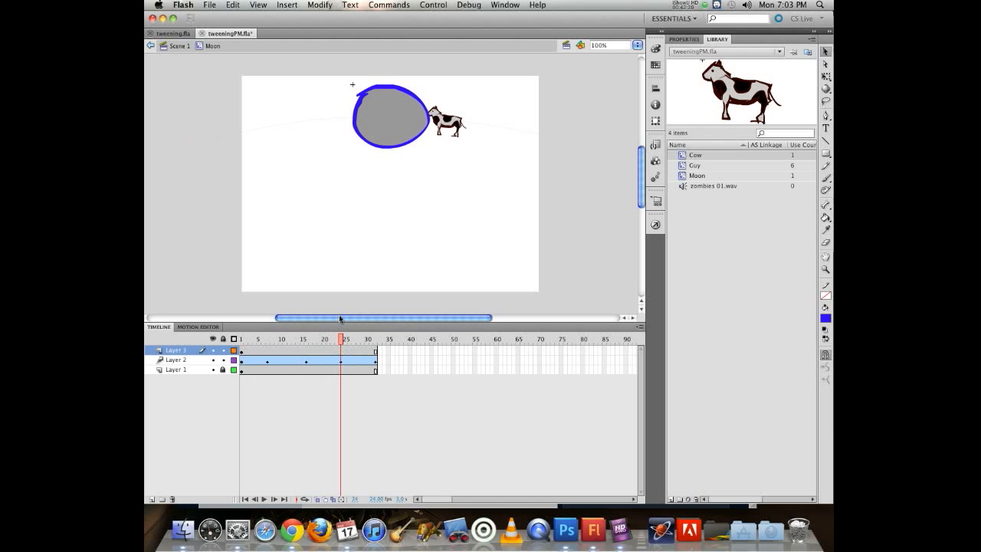
Step: Insert a blank keyframe at frame 7 on the moon copy's layer, where the cow has cleared the moon's left edge
{"action": "left_click_drag", "start_coordinate": [341, 318], "coordinate": [269, 338]}
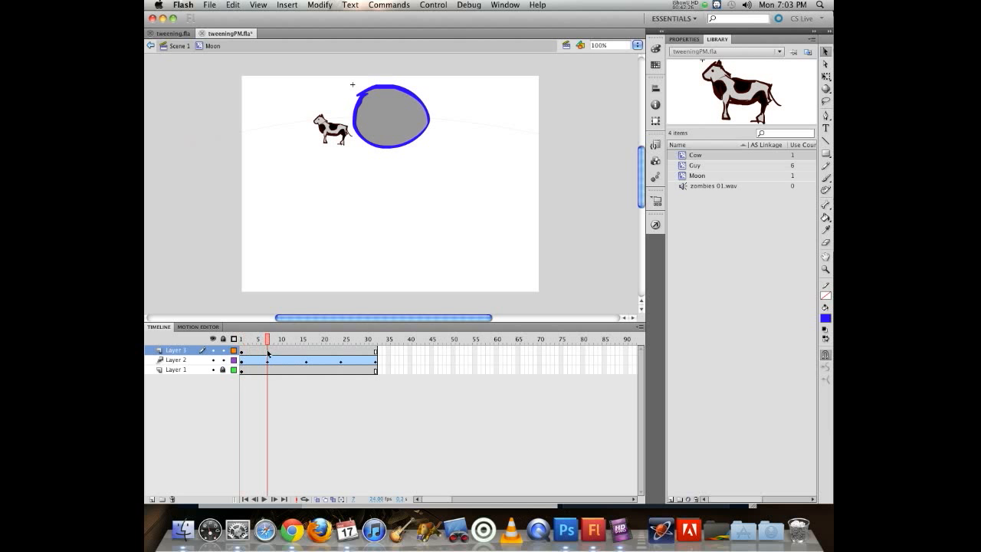
{"action": "left_click", "coordinate": [268, 351]}
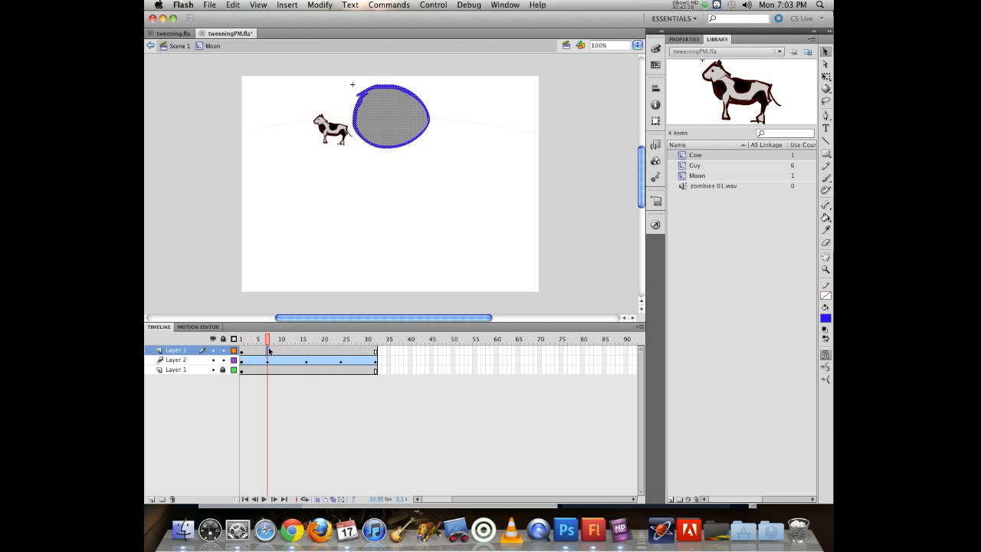
{"action": "key", "text": "F7"}
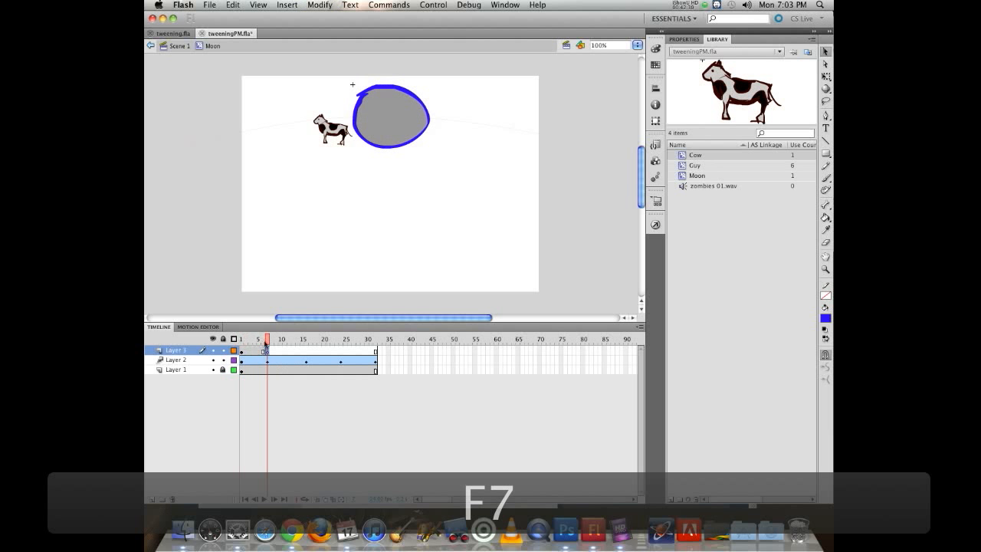
Step: Move the cow slightly farther outside the moon's right edge at frame 24 of its tween
{"action": "left_click_drag", "start_coordinate": [266, 342], "coordinate": [343, 300]}
{"action": "left_click", "coordinate": [273, 342]}
{"action": "left_click", "coordinate": [257, 340]}
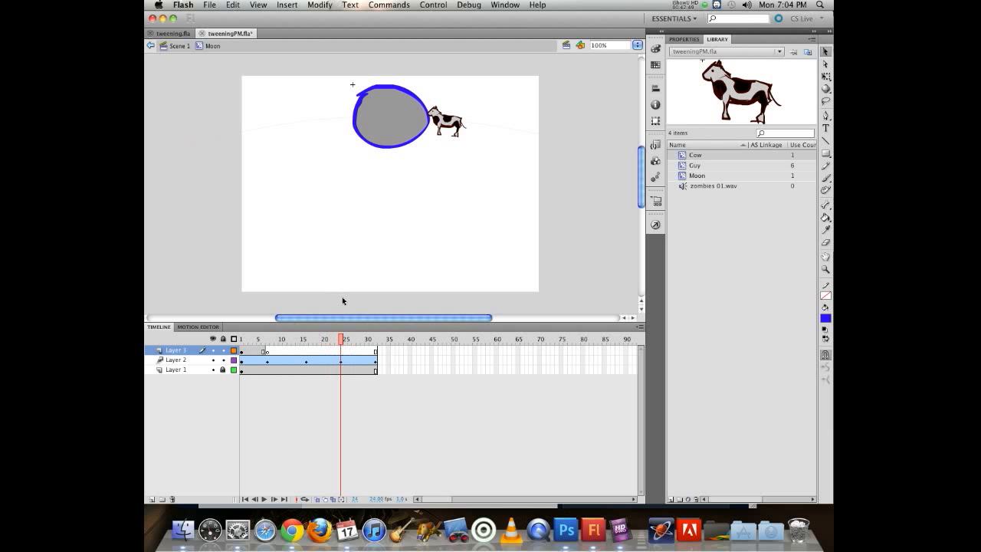
{"action": "left_click", "coordinate": [341, 362]}
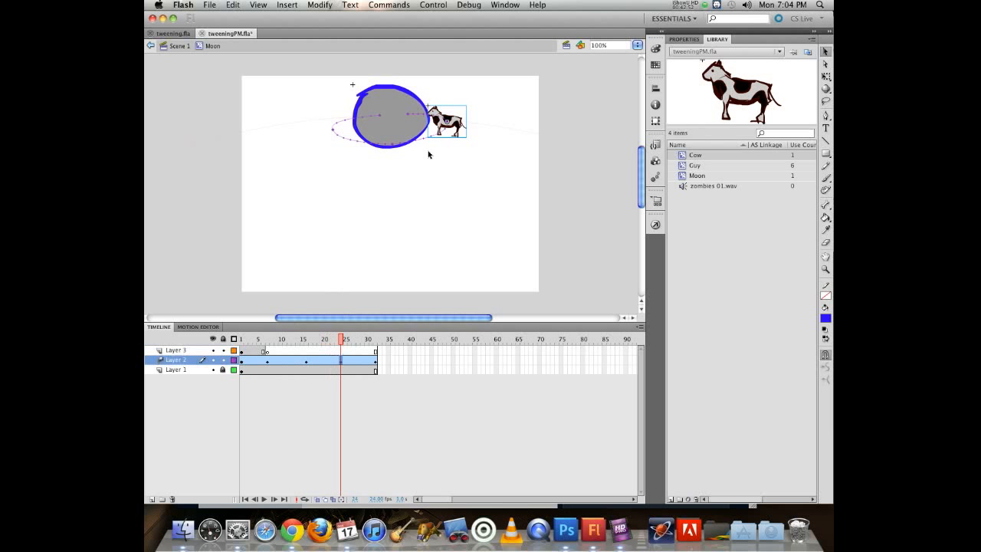
{"action": "left_click_drag", "start_coordinate": [454, 127], "coordinate": [458, 135]}
Step: Insert a blank keyframe at frame 25 on the top layer and paste the moon copy in place there
{"action": "mouse_move", "coordinate": [341, 339]}
{"action": "left_mouse_down"}
{"action": "mouse_move", "coordinate": [326, 339]}
{"action": "mouse_move", "coordinate": [347, 332]}
{"action": "left_mouse_up"}
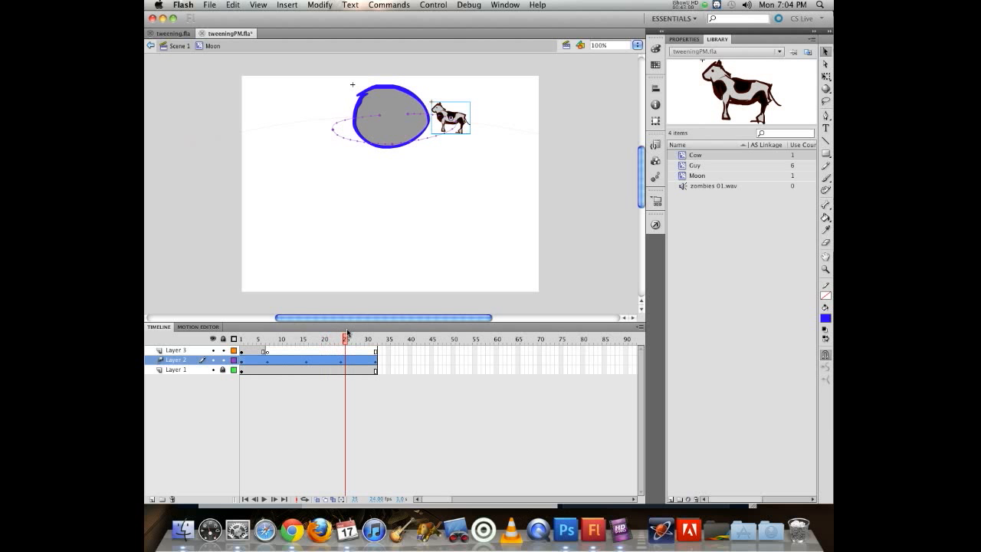
{"action": "left_click", "coordinate": [345, 350]}
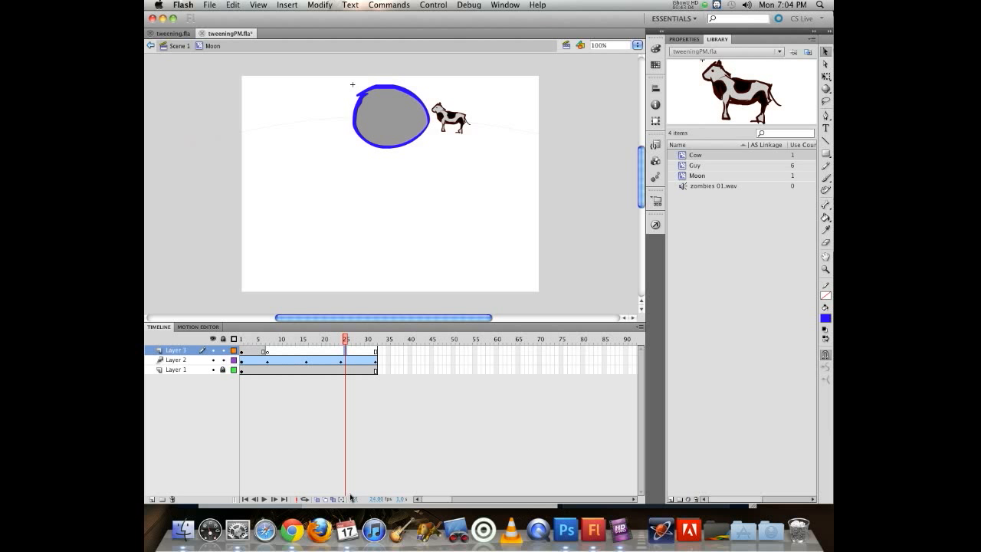
{"action": "key", "text": "F7"}
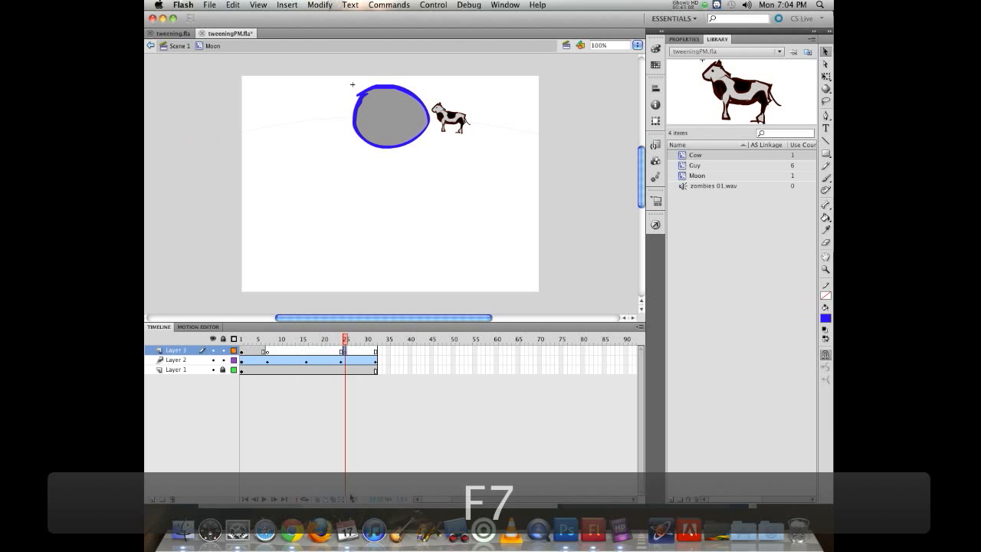
{"action": "key", "text": "super+shift+v"}
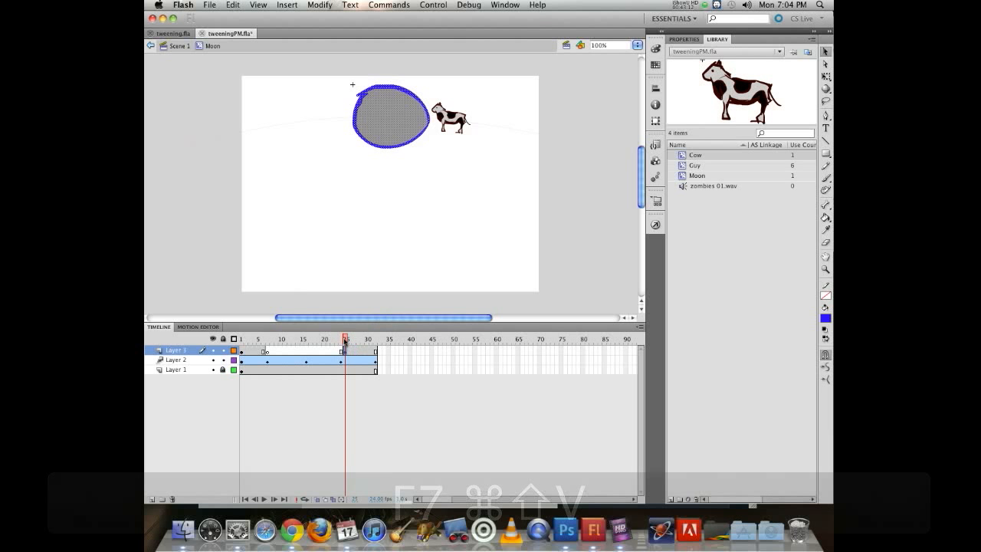
Step: Check the cow's orbit across the timeline, then save the document and return to Scene 1
{"action": "left_click_drag", "start_coordinate": [346, 340], "coordinate": [244, 307]}
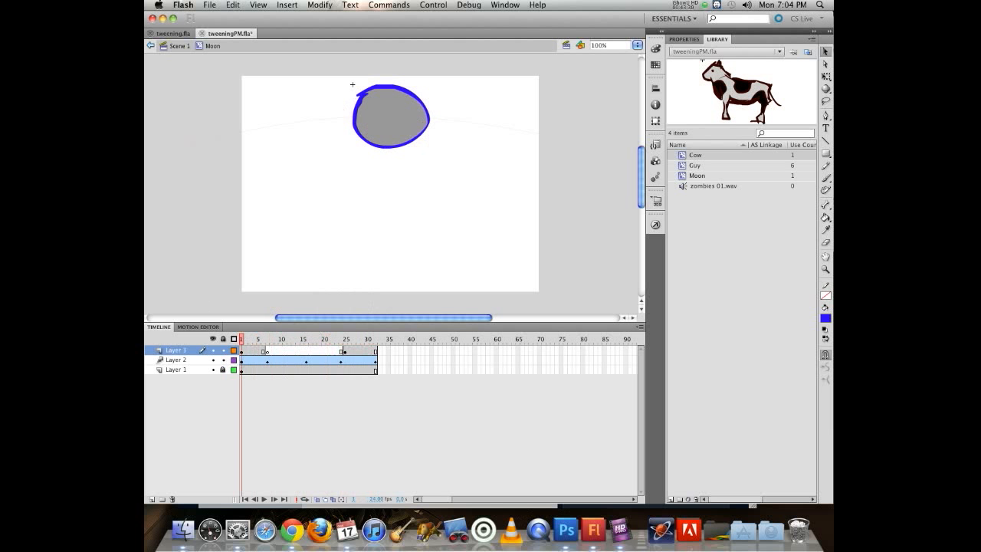
{"action": "key", "text": "super+s"}
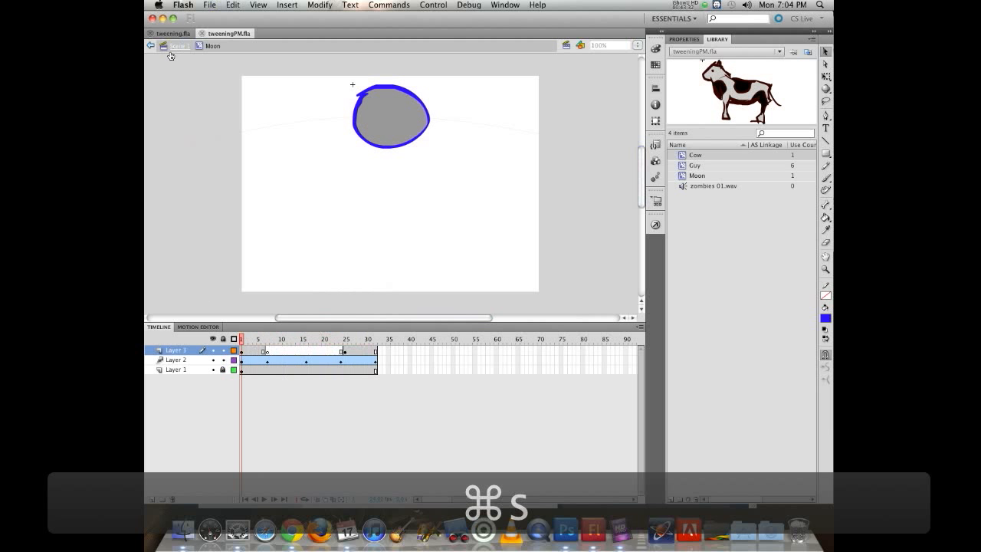
{"action": "left_click", "coordinate": [173, 48]}
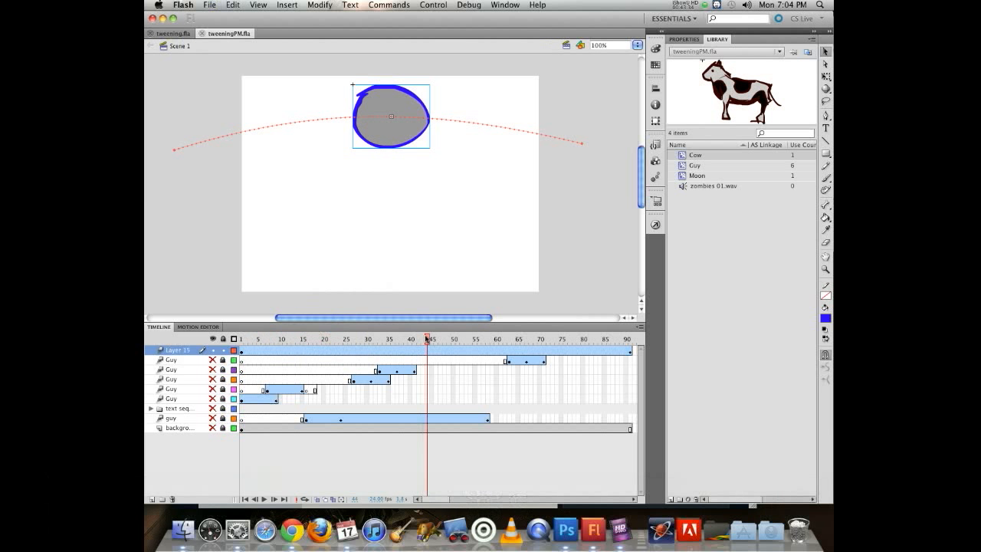
Step: Review the moon's travel in the main timeline and test the movie to examine the cow's orbit
{"action": "left_click_drag", "start_coordinate": [365, 333], "coordinate": [627, 339]}
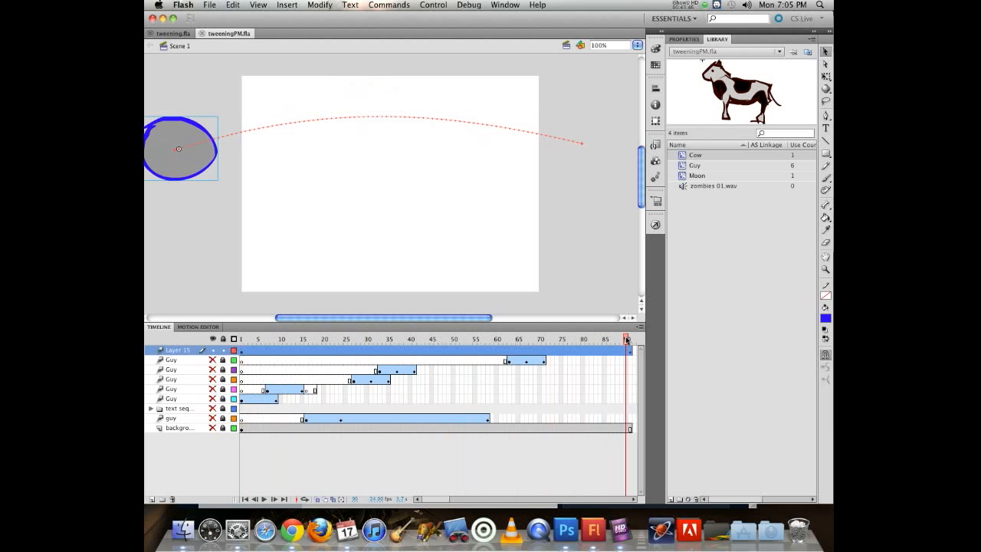
{"action": "key", "text": "super+Return"}
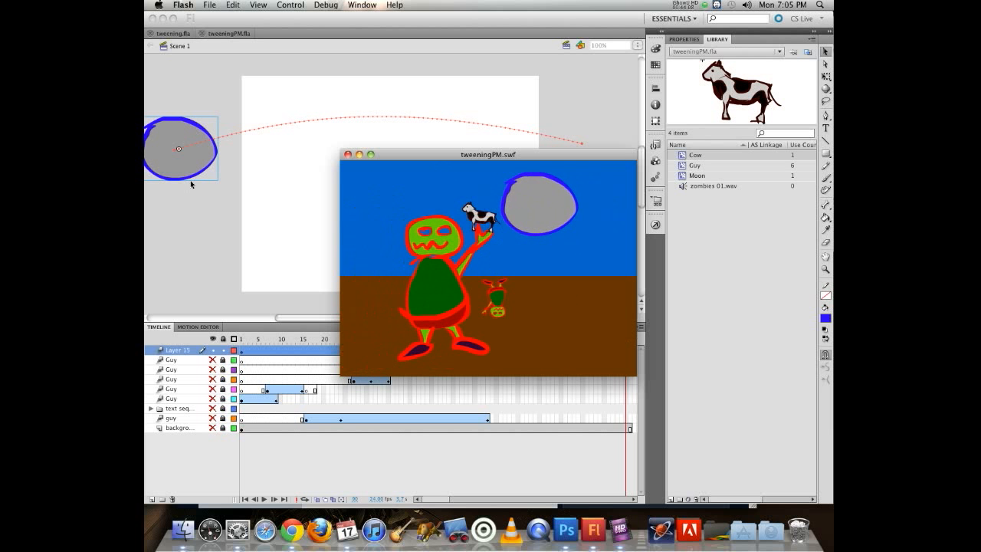
{"action": "left_click", "coordinate": [347, 155]}
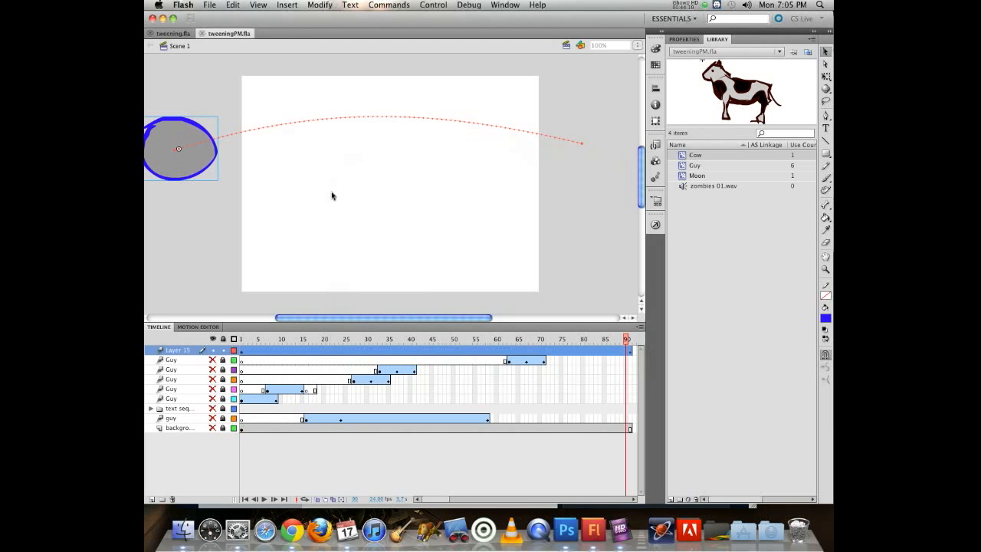
Step: Open the Moon symbol from the stage and enlarge the cow about its center at frame 16 of its tween
{"action": "left_click", "coordinate": [353, 350]}
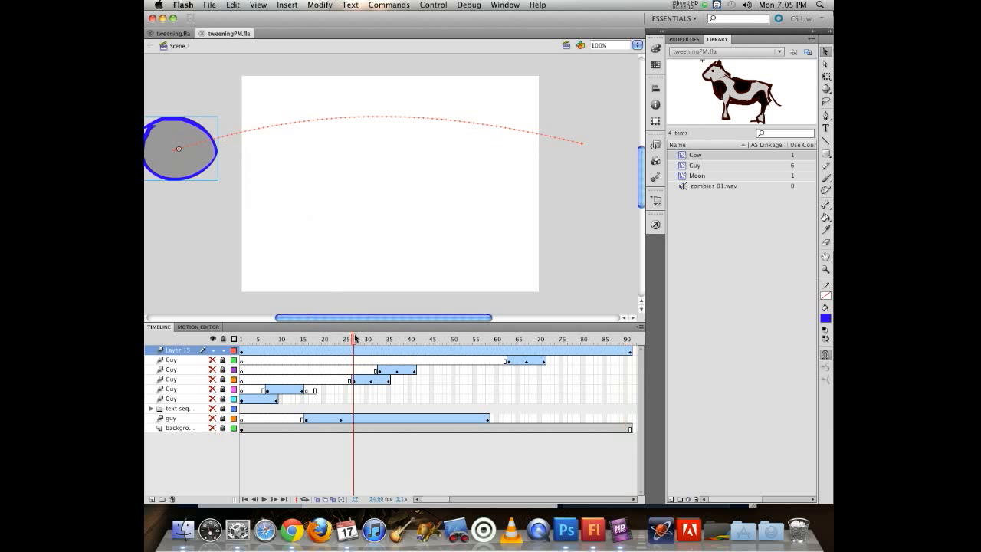
{"action": "double_click", "coordinate": [463, 135]}
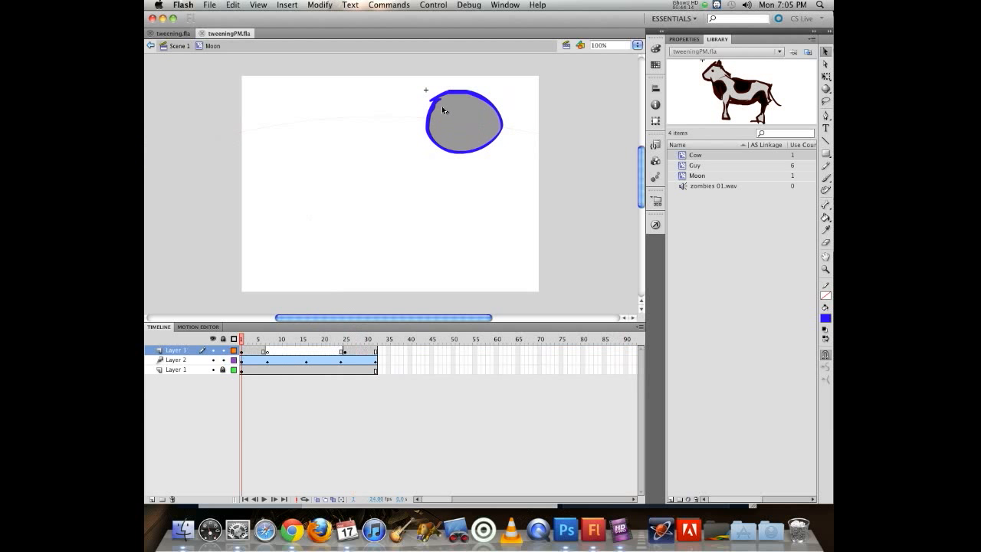
{"action": "left_click", "coordinate": [306, 339]}
{"action": "left_click", "coordinate": [308, 363]}
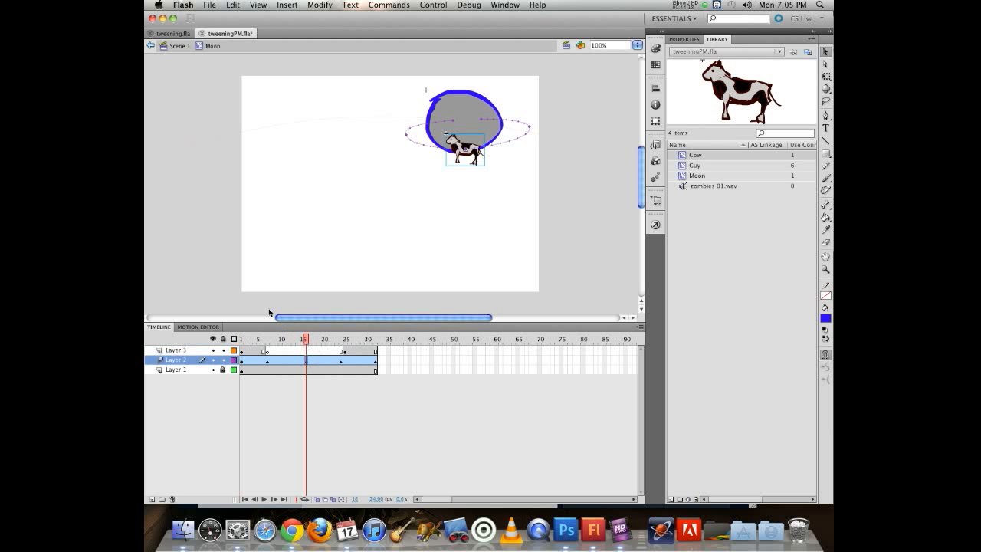
{"action": "left_click", "coordinate": [826, 77]}
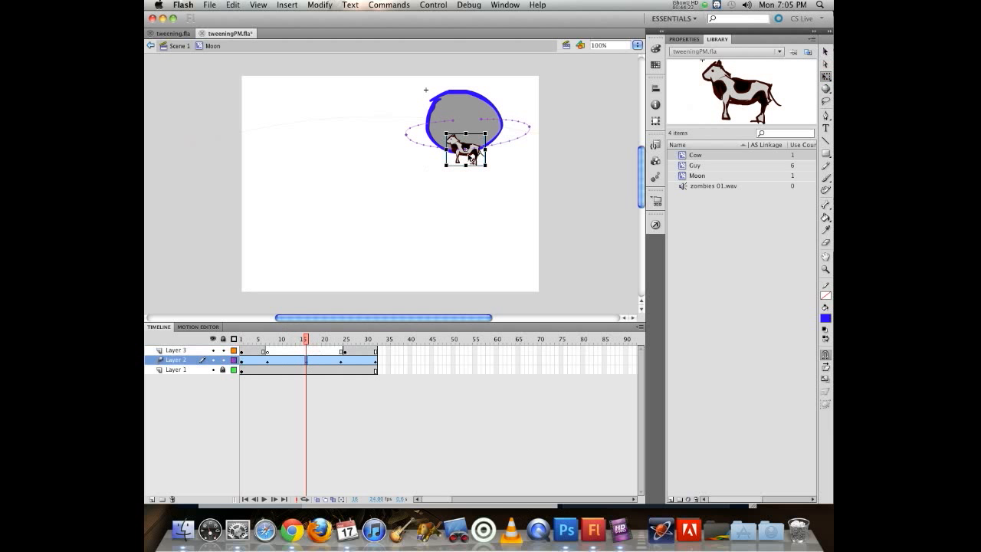
{"action": "left_click_drag", "start_coordinate": [484, 135], "coordinate": [491, 126]}
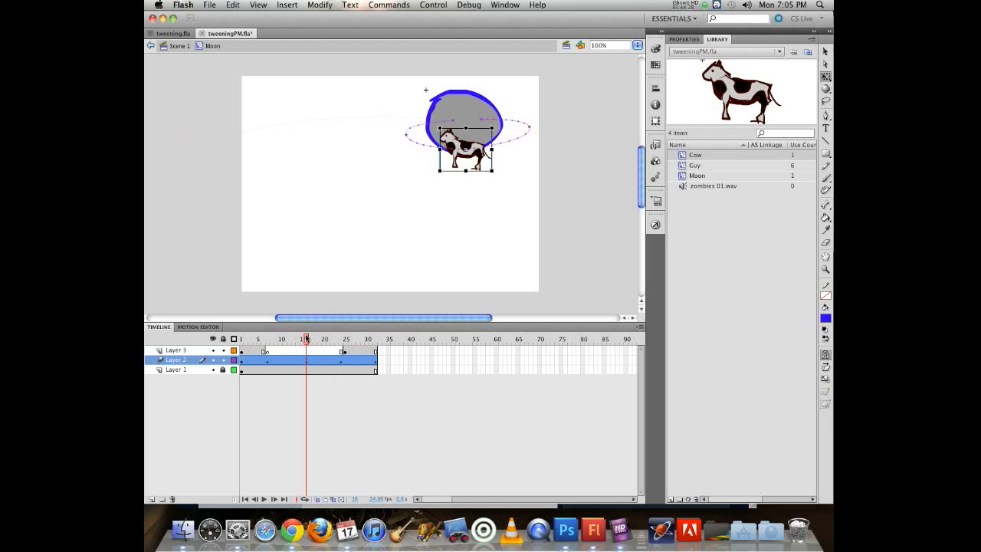
Step: Scale the cow down at frame 24, at the last frame and at frame 1 of its tween
{"action": "left_click_drag", "start_coordinate": [306, 339], "coordinate": [340, 340]}
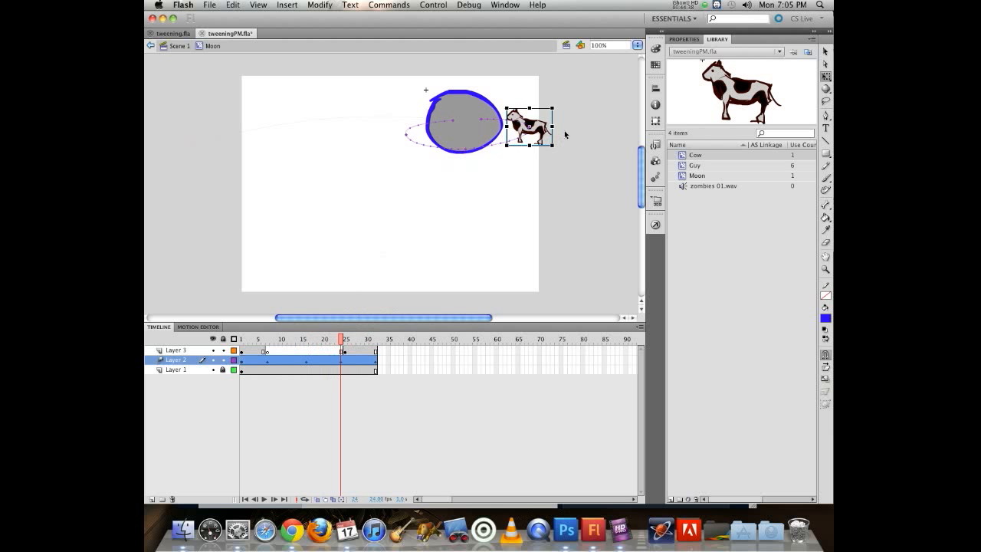
{"action": "left_click_drag", "start_coordinate": [552, 108], "coordinate": [548, 112]}
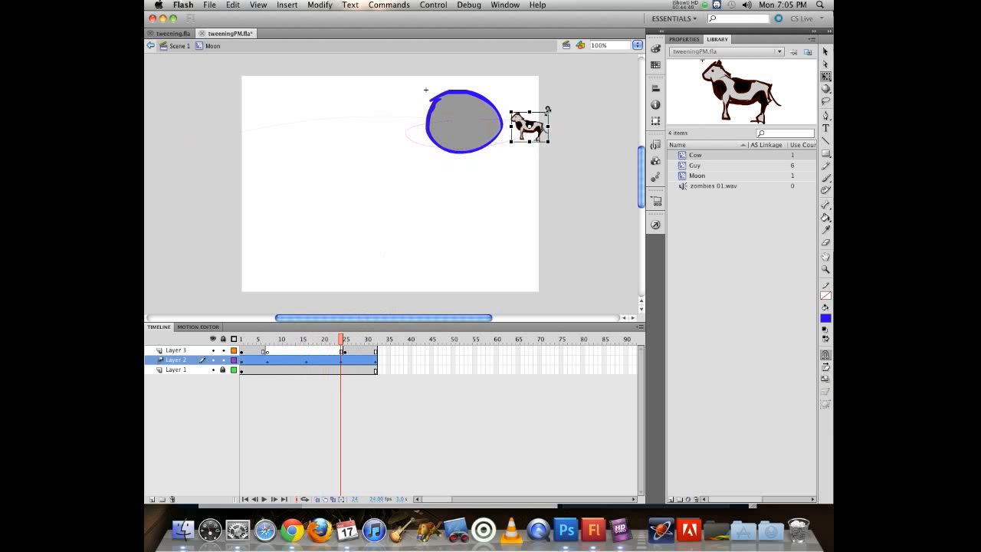
{"action": "left_click_drag", "start_coordinate": [341, 341], "coordinate": [376, 340]}
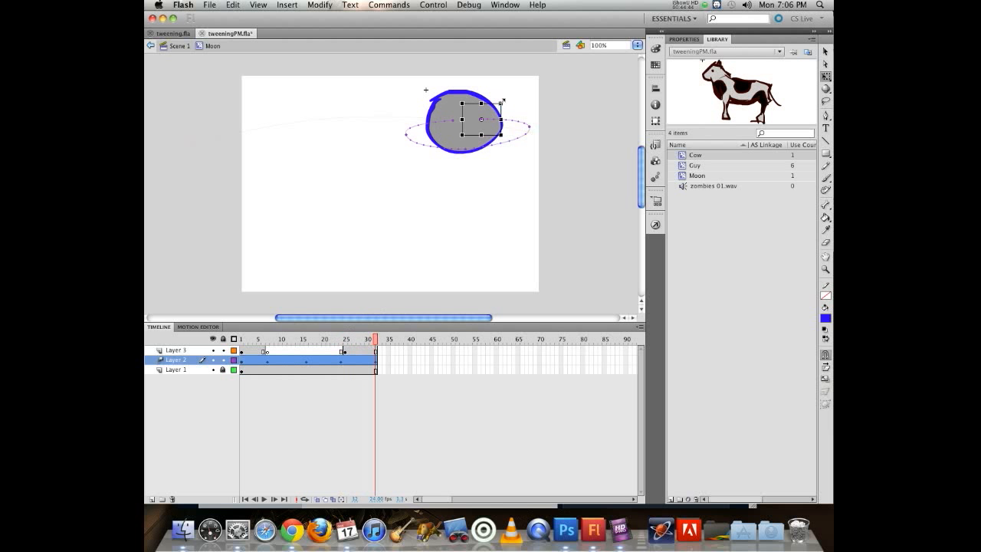
{"action": "left_click_drag", "start_coordinate": [502, 101], "coordinate": [500, 103]}
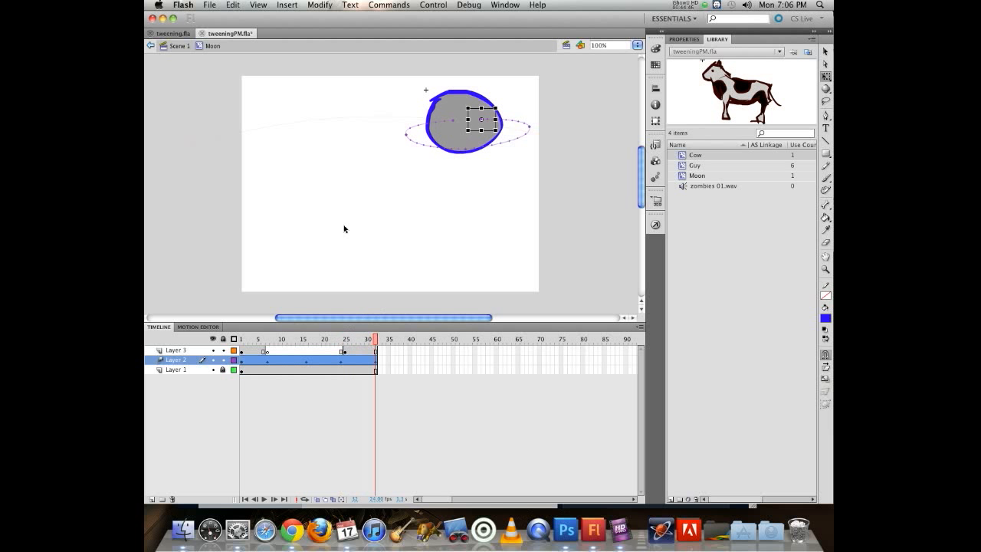
{"action": "left_click", "coordinate": [242, 342]}
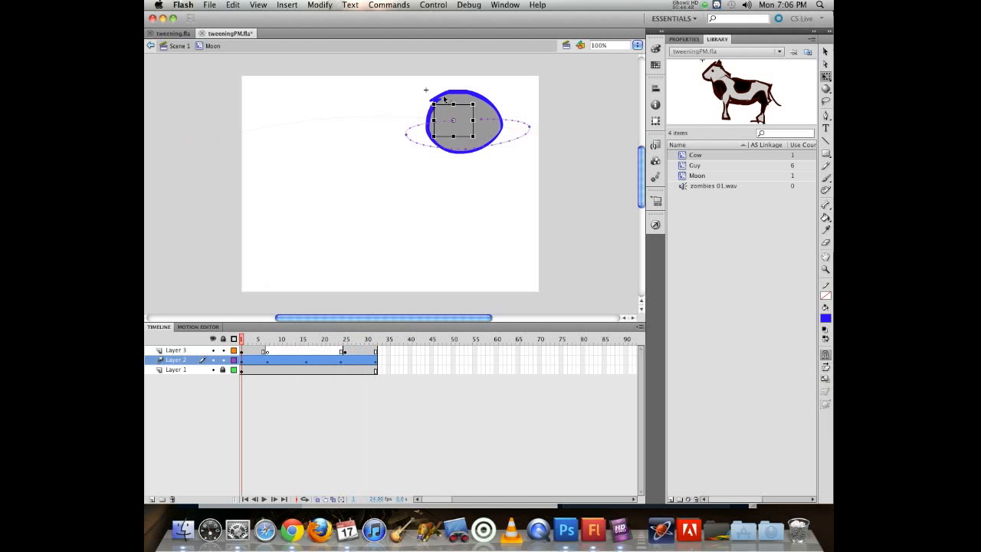
{"action": "left_click_drag", "start_coordinate": [433, 104], "coordinate": [440, 110]}
Step: Check how the cow's size changes along its orbit across the Moon symbol's timeline
{"action": "left_click_drag", "start_coordinate": [241, 341], "coordinate": [310, 299]}
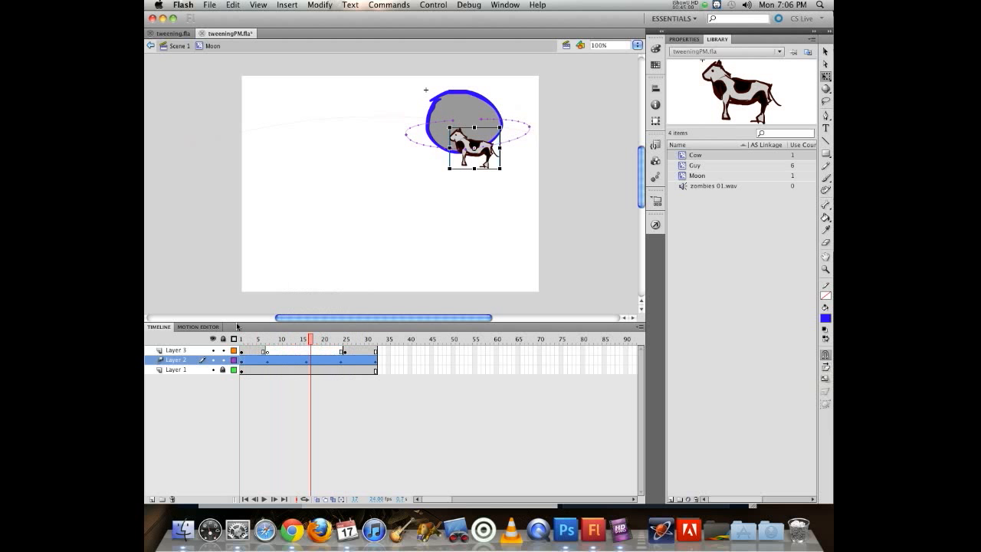
{"action": "left_click_drag", "start_coordinate": [255, 341], "coordinate": [238, 341]}
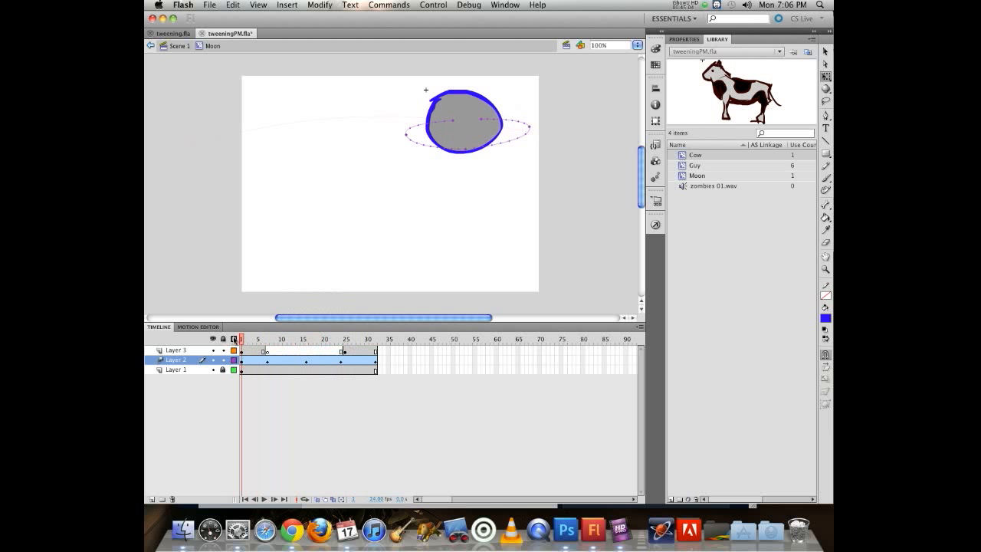
{"action": "left_click", "coordinate": [244, 341]}
{"action": "left_click", "coordinate": [282, 362]}
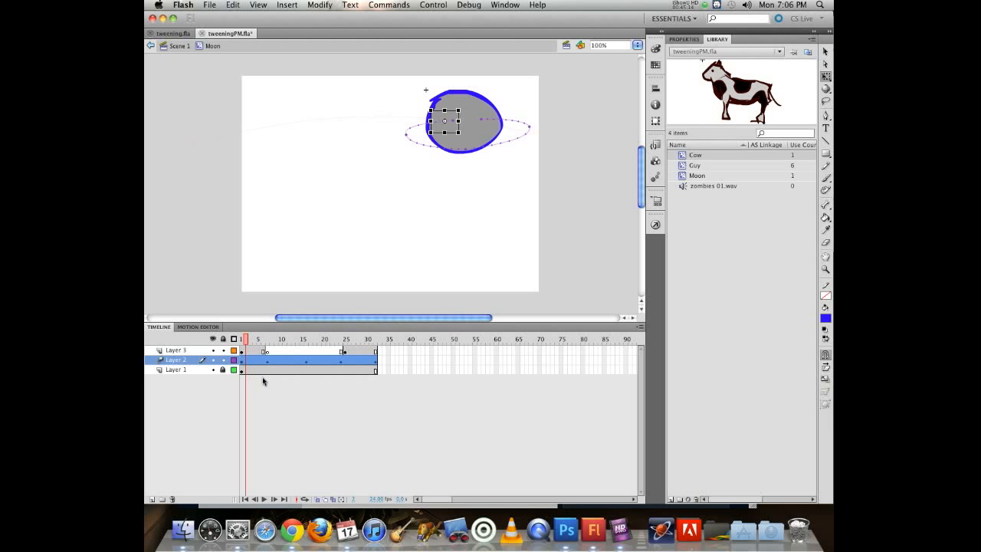
Step: Return to Scene 1 and narrow the moon's motion path from both ends to span the width of the stage
{"action": "left_click", "coordinate": [179, 47]}
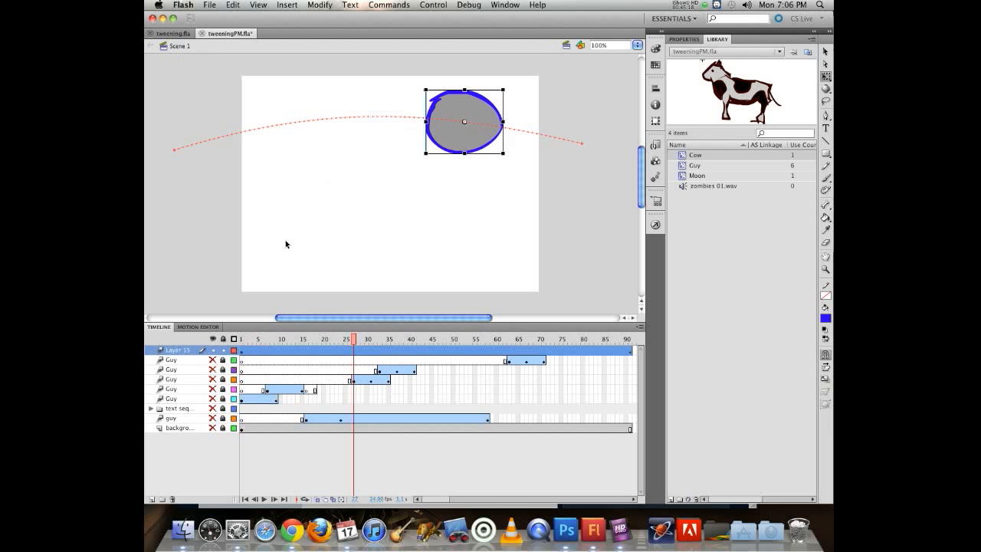
{"action": "left_click", "coordinate": [205, 144]}
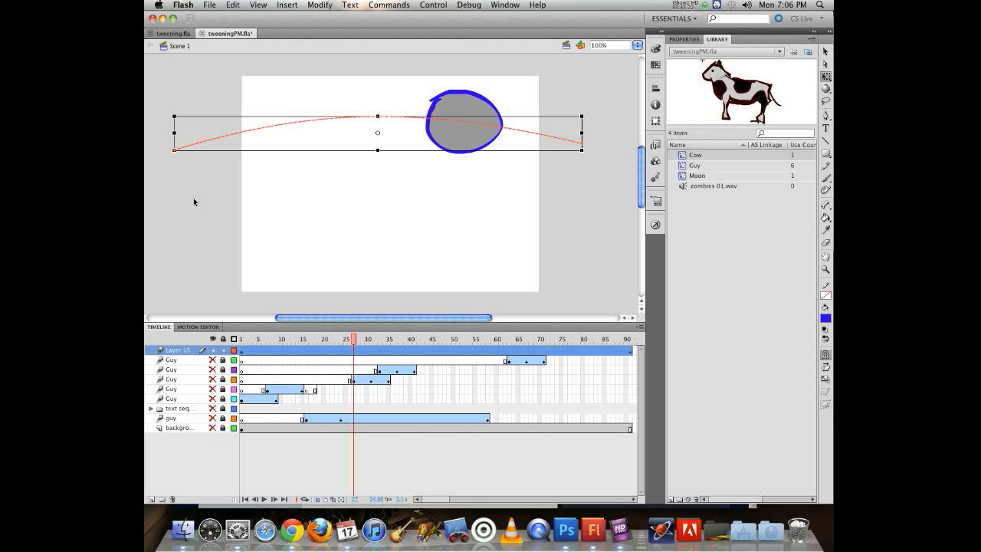
{"action": "left_click_drag", "start_coordinate": [174, 133], "coordinate": [242, 133]}
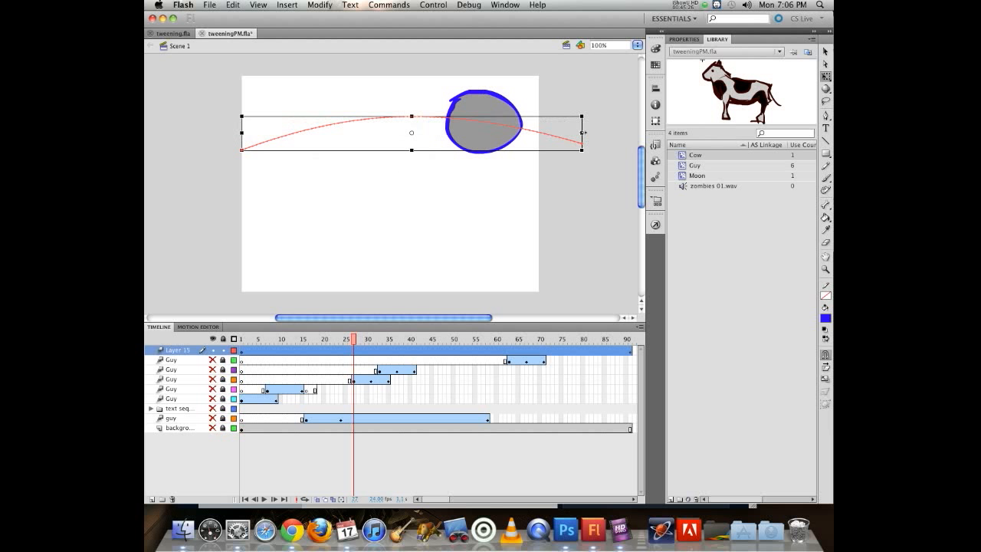
{"action": "left_click_drag", "start_coordinate": [583, 133], "coordinate": [539, 132]}
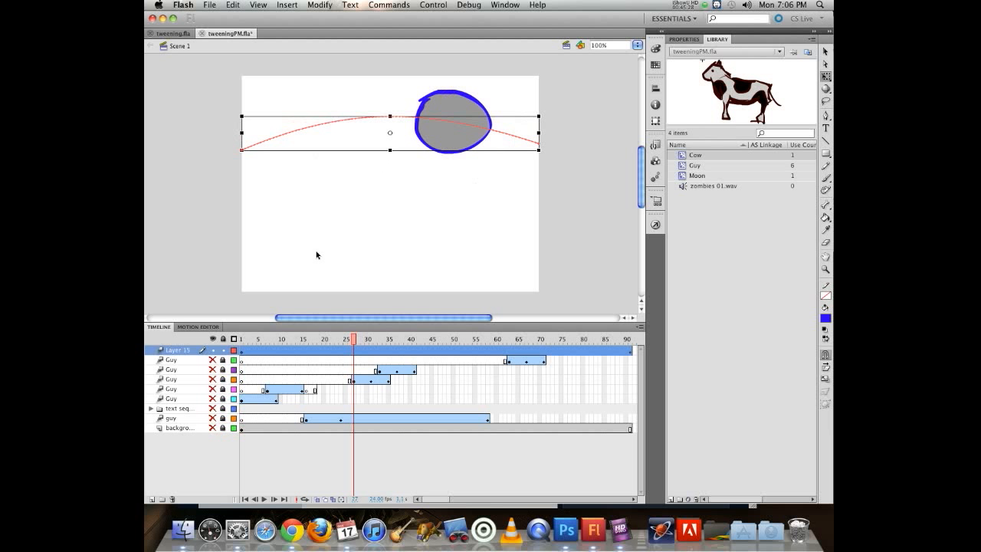
Step: Test the movie to check the moon's travel with the orbiting cow, then save the document
{"action": "key", "text": "super+Return"}
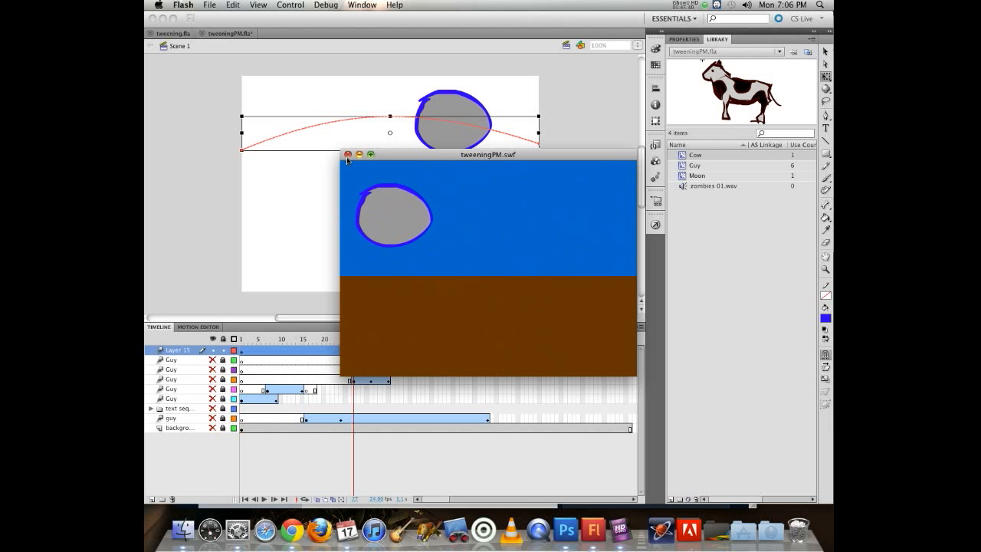
{"action": "key", "text": "super+w"}
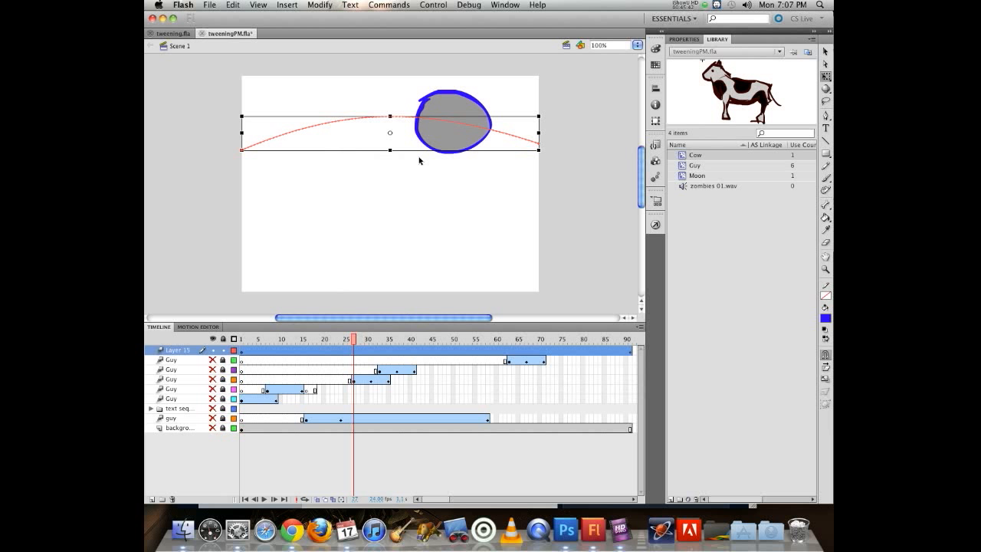
{"action": "key", "text": "super+s"}
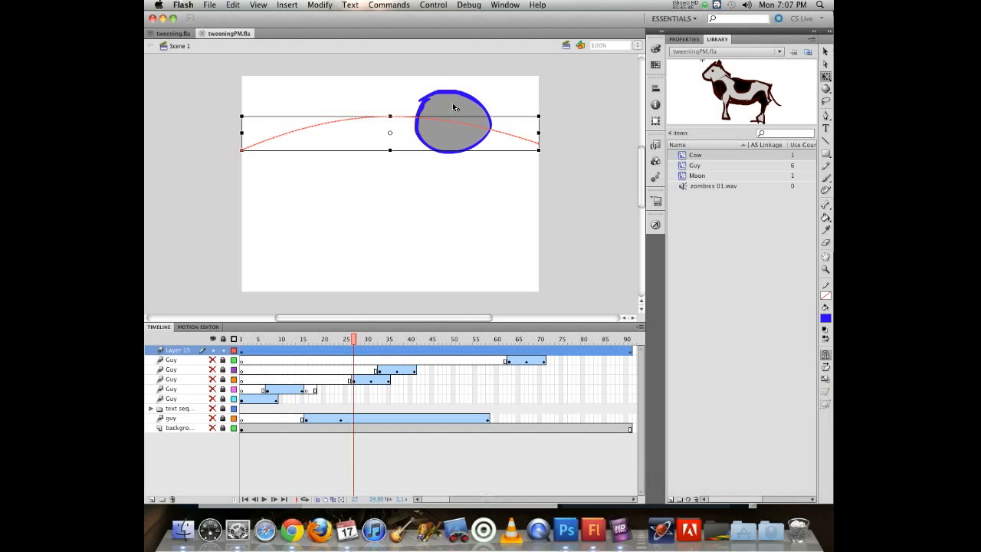
Step: Play the moon's travel in the main timeline, then inspect the tween and Moon instance properties at frame 1
{"action": "key", "text": "Return"}
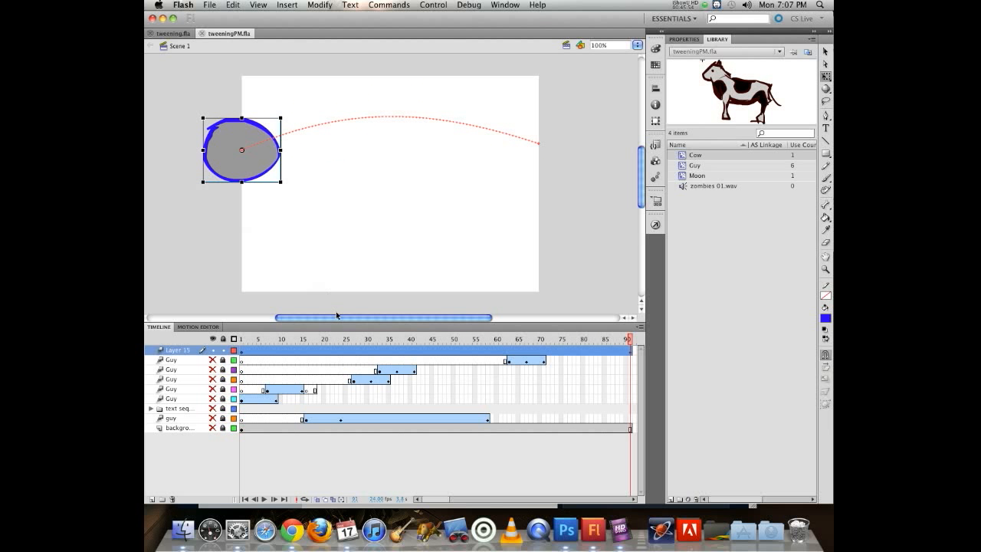
{"action": "left_click_drag", "start_coordinate": [365, 339], "coordinate": [240, 338]}
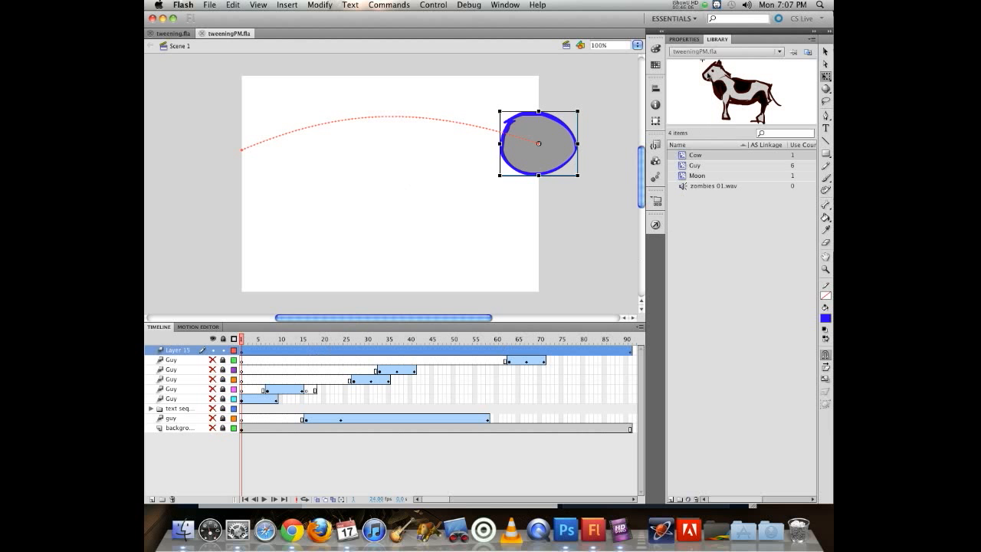
{"action": "left_click", "coordinate": [684, 40]}
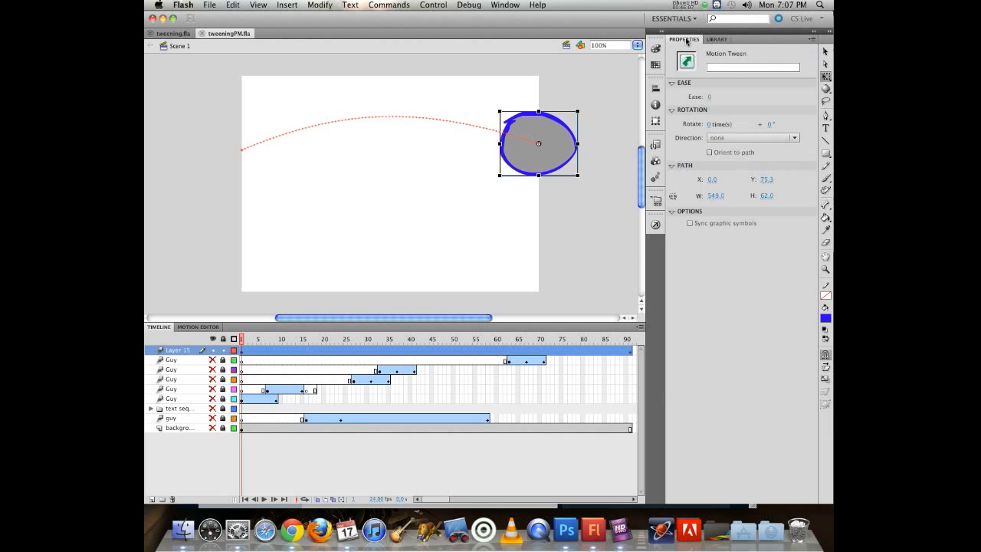
{"action": "left_click", "coordinate": [518, 155]}
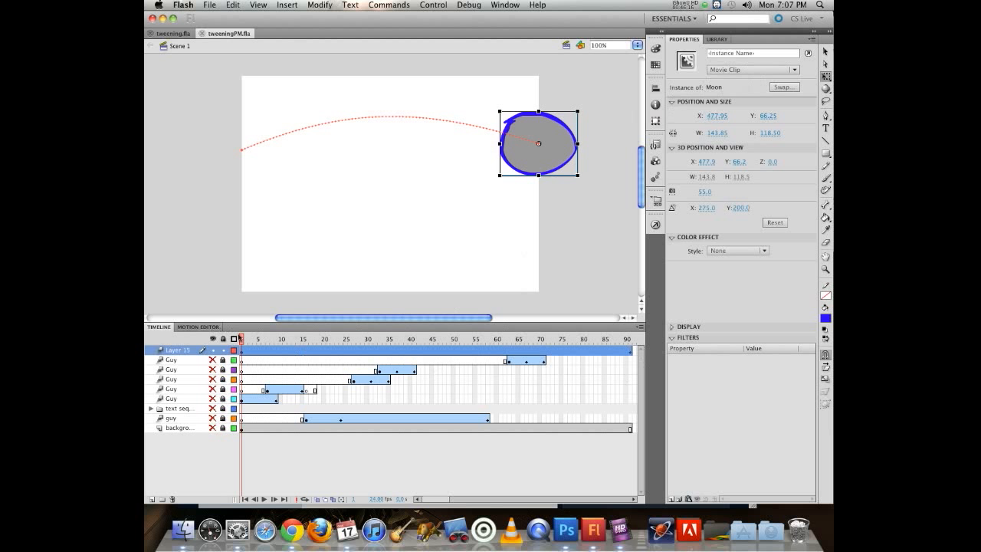
{"action": "left_click_drag", "start_coordinate": [241, 338], "coordinate": [209, 321]}
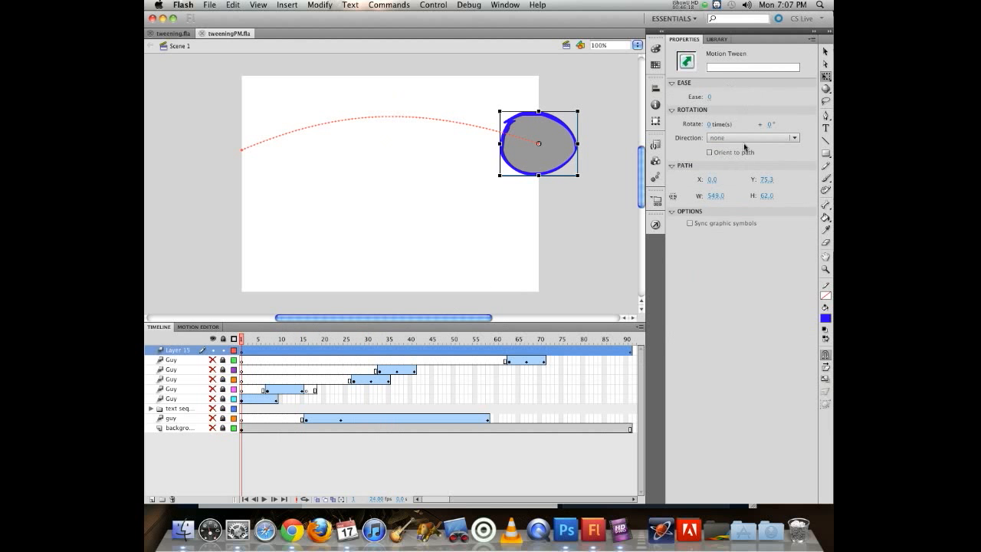
Step: Set the Moon instance's type to Graphic and preview its nested cow animation across the main timeline up to frame 36
{"action": "left_click", "coordinate": [520, 159]}
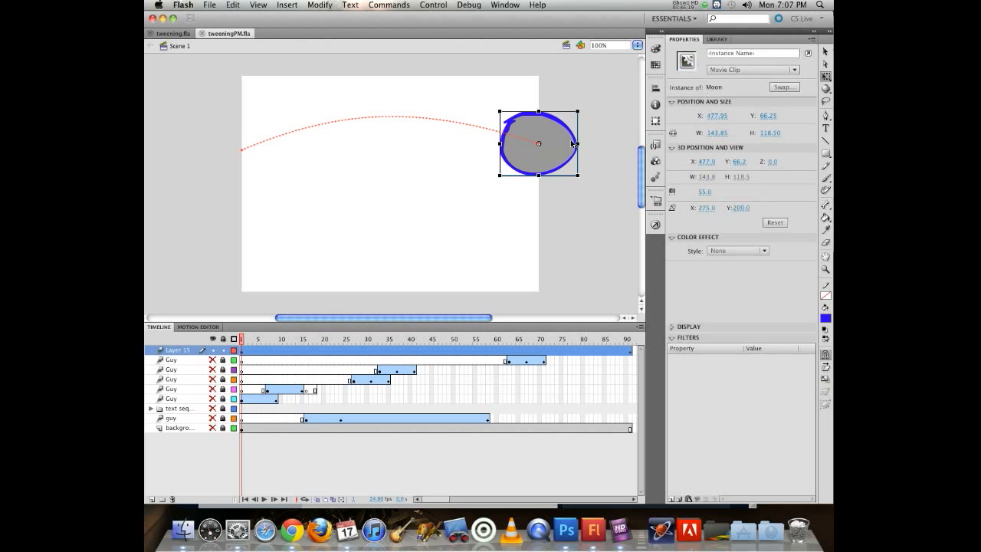
{"action": "left_click", "coordinate": [724, 69]}
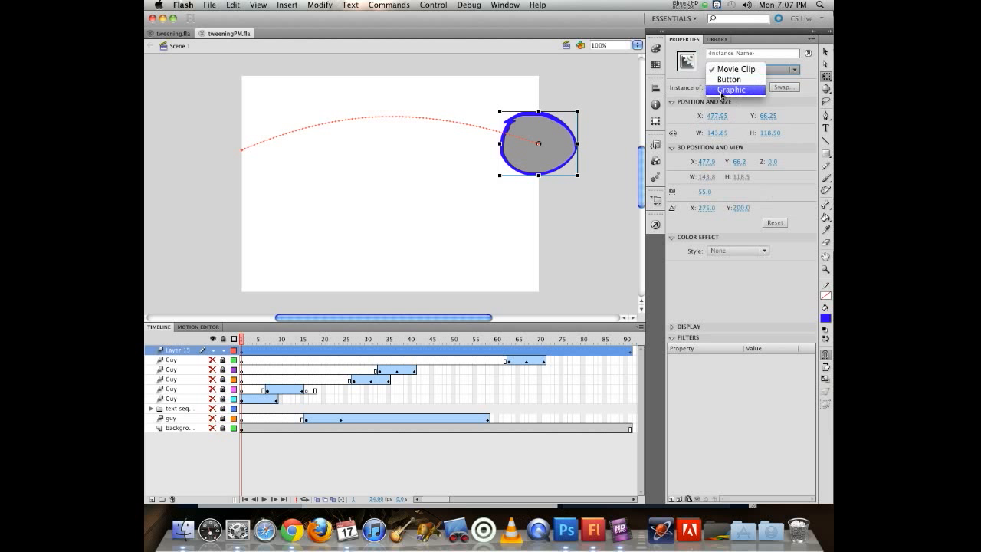
{"action": "left_click", "coordinate": [721, 91]}
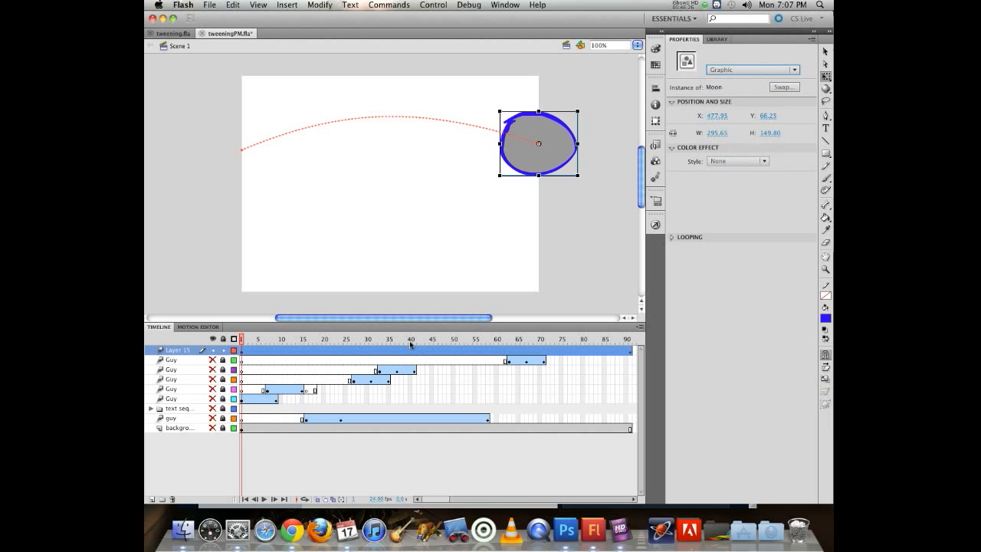
{"action": "left_click_drag", "start_coordinate": [241, 339], "coordinate": [394, 287]}
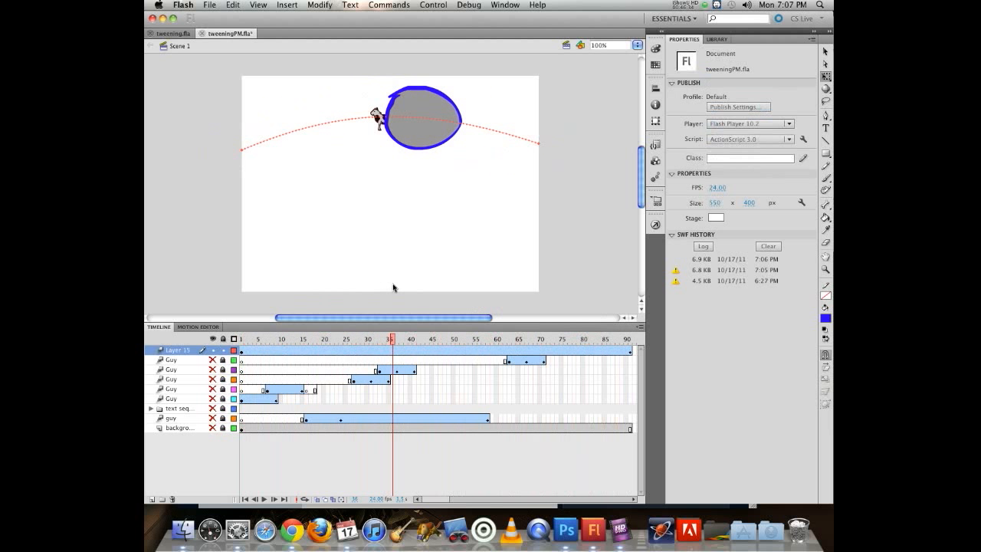
Step: Select the moon at frame 36 and set its instance type back to Movie Clip
{"action": "left_click", "coordinate": [393, 122]}
{"action": "left_click", "coordinate": [419, 132]}
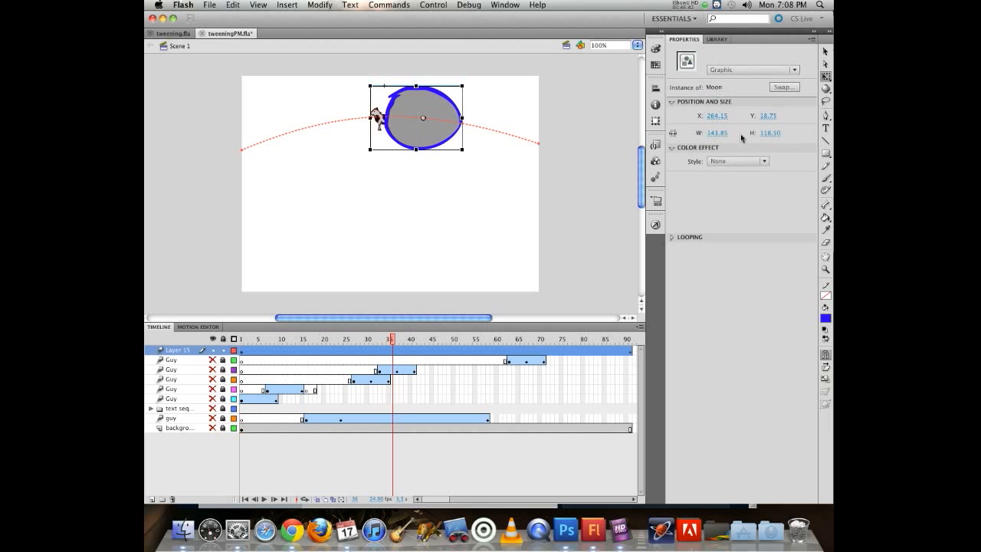
{"action": "left_click", "coordinate": [728, 70]}
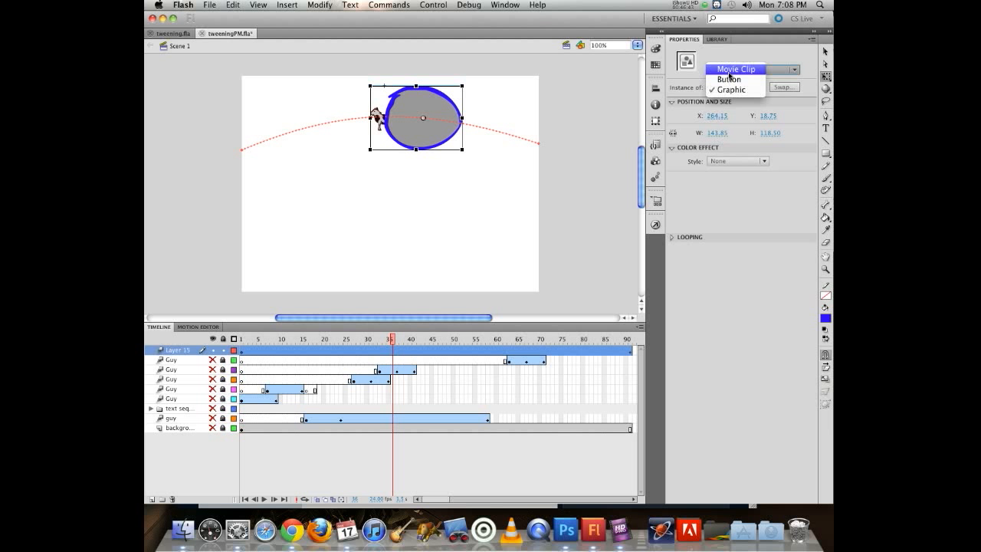
{"action": "left_click", "coordinate": [722, 70]}
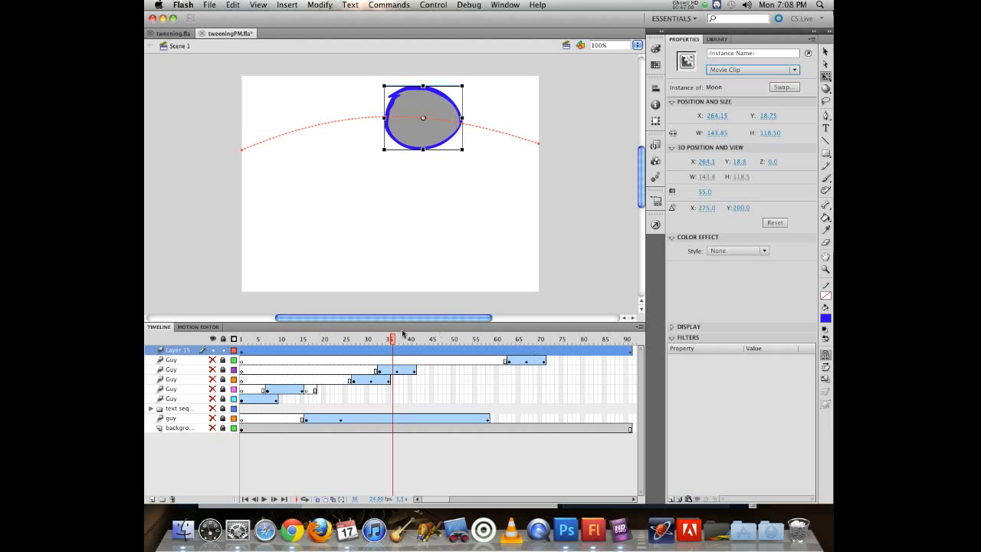
Step: Add a Glow filter to the moon at frame 36 with a light pink colour and a blur of 73.4 px
{"action": "left_click", "coordinate": [671, 500]}
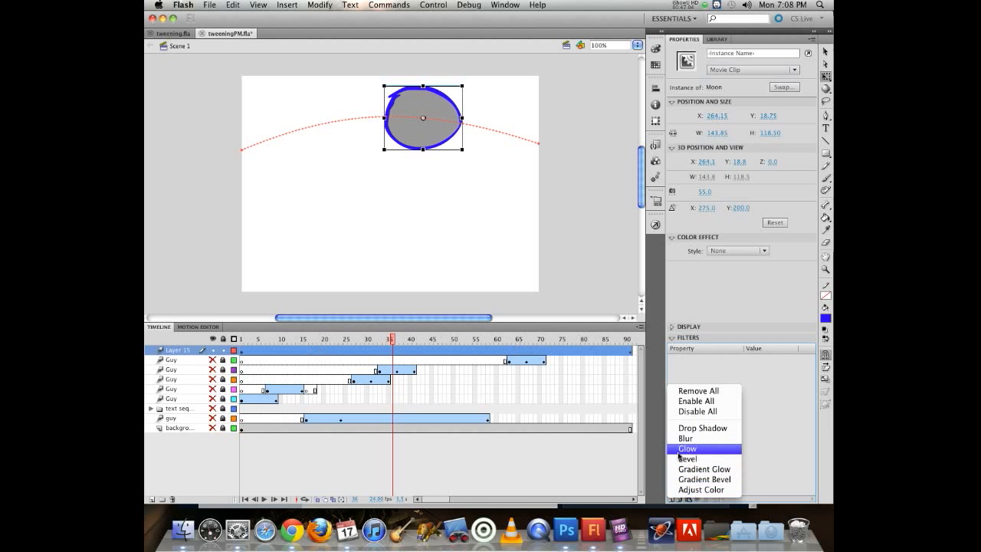
{"action": "left_click", "coordinate": [682, 451]}
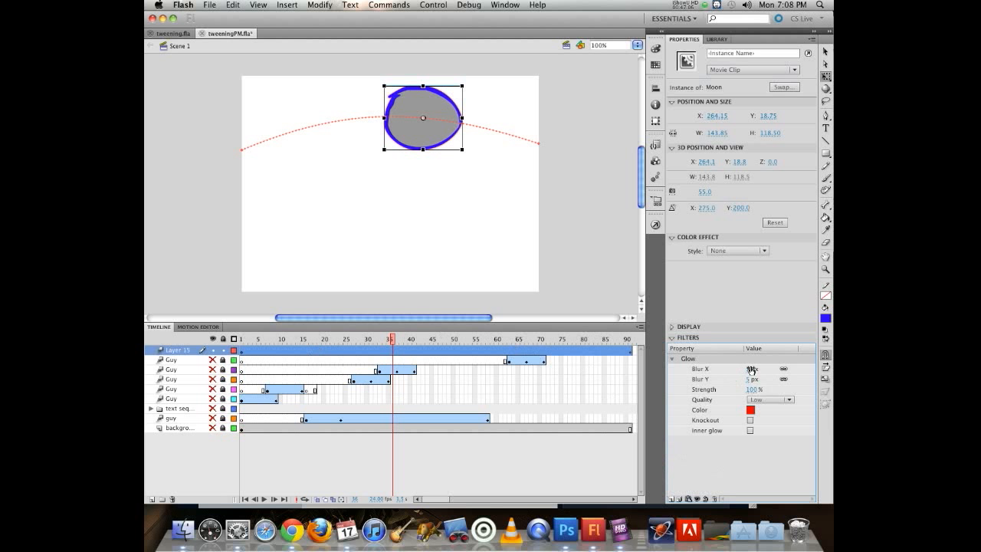
{"action": "left_click", "coordinate": [751, 410]}
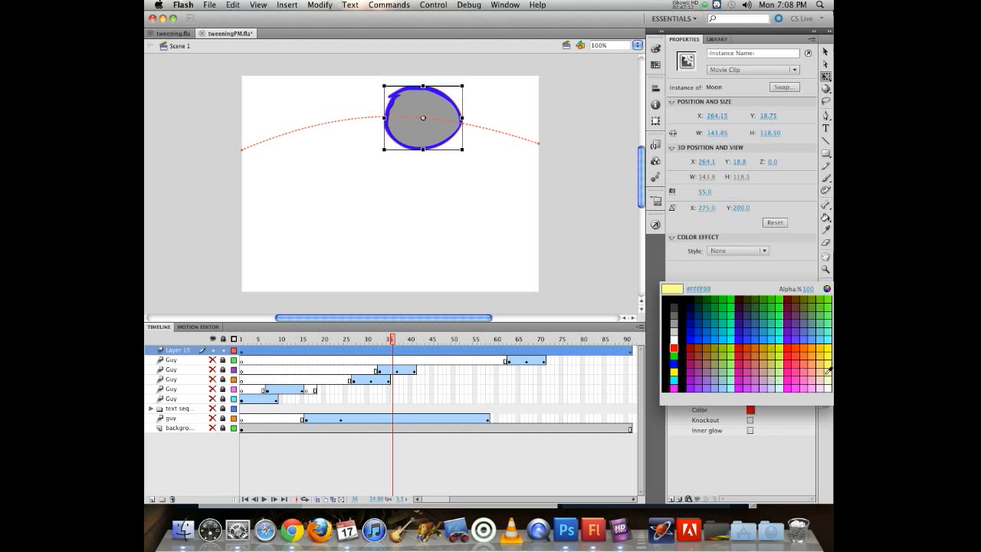
{"action": "left_click", "coordinate": [819, 373]}
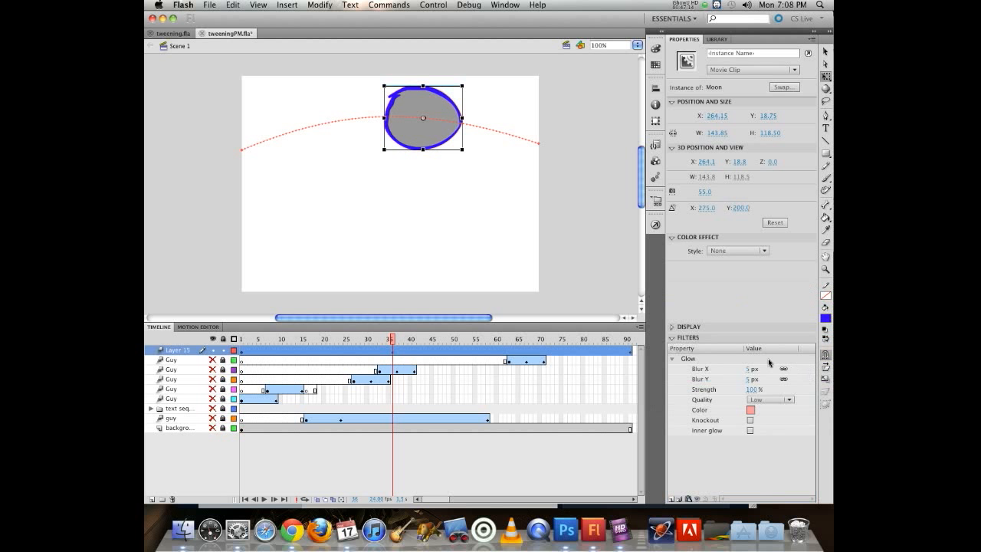
{"action": "left_click_drag", "start_coordinate": [748, 370], "coordinate": [782, 368]}
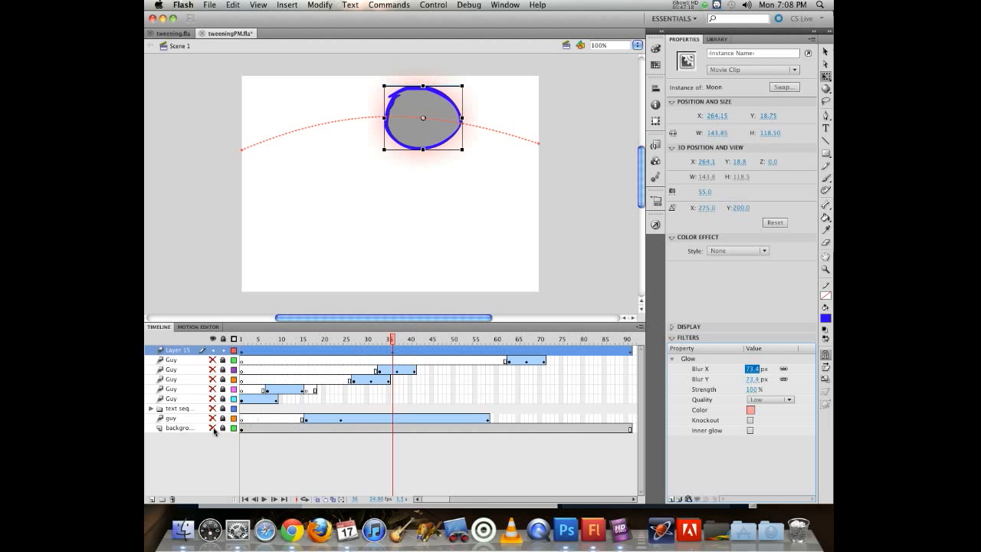
Step: Show the background layer and set the moon's glow blur to 0 px at the last frame of its tween
{"action": "left_click", "coordinate": [213, 428]}
{"action": "left_click_drag", "start_coordinate": [397, 334], "coordinate": [572, 298]}
{"action": "left_click", "coordinate": [272, 151]}
{"action": "left_click", "coordinate": [252, 160]}
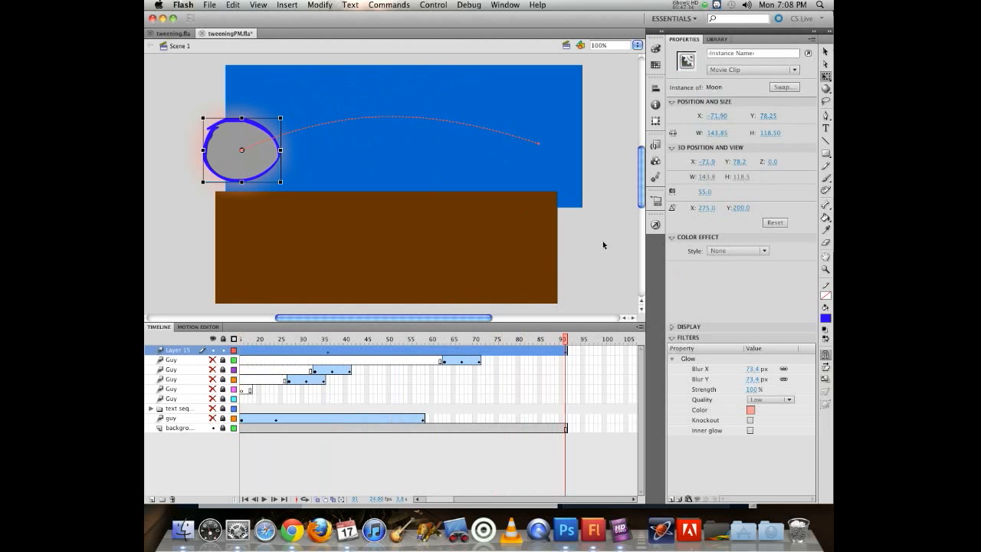
{"action": "left_click_drag", "start_coordinate": [755, 370], "coordinate": [650, 359]}
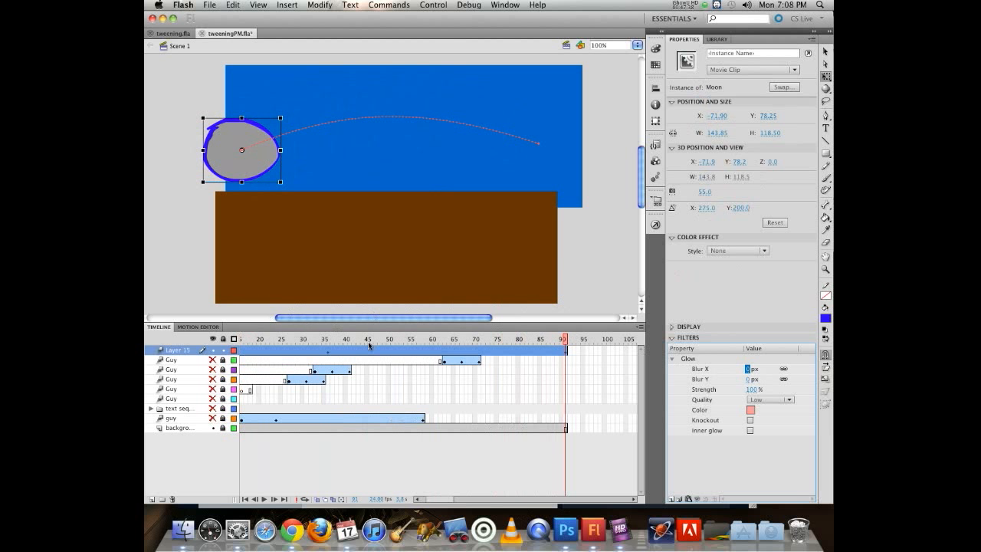
Step: Return to the glow keyframe at frame 36 and test the movie to check the moon's changing glow
{"action": "mouse_move", "coordinate": [315, 346]}
{"action": "left_mouse_down"}
{"action": "mouse_move", "coordinate": [535, 338]}
{"action": "mouse_move", "coordinate": [299, 331]}
{"action": "mouse_move", "coordinate": [324, 333]}
{"action": "left_mouse_up"}
{"action": "left_click", "coordinate": [325, 350]}
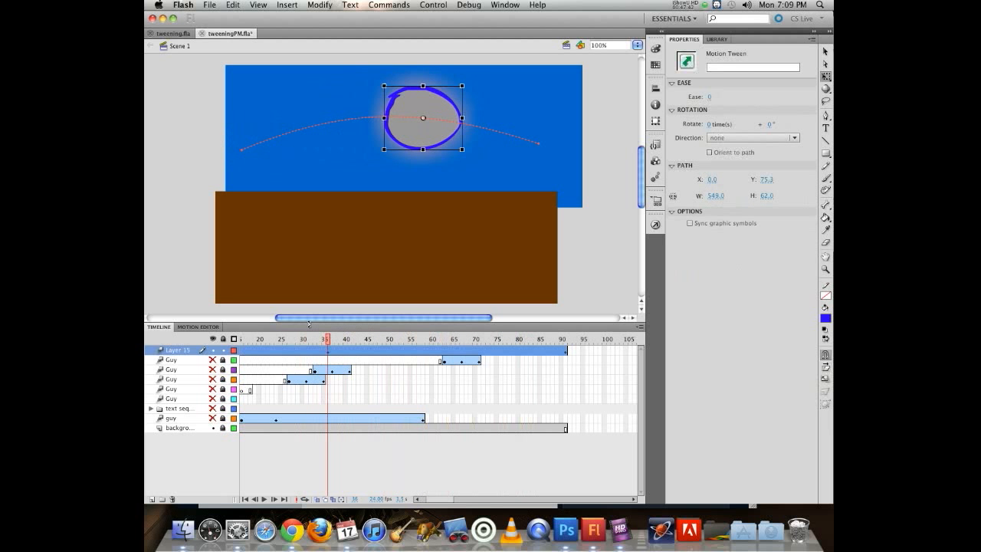
{"action": "key", "text": "super+Return"}
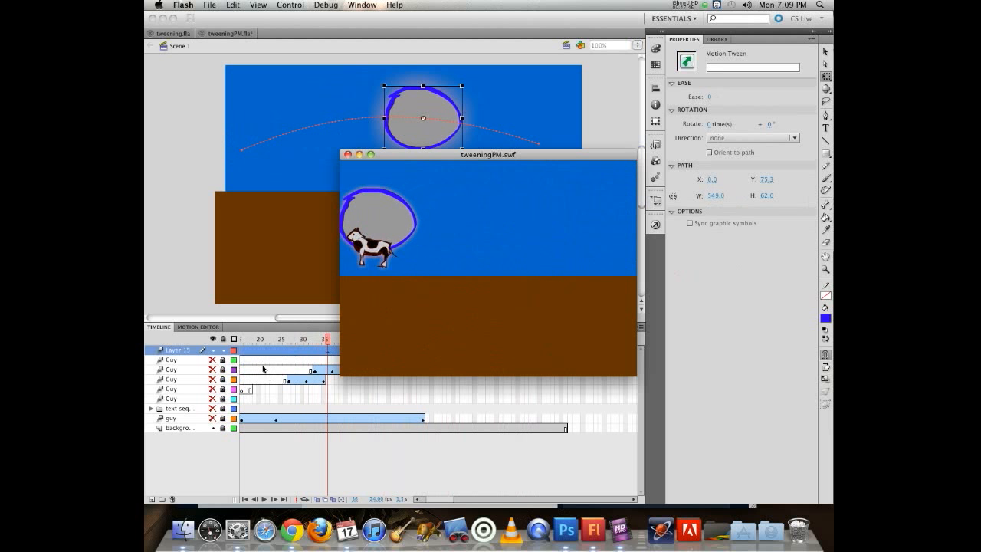
{"action": "left_click", "coordinate": [348, 155]}
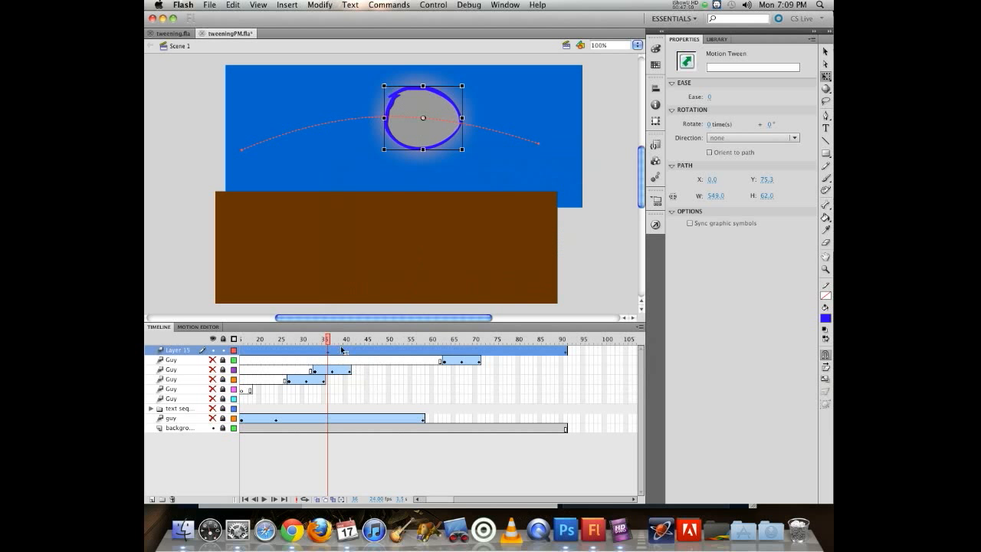
Step: Select the moon at frame 35 and change its instance type to Graphic, accepting the removal of the unsupported filter properties
{"action": "mouse_move", "coordinate": [327, 343]}
{"action": "left_mouse_down"}
{"action": "mouse_move", "coordinate": [394, 343]}
{"action": "mouse_move", "coordinate": [323, 343]}
{"action": "left_mouse_up"}
{"action": "left_click", "coordinate": [420, 142]}
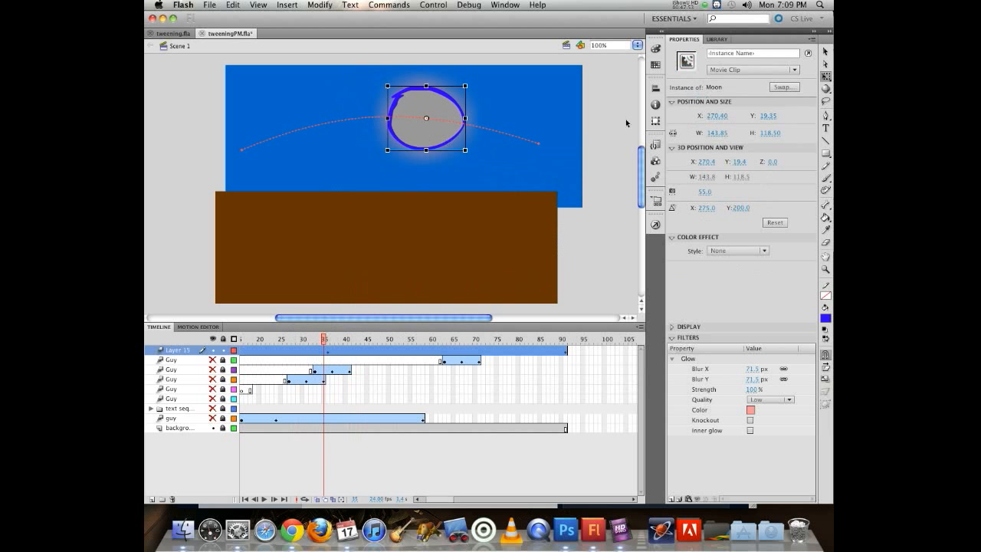
{"action": "left_click", "coordinate": [740, 69]}
{"action": "left_click", "coordinate": [721, 90]}
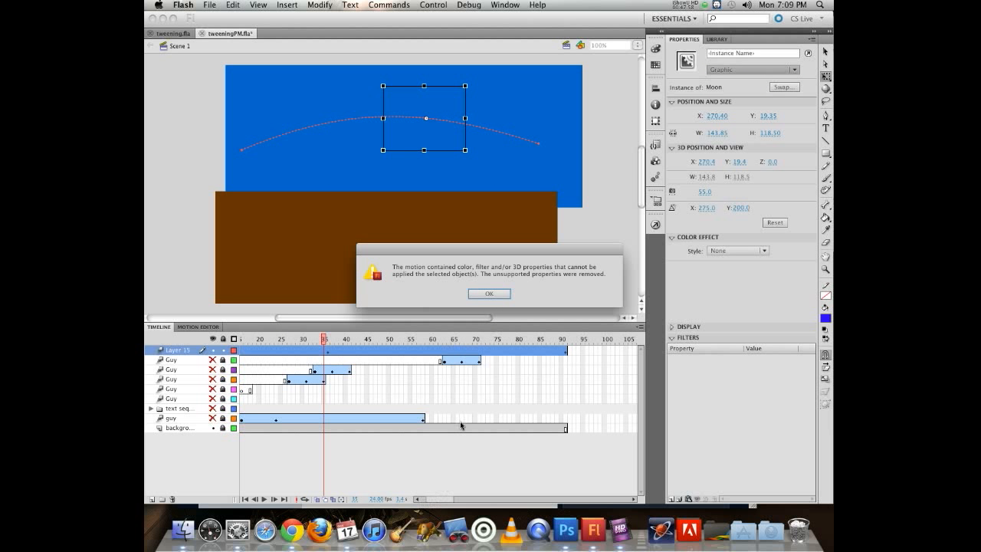
{"action": "left_click", "coordinate": [488, 294]}
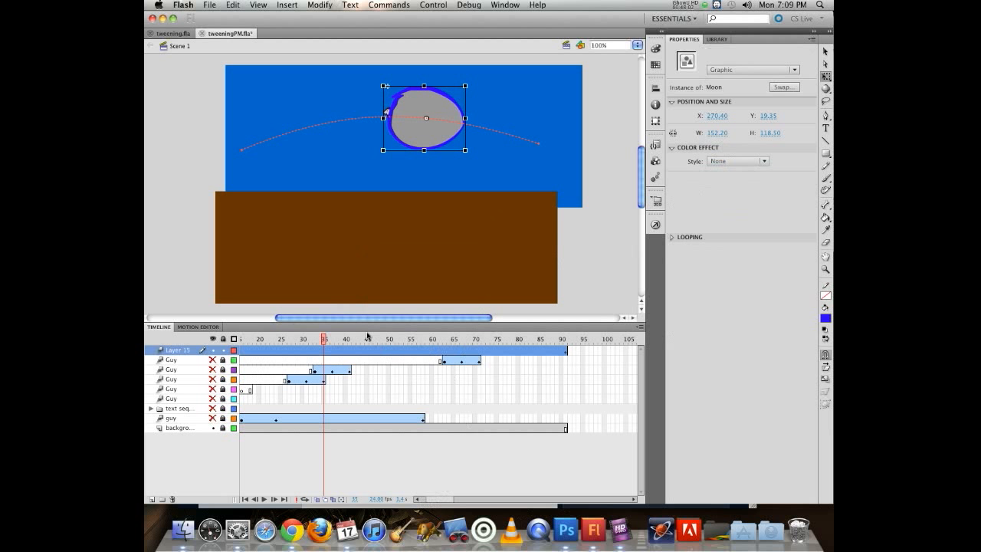
Step: Preview the nested cow animation up to frame 45, and set the Moon instance back to Movie Clip there
{"action": "left_click_drag", "start_coordinate": [315, 349], "coordinate": [367, 338]}
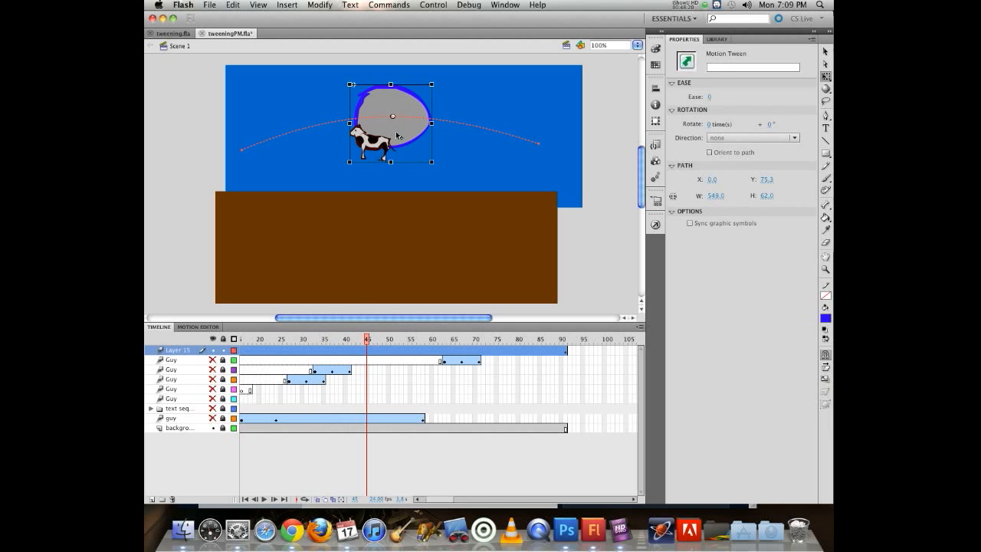
{"action": "left_click", "coordinate": [397, 135]}
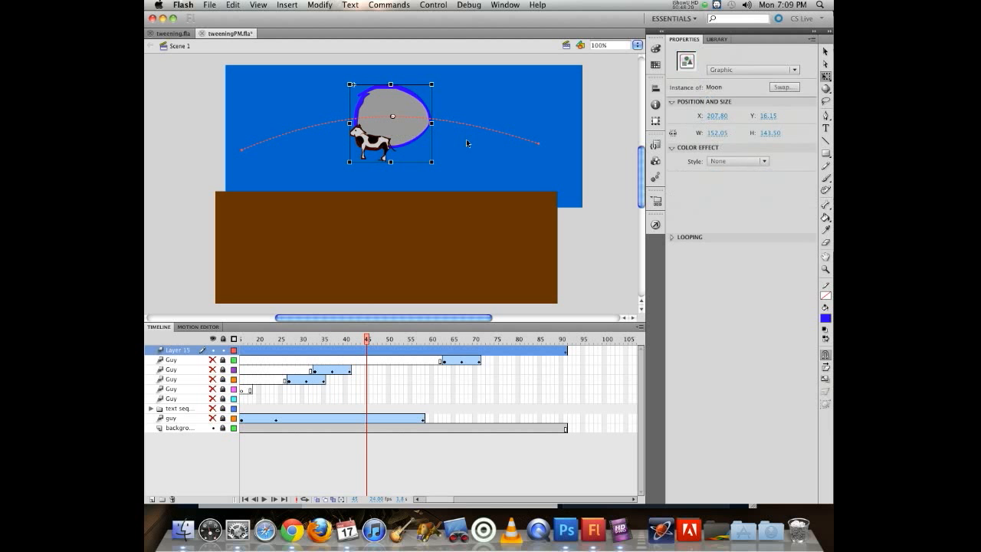
{"action": "left_click", "coordinate": [728, 71]}
{"action": "left_click", "coordinate": [713, 69]}
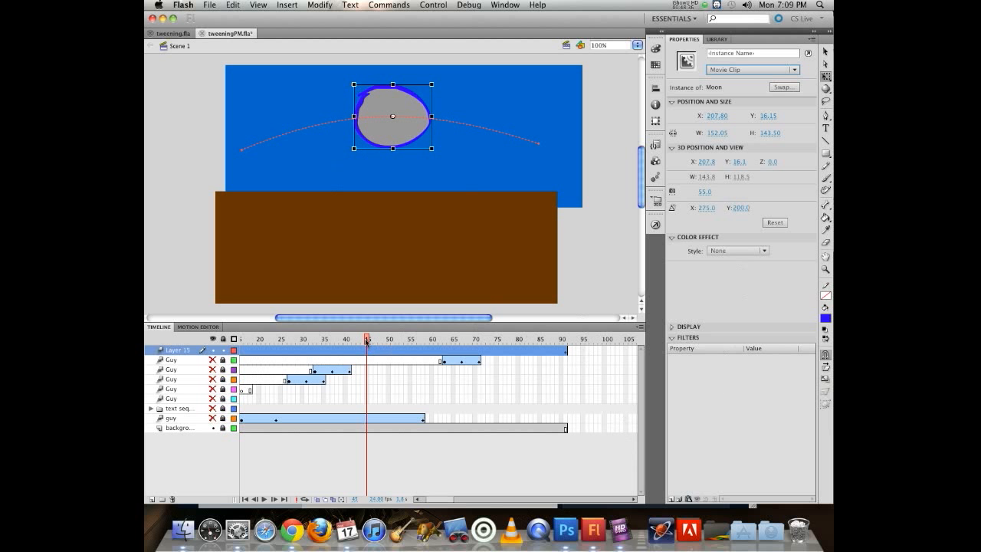
Step: Select the moon at frame 1 and add a Blur filter with a blur of 40 px
{"action": "left_click_drag", "start_coordinate": [368, 342], "coordinate": [230, 339]}
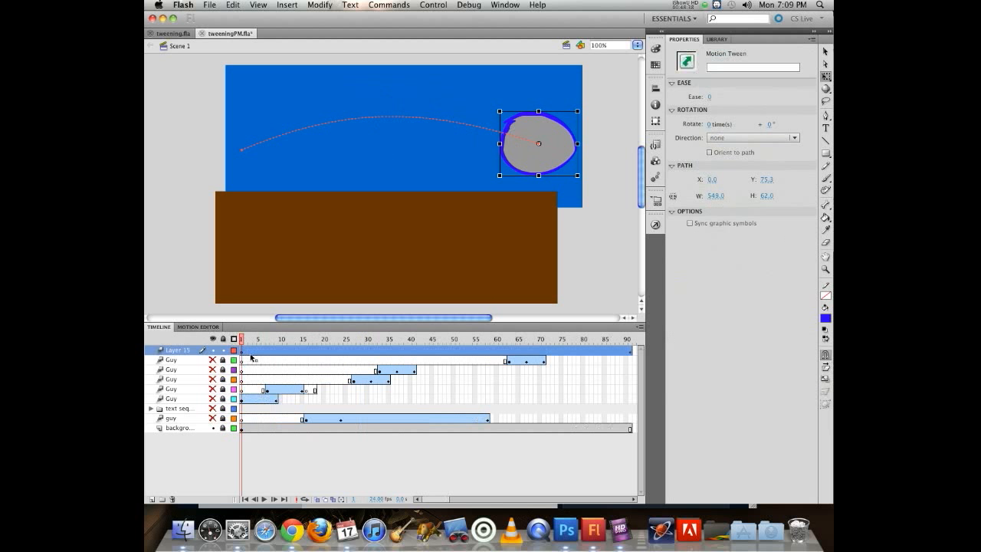
{"action": "left_click", "coordinate": [545, 157]}
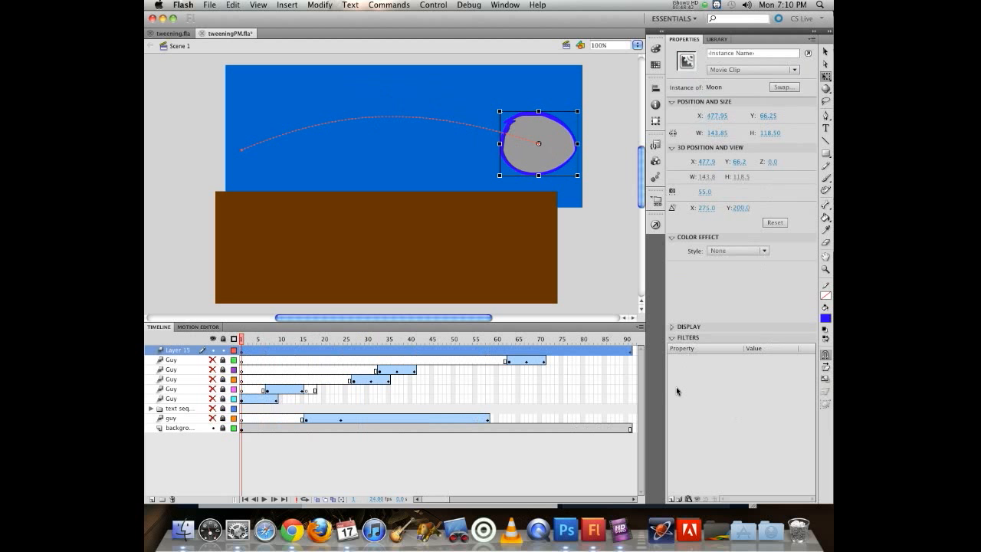
{"action": "left_click", "coordinate": [670, 500]}
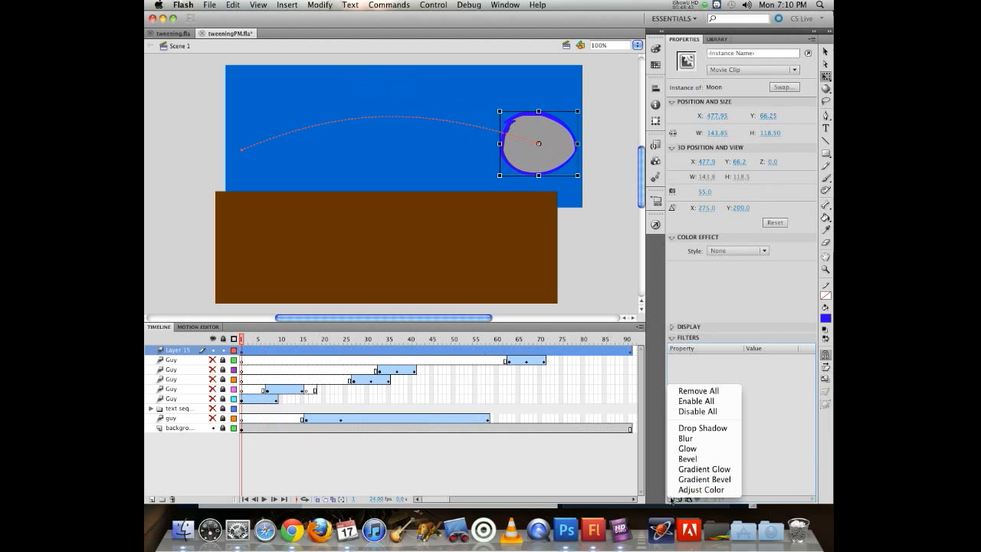
{"action": "left_click", "coordinate": [686, 438]}
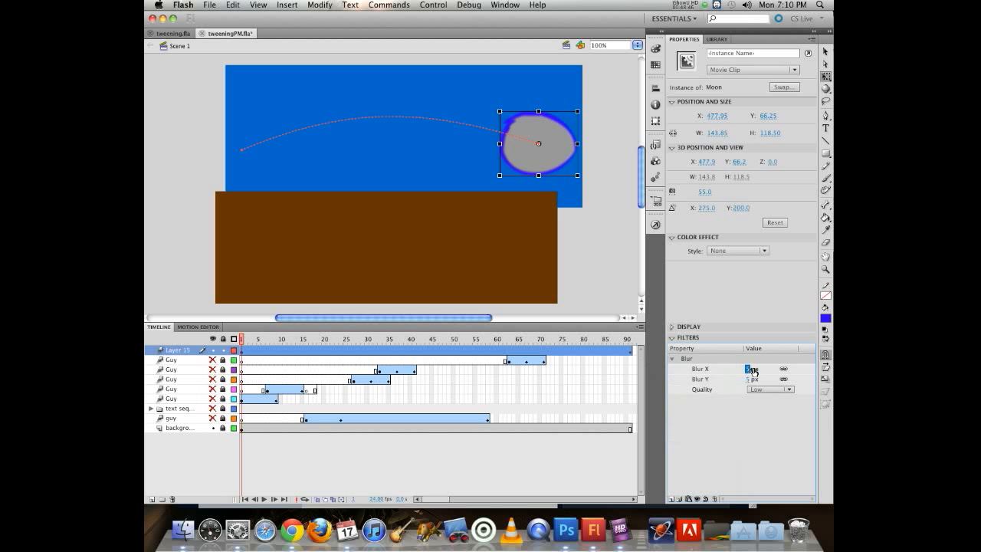
{"action": "left_click_drag", "start_coordinate": [751, 369], "coordinate": [771, 369]}
{"action": "type", "text": "40"}
{"action": "key", "text": "Return"}
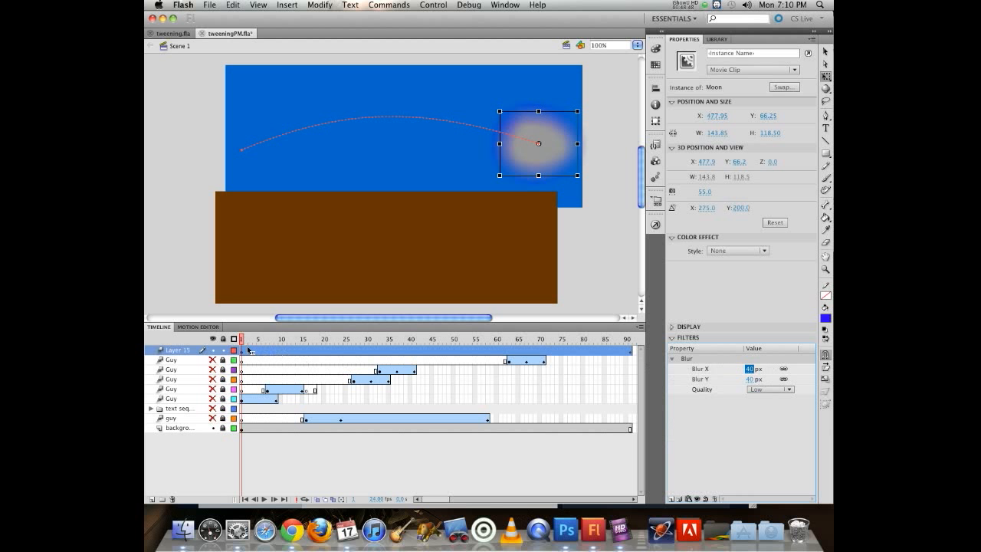
Step: Test the movie from the start to check the blurred moon and cow
{"action": "left_click_drag", "start_coordinate": [241, 340], "coordinate": [190, 339]}
{"action": "key", "text": "super+Return"}
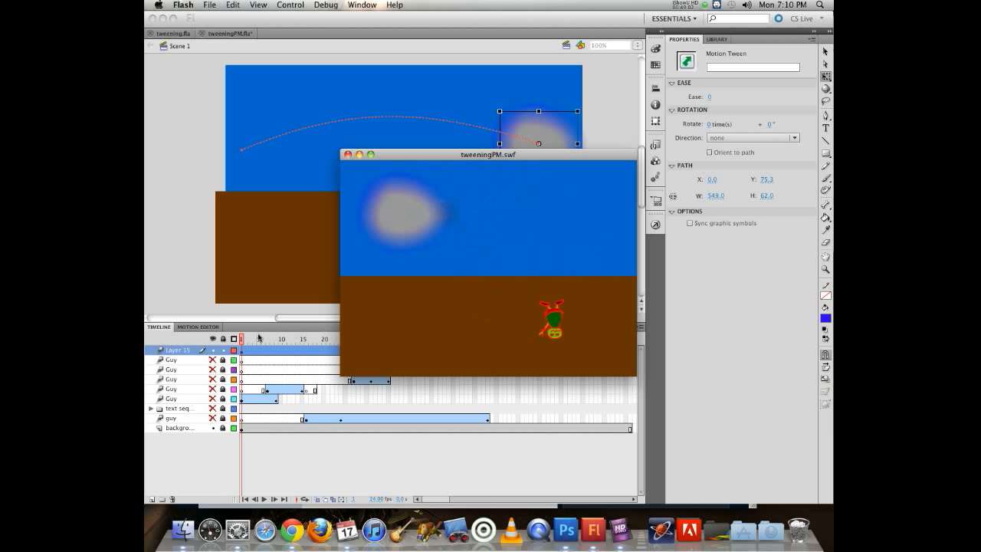
{"action": "left_click", "coordinate": [347, 154]}
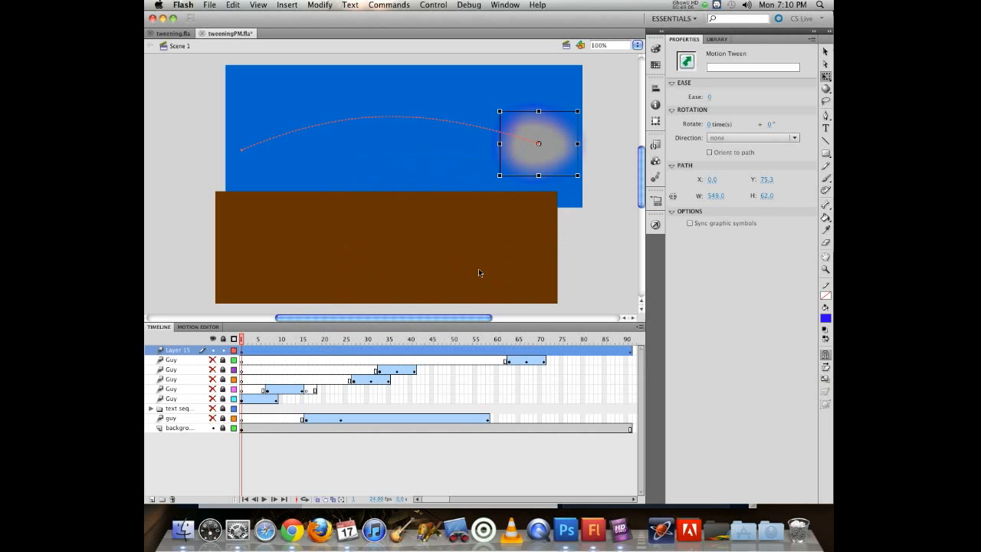
Step: Set the moon's blur to 0 px at frame 1 and delete the Blur filter
{"action": "left_click", "coordinate": [537, 163]}
{"action": "left_click_drag", "start_coordinate": [749, 369], "coordinate": [666, 362]}
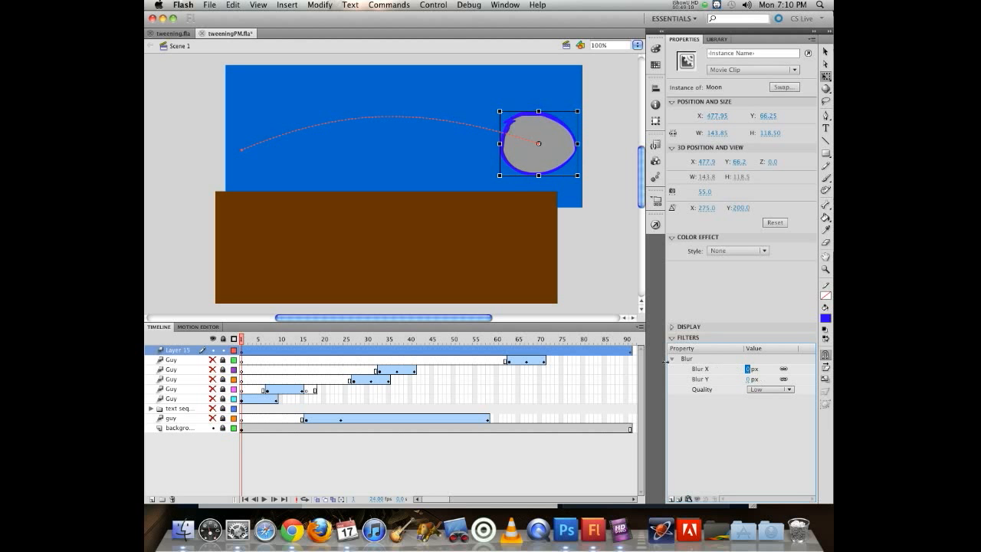
{"action": "left_click", "coordinate": [686, 360]}
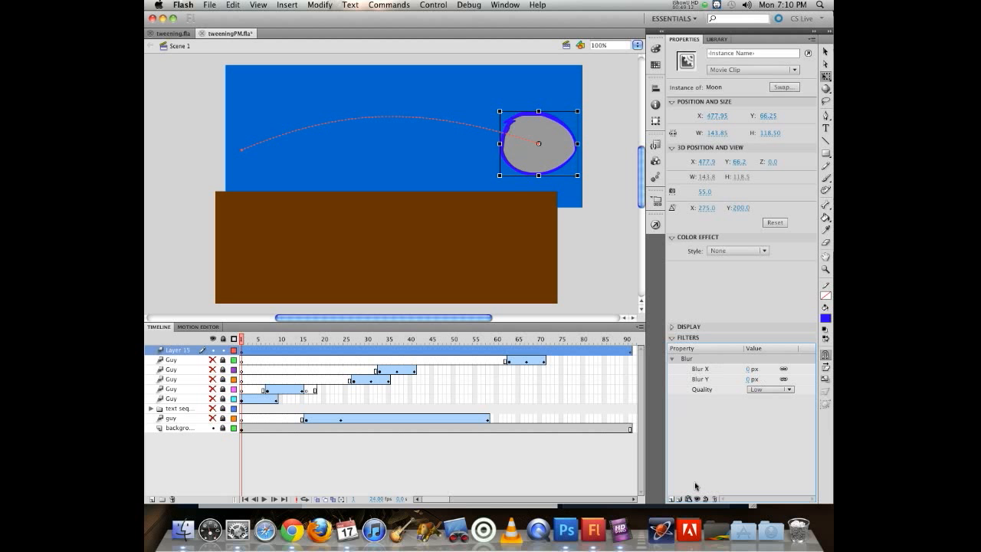
{"action": "left_click", "coordinate": [714, 500]}
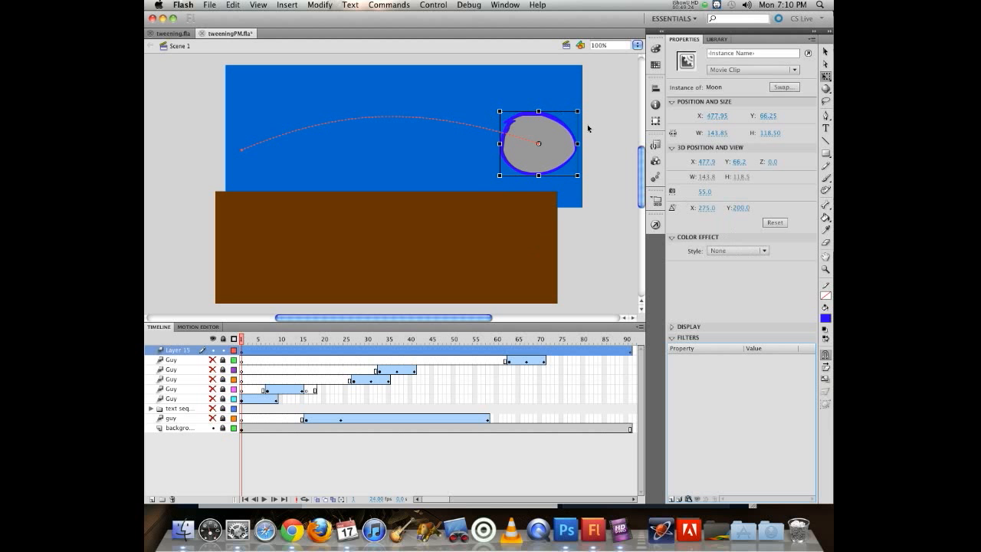
Step: Set the Moon instance's type to Graphic and preview its nested cow animation in the main timeline
{"action": "left_click", "coordinate": [752, 70]}
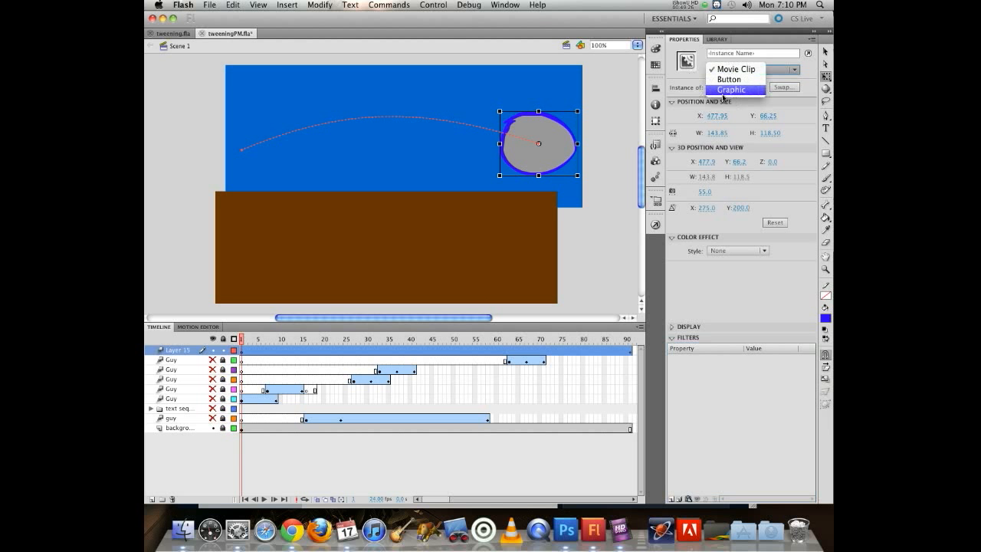
{"action": "left_click", "coordinate": [725, 94]}
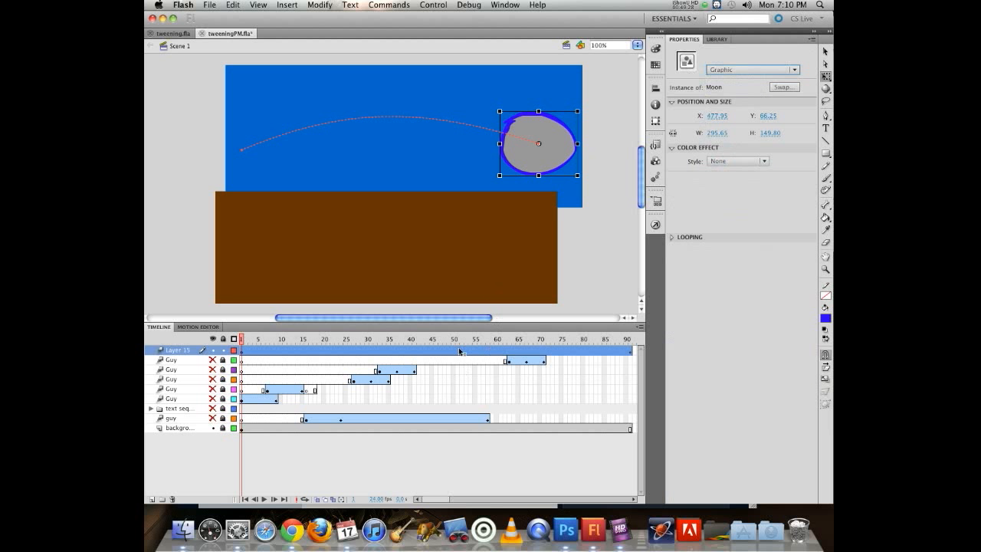
{"action": "left_click_drag", "start_coordinate": [460, 341], "coordinate": [332, 326]}
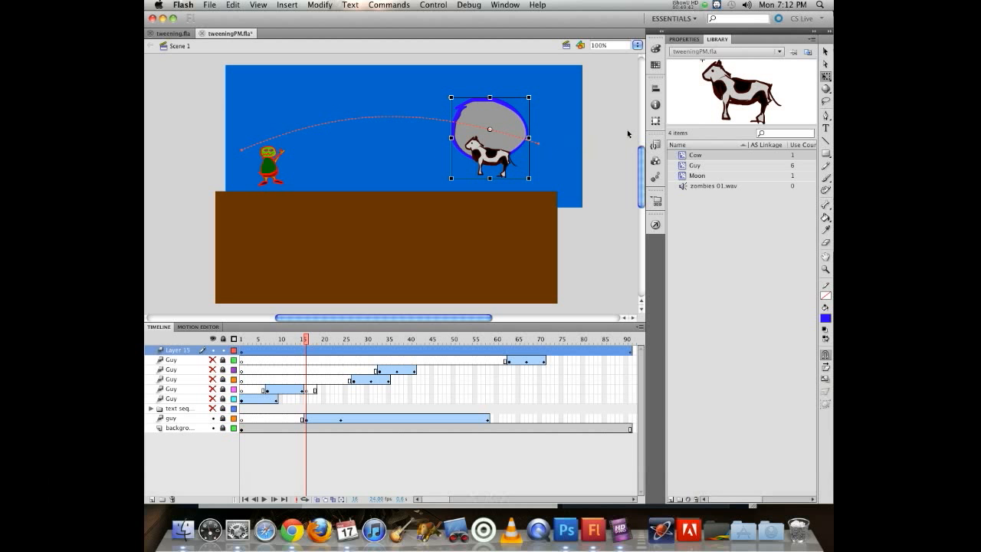
Step: Duplicate the Guy symbol in the library as a Movie Clip named GuyWalking
{"action": "left_click", "coordinate": [685, 166]}
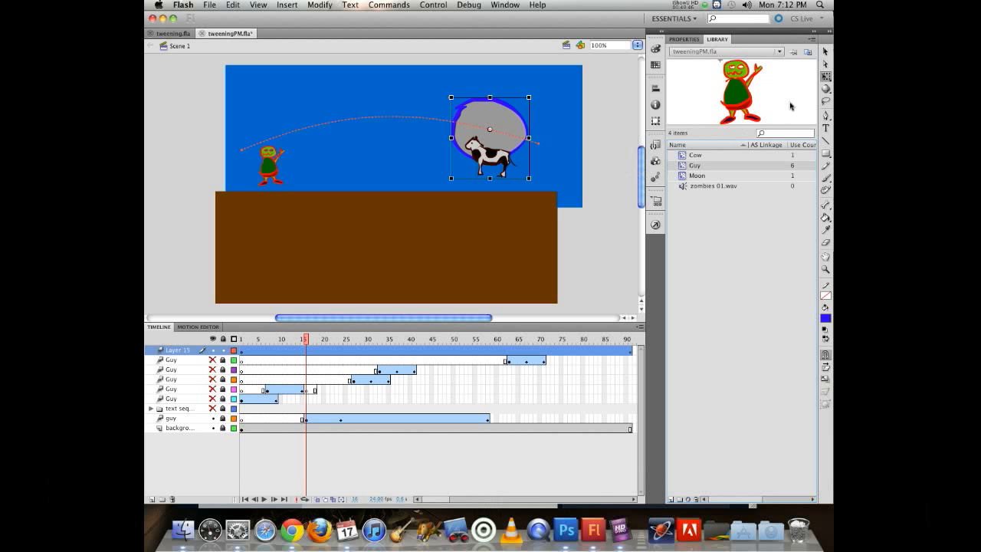
{"action": "right_click", "coordinate": [682, 170]}
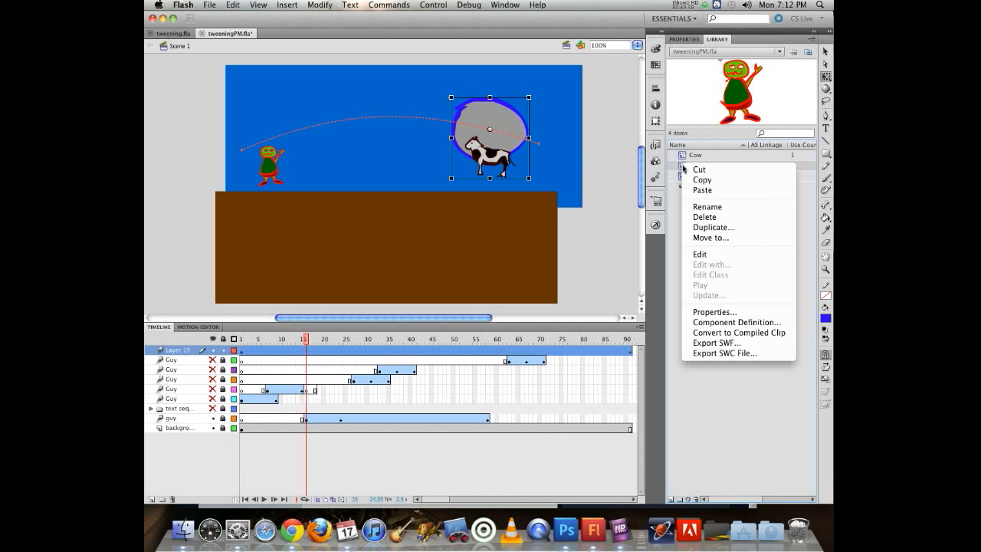
{"action": "left_click", "coordinate": [698, 227]}
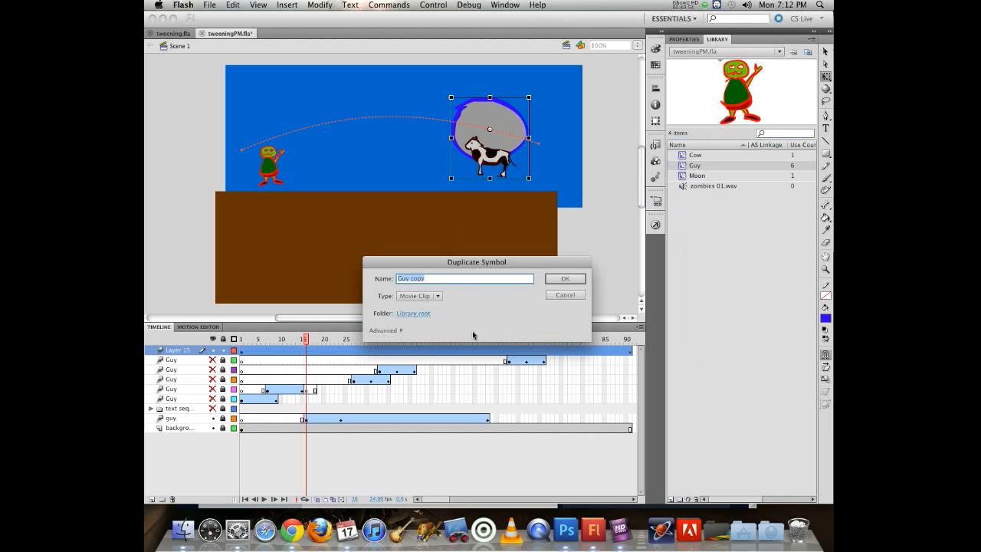
{"action": "type", "text": "Gu"}
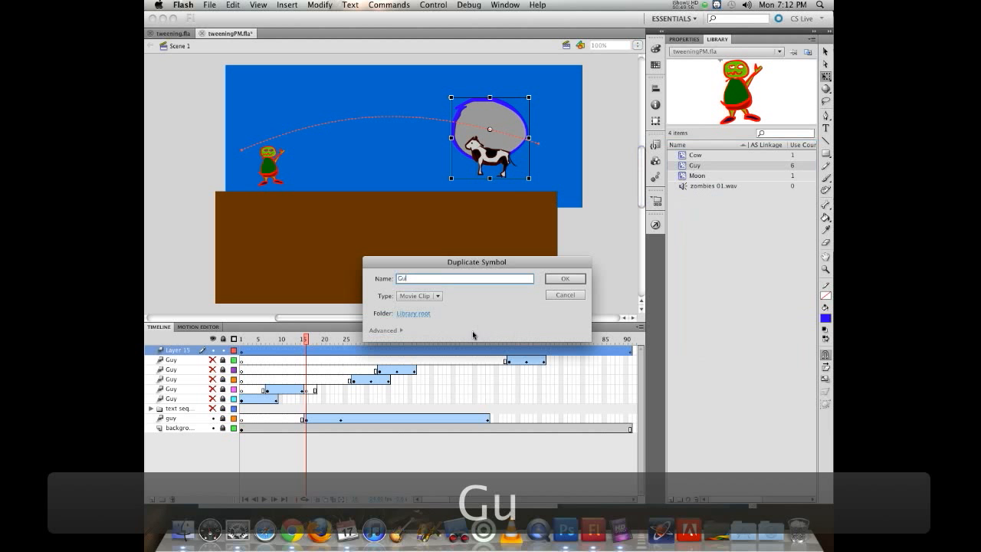
{"action": "type", "text": "yWalking"}
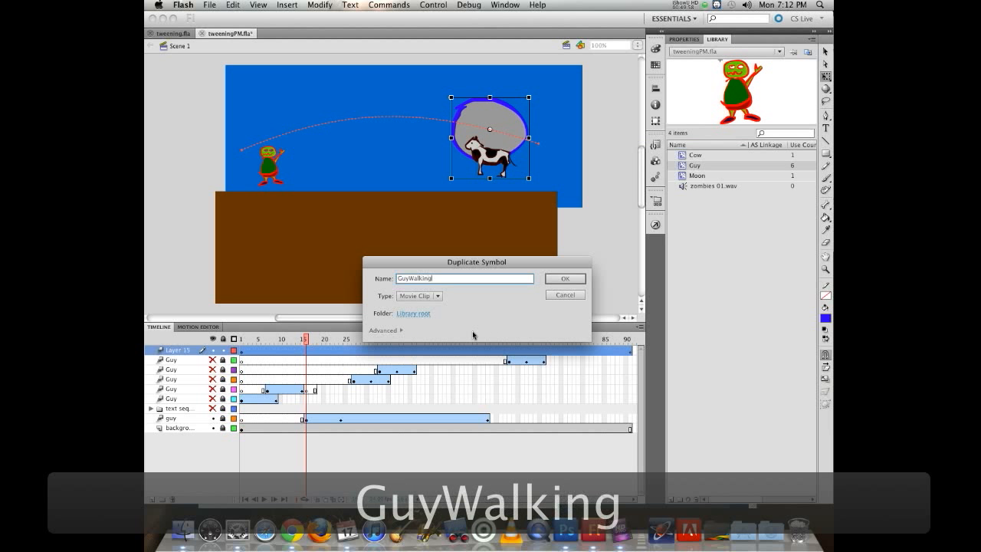
{"action": "key", "text": "Return"}
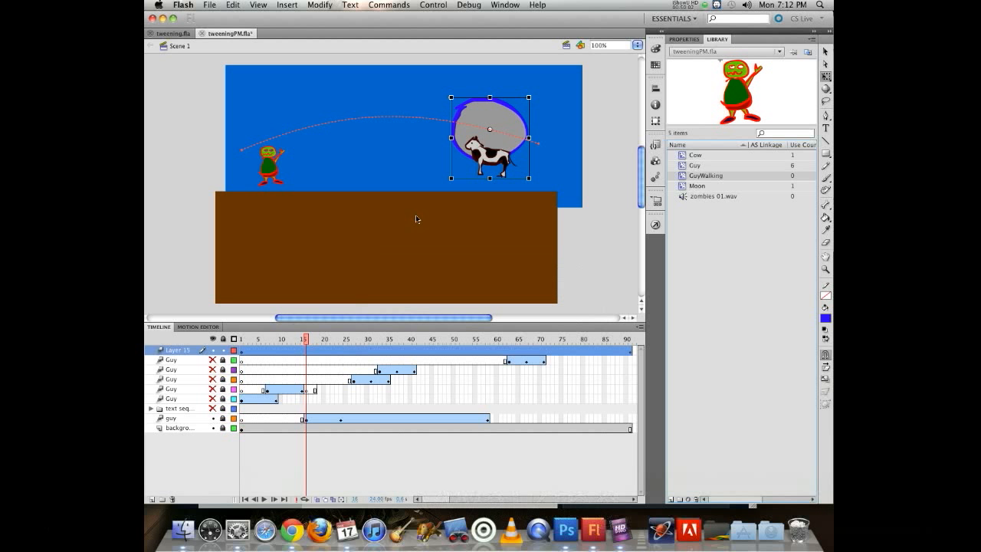
Step: In the GuyWalking symbol, lasso the leg whose foot points left and convert it to a Movie Clip named LegRight
{"action": "double_click", "coordinate": [683, 177]}
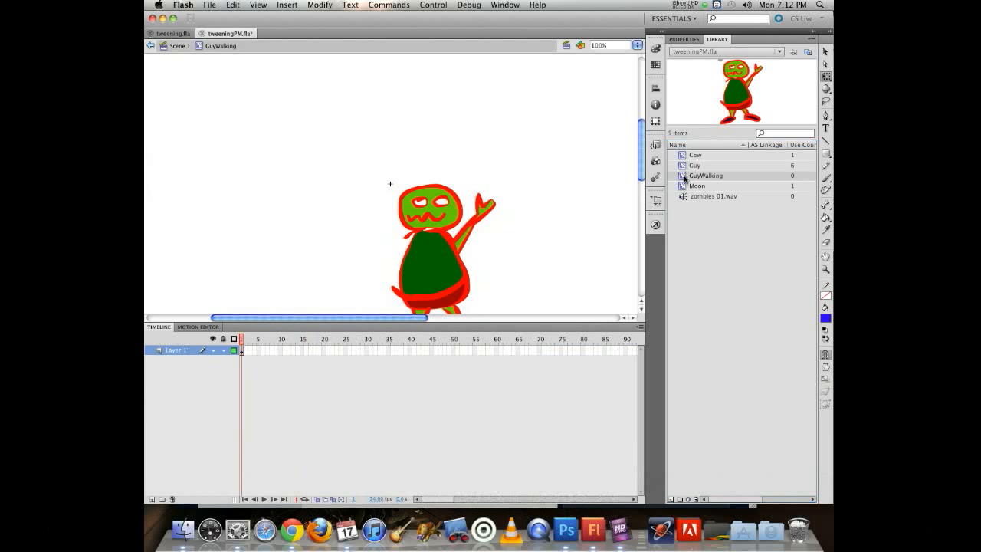
{"action": "left_click_drag", "start_coordinate": [641, 174], "coordinate": [641, 187]}
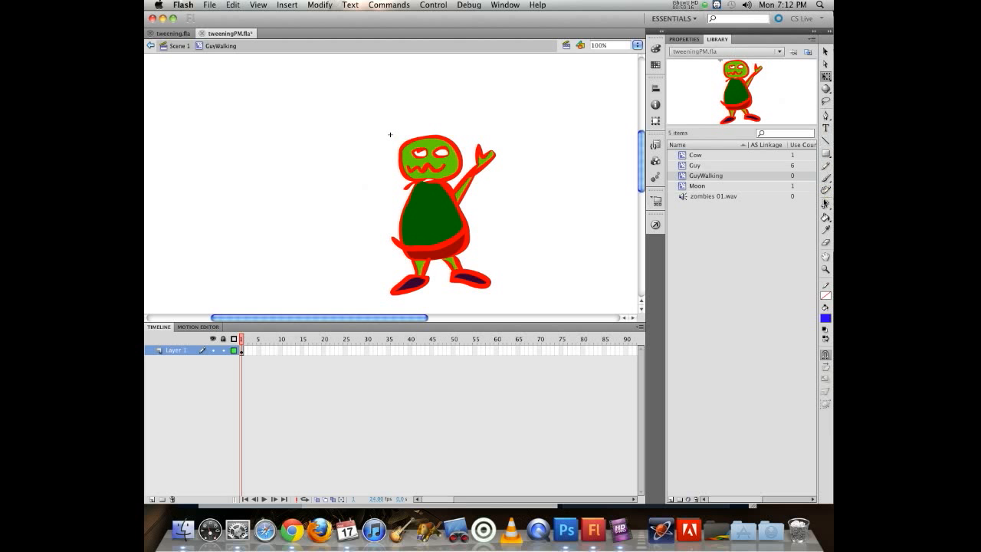
{"action": "left_click", "coordinate": [826, 101]}
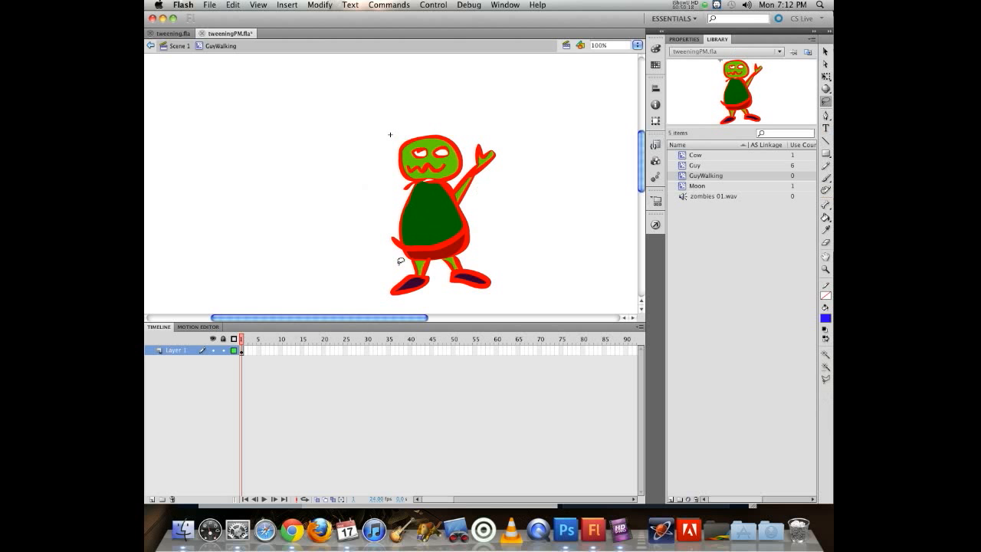
{"action": "mouse_move", "coordinate": [409, 256]}
{"action": "left_mouse_down"}
{"action": "mouse_move", "coordinate": [435, 285]}
{"action": "mouse_move", "coordinate": [413, 299]}
{"action": "mouse_move", "coordinate": [386, 306]}
{"action": "mouse_move", "coordinate": [377, 285]}
{"action": "mouse_move", "coordinate": [404, 260]}
{"action": "left_mouse_up"}
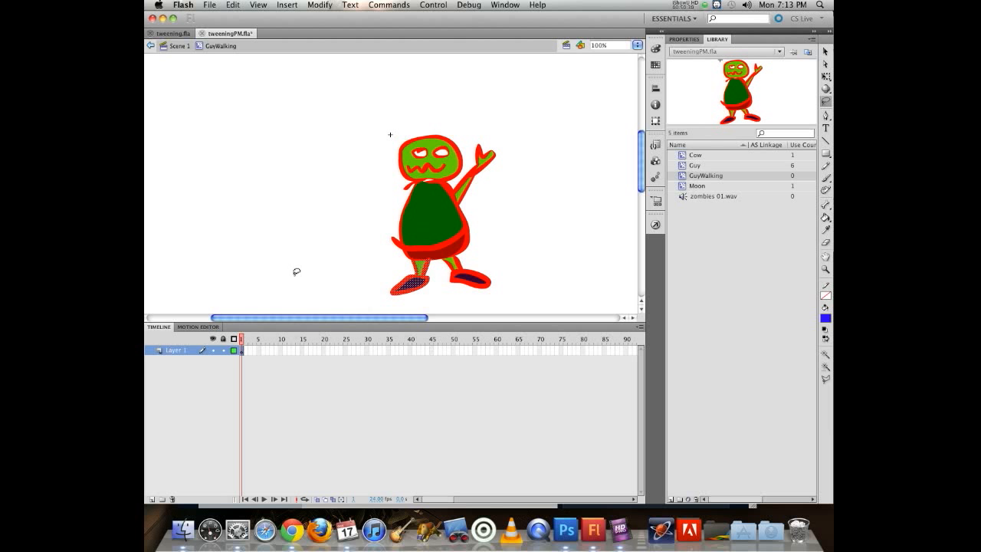
{"action": "key", "text": "F8"}
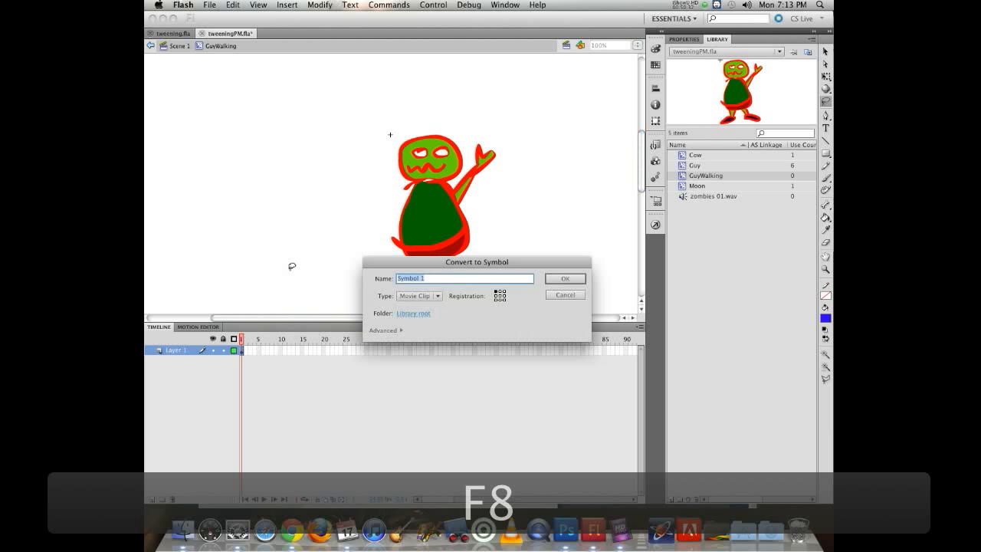
{"action": "type", "text": "Lke"}
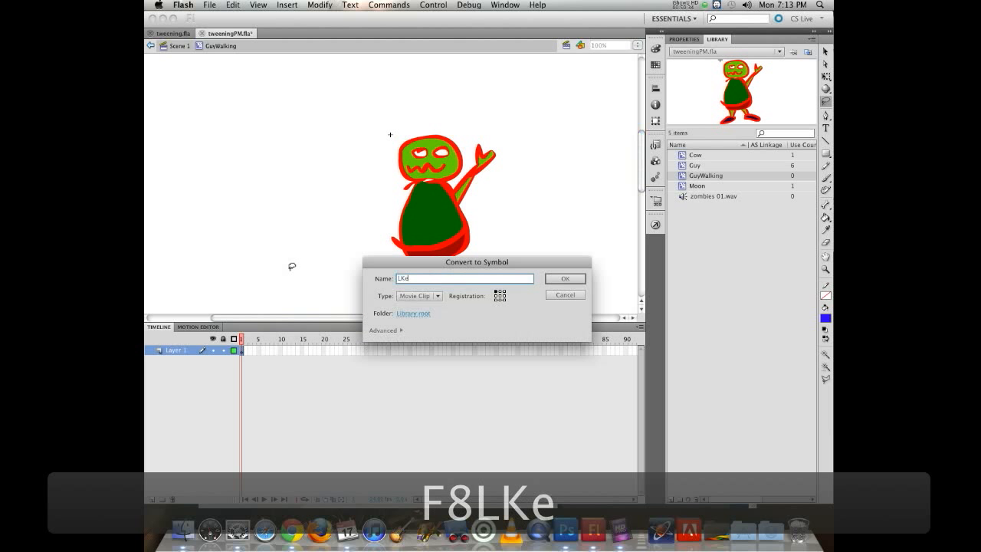
{"action": "key", "text": "BackSpace"}
{"action": "key", "text": "BackSpace"}
{"action": "type", "text": "egRight"}
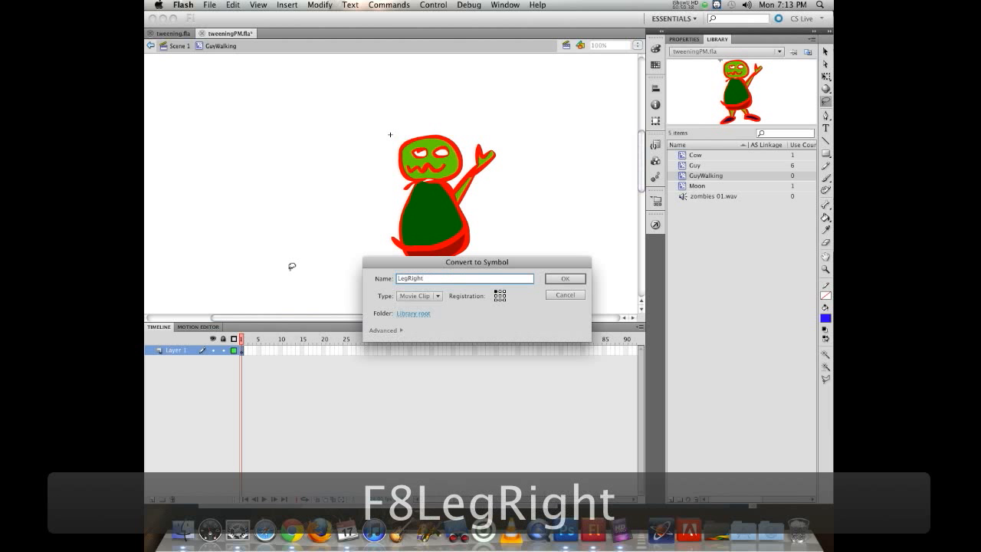
{"action": "key", "text": "Return"}
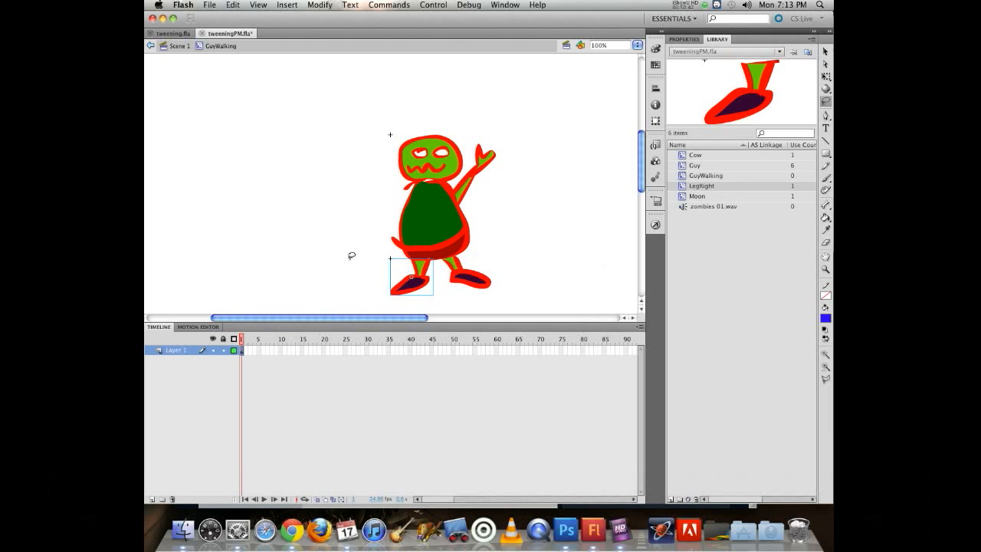
Step: Lasso the figure's other leg and convert it to a Movie Clip symbol named LegLeft
{"action": "mouse_move", "coordinate": [443, 299]}
{"action": "left_mouse_down"}
{"action": "mouse_move", "coordinate": [443, 261]}
{"action": "mouse_move", "coordinate": [459, 255]}
{"action": "mouse_move", "coordinate": [504, 274]}
{"action": "mouse_move", "coordinate": [480, 299]}
{"action": "mouse_move", "coordinate": [452, 290]}
{"action": "left_mouse_up"}
{"action": "key", "text": "F8"}
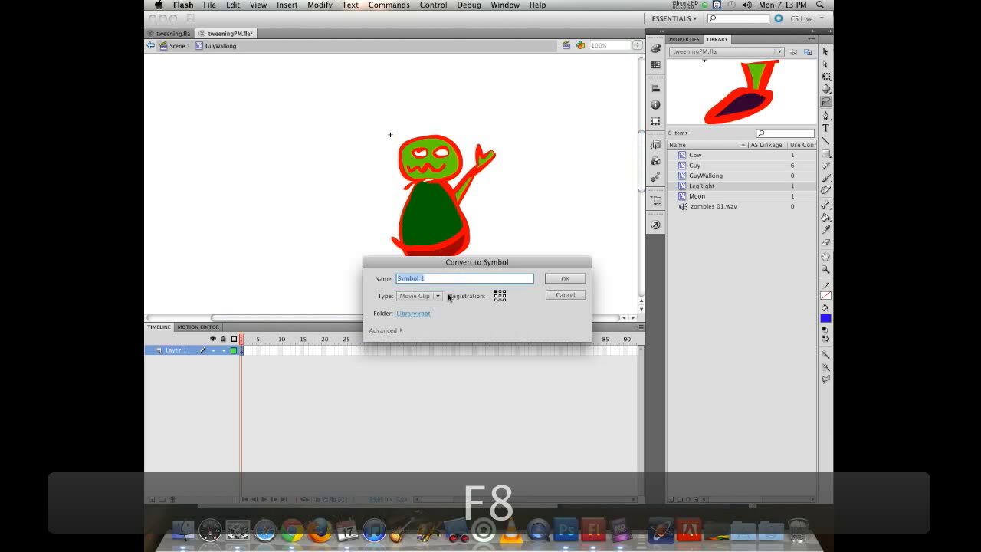
{"action": "type", "text": "Leg"}
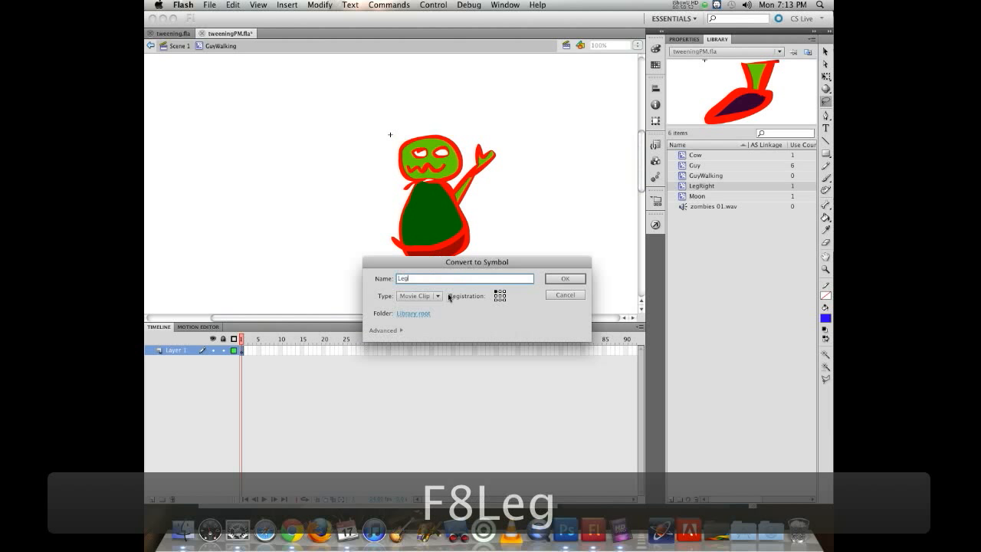
{"action": "type", "text": "Left"}
{"action": "key", "text": "Return"}
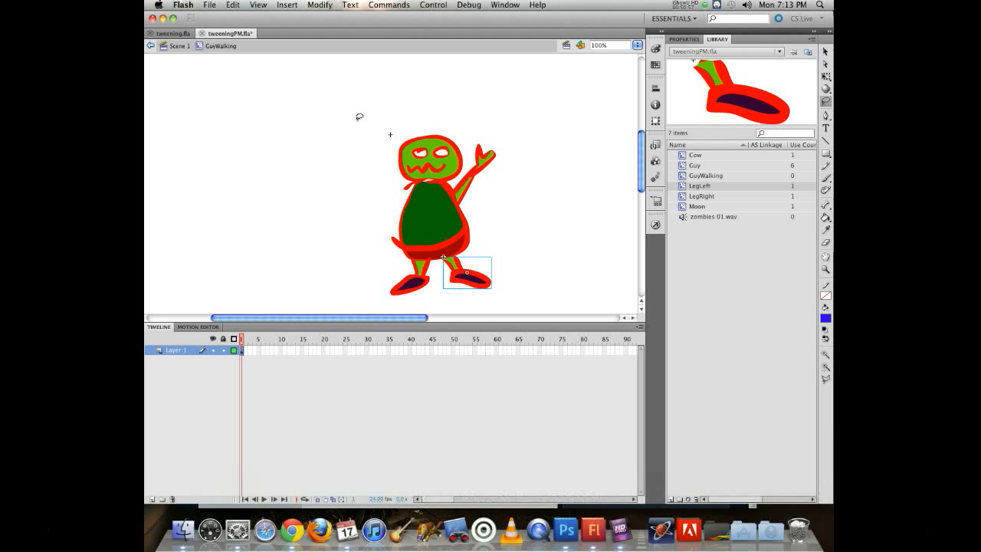
Step: Select the remaining artwork without the two legs and convert it to a Movie Clip symbol named body
{"action": "left_click", "coordinate": [826, 51]}
{"action": "mouse_move", "coordinate": [350, 93]}
{"action": "left_mouse_down"}
{"action": "mouse_move", "coordinate": [424, 282]}
{"action": "mouse_move", "coordinate": [528, 314]}
{"action": "left_mouse_up"}
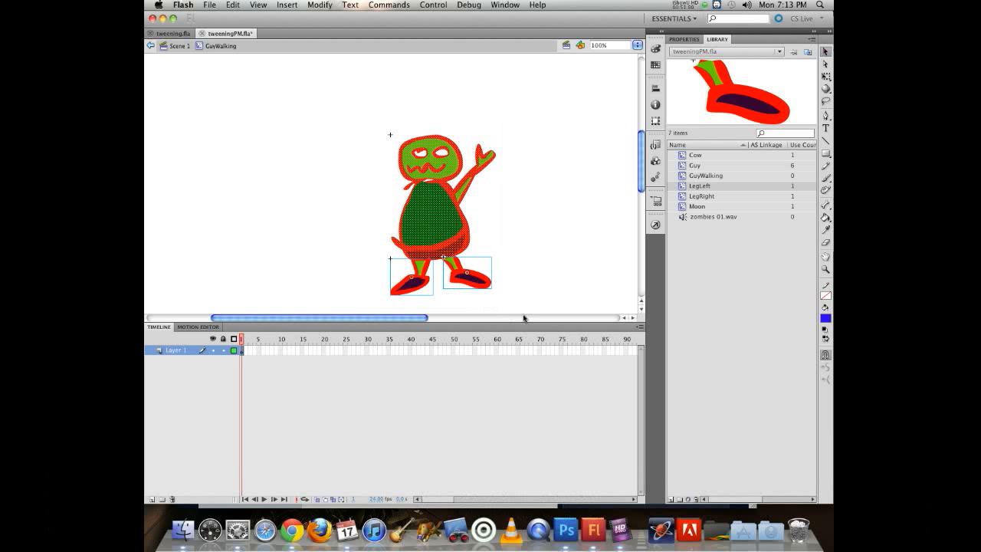
{"action": "left_click", "coordinate": [413, 285], "text": "shift"}
{"action": "left_click", "coordinate": [468, 278], "text": "shift"}
{"action": "key", "text": "F8"}
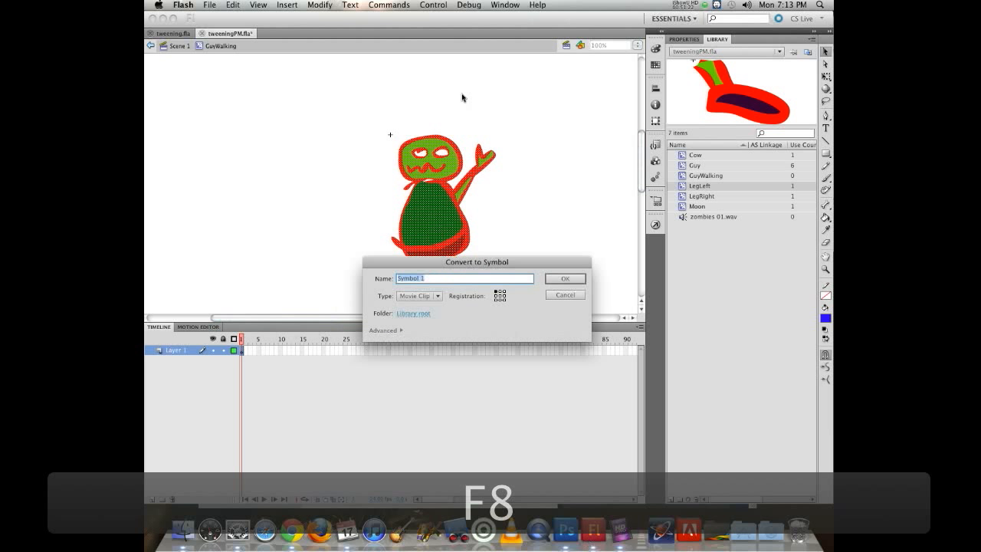
{"action": "type", "text": "body"}
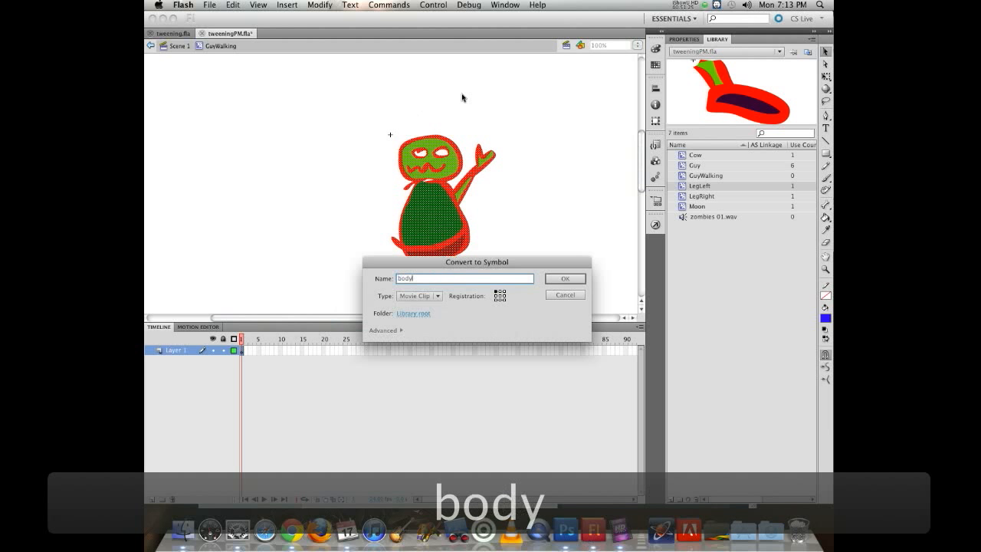
{"action": "key", "text": "Return"}
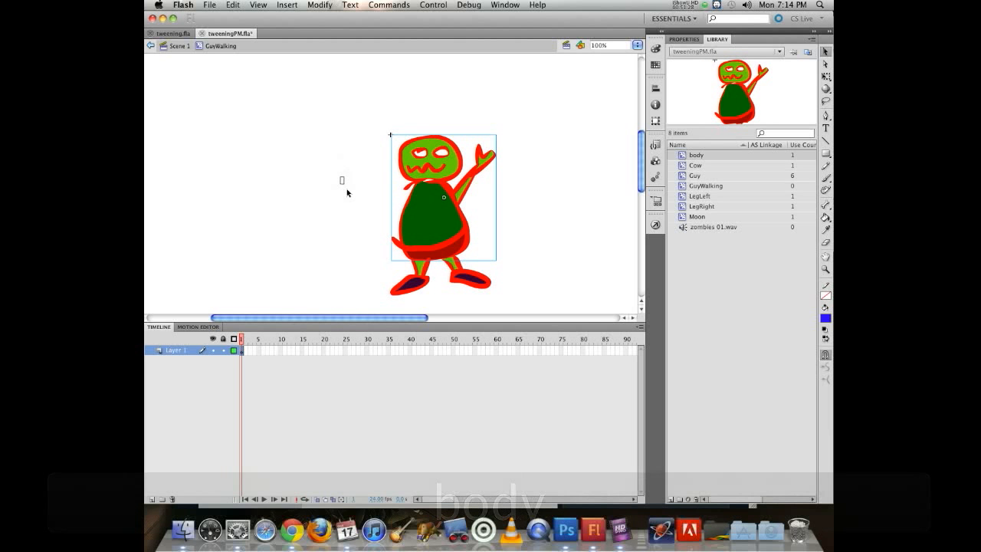
Step: Distribute the body, LegLeft and LegRight instances to separate layers, then deselect them
{"action": "left_click_drag", "start_coordinate": [343, 187], "coordinate": [475, 283]}
{"action": "right_click", "coordinate": [441, 213]}
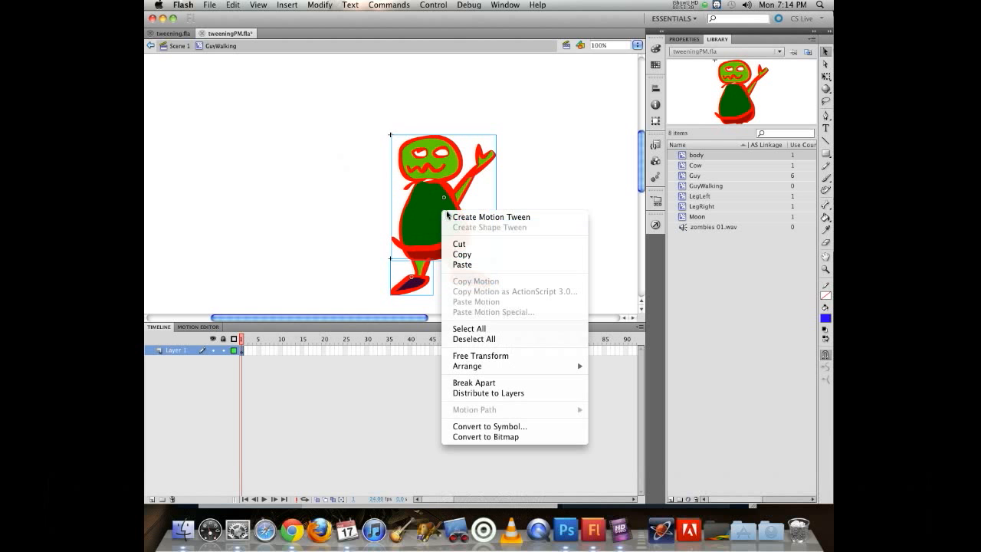
{"action": "left_click", "coordinate": [476, 394]}
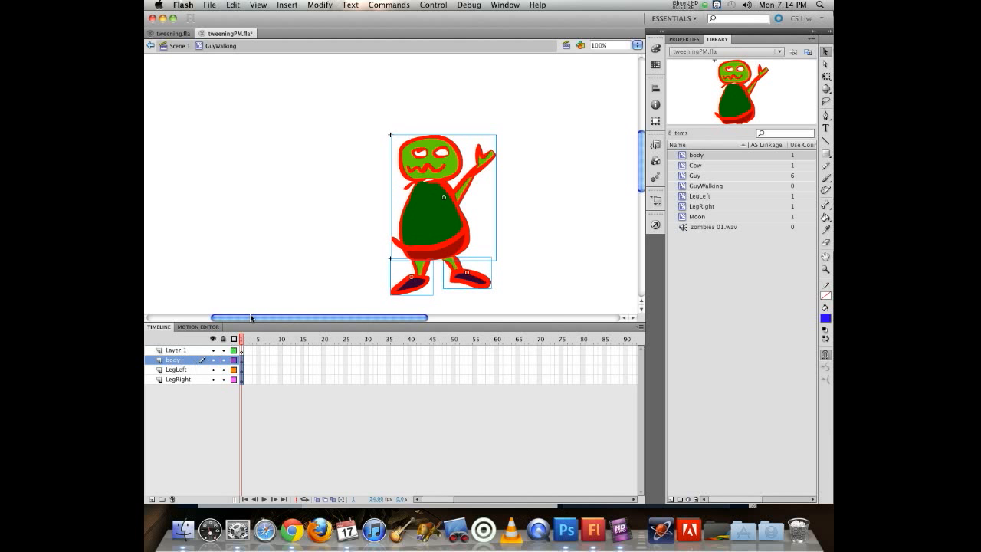
{"action": "left_click", "coordinate": [322, 208]}
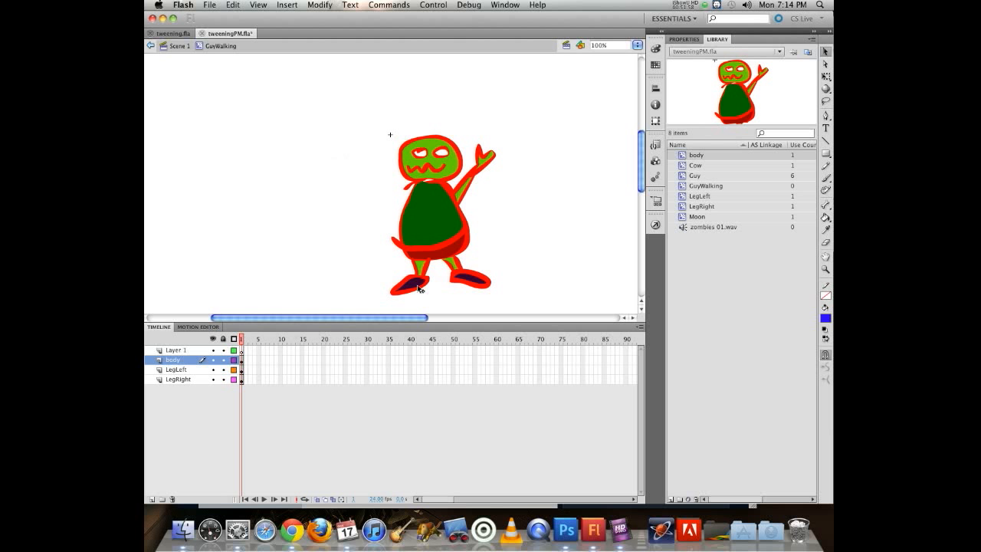
Step: Flip the LegRight instance horizontally and move it back under the body so its foot points the same way as LegLeft
{"action": "left_click", "coordinate": [413, 286]}
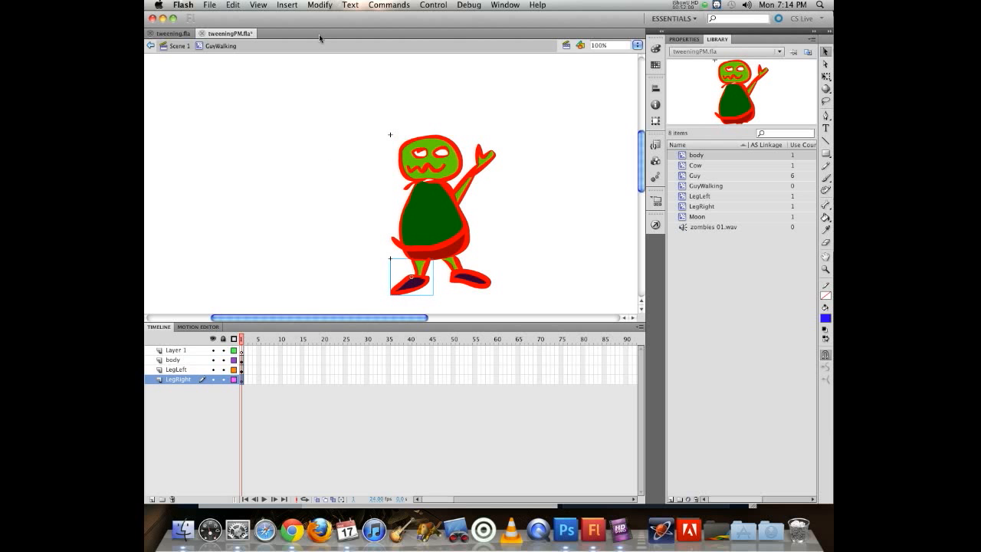
{"action": "left_click", "coordinate": [319, 5]}
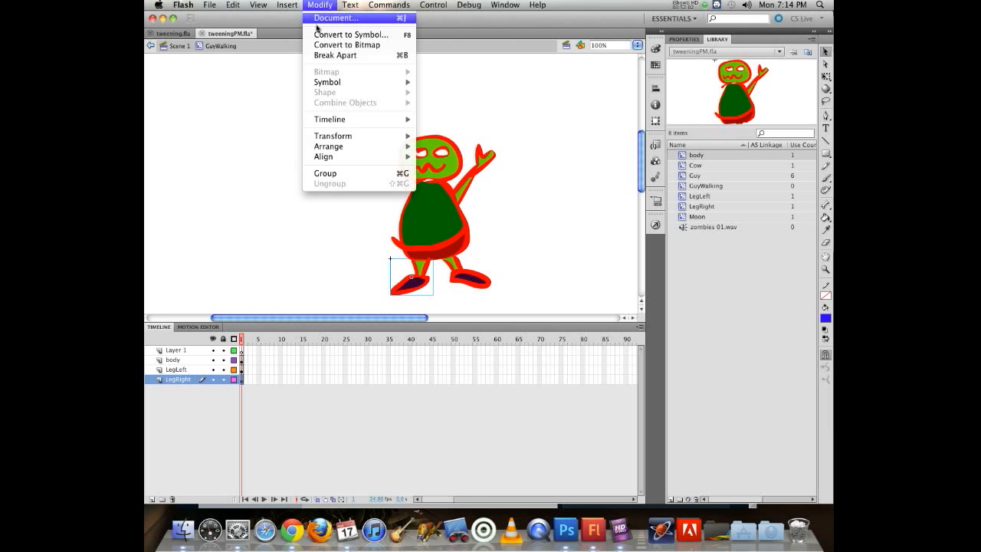
{"action": "mouse_move", "coordinate": [320, 140]}
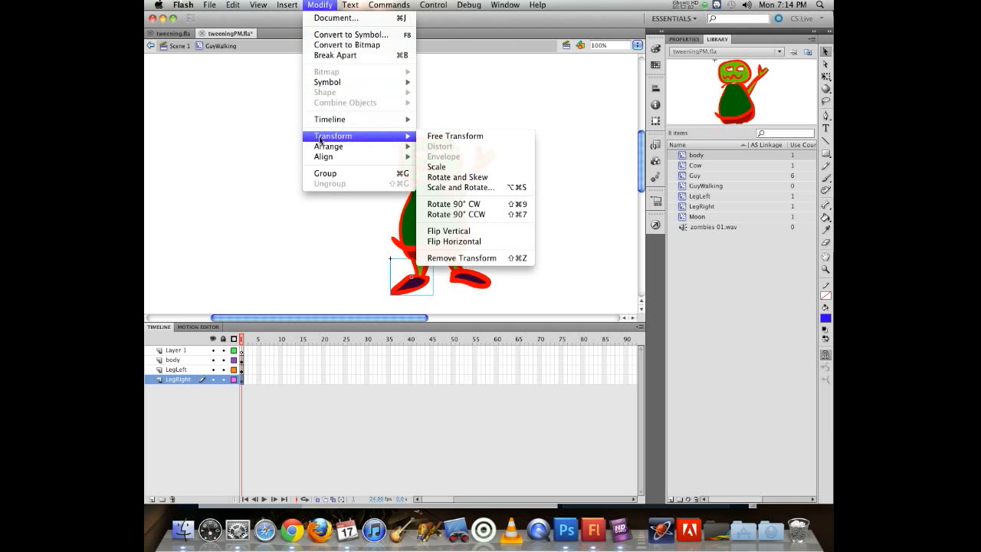
{"action": "left_click", "coordinate": [454, 242]}
{"action": "left_click_drag", "start_coordinate": [411, 281], "coordinate": [431, 280]}
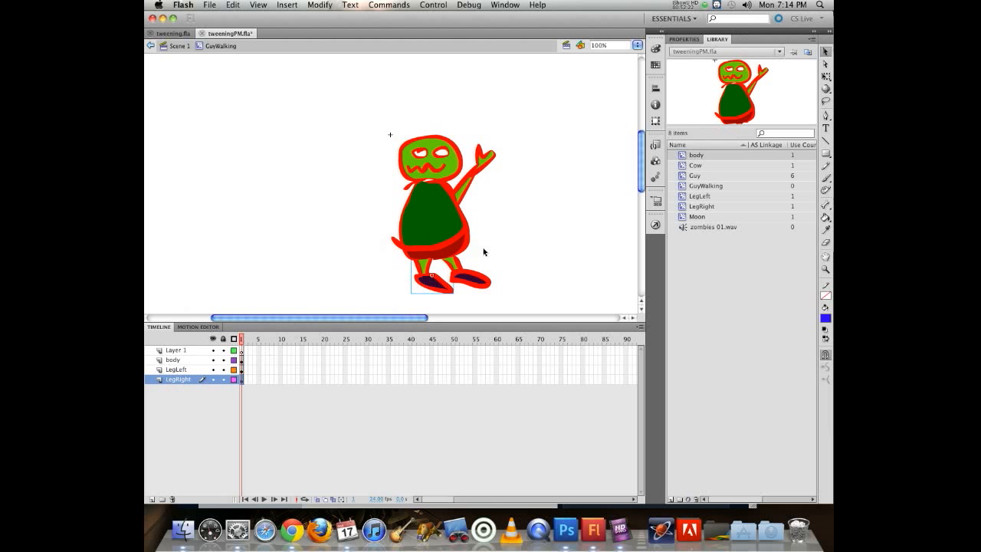
Step: With Free Transform, place LegRight's transformation point at the hip and test the leg's rotation around it
{"action": "left_click", "coordinate": [826, 78]}
{"action": "mouse_move", "coordinate": [460, 299]}
{"action": "left_mouse_down"}
{"action": "mouse_move", "coordinate": [434, 309]}
{"action": "mouse_move", "coordinate": [467, 305]}
{"action": "mouse_move", "coordinate": [429, 308]}
{"action": "mouse_move", "coordinate": [458, 300]}
{"action": "left_mouse_up"}
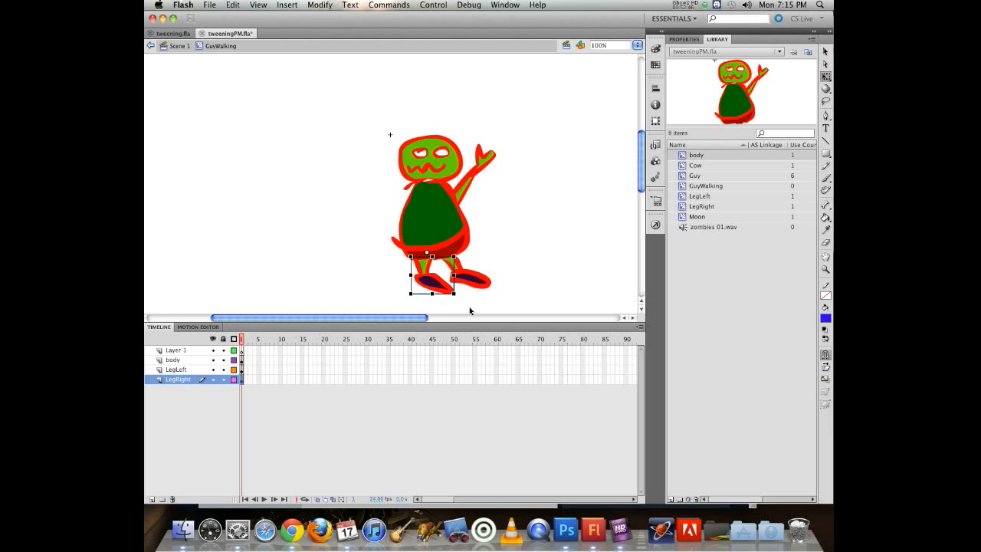
{"action": "mouse_move", "coordinate": [458, 299]}
{"action": "left_mouse_down"}
{"action": "mouse_move", "coordinate": [412, 301]}
{"action": "mouse_move", "coordinate": [460, 301]}
{"action": "left_mouse_up"}
Step: Place LegLeft's transformation point at the hip, test its rotation, and return the leg to its original angle
{"action": "left_click", "coordinate": [470, 281]}
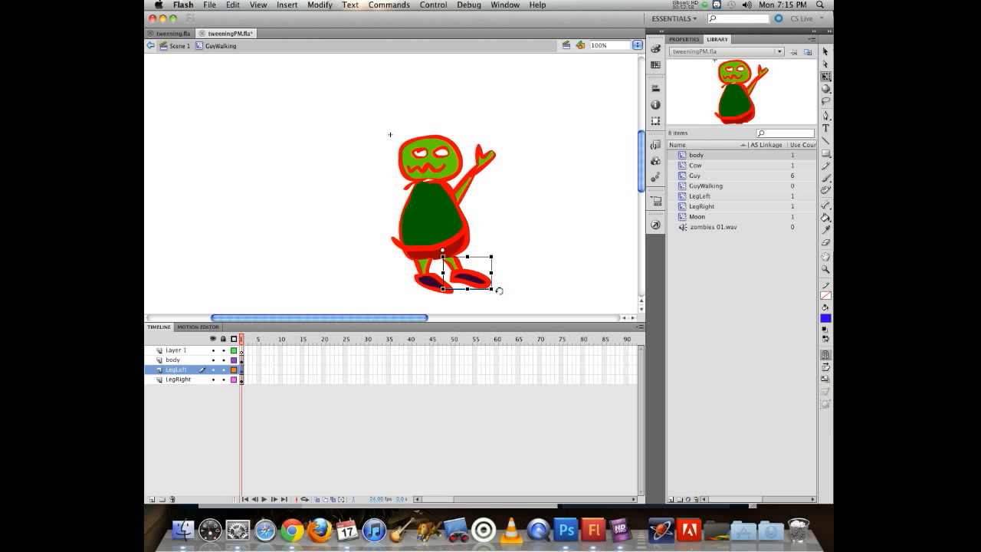
{"action": "left_click_drag", "start_coordinate": [498, 288], "coordinate": [461, 302]}
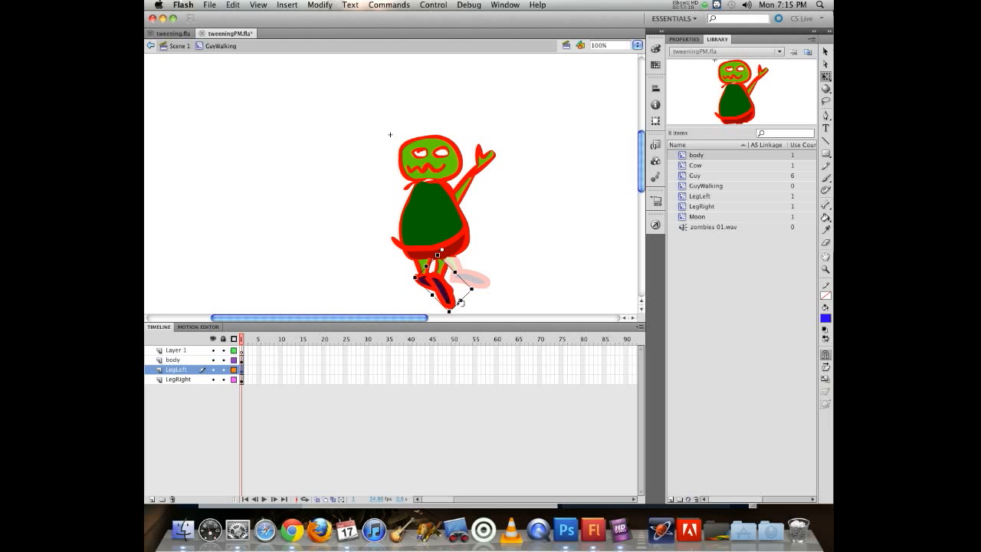
{"action": "left_click_drag", "start_coordinate": [460, 301], "coordinate": [493, 289]}
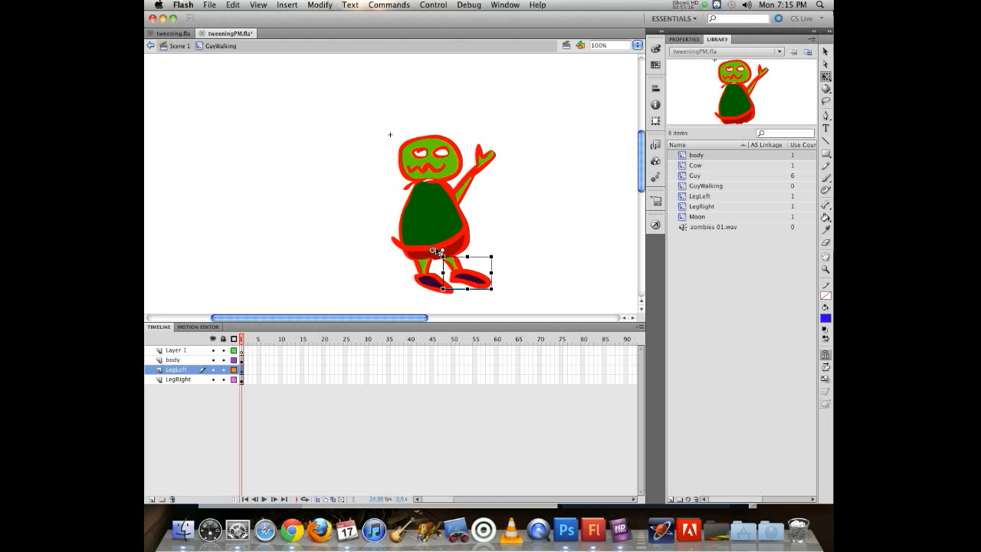
{"action": "mouse_move", "coordinate": [497, 291]}
{"action": "left_mouse_down"}
{"action": "mouse_move", "coordinate": [455, 296]}
{"action": "mouse_move", "coordinate": [491, 284]}
{"action": "mouse_move", "coordinate": [469, 294]}
{"action": "mouse_move", "coordinate": [493, 280]}
{"action": "mouse_move", "coordinate": [469, 295]}
{"action": "mouse_move", "coordinate": [489, 269]}
{"action": "mouse_move", "coordinate": [469, 294]}
{"action": "mouse_move", "coordinate": [490, 286]}
{"action": "left_mouse_up"}
Step: Inside the LegLeft symbol, sample the red outline colour and brush both leg outlines further up into the body
{"action": "double_click", "coordinate": [469, 279]}
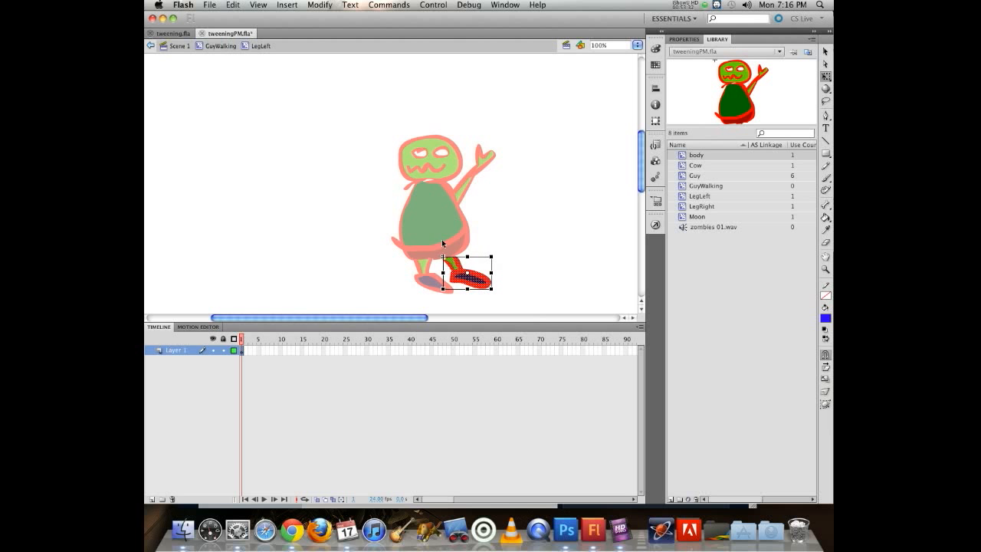
{"action": "left_click", "coordinate": [513, 238]}
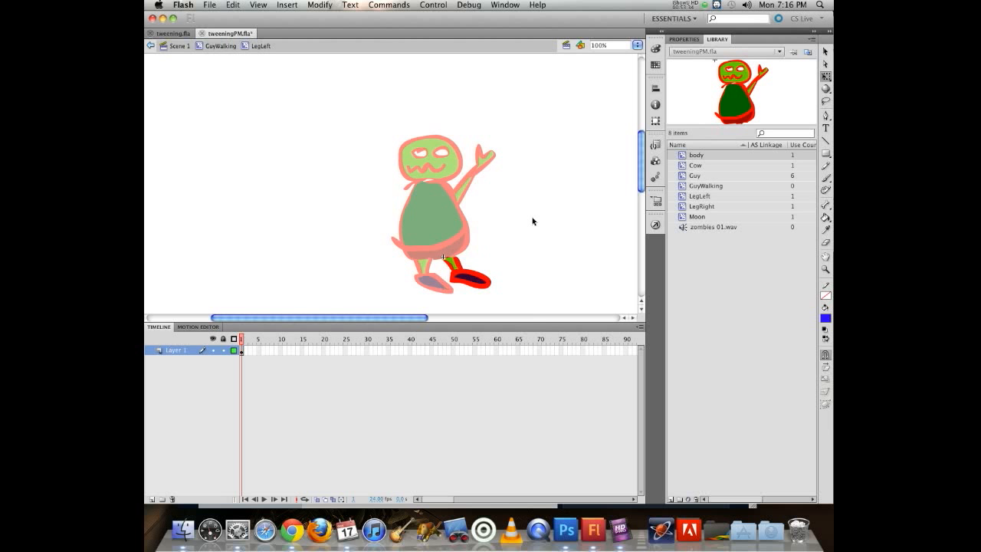
{"action": "left_click", "coordinate": [826, 229]}
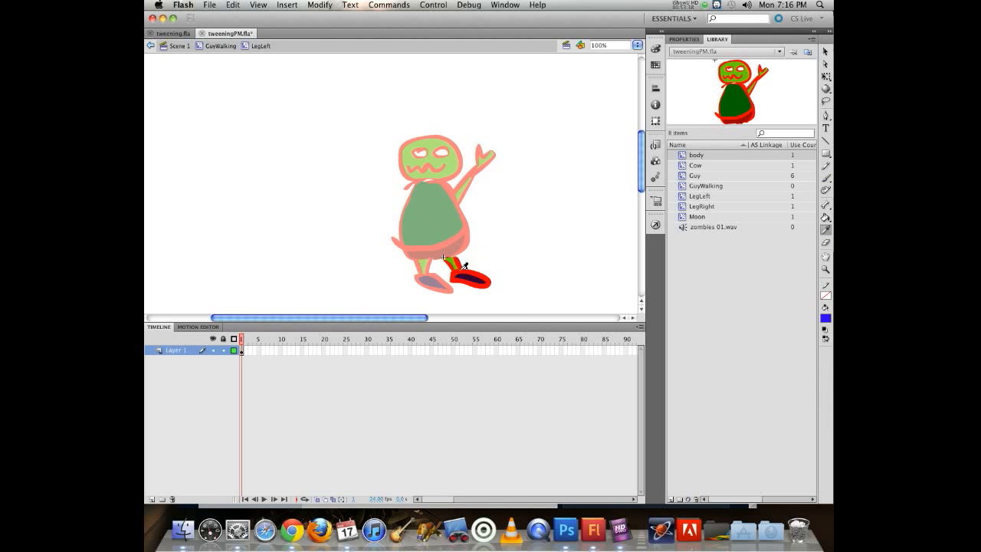
{"action": "left_click", "coordinate": [464, 267]}
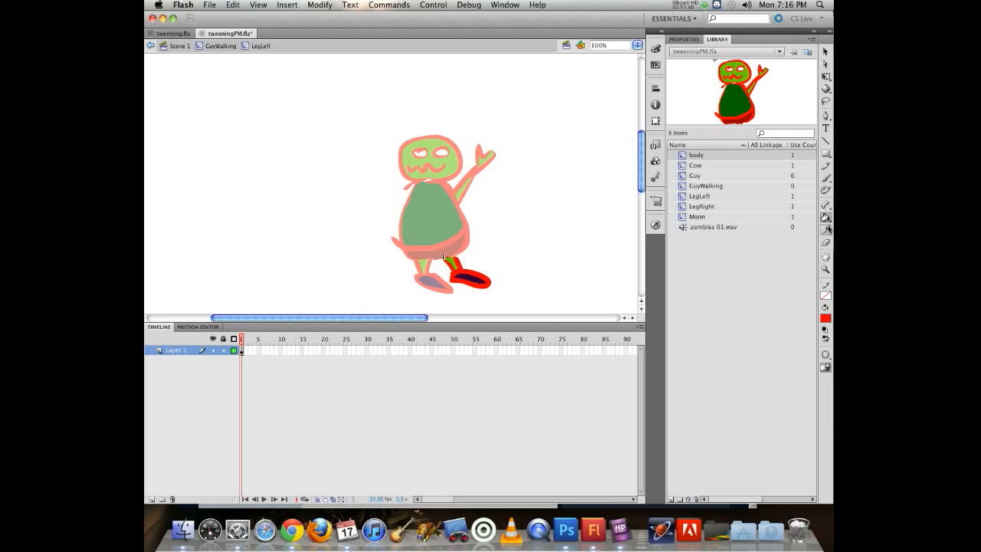
{"action": "left_click", "coordinate": [827, 177]}
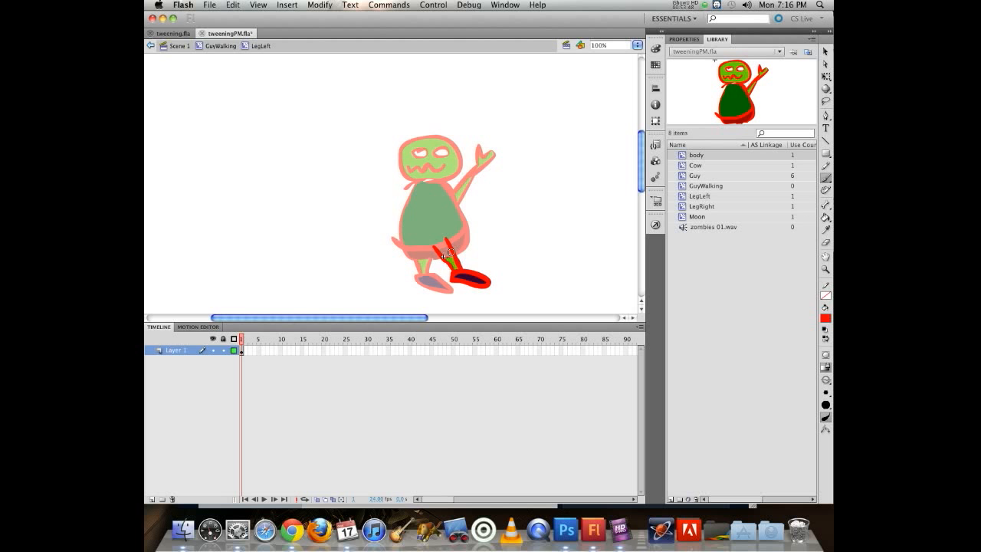
Step: Sample the leg's green, brush it between the extended outlines, and return to the GuyWalking symbol
{"action": "left_click", "coordinate": [827, 230]}
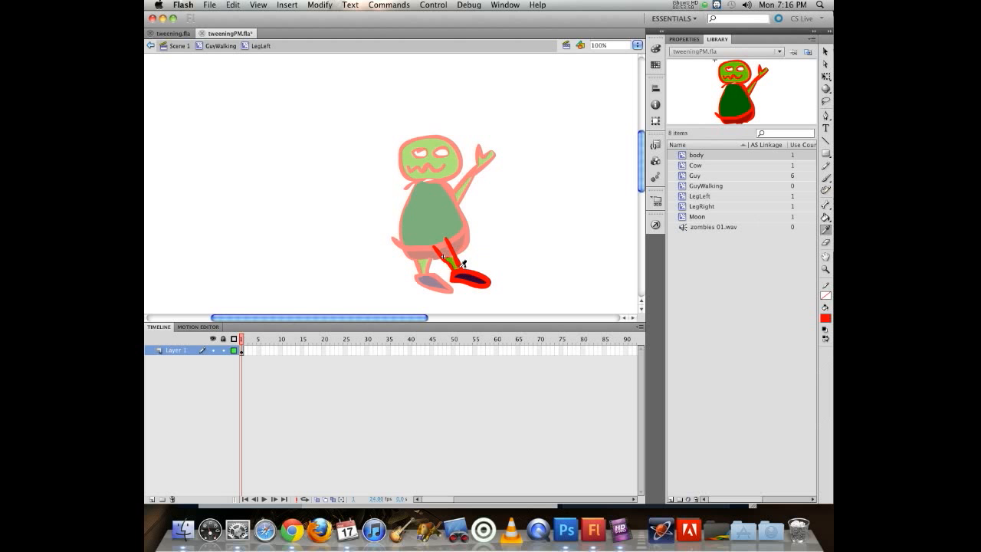
{"action": "left_click", "coordinate": [453, 257]}
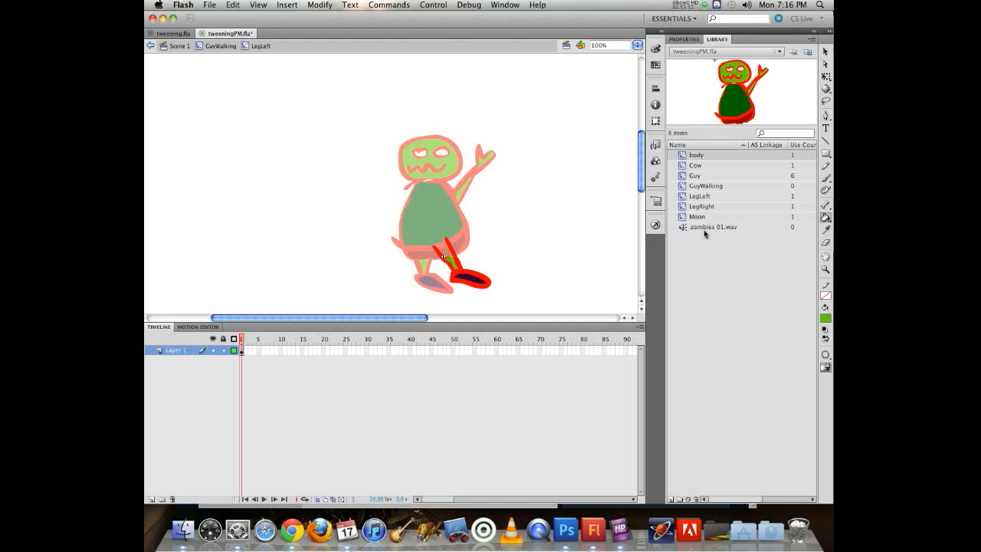
{"action": "left_click", "coordinate": [827, 177]}
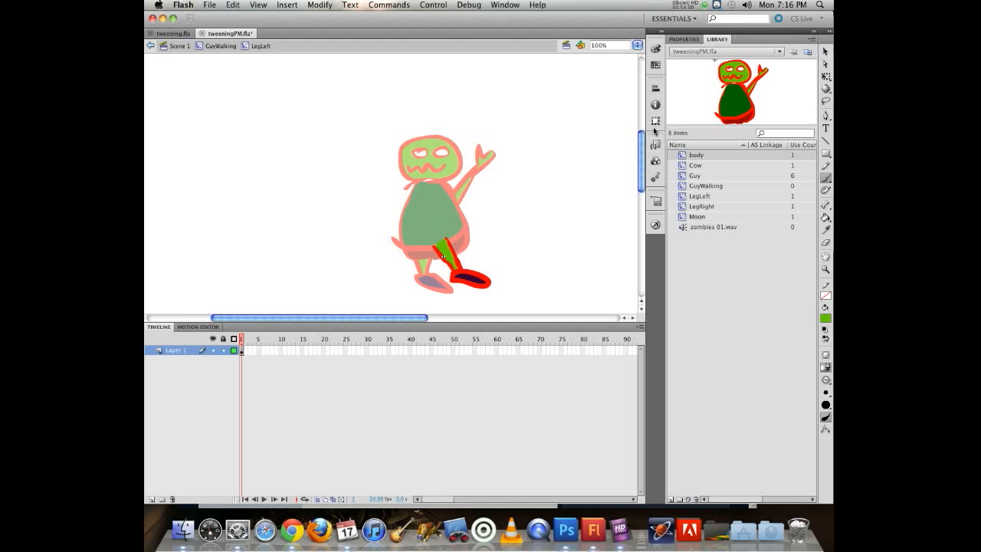
{"action": "left_click", "coordinate": [220, 47]}
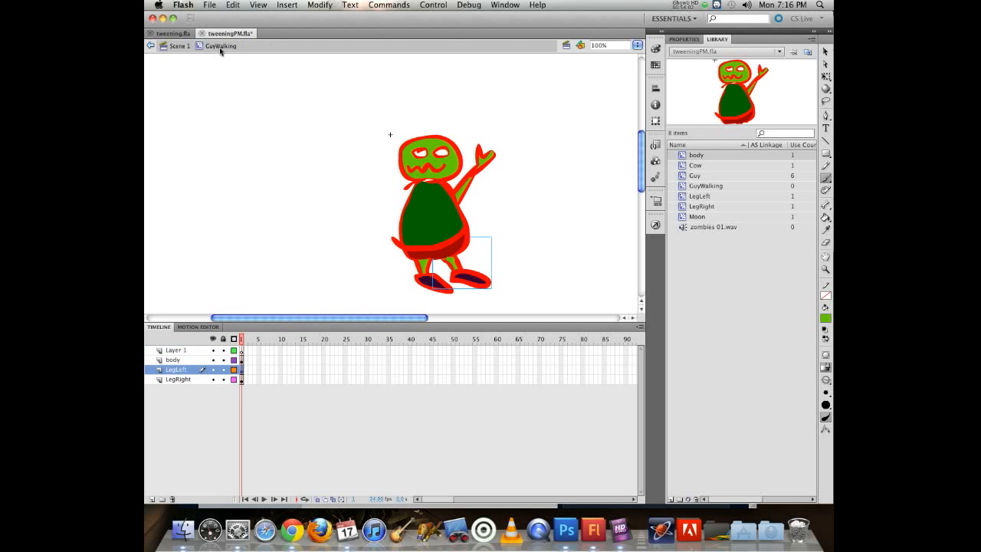
Step: Test LegLeft's downward rotation around the hip, open the body symbol with the Eraser tool, and return to GuyWalking
{"action": "left_click", "coordinate": [826, 77]}
{"action": "left_click_drag", "start_coordinate": [495, 291], "coordinate": [458, 310]}
{"action": "double_click", "coordinate": [452, 229]}
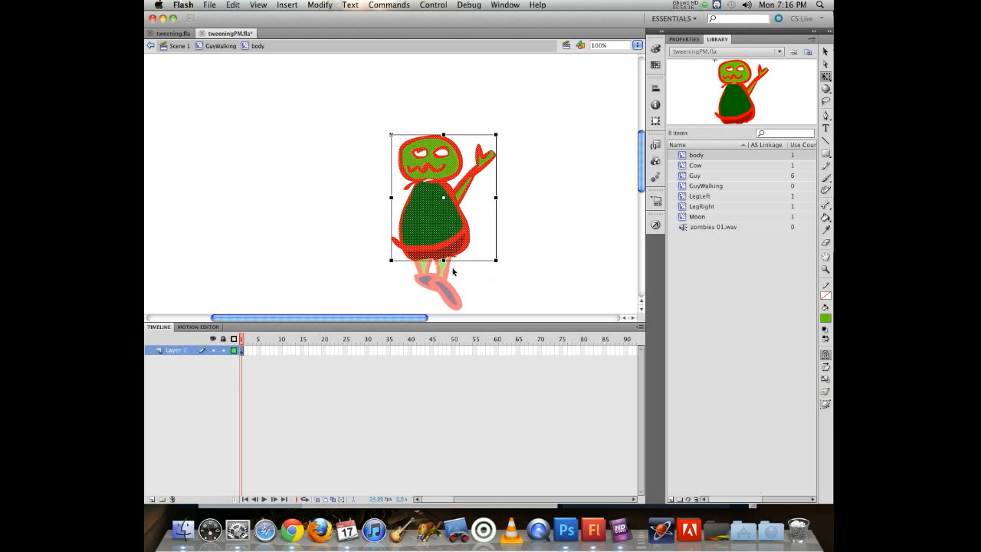
{"action": "left_click", "coordinate": [516, 239]}
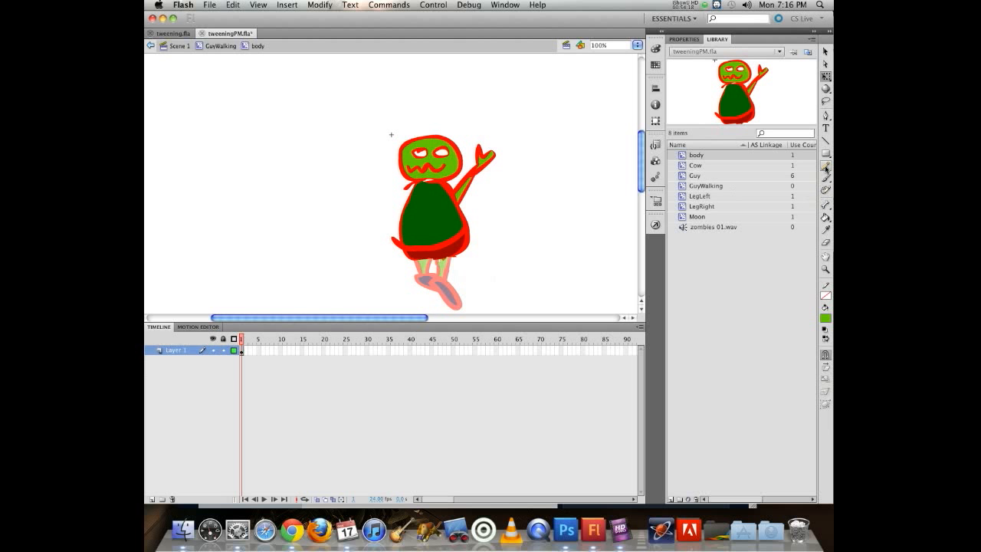
{"action": "left_click", "coordinate": [826, 242]}
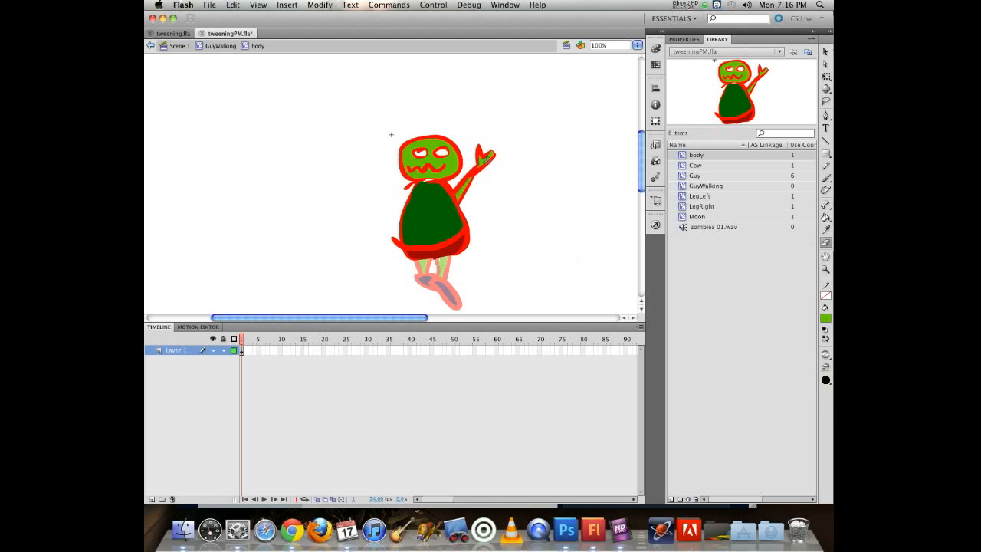
{"action": "left_click", "coordinate": [216, 46]}
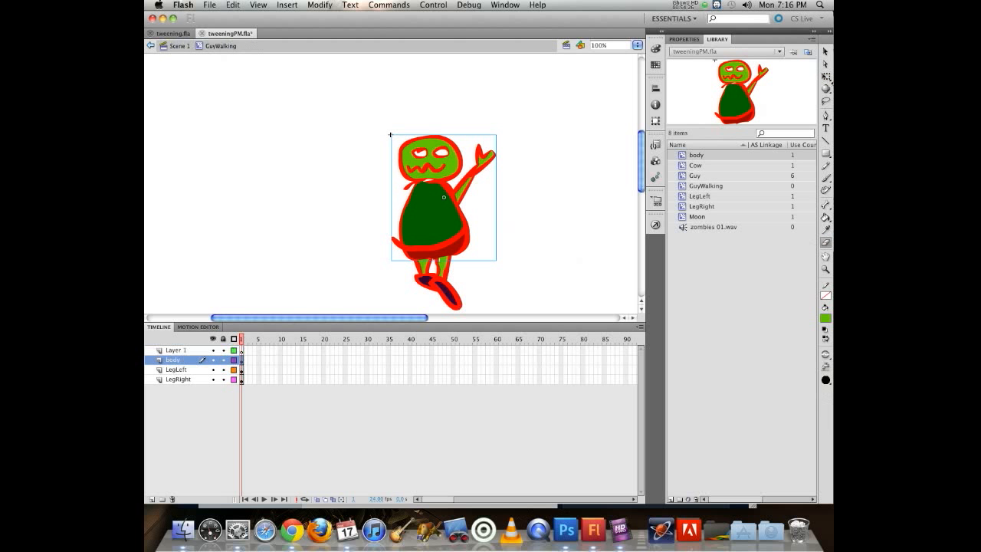
Step: Rotate LegLeft forward around the hip with Free Transform and move its layer below LegRight
{"action": "left_click", "coordinate": [826, 76]}
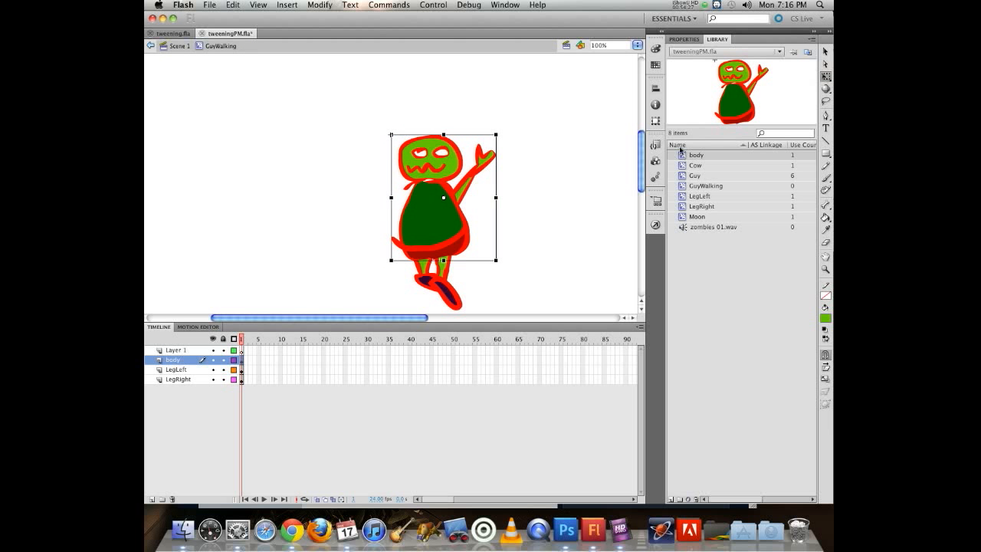
{"action": "left_click", "coordinate": [462, 305]}
{"action": "left_click_drag", "start_coordinate": [497, 275], "coordinate": [506, 232]}
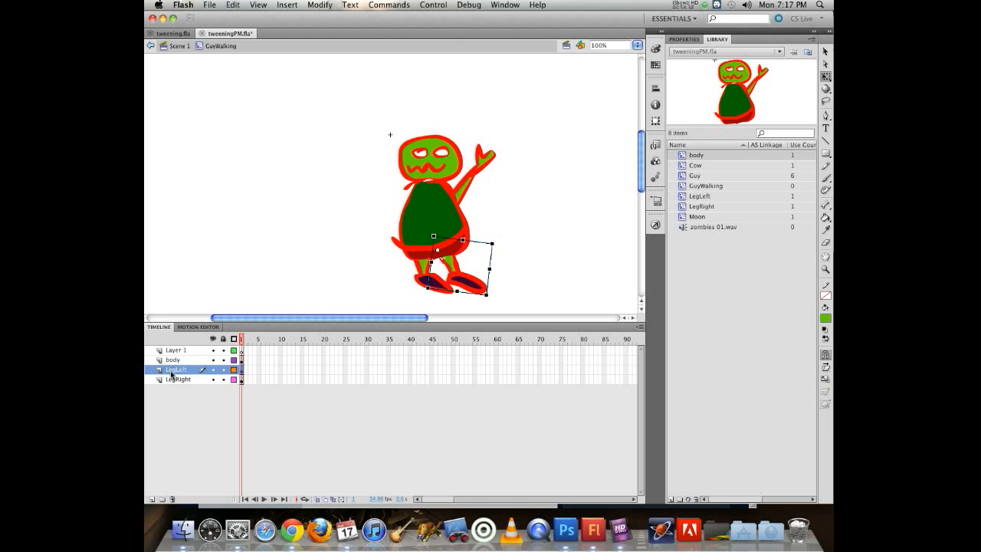
{"action": "left_click_drag", "start_coordinate": [172, 376], "coordinate": [171, 381]}
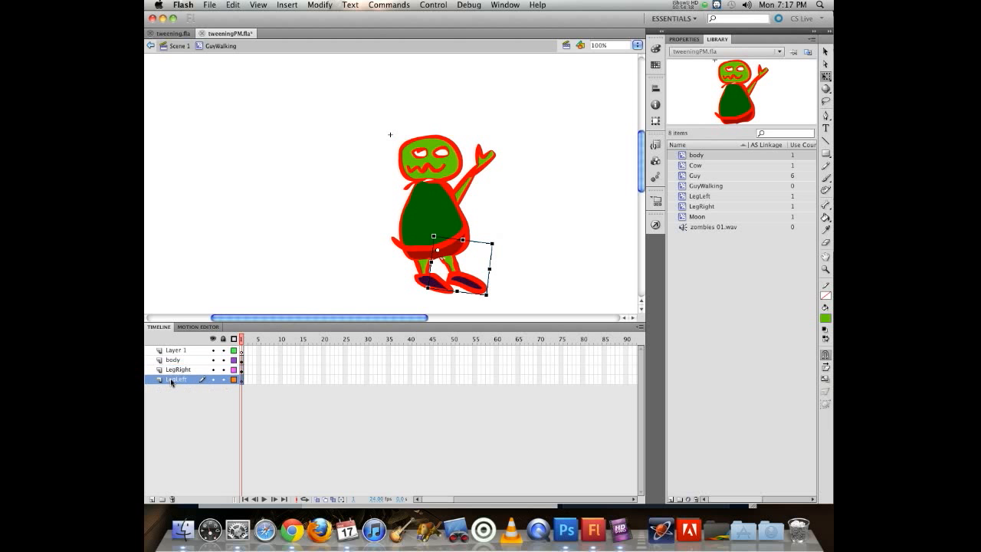
Step: Swing LegRight backward around its hip and rotate LegLeft slightly further forward to form the opening stride pose on frame 1
{"action": "left_click", "coordinate": [438, 284]}
{"action": "left_click_drag", "start_coordinate": [458, 298], "coordinate": [412, 289]}
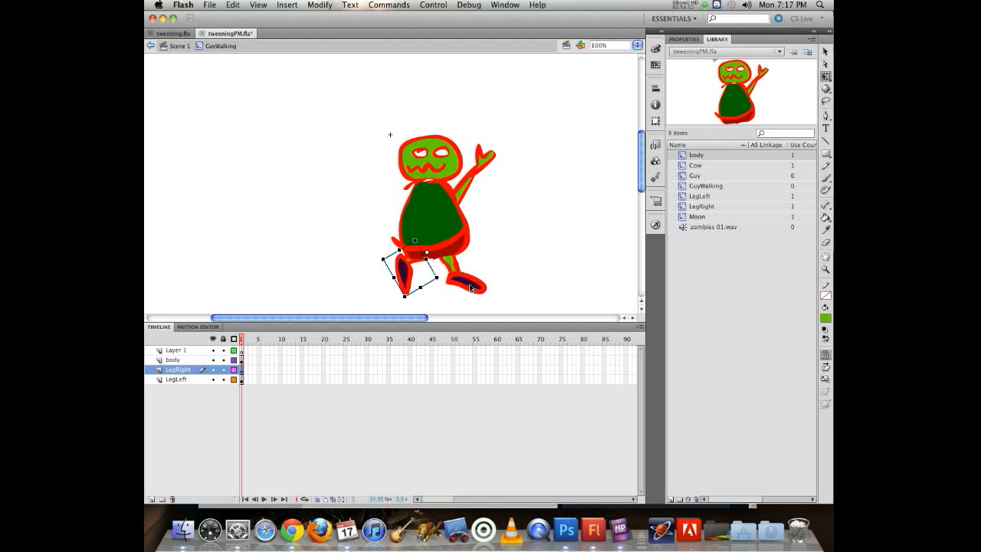
{"action": "left_click", "coordinate": [479, 290]}
{"action": "left_click_drag", "start_coordinate": [481, 296], "coordinate": [499, 292]}
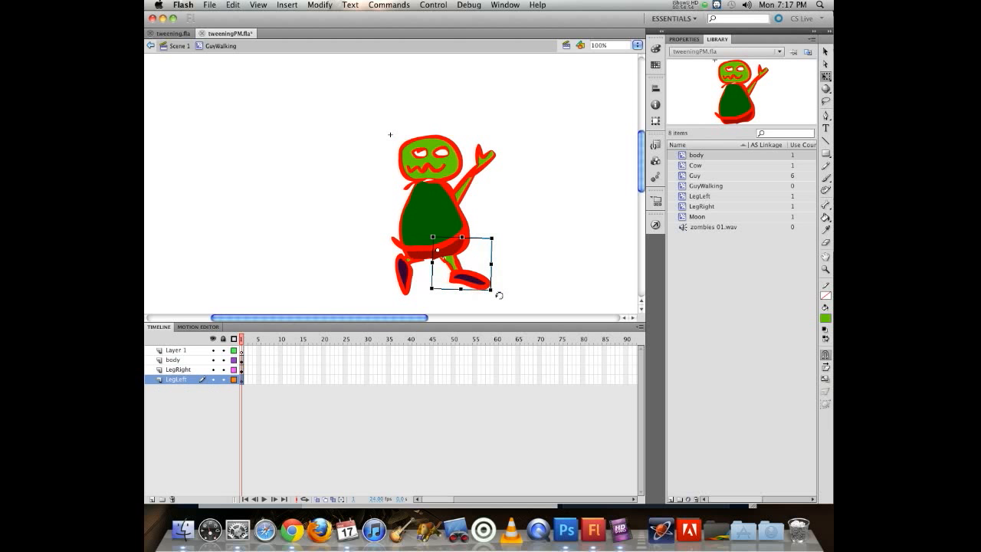
Step: Turn on onion skinning and create motion tweens on the LegLeft and LegRight layers
{"action": "left_click", "coordinate": [316, 500]}
{"action": "right_click", "coordinate": [243, 382]}
{"action": "left_click", "coordinate": [255, 386]}
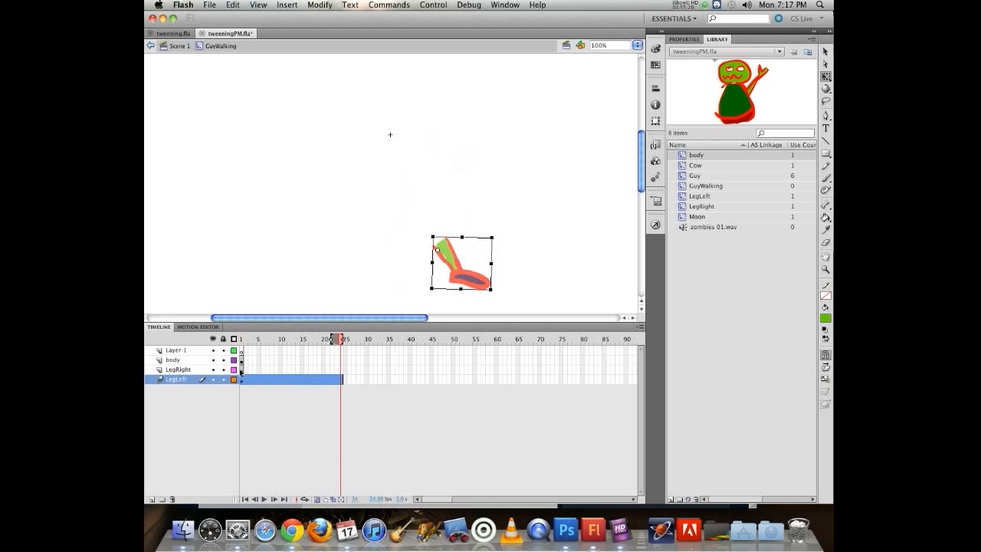
{"action": "right_click", "coordinate": [242, 371]}
{"action": "left_click", "coordinate": [246, 375]}
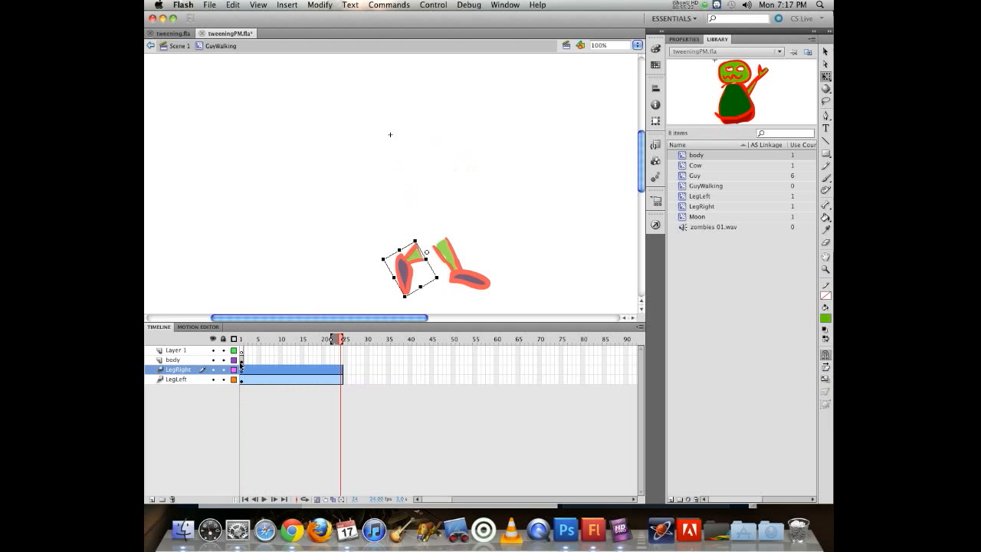
Step: Extend the body layer with frames up to frame 24 and turn onion skinning off
{"action": "left_click", "coordinate": [341, 360]}
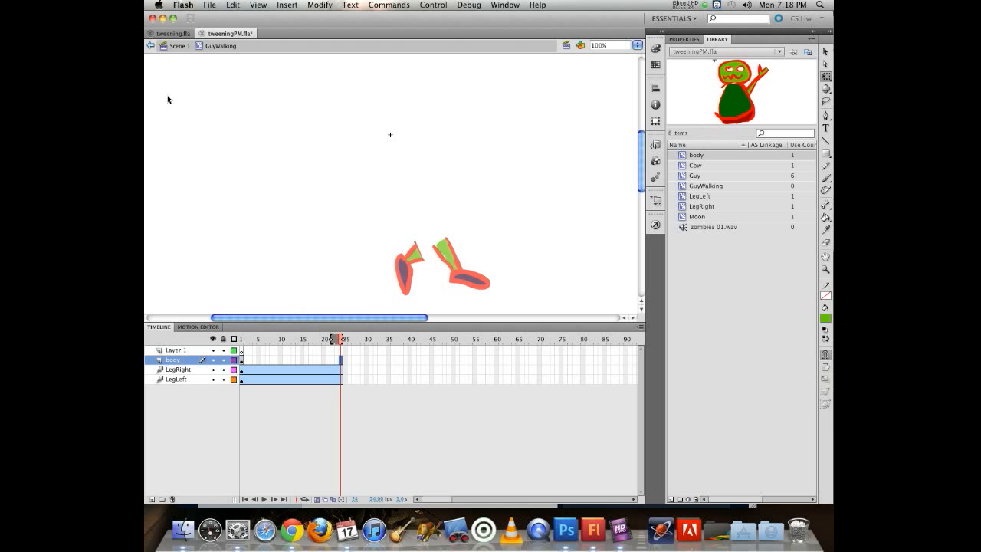
{"action": "key", "text": "F5"}
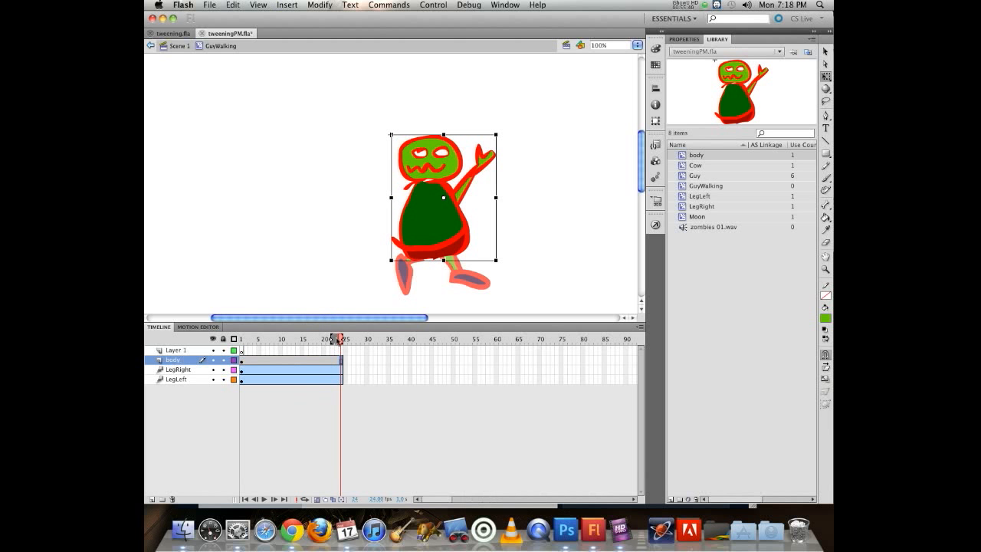
{"action": "left_click", "coordinate": [339, 339]}
{"action": "left_click", "coordinate": [317, 500]}
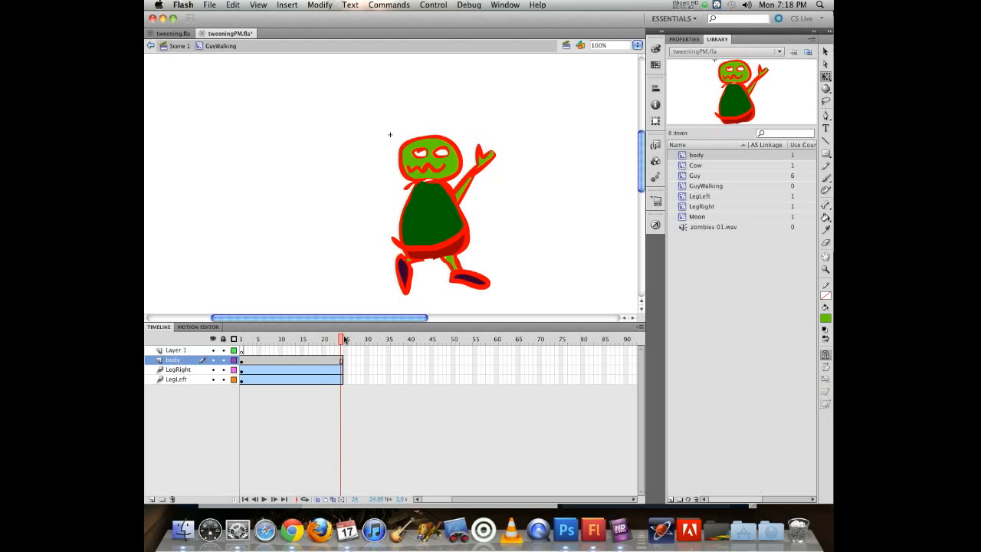
Step: On frame 3, swing LegRight forward to its upright angle and rotate LegLeft down beneath the body
{"action": "left_click_drag", "start_coordinate": [345, 340], "coordinate": [249, 323]}
{"action": "left_click", "coordinate": [404, 277]}
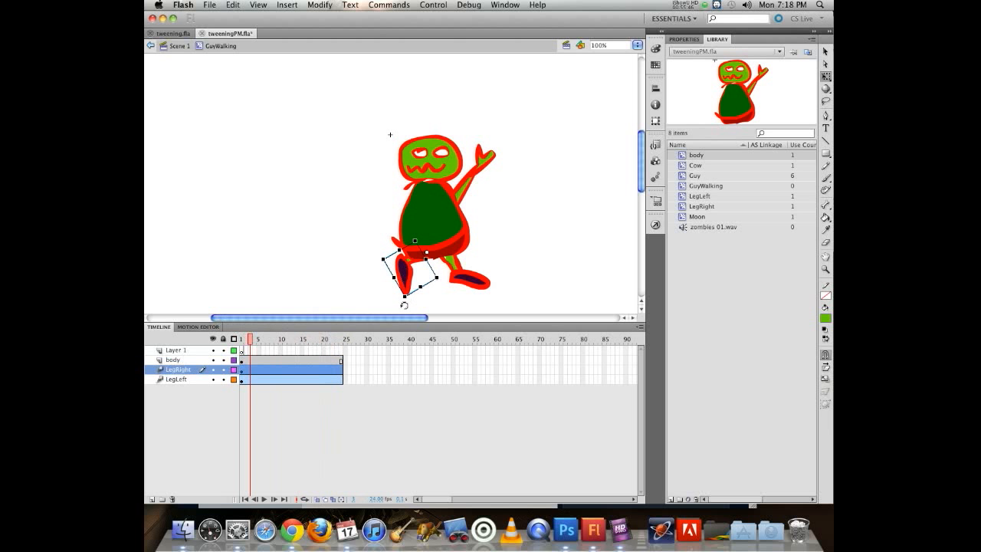
{"action": "left_click_drag", "start_coordinate": [405, 304], "coordinate": [448, 303]}
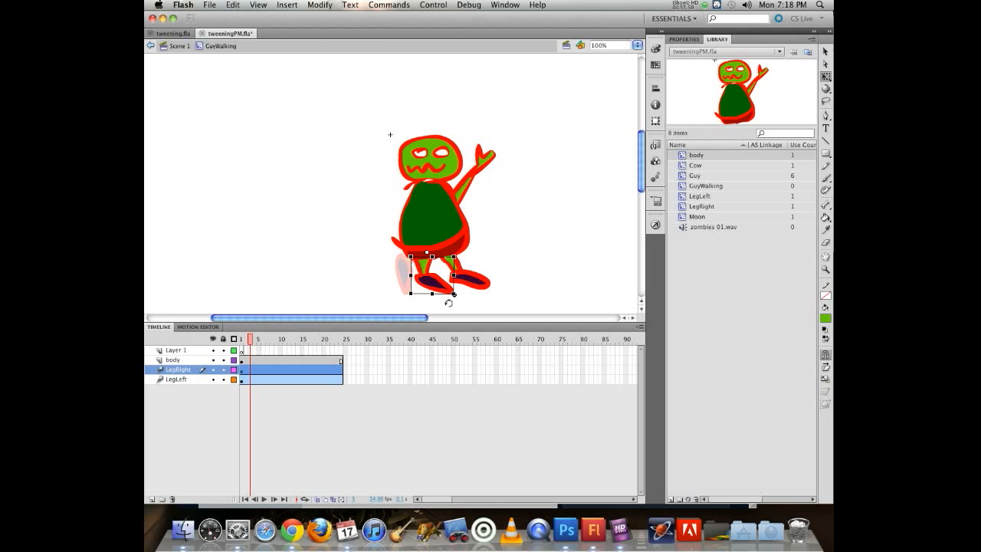
{"action": "left_click_drag", "start_coordinate": [448, 303], "coordinate": [466, 312]}
{"action": "left_click", "coordinate": [474, 280]}
Step: On frame 6, rotate LegRight further forward and swing LegLeft backward so the two legs cross
{"action": "left_click_drag", "start_coordinate": [252, 341], "coordinate": [263, 341]}
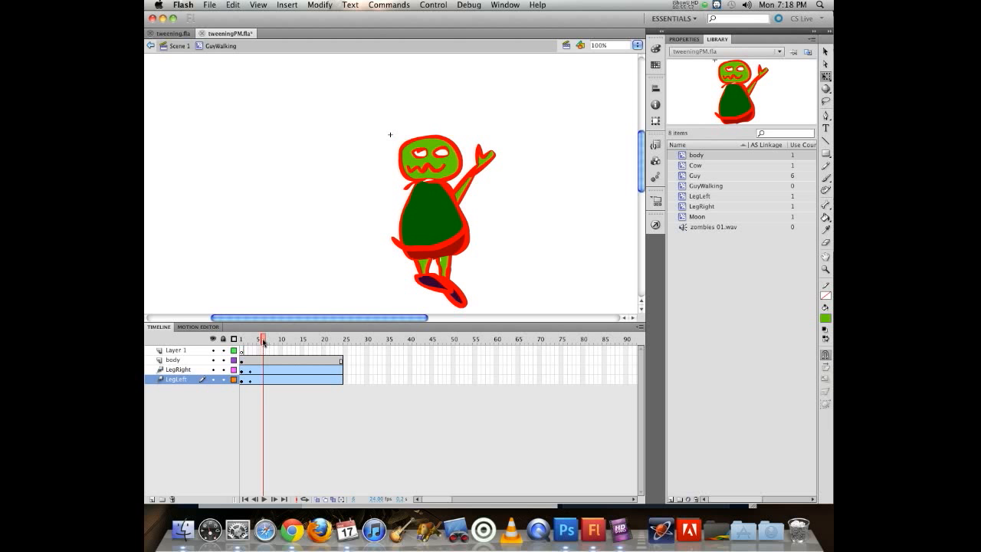
{"action": "left_click", "coordinate": [452, 293]}
{"action": "left_click_drag", "start_coordinate": [457, 299], "coordinate": [436, 313]}
{"action": "left_click", "coordinate": [458, 304]}
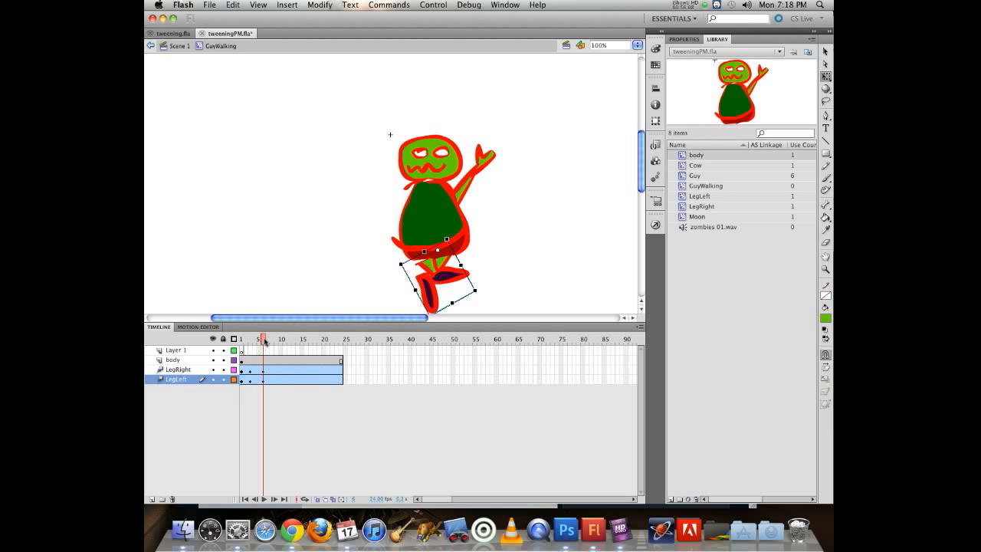
Step: On frame 9, rotate LegRight back down to its upright angle and swing LegLeft slightly forward
{"action": "left_click_drag", "start_coordinate": [263, 340], "coordinate": [276, 340]}
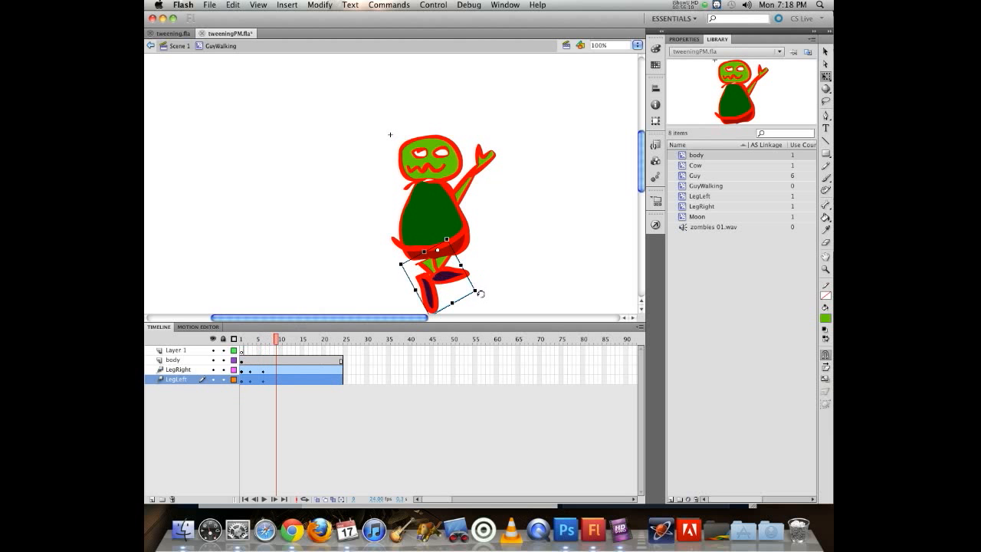
{"action": "left_click", "coordinate": [475, 290]}
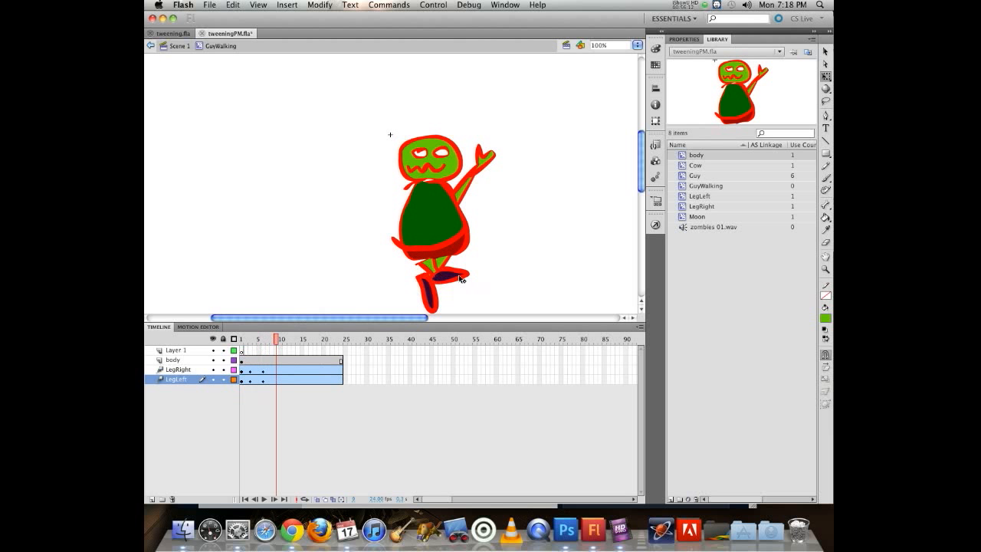
{"action": "left_click", "coordinate": [464, 277]}
{"action": "left_click_drag", "start_coordinate": [479, 275], "coordinate": [460, 292]}
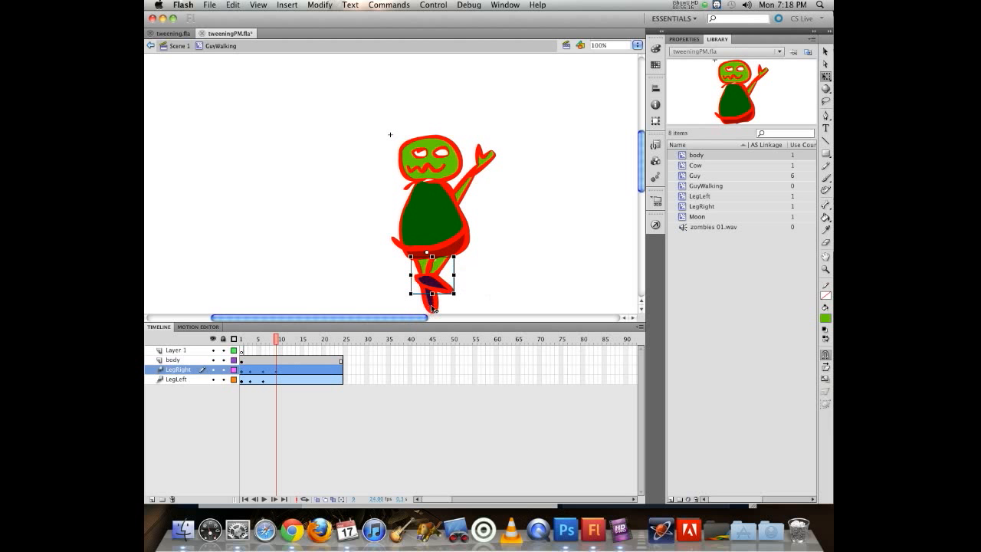
{"action": "left_click", "coordinate": [434, 309]}
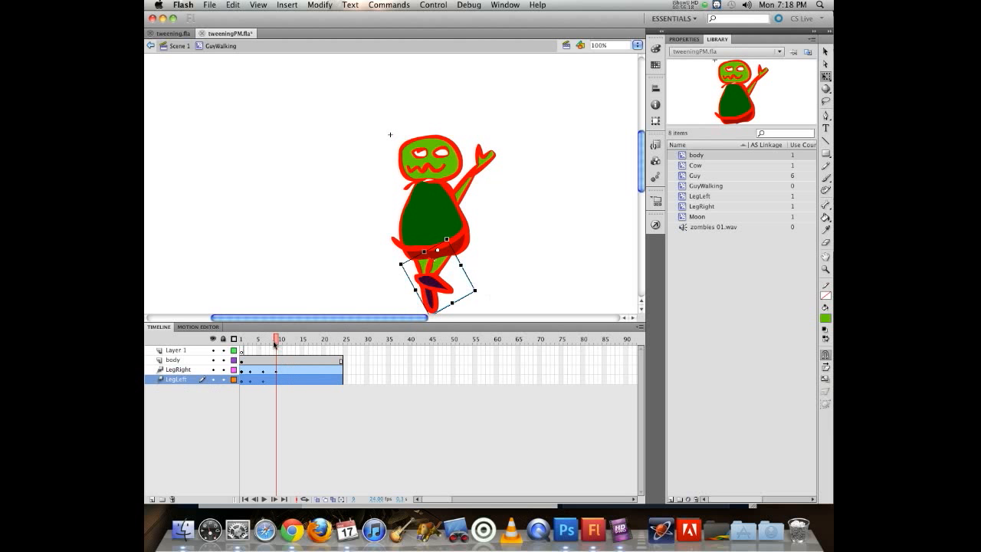
{"action": "left_click_drag", "start_coordinate": [480, 290], "coordinate": [500, 283]}
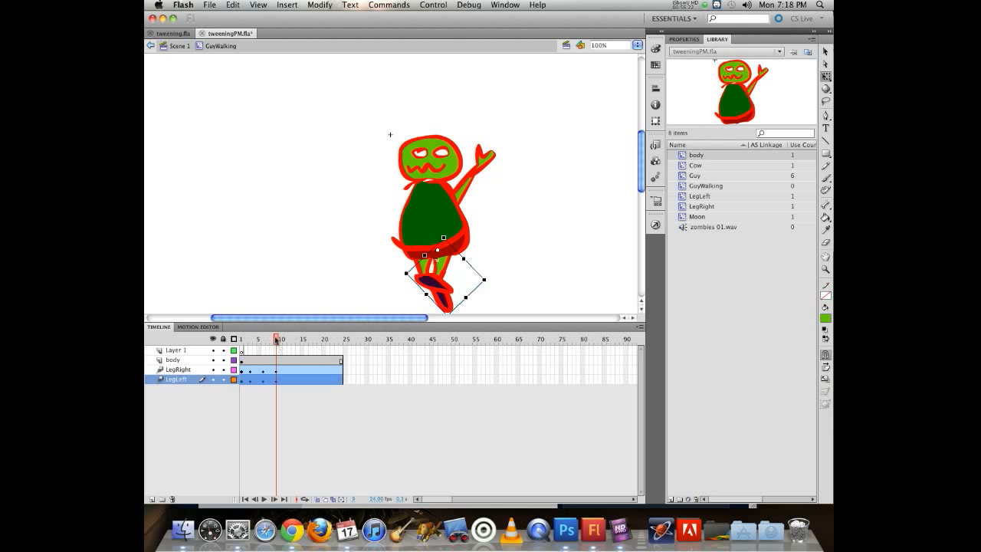
Step: On frame 11, rotate LegLeft forward and LegRight backward to match the opening stride pose
{"action": "left_click_drag", "start_coordinate": [276, 339], "coordinate": [285, 340]}
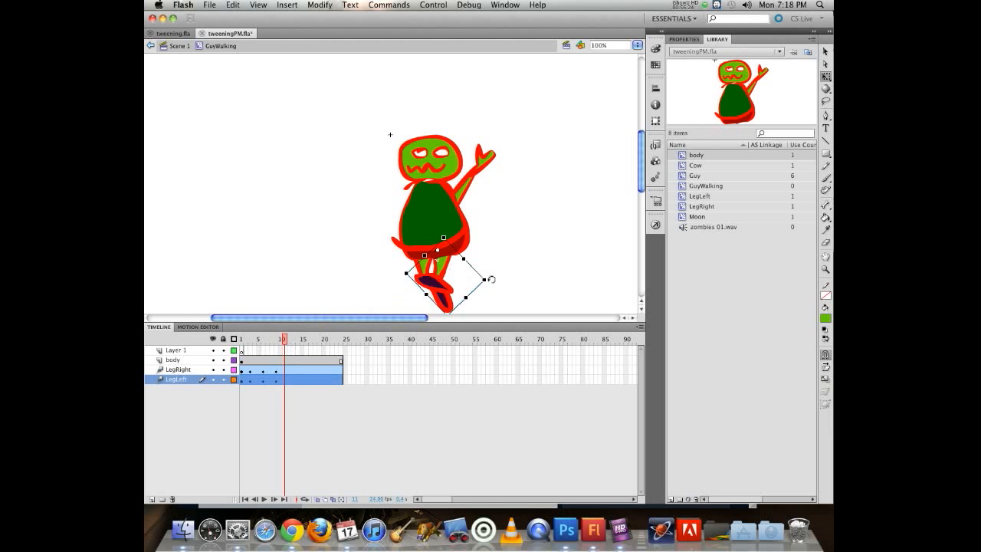
{"action": "left_click_drag", "start_coordinate": [492, 279], "coordinate": [519, 244]}
{"action": "left_click", "coordinate": [421, 282]}
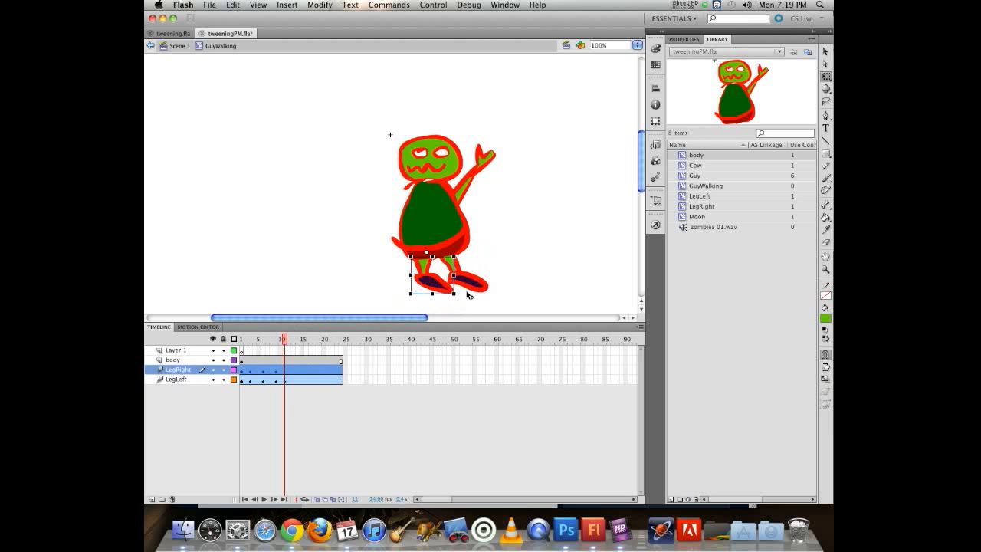
{"action": "left_click_drag", "start_coordinate": [459, 298], "coordinate": [424, 301]}
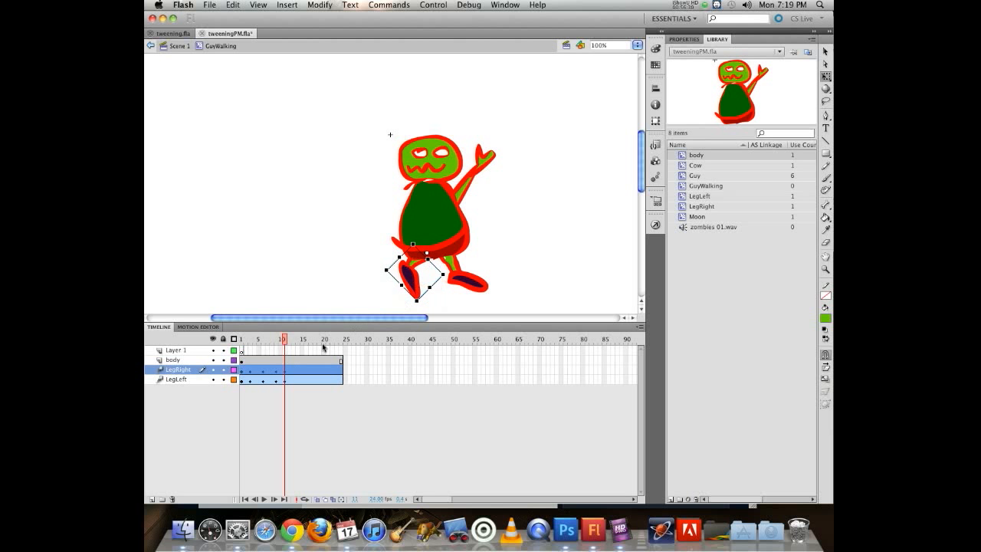
Step: Remove all frames after frame 11 from every layer of GuyWalking
{"action": "mouse_move", "coordinate": [285, 343]}
{"action": "left_mouse_down"}
{"action": "mouse_move", "coordinate": [225, 327]}
{"action": "mouse_move", "coordinate": [308, 334]}
{"action": "mouse_move", "coordinate": [219, 322]}
{"action": "mouse_move", "coordinate": [254, 333]}
{"action": "mouse_move", "coordinate": [286, 327]}
{"action": "left_mouse_up"}
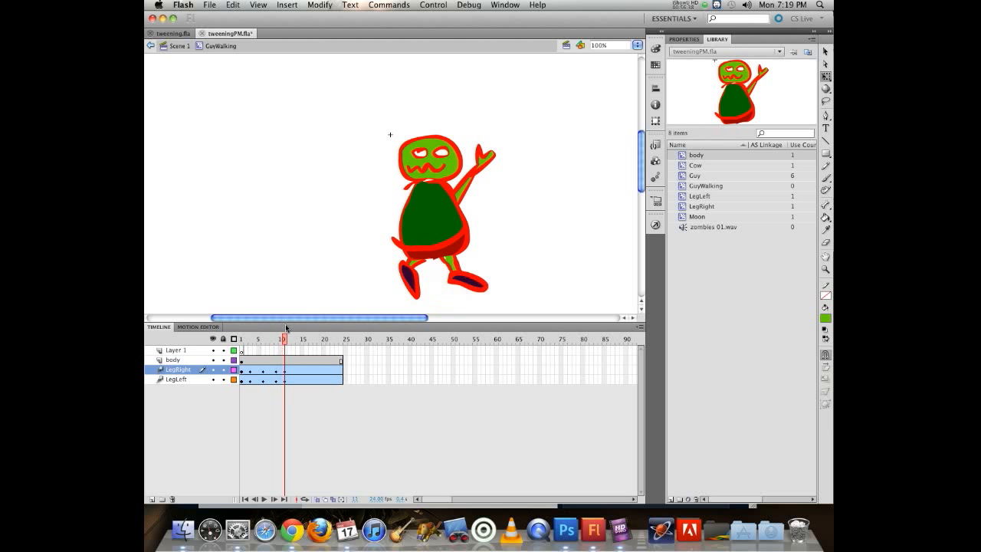
{"action": "left_click", "coordinate": [399, 272]}
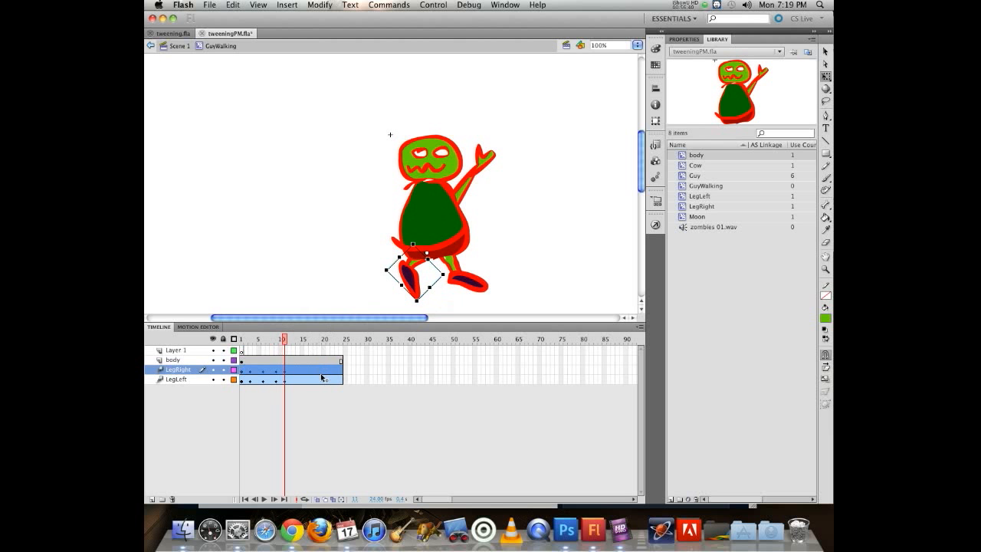
{"action": "left_click_drag", "start_coordinate": [347, 386], "coordinate": [289, 350]}
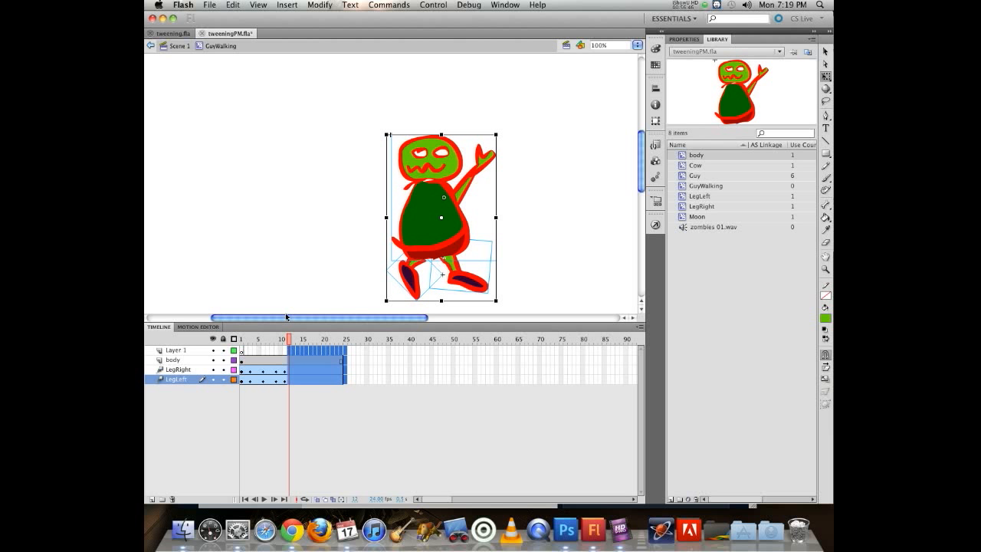
{"action": "key", "text": "F5"}
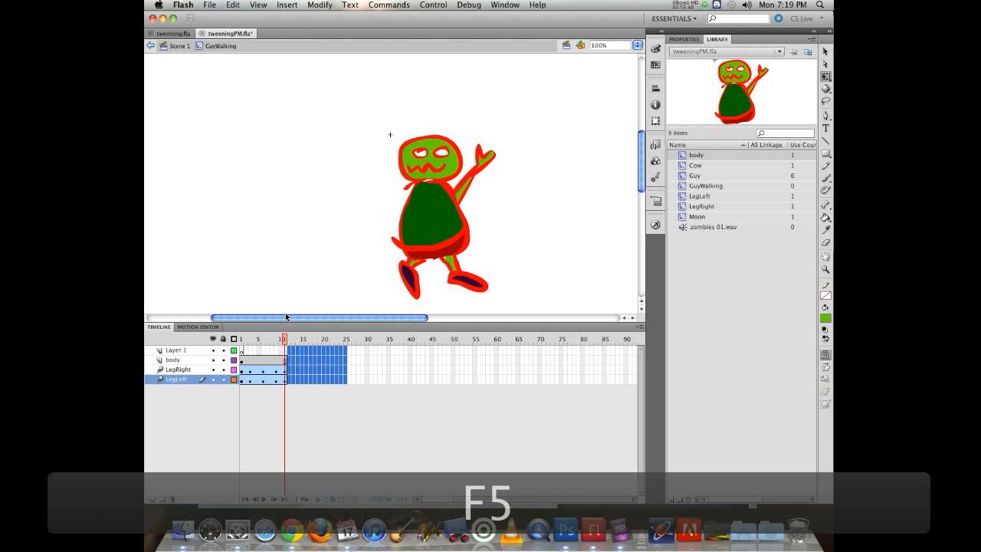
Step: Play the walk cycle in a loop from frame 1 with the loop range extended to frame 11, and stop and turn looping off
{"action": "left_click_drag", "start_coordinate": [283, 340], "coordinate": [242, 340]}
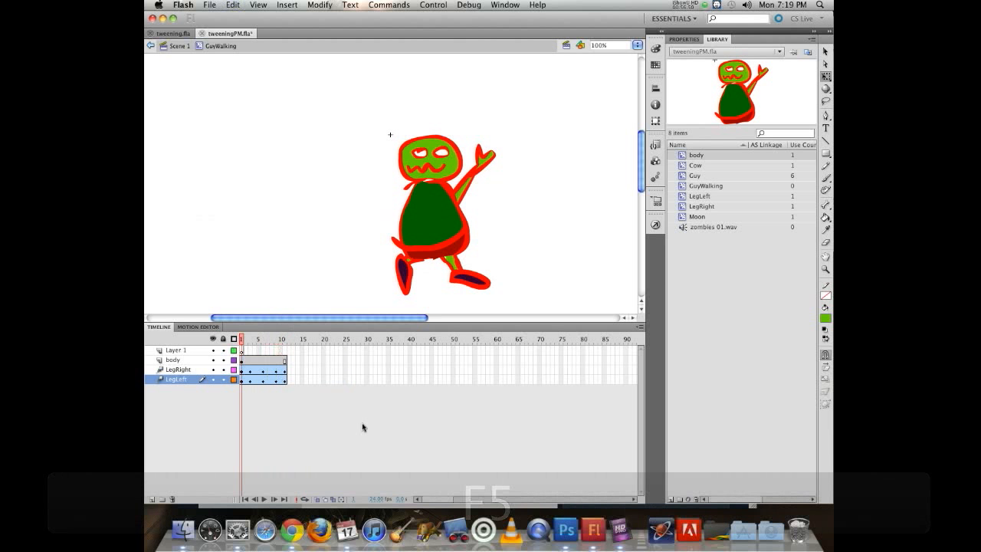
{"action": "left_click", "coordinate": [303, 500]}
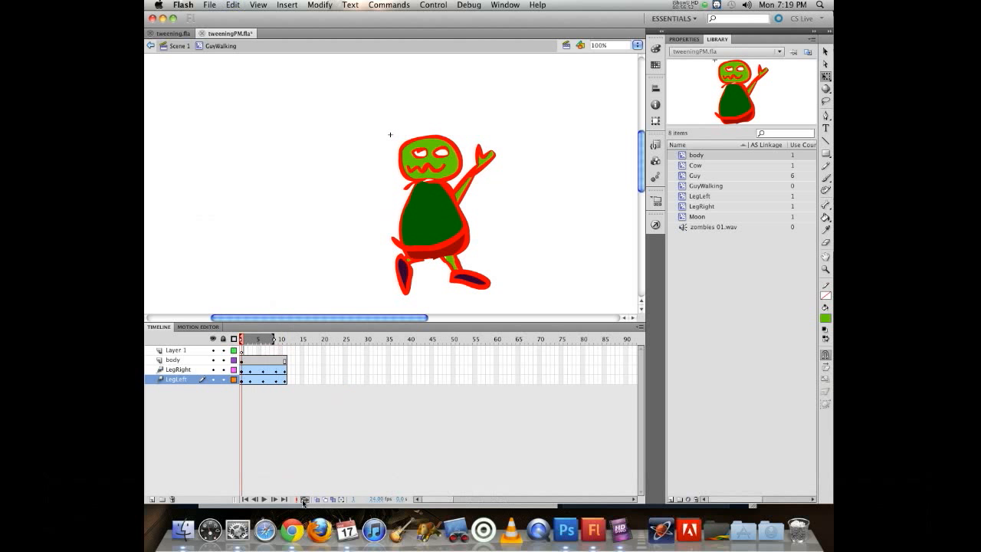
{"action": "left_click", "coordinate": [264, 499]}
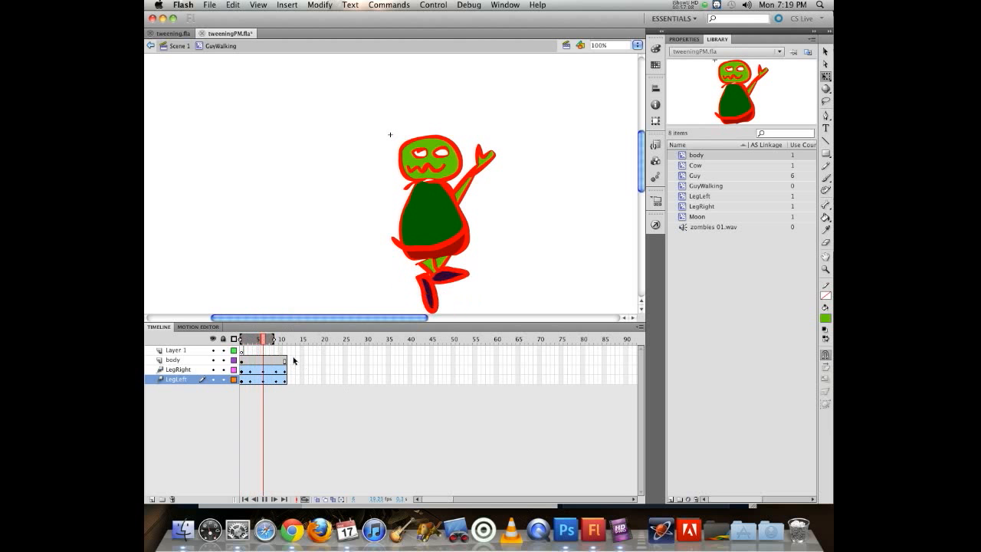
{"action": "left_click", "coordinate": [273, 339]}
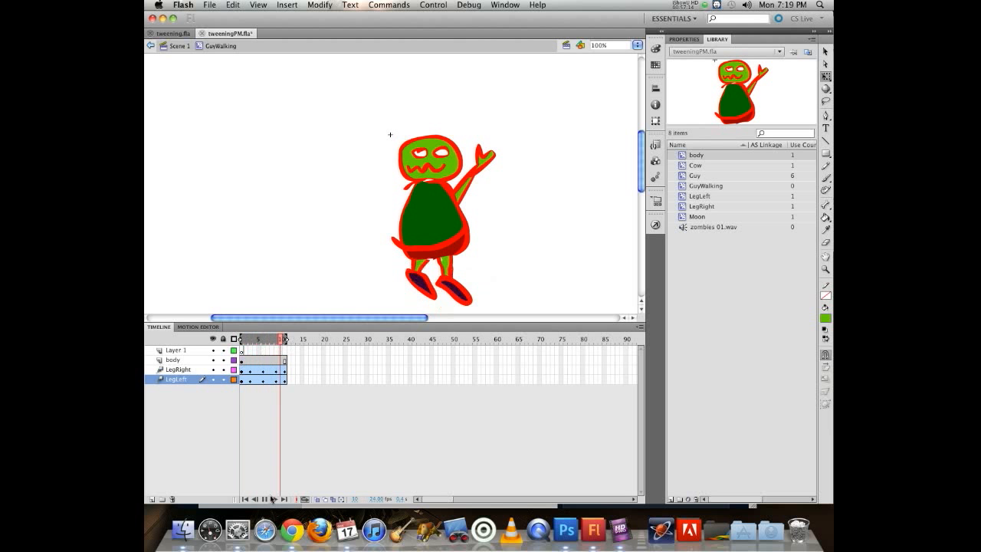
{"action": "left_click", "coordinate": [273, 499]}
{"action": "left_click", "coordinate": [272, 497]}
{"action": "left_click", "coordinate": [304, 499]}
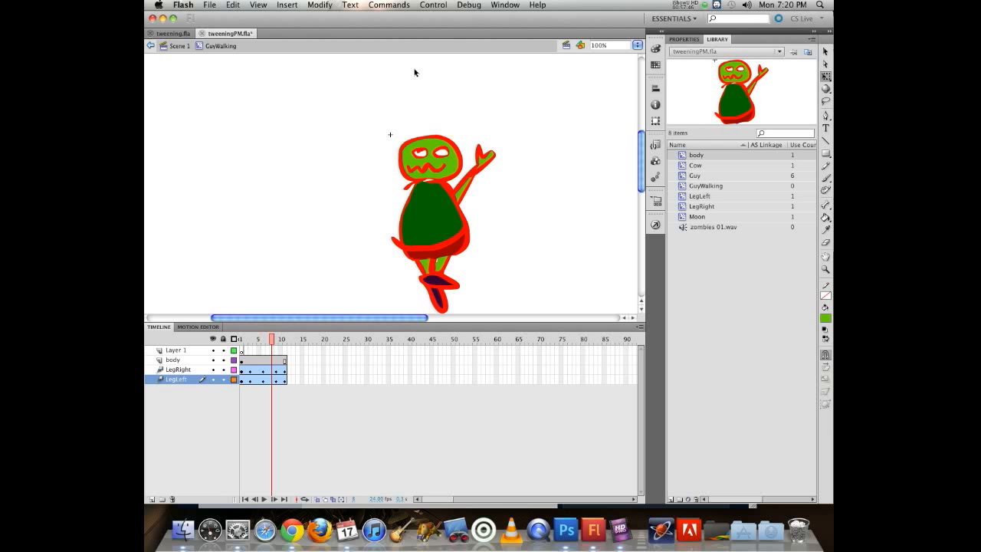
Step: Return to Scene 1, test the movie, and close the preview
{"action": "left_click", "coordinate": [180, 48]}
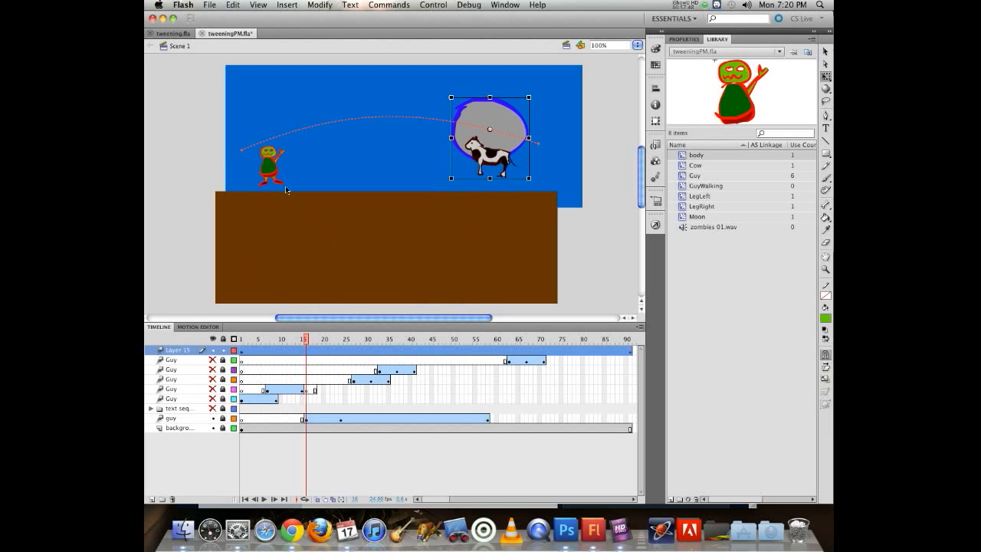
{"action": "left_click_drag", "start_coordinate": [306, 338], "coordinate": [304, 307]}
{"action": "key", "text": "super+Return"}
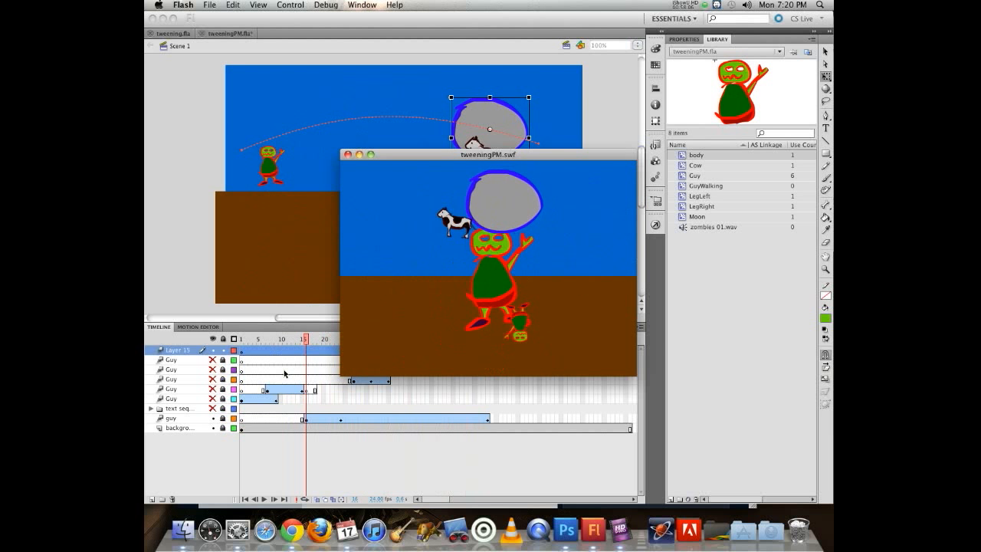
{"action": "left_click", "coordinate": [348, 155]}
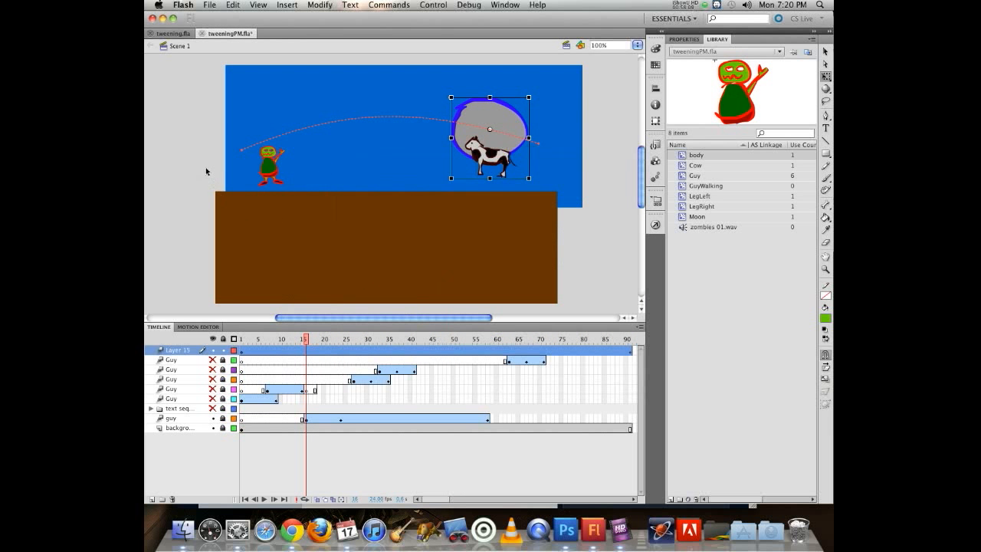
Step: Unlock the guy layer and swap its Guy instance on frame 18 for the GuyWalking symbol
{"action": "left_click", "coordinate": [315, 419]}
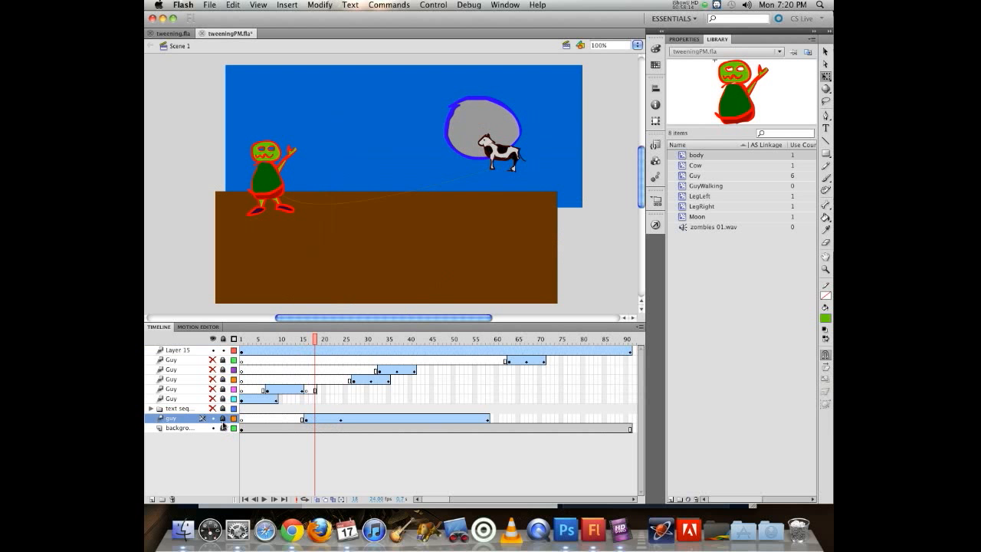
{"action": "left_click", "coordinate": [259, 186]}
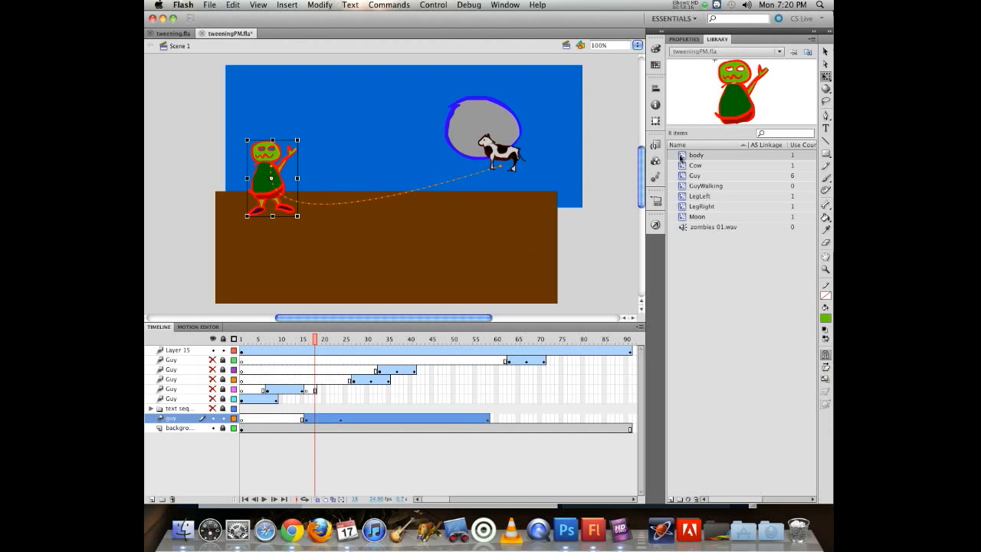
{"action": "left_click", "coordinate": [656, 51]}
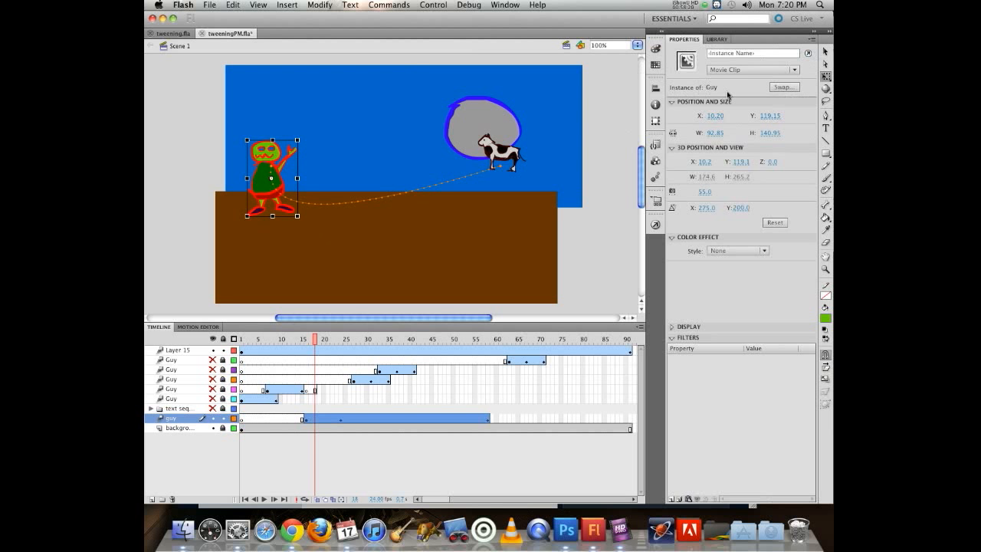
{"action": "left_click", "coordinate": [783, 87]}
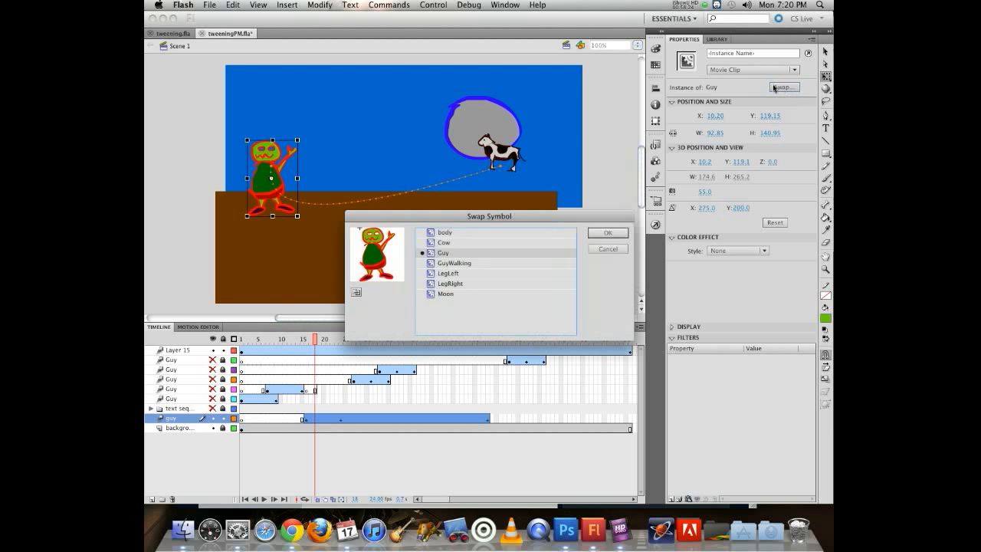
{"action": "left_click", "coordinate": [444, 265]}
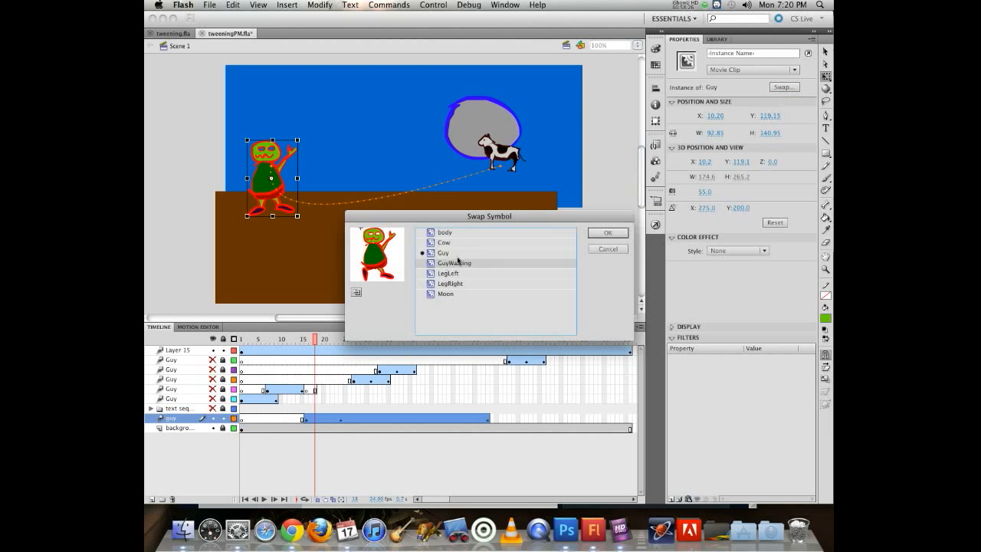
{"action": "left_click", "coordinate": [602, 234]}
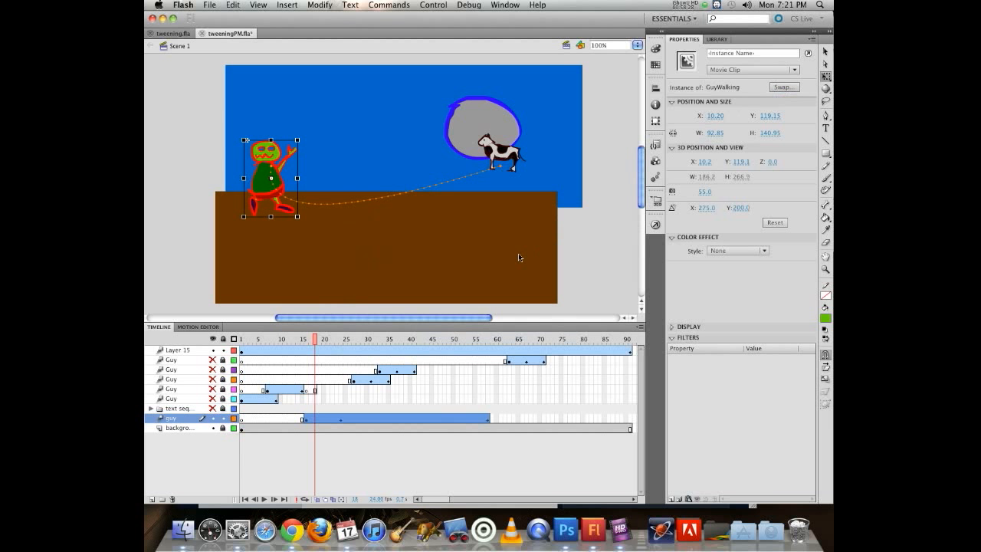
Step: Change the GuyWalking instance's behavior on frame 19 from Movie Clip to Graphic
{"action": "mouse_move", "coordinate": [318, 341]}
{"action": "left_mouse_down"}
{"action": "mouse_move", "coordinate": [473, 341]}
{"action": "mouse_move", "coordinate": [320, 341]}
{"action": "left_mouse_up"}
{"action": "left_click", "coordinate": [360, 420]}
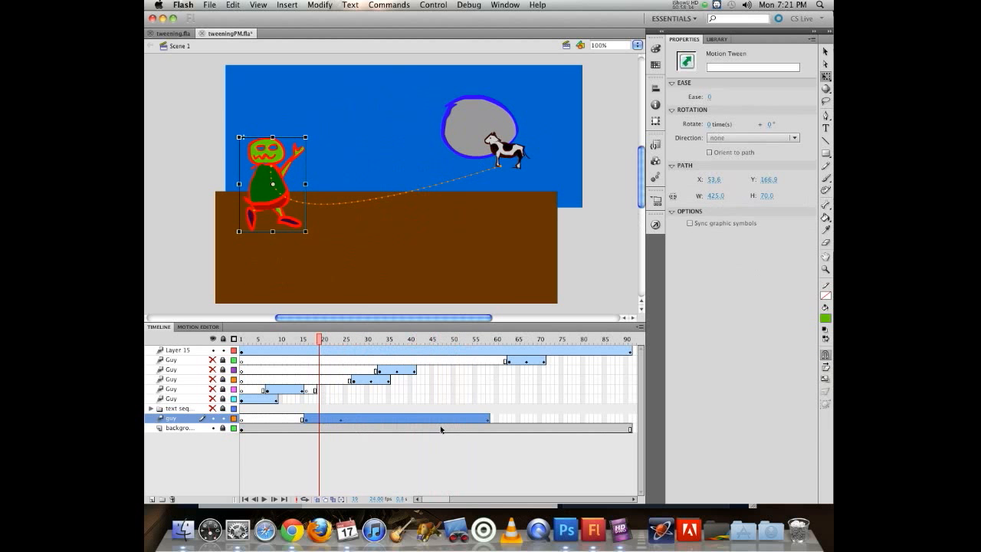
{"action": "left_click", "coordinate": [263, 194]}
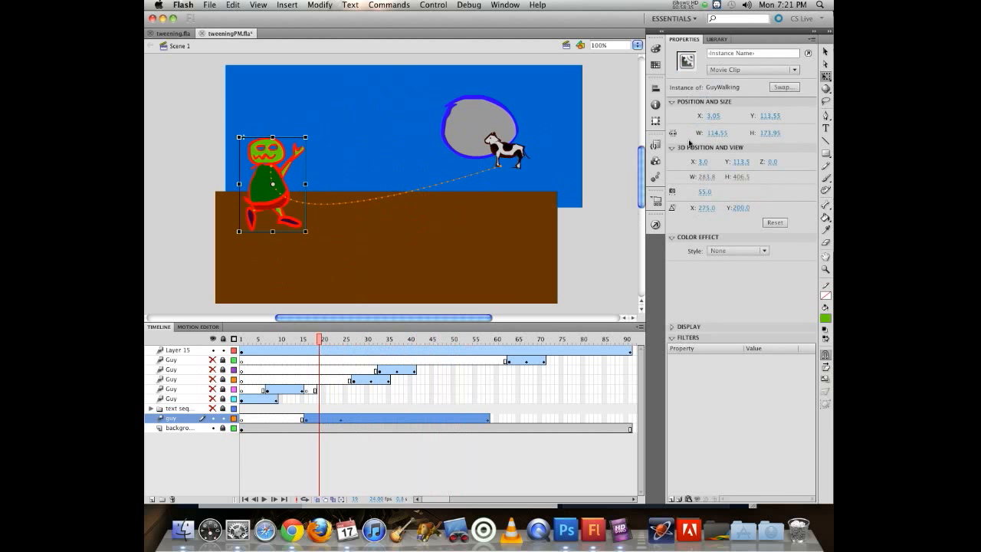
{"action": "left_click", "coordinate": [743, 69]}
{"action": "left_click", "coordinate": [742, 91]}
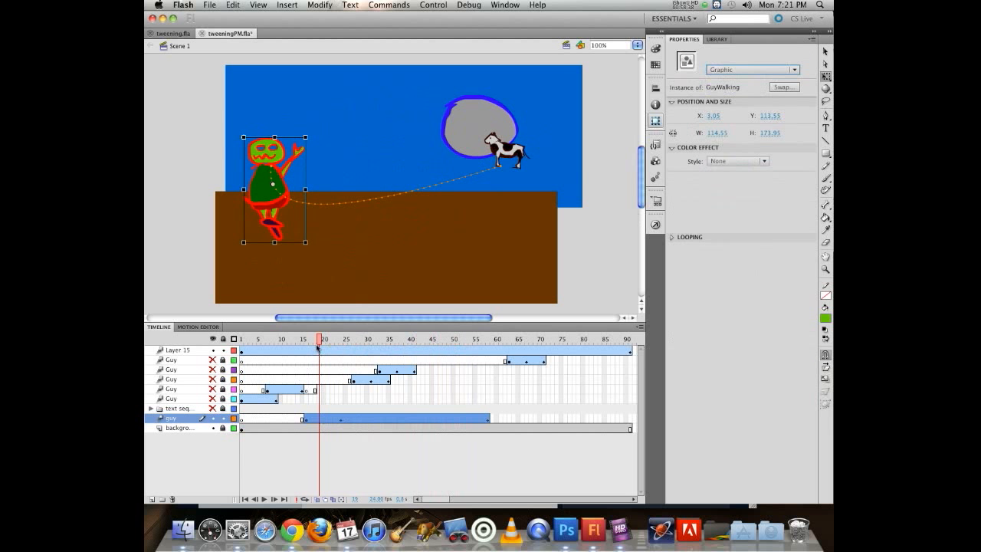
Step: Stretch the guy layer's motion tween to end at frame 91, then test the movie and close the preview
{"action": "left_click_drag", "start_coordinate": [318, 342], "coordinate": [401, 340]}
{"action": "left_click", "coordinate": [458, 420]}
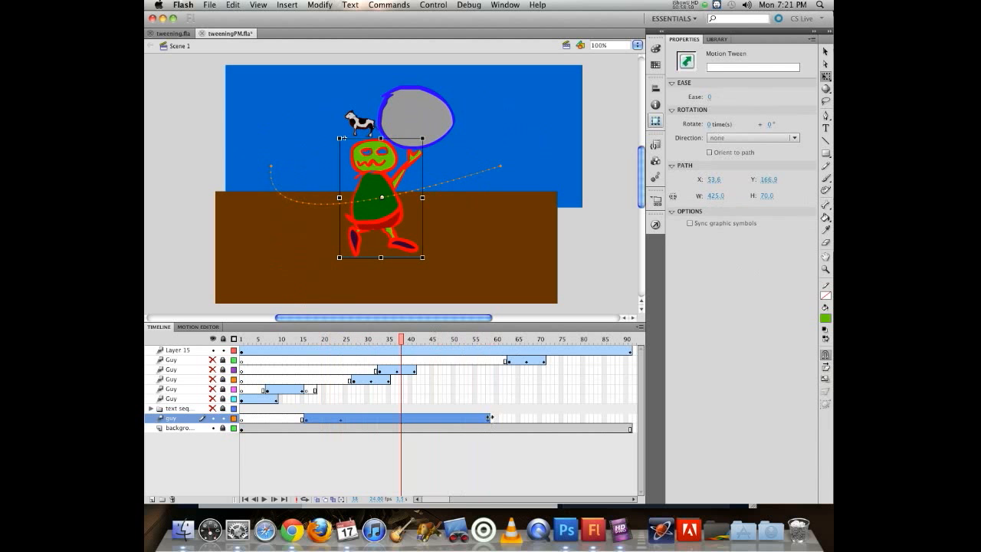
{"action": "left_click_drag", "start_coordinate": [490, 419], "coordinate": [630, 420]}
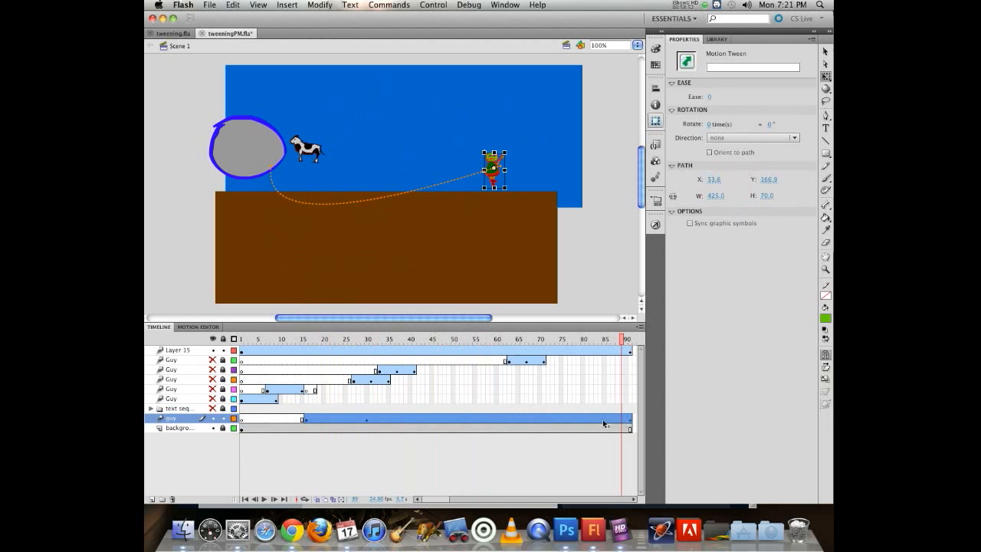
{"action": "key", "text": "super+Return"}
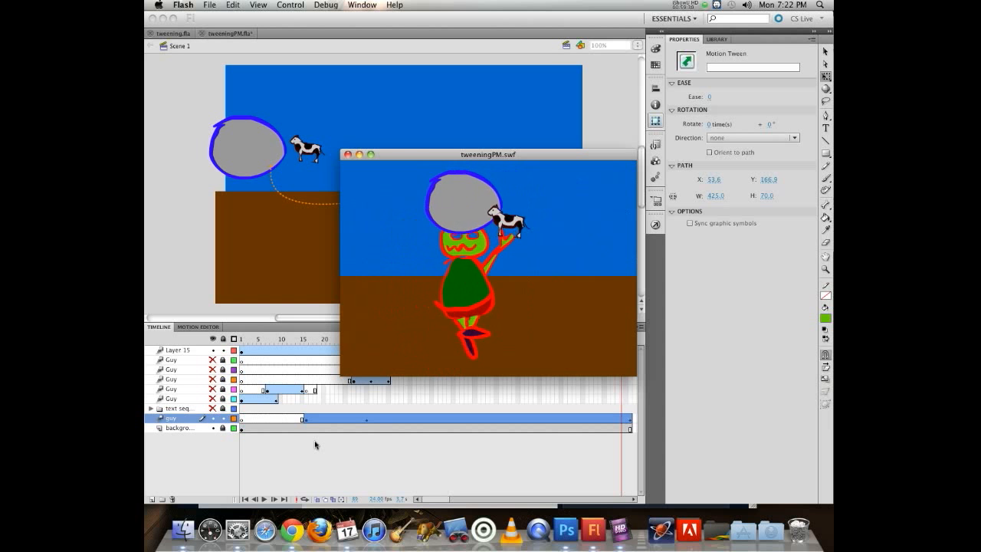
{"action": "key", "text": "super+w"}
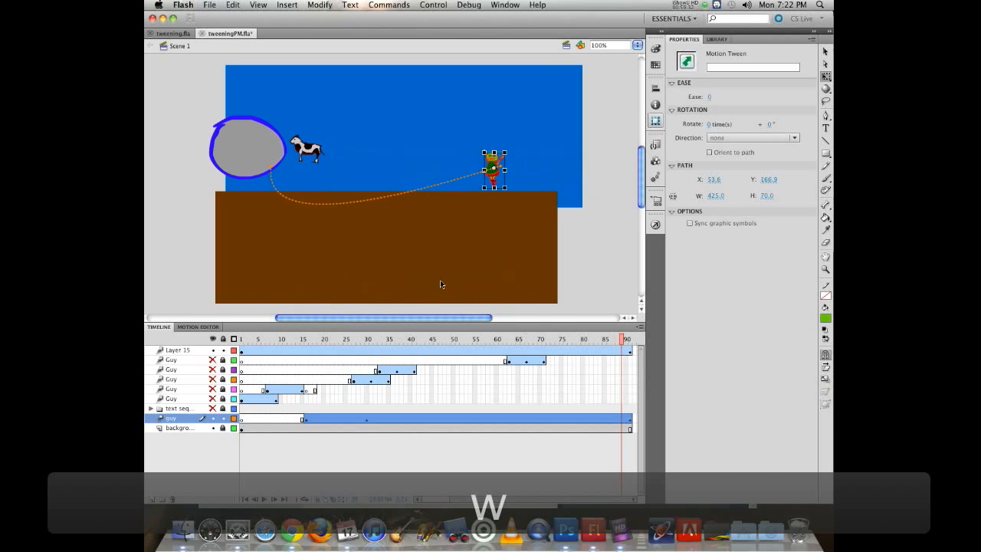
Step: Add a layer above guy with a blank keyframe at frame 91, and shorten the guy tween to end at frame 90
{"action": "left_click", "coordinate": [151, 499]}
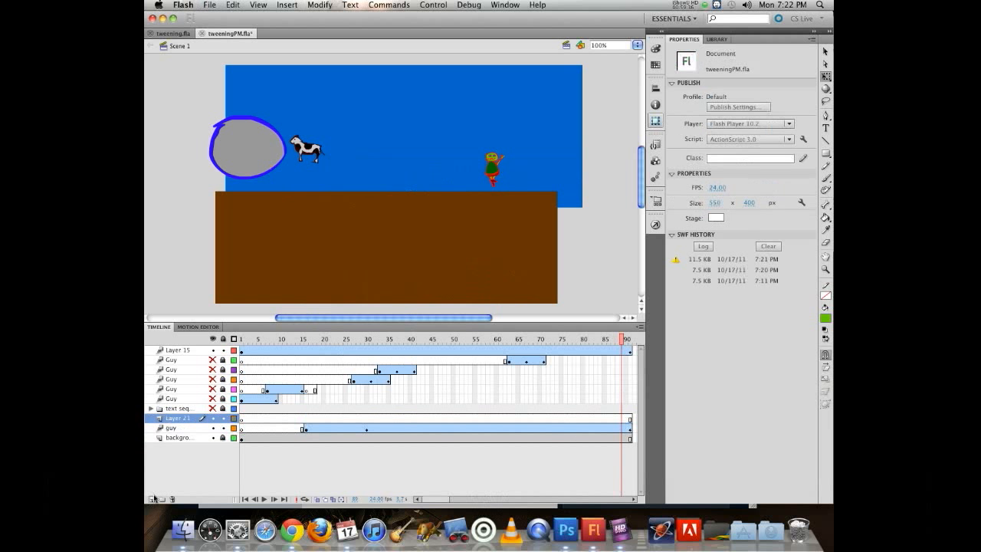
{"action": "left_click", "coordinate": [630, 428]}
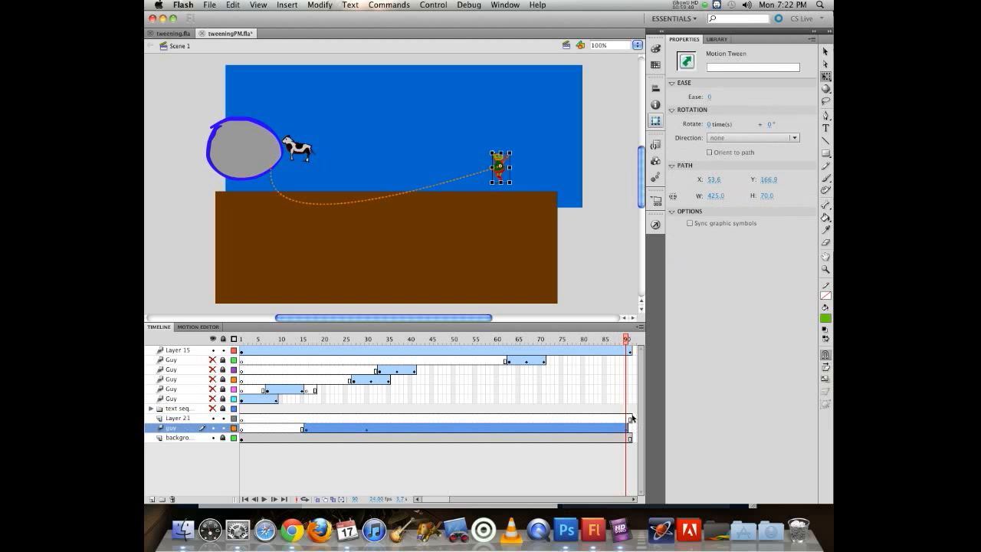
{"action": "left_click", "coordinate": [629, 418]}
{"action": "key", "text": "F7"}
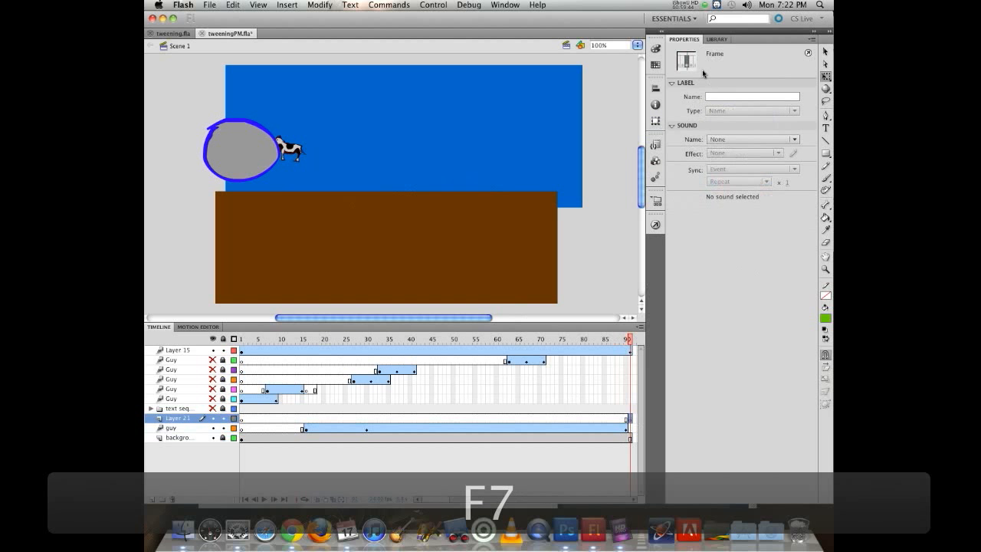
Step: Place the Guy symbol from the library on the new layer's frame 91 and scale it down to a small figure
{"action": "left_click", "coordinate": [716, 38]}
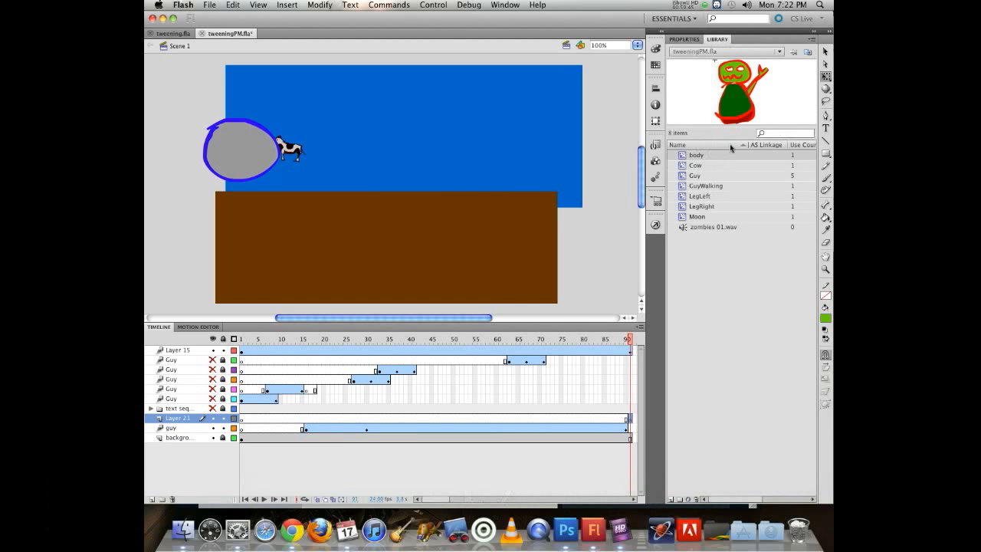
{"action": "left_click", "coordinate": [681, 177]}
{"action": "left_click_drag", "start_coordinate": [527, 223], "coordinate": [528, 221]}
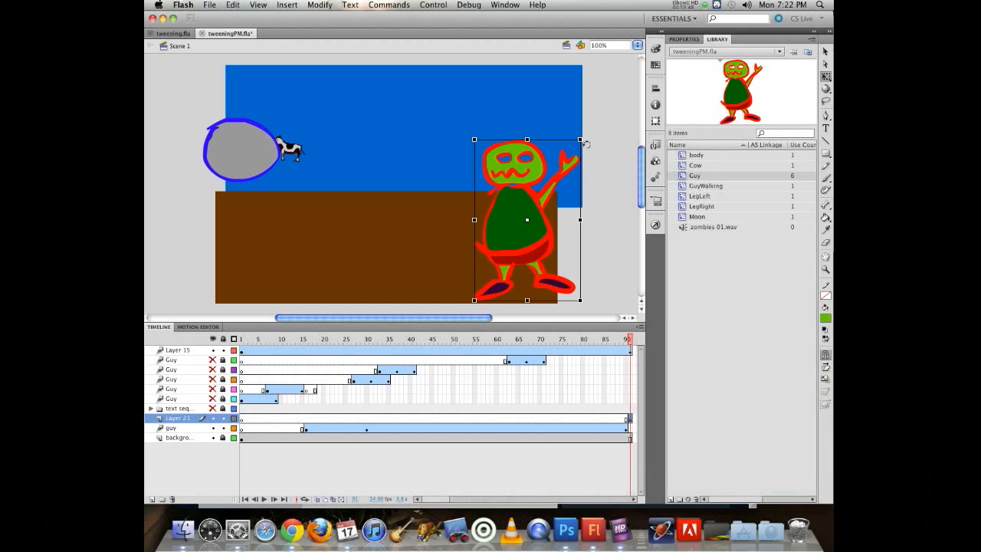
{"action": "left_click_drag", "start_coordinate": [579, 141], "coordinate": [542, 181]}
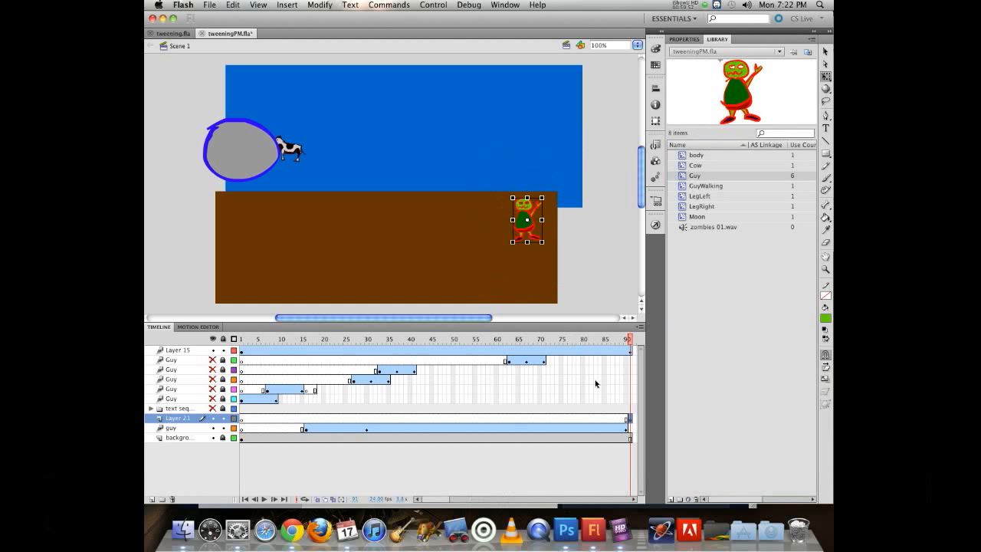
Step: Turn on onion skinning and move the small Guy to the walking figure's end point, slightly lower with its feet on the brown ground
{"action": "left_click", "coordinate": [317, 499]}
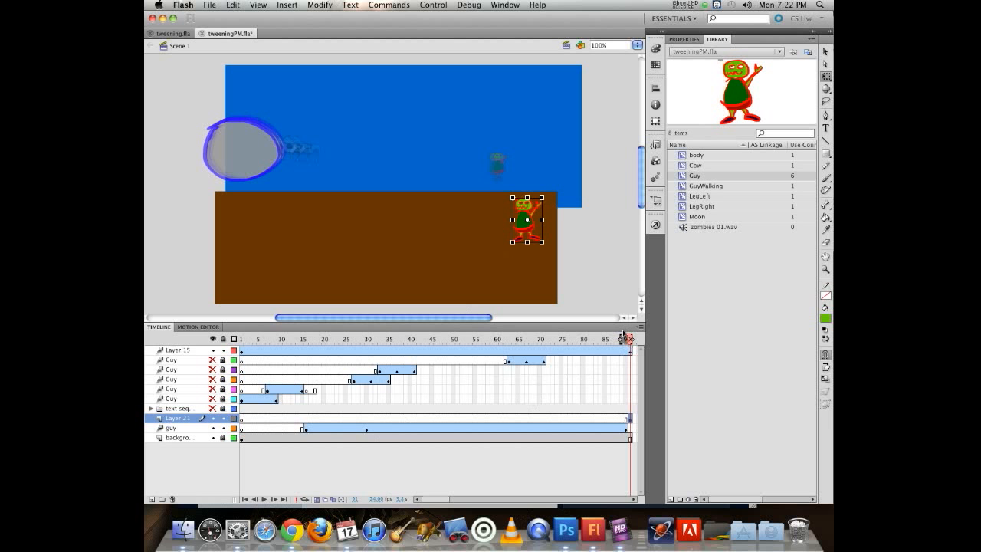
{"action": "left_click_drag", "start_coordinate": [526, 218], "coordinate": [505, 178]}
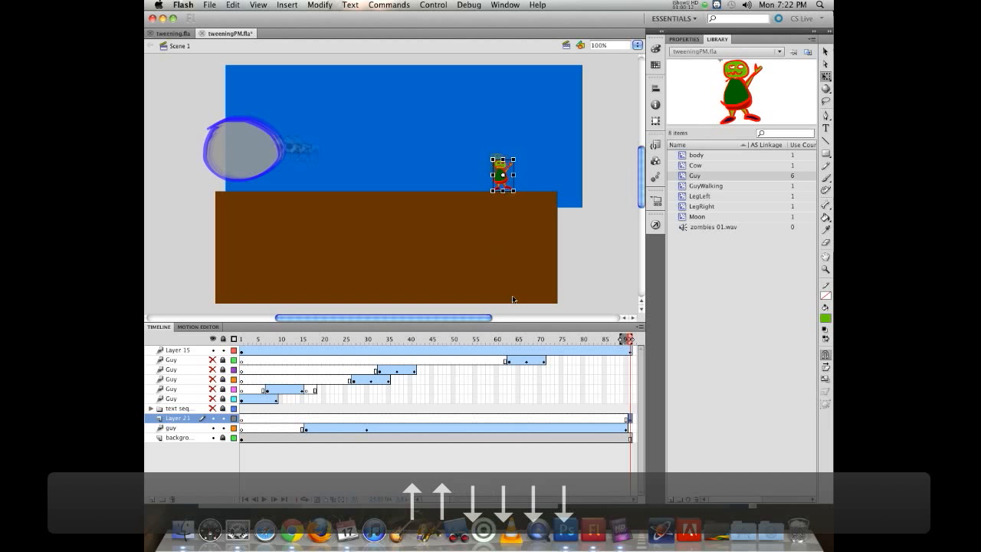
{"action": "key", "text": "Down"}
{"action": "key", "text": "Down"}
{"action": "key", "text": "Down"}
{"action": "key", "text": "Down"}
{"action": "key", "text": "Down"}
{"action": "key", "text": "Down"}
{"action": "key", "text": "Down"}
{"action": "key", "text": "Down"}
{"action": "key", "text": "Down"}
{"action": "key", "text": "Down"}
{"action": "key", "text": "Down"}
{"action": "key", "text": "Down"}
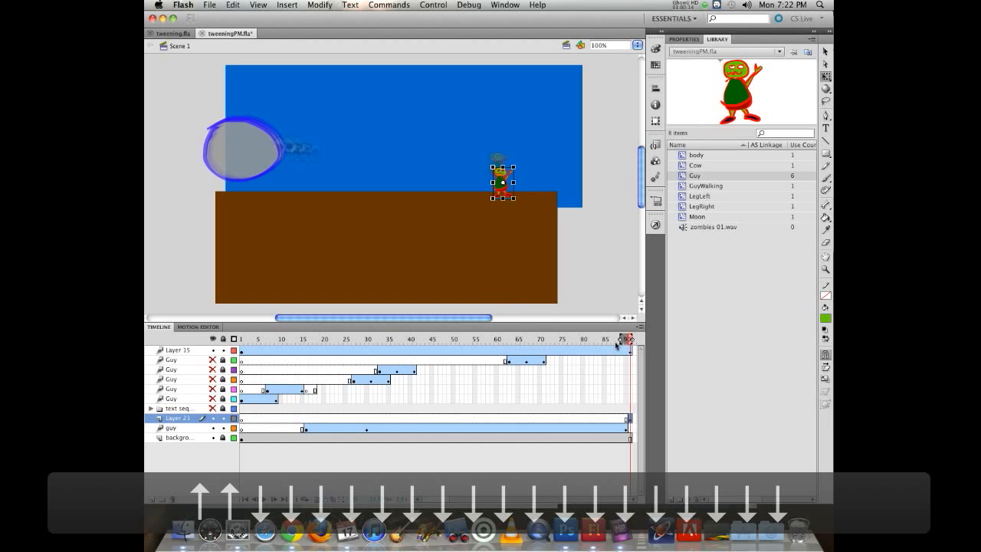
Step: Extend Layer 21, the background layer and Layer 15 to frame 105, and test the movie
{"action": "left_click", "coordinate": [560, 390]}
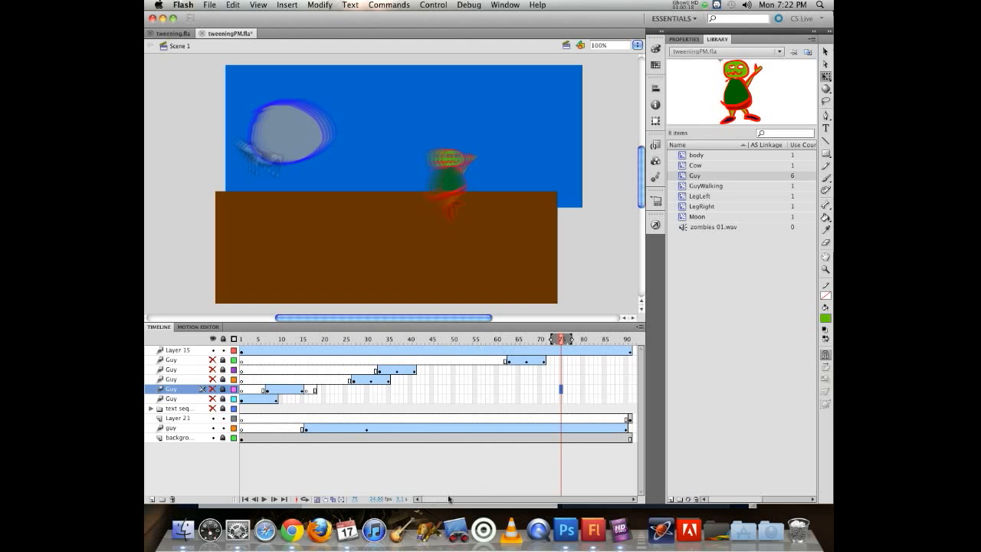
{"action": "left_click_drag", "start_coordinate": [444, 499], "coordinate": [457, 499]}
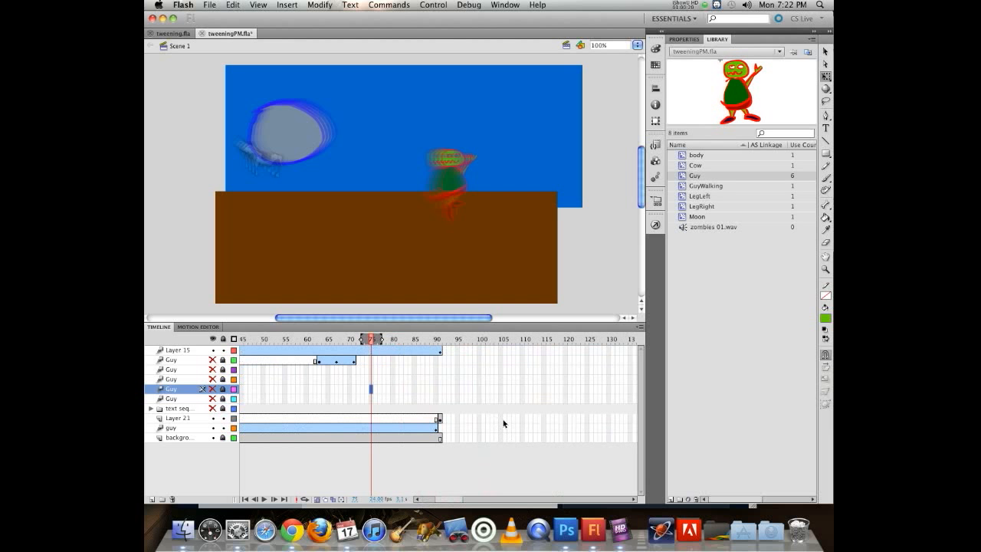
{"action": "left_click", "coordinate": [501, 419]}
{"action": "key", "text": "F5"}
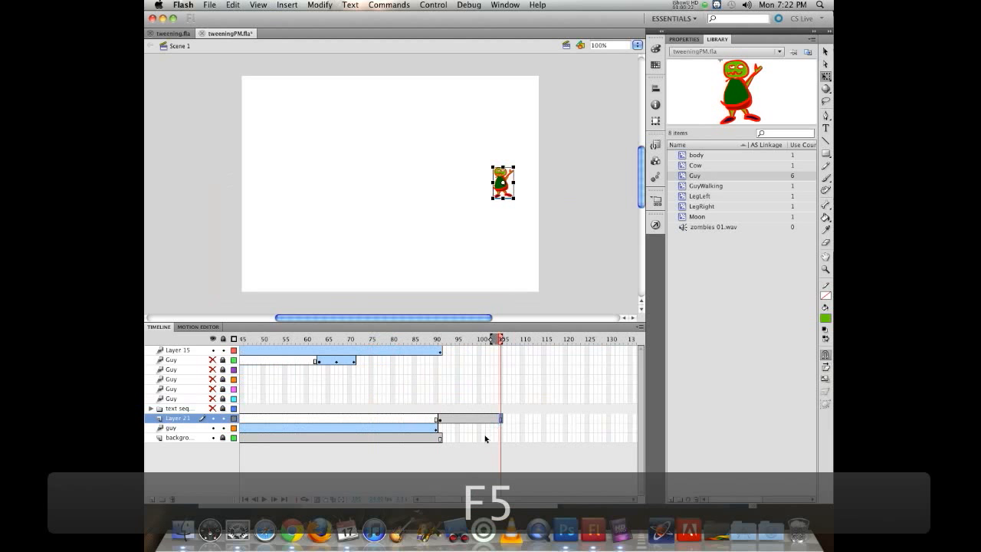
{"action": "key", "text": "F5"}
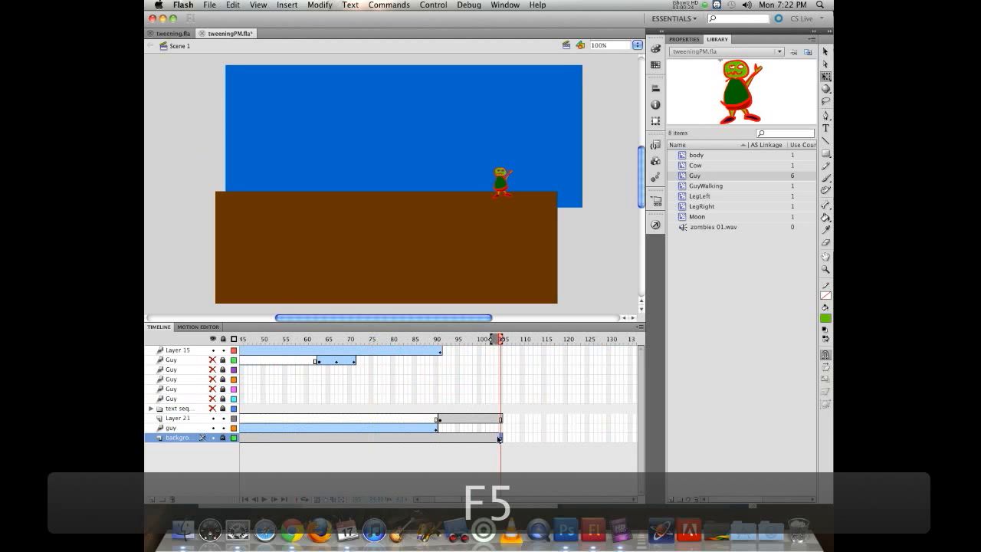
{"action": "left_click", "coordinate": [500, 350]}
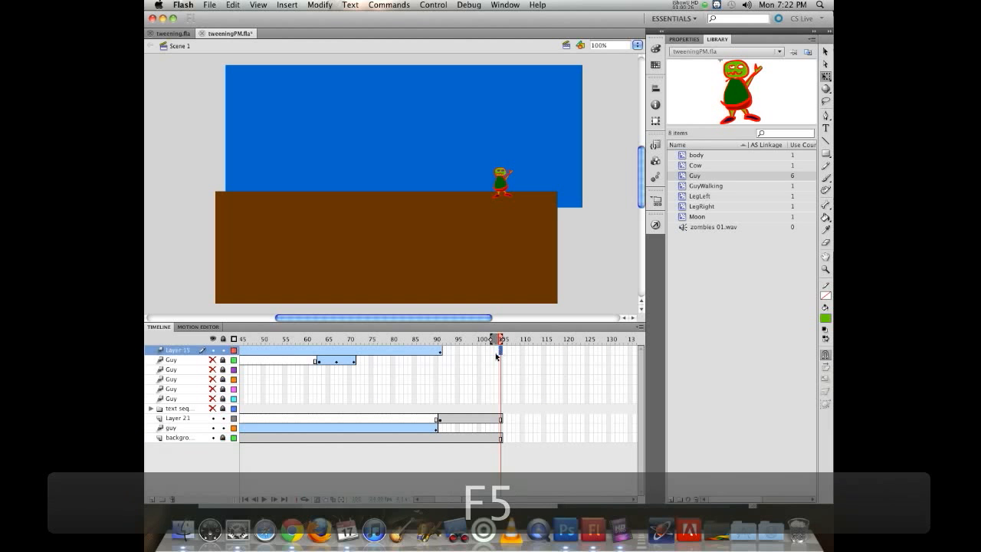
{"action": "key", "text": "F5"}
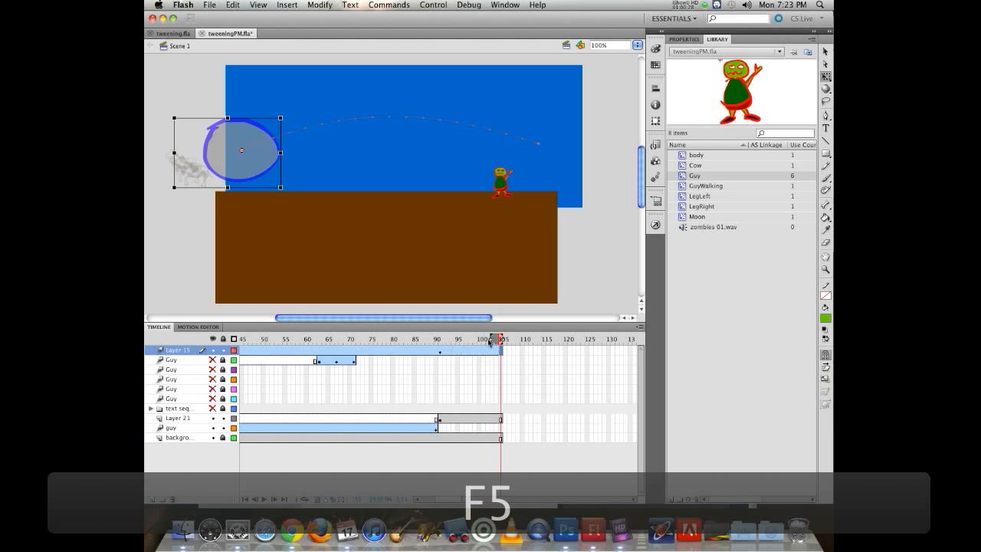
{"action": "key", "text": "super+Return"}
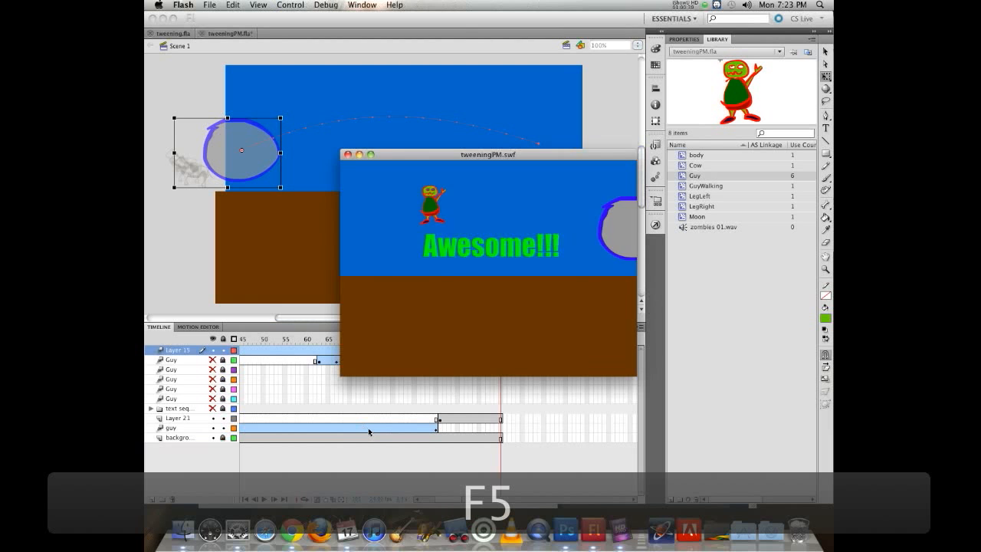